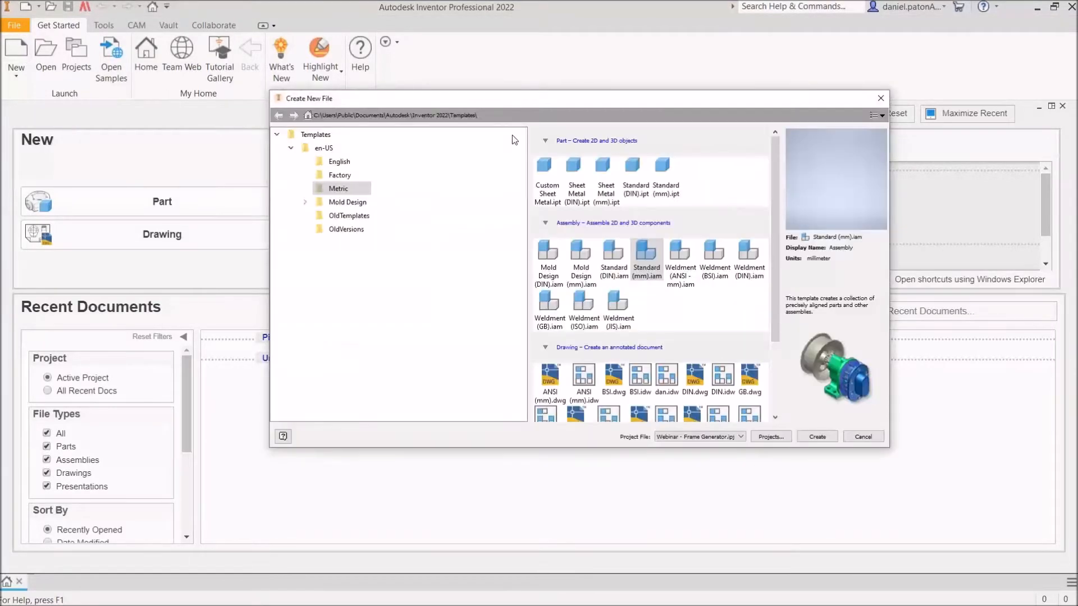
- Create a metric part from the Standard (mm).ipt template and start a 2D sketch on the XY plane
click(663, 167)
double_click(663, 167)
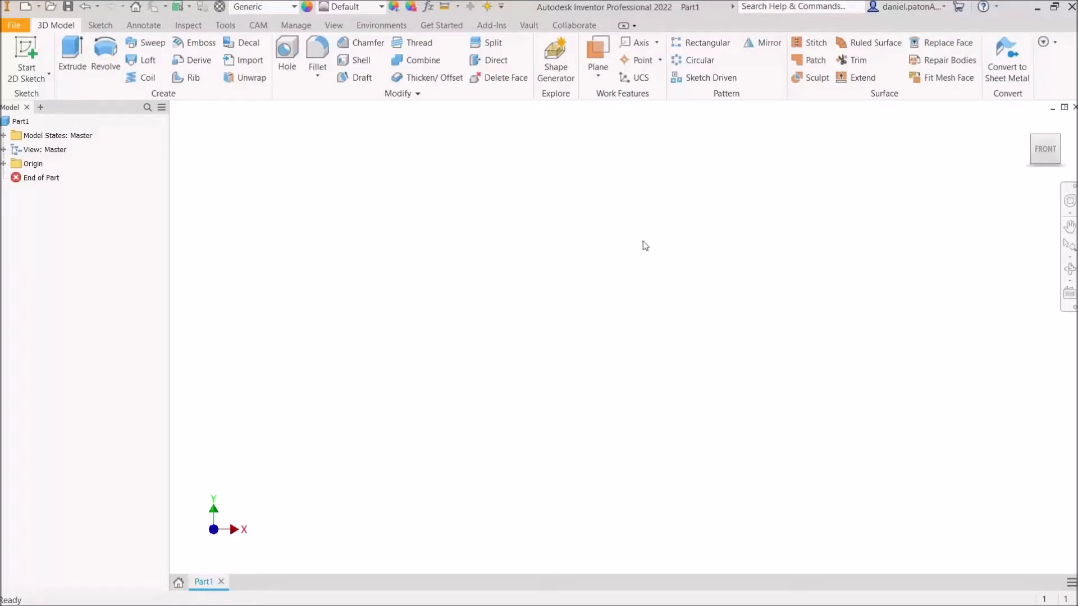
click(31, 49)
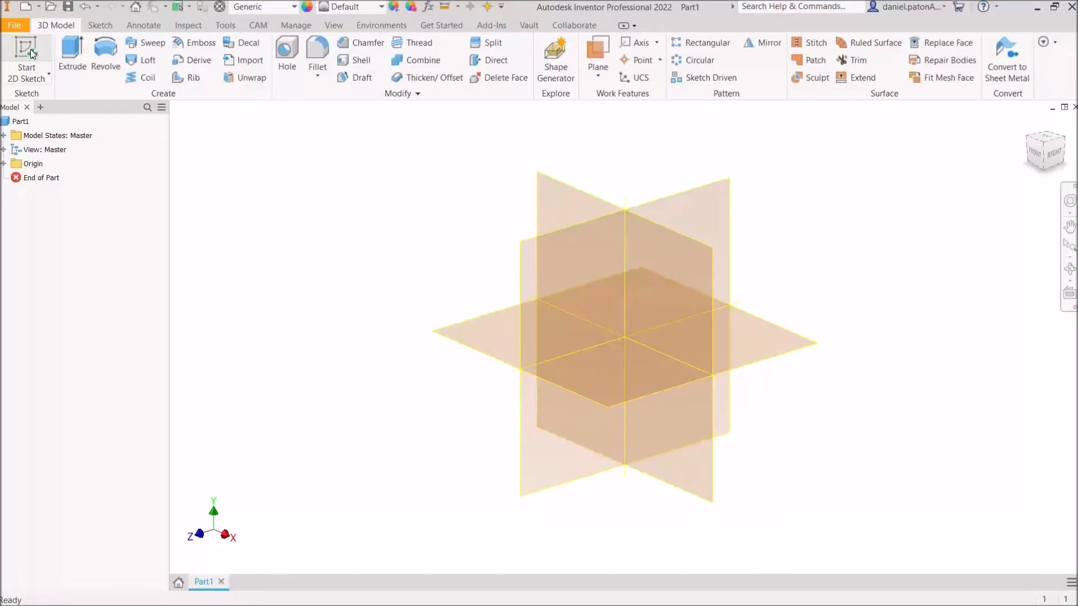
click(26, 63)
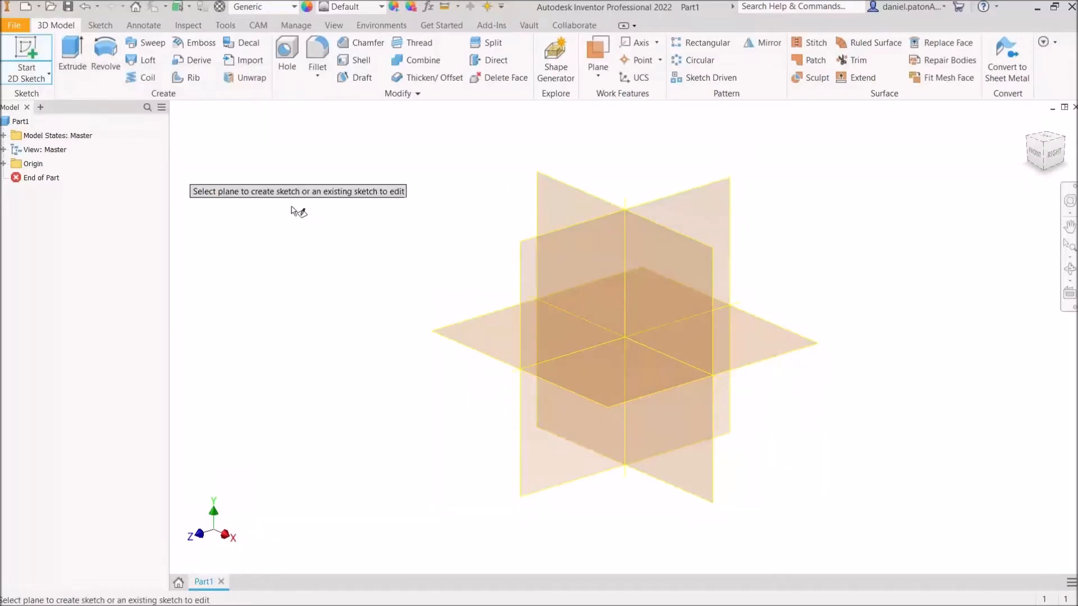
click(567, 194)
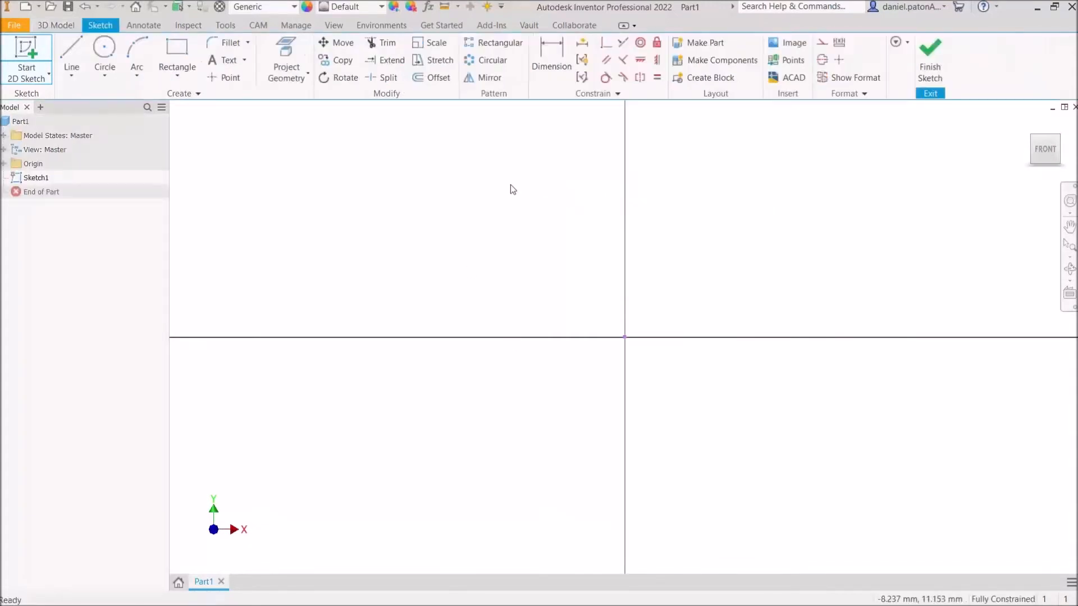
- Draw a rectangle 1200 mm wide and 900 mm high from the origin and finish the sketch
click(181, 54)
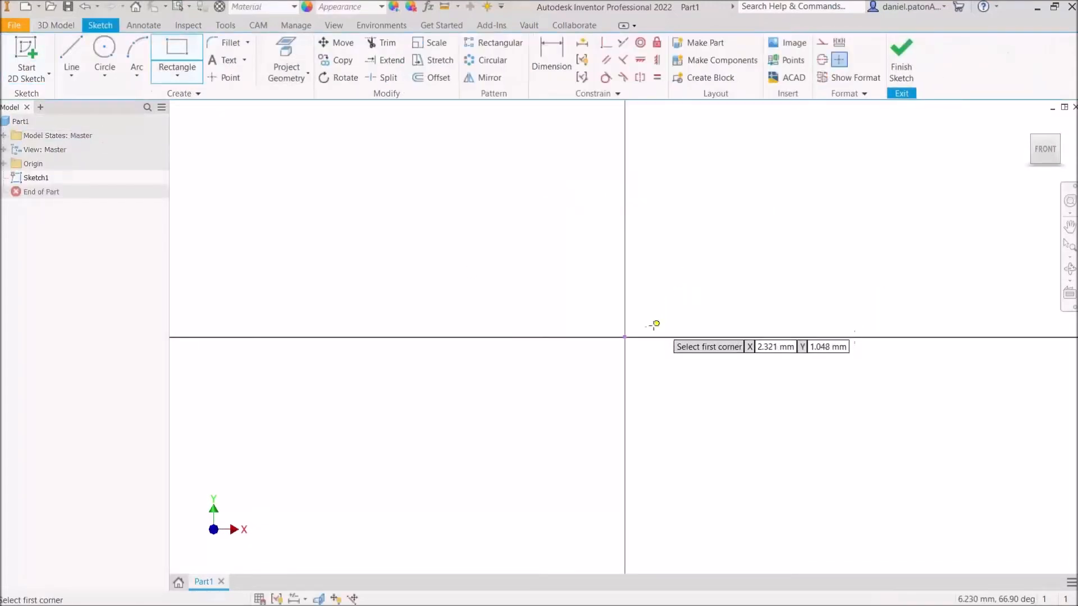
click(625, 336)
middle_drag(900, 231, 853, 271)
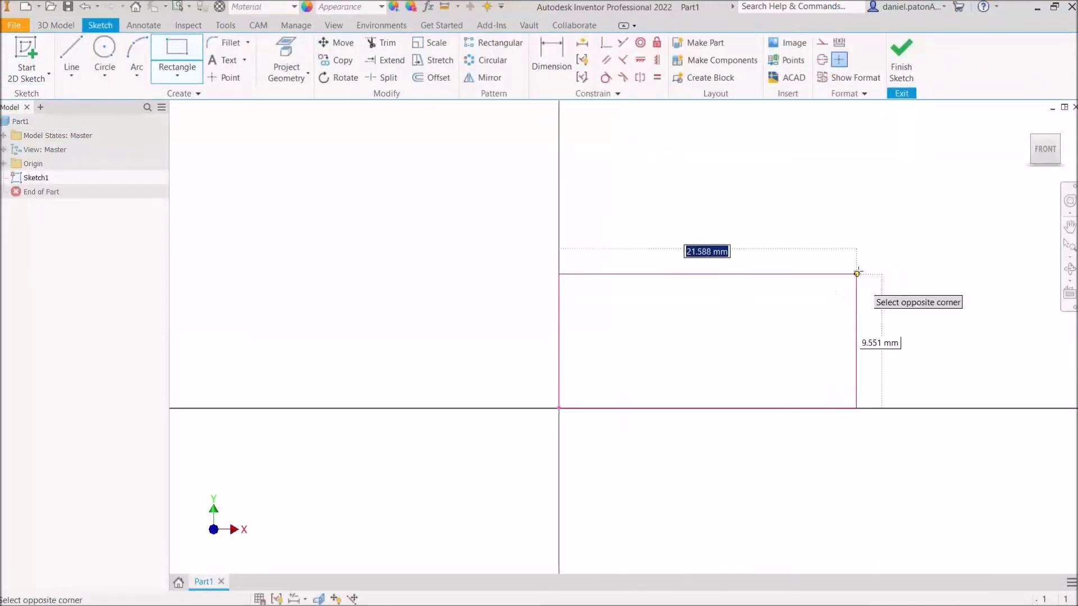
text(1200)
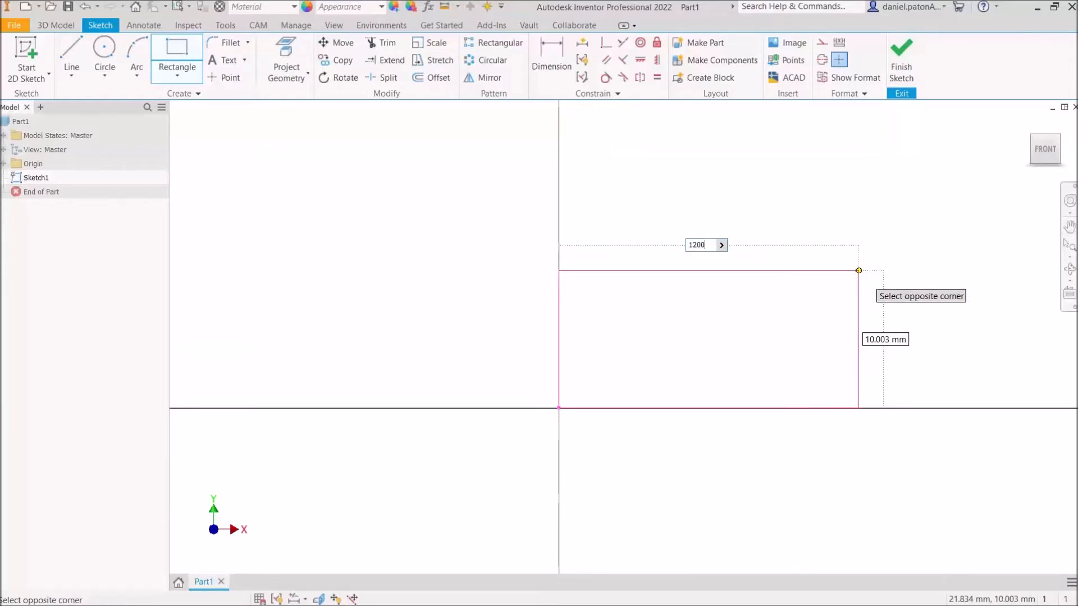
key(Tab)
text(9)
key(Return)
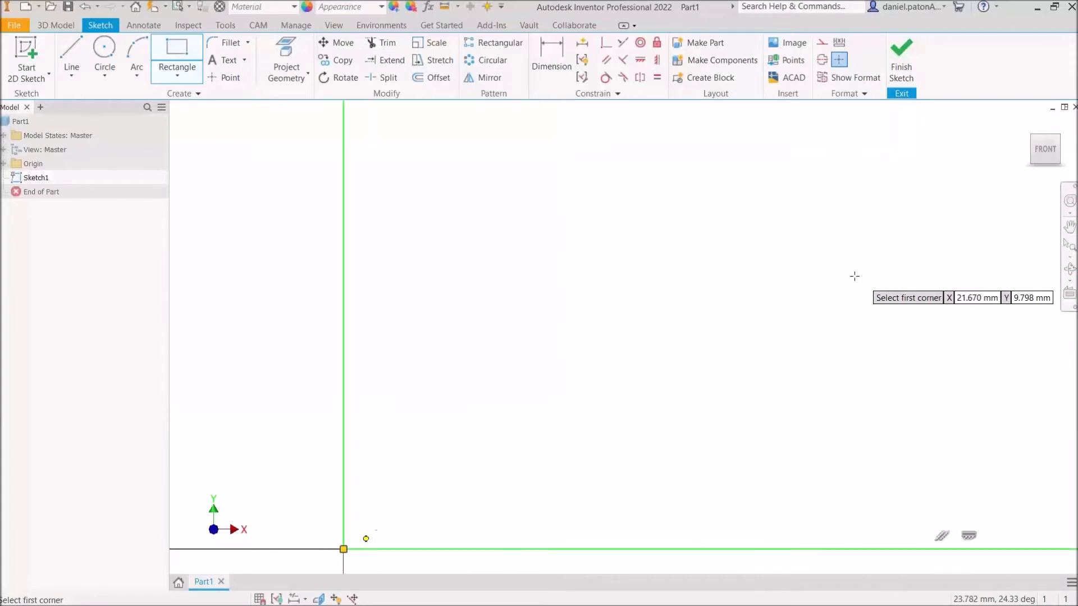
scroll(854, 276, down, 3)
click(901, 61)
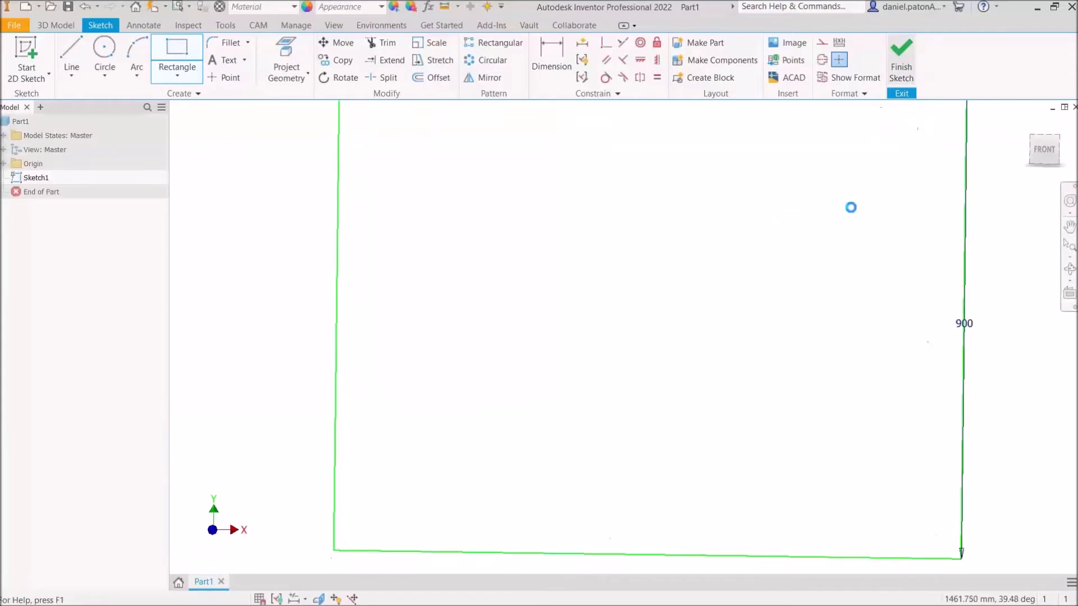
- Create a work plane offset -3000 mm from the XY plane
middle_drag(878, 319, 714, 359)
scroll(714, 357, up, 5)
middle_drag(590, 374, 697, 386)
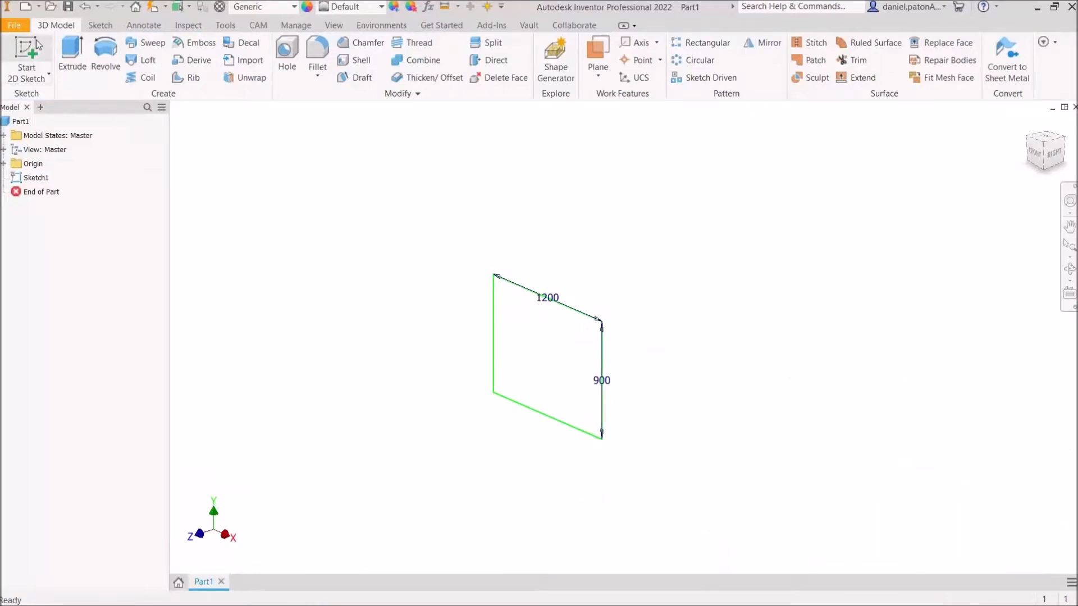
click(598, 51)
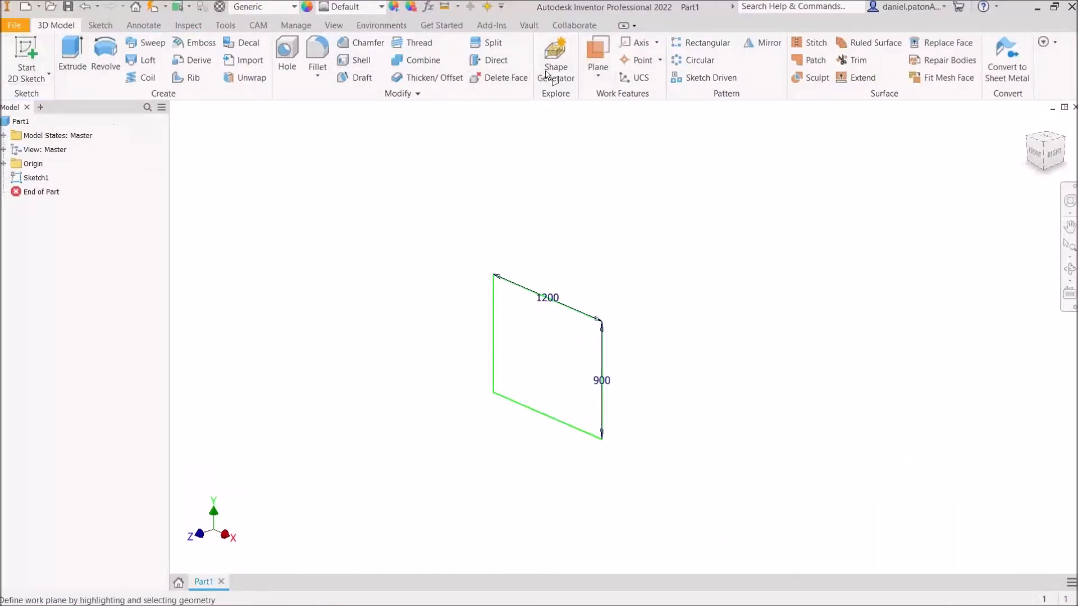
click(6, 164)
click(37, 207)
drag(562, 353, 831, 296)
text(-3000)
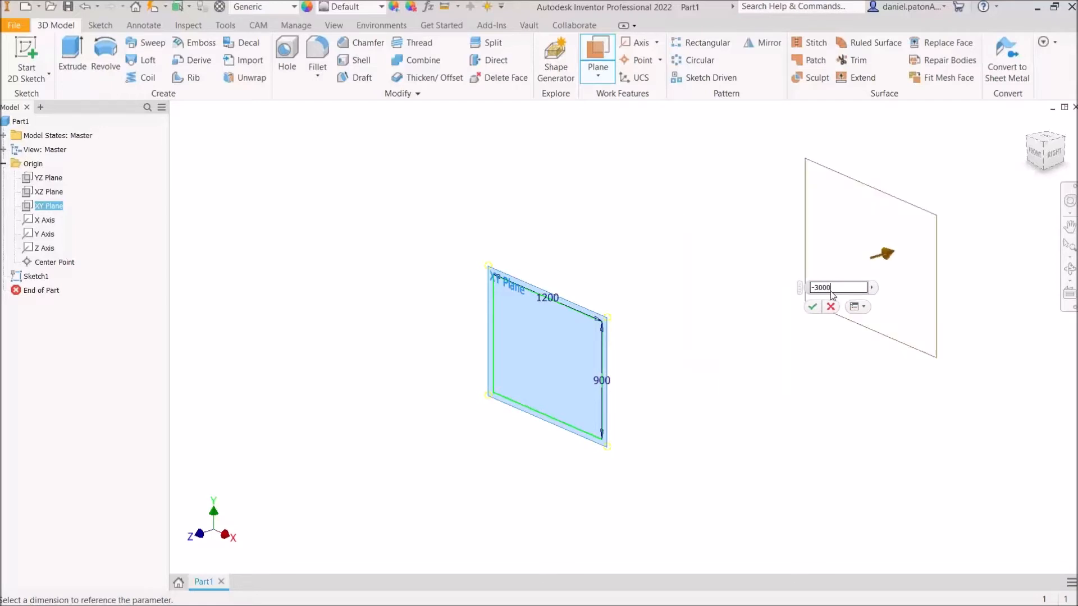
key(Return)
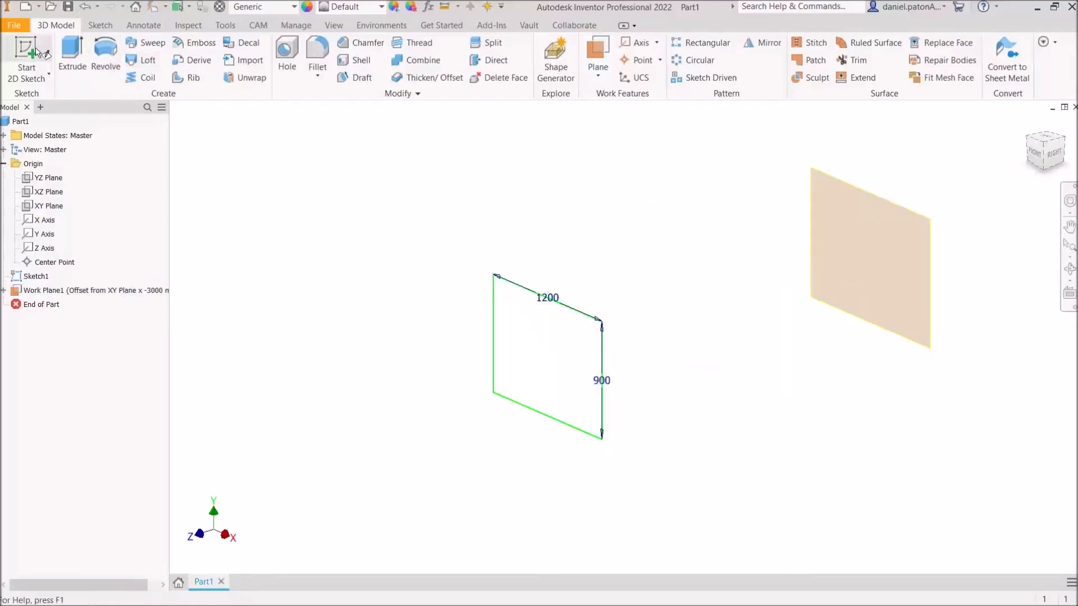
- Sketch on the offset work plane, project the 1200 by 900 rectangle's edges onto it, and finish the sketch
click(26, 50)
click(846, 189)
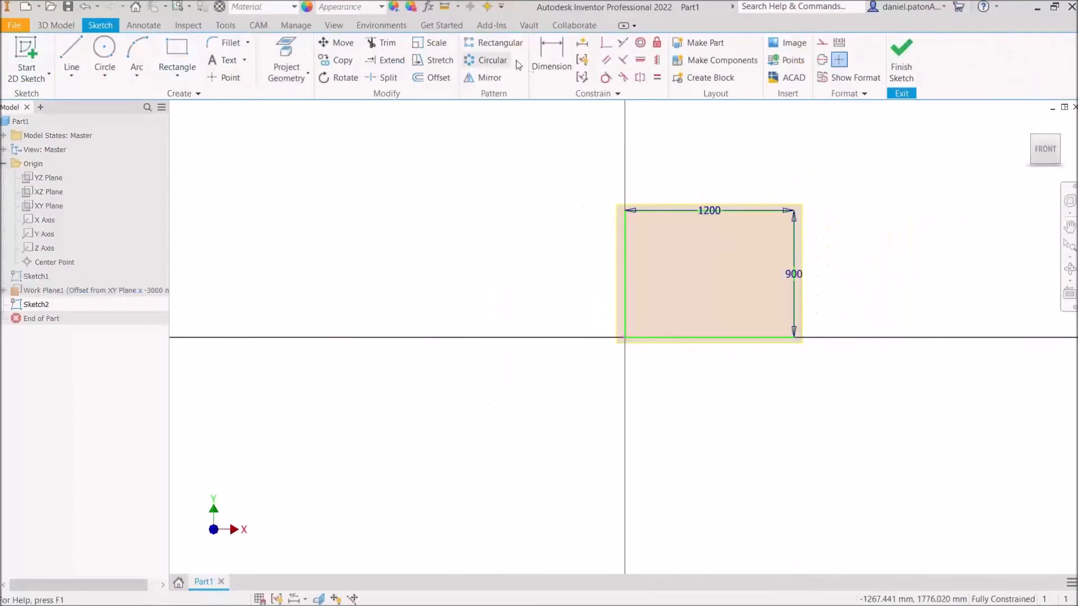
key(p)
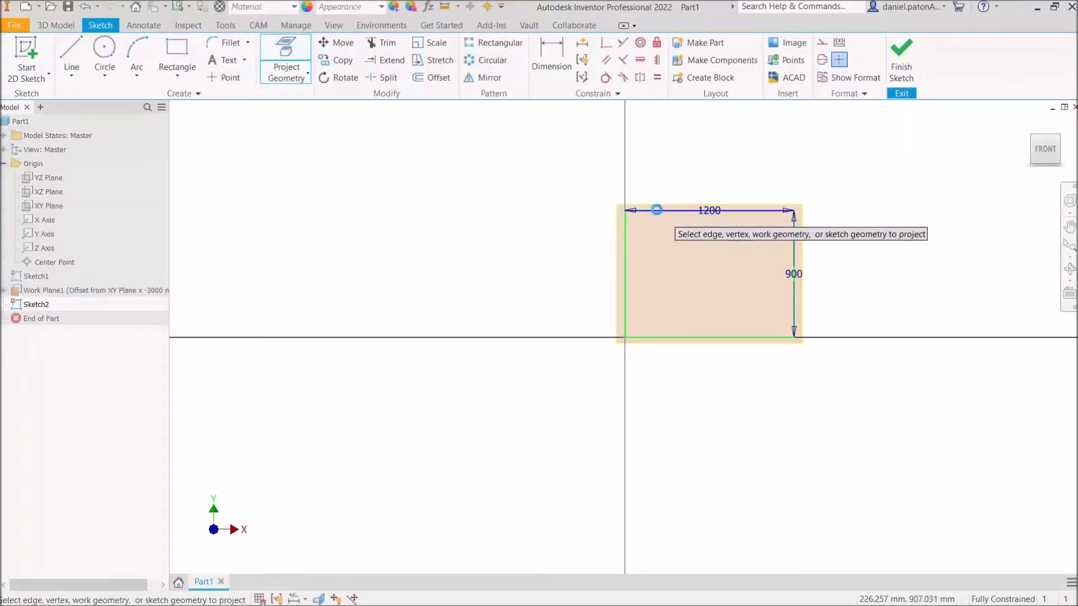
click(678, 341)
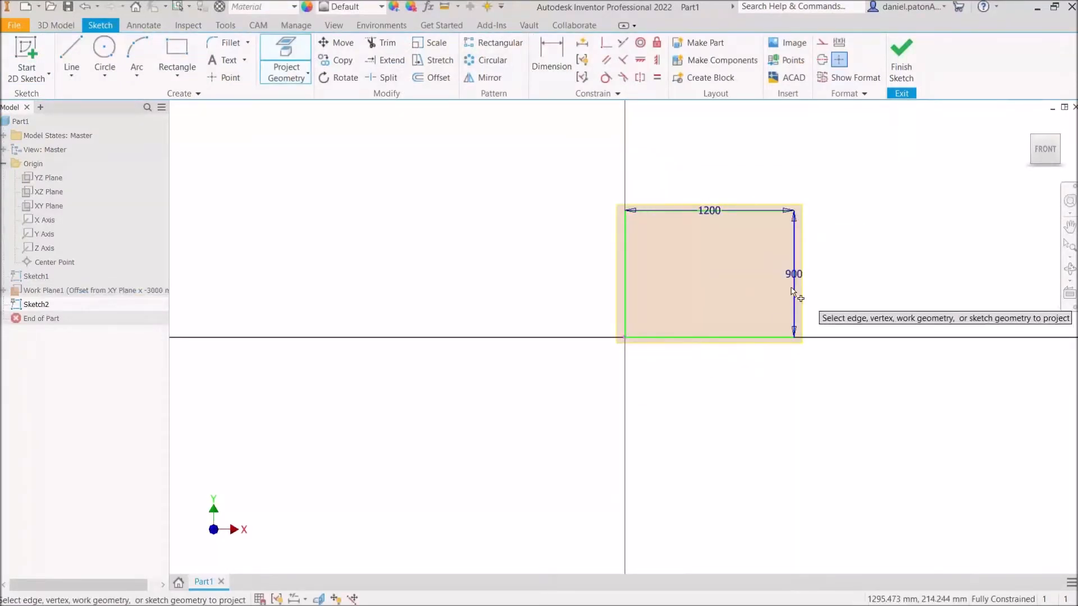
click(900, 61)
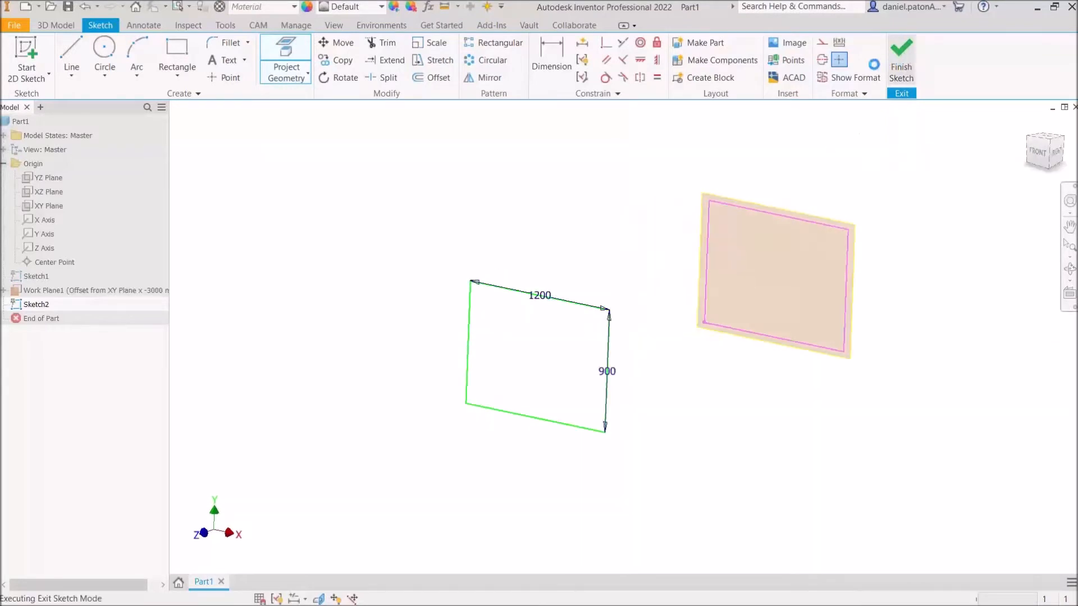
- Start a sketch on the YZ plane with both end rectangles in an angled view
middle_drag(788, 218, 610, 235)
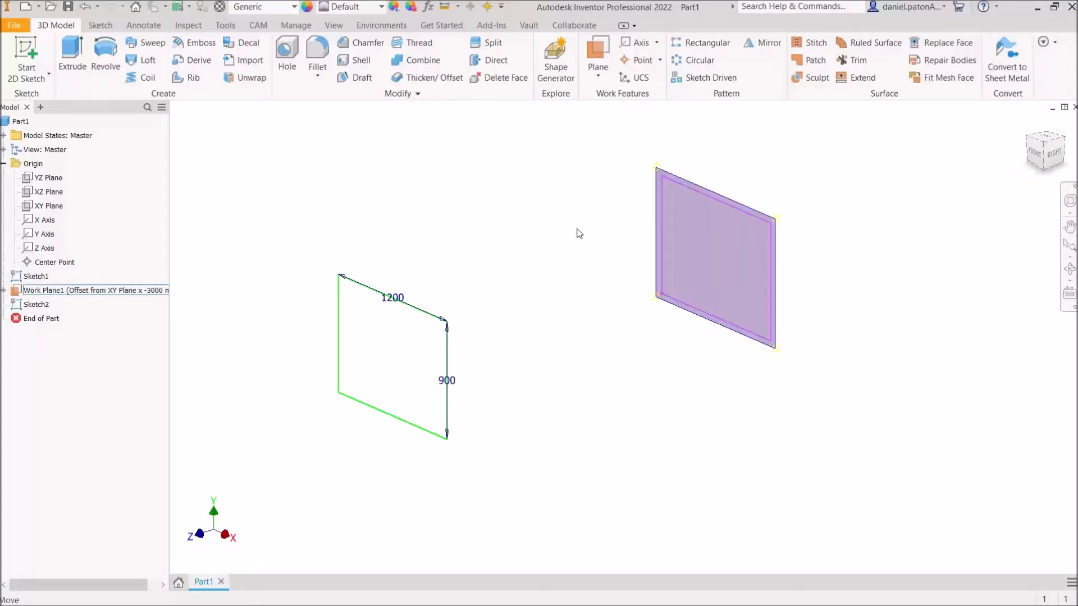
click(31, 56)
click(45, 179)
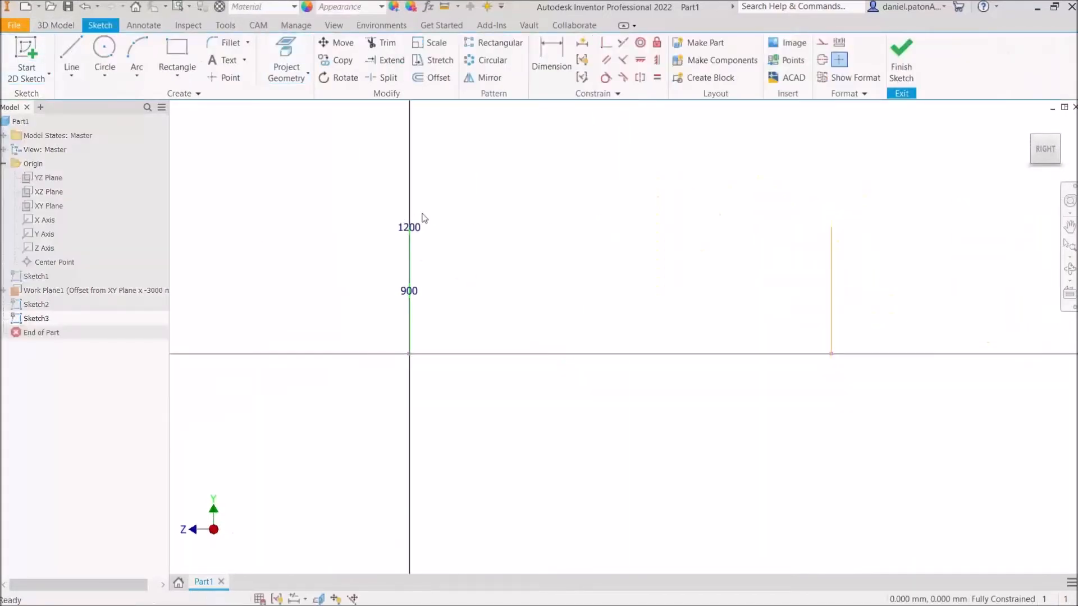
shift+middle_drag(440, 212, 452, 229)
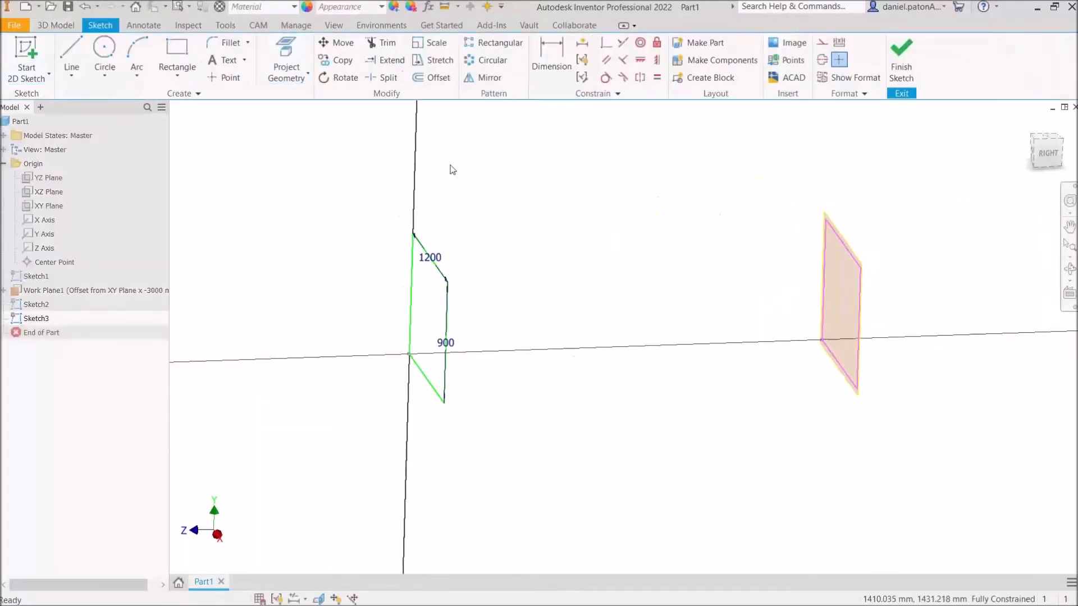
click(292, 53)
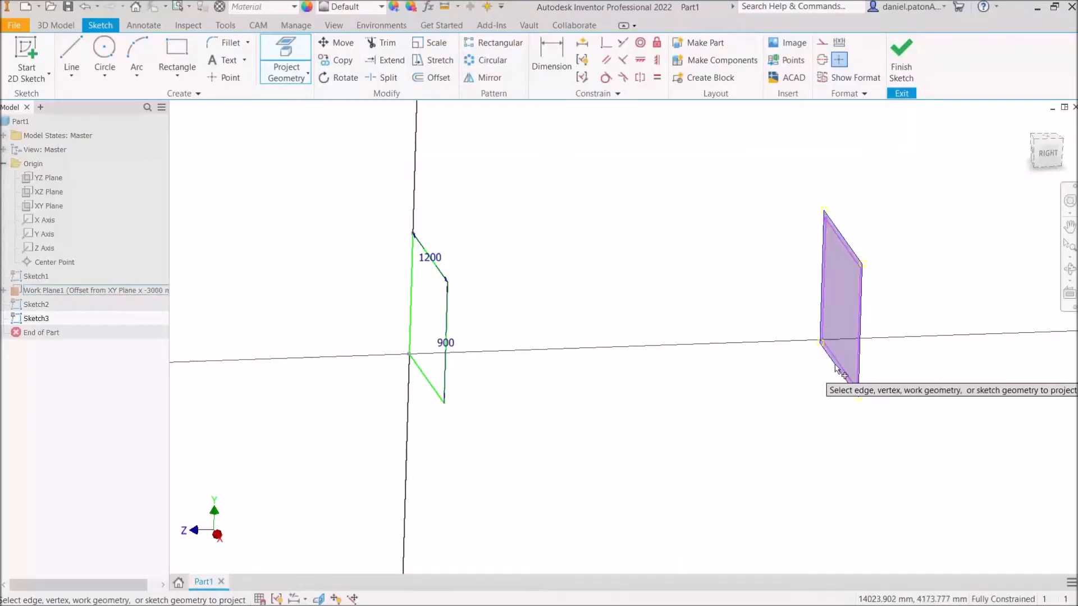
- Draw an upper and a lower line joining the matching corners of the two end rectangles on the YZ plane
click(72, 55)
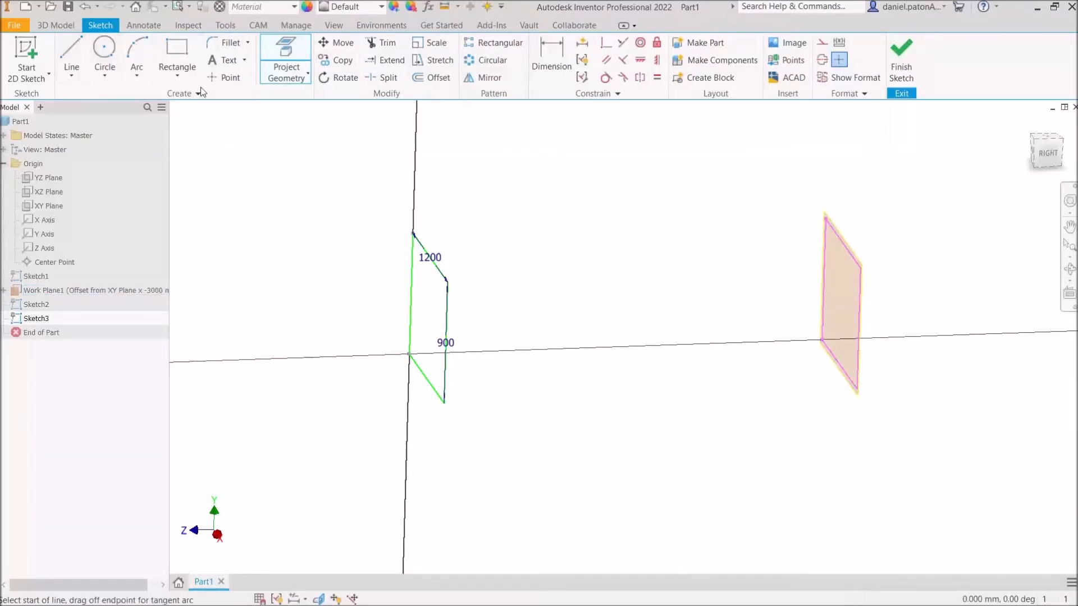
click(412, 235)
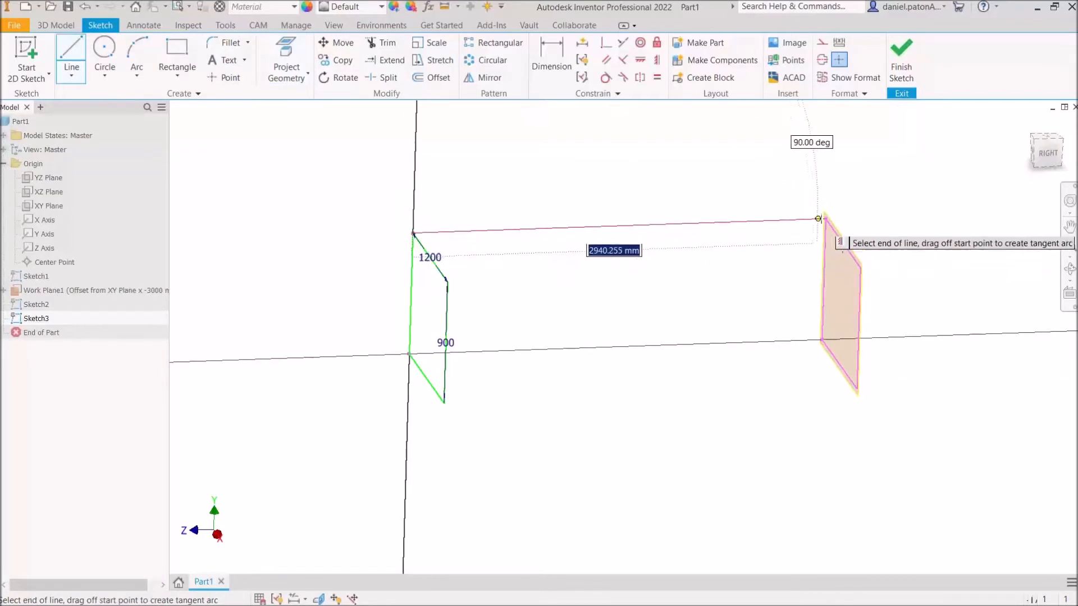
click(825, 217)
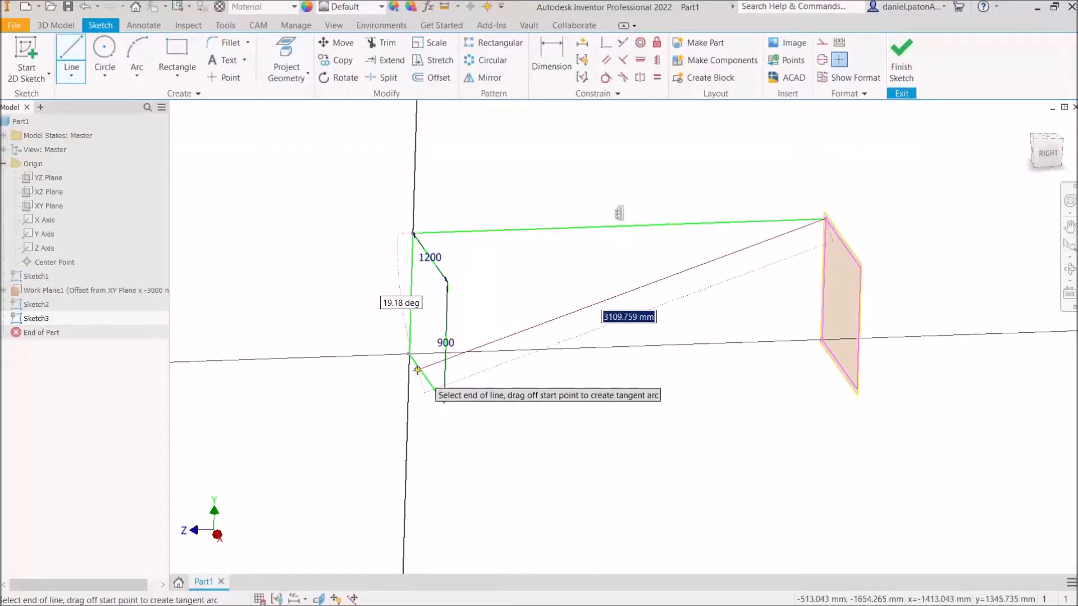
key(Escape)
click(409, 354)
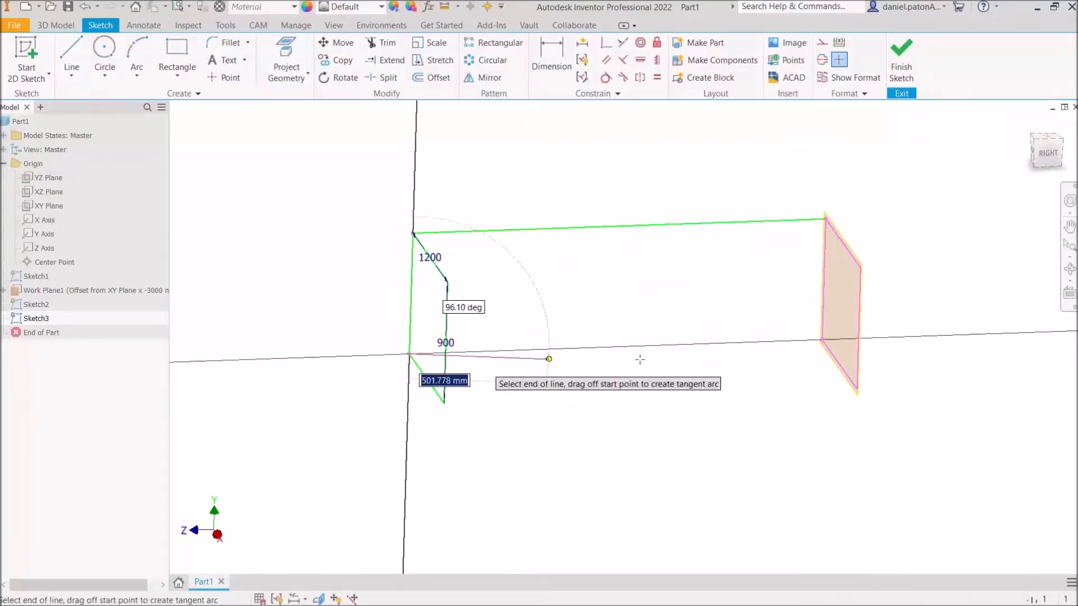
click(821, 339)
key(Escape)
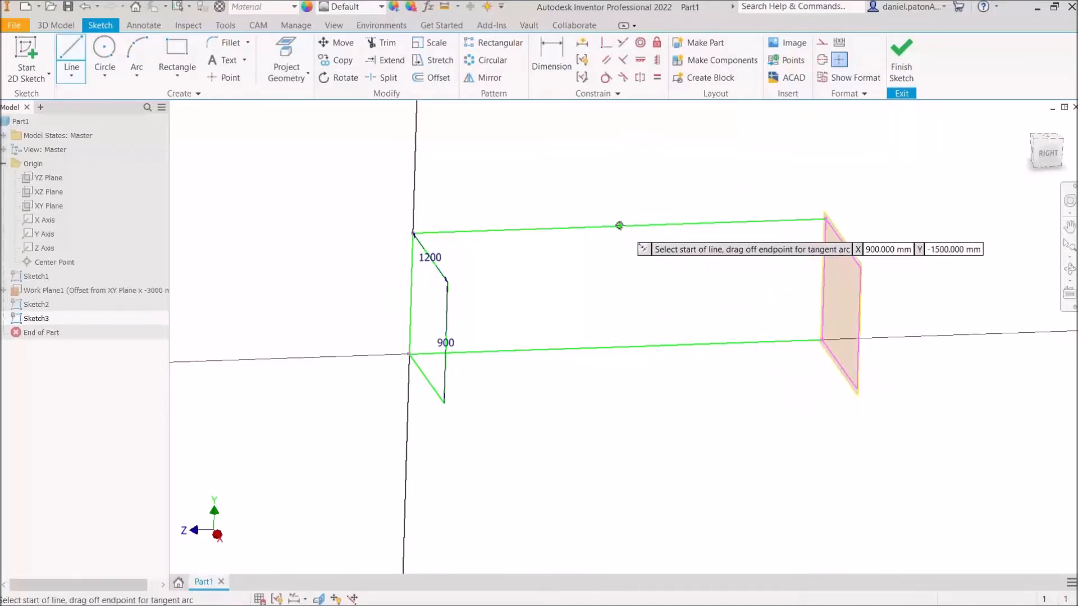
- Draw a vertical line between the midpoints of the upper and lower long lines
click(619, 225)
click(616, 347)
key(Escape)
key(Escape)
- Draw two diagonals from the upper line's midpoint to the lower line's two ends and finish the sketch
key(l)
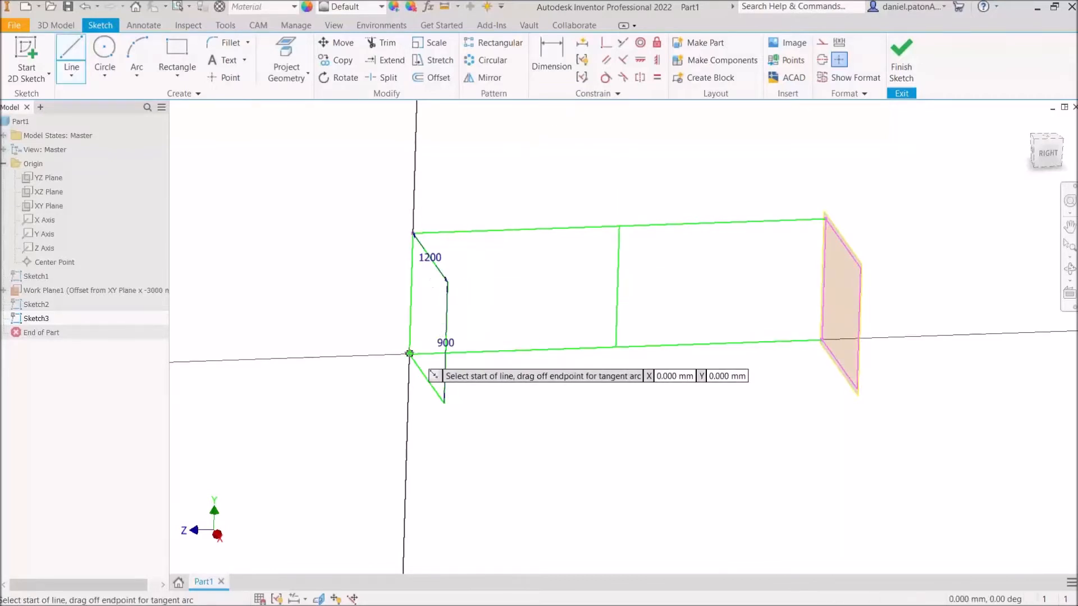
click(409, 354)
click(619, 225)
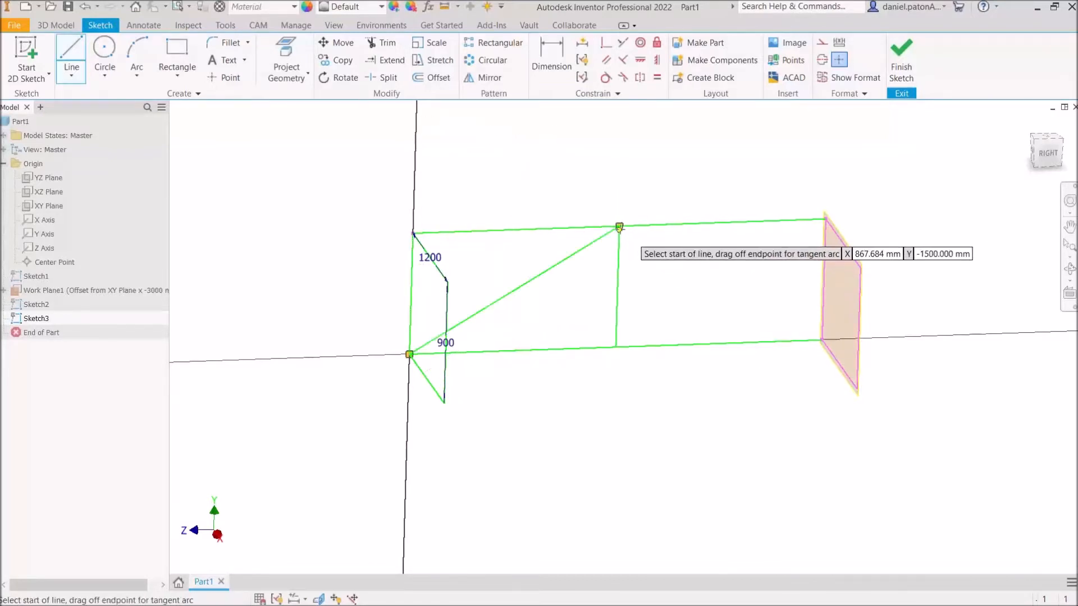
click(821, 340)
key(Escape)
click(912, 46)
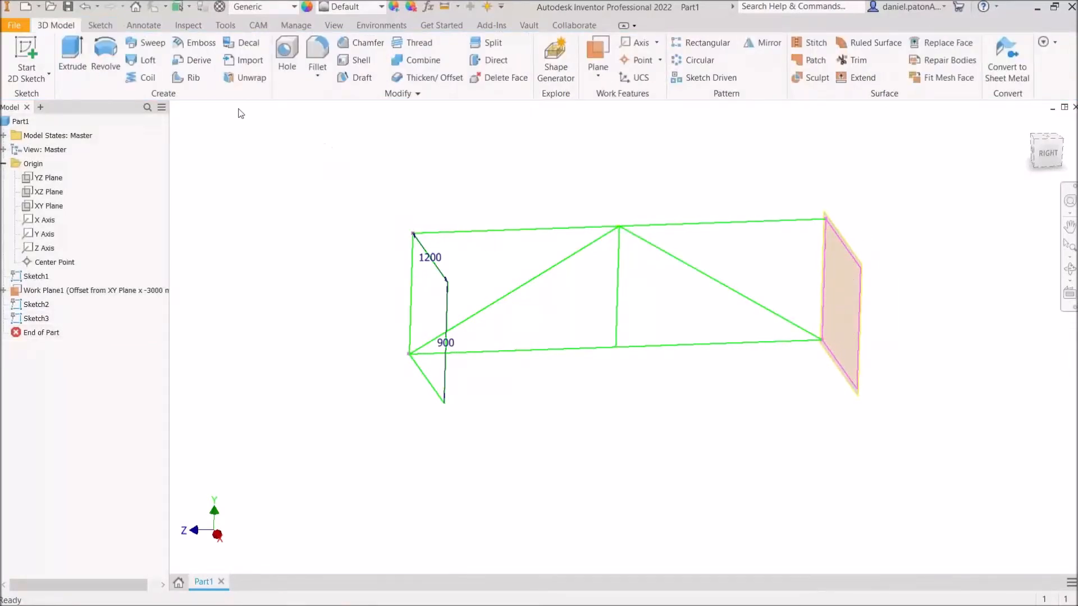
- Create a work plane parallel to the YZ plane through the first rectangle's upper corner on the opposite side
click(598, 56)
click(48, 206)
click(47, 177)
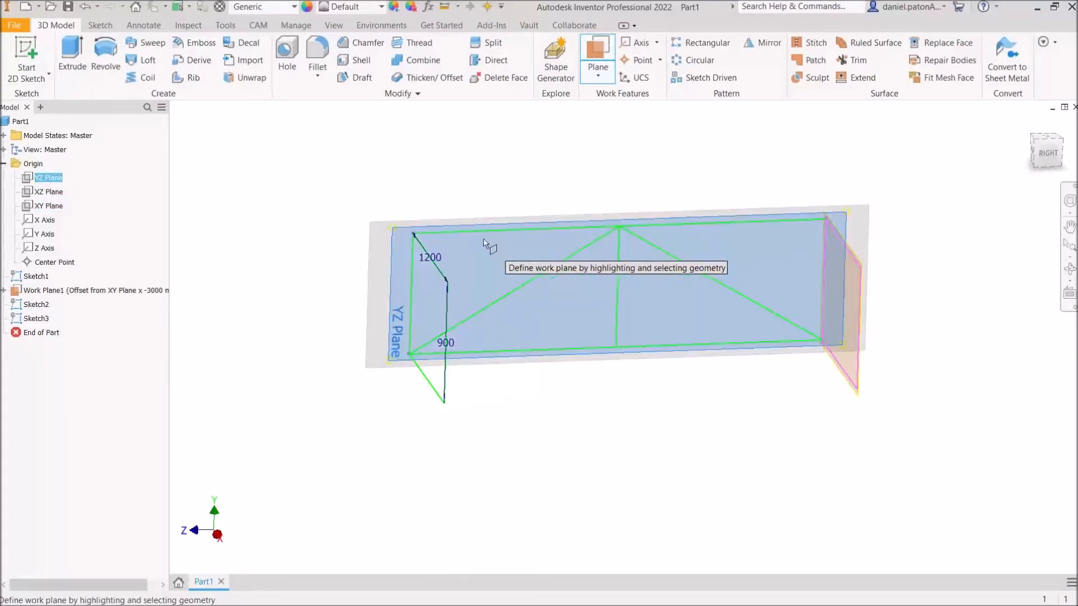
click(447, 281)
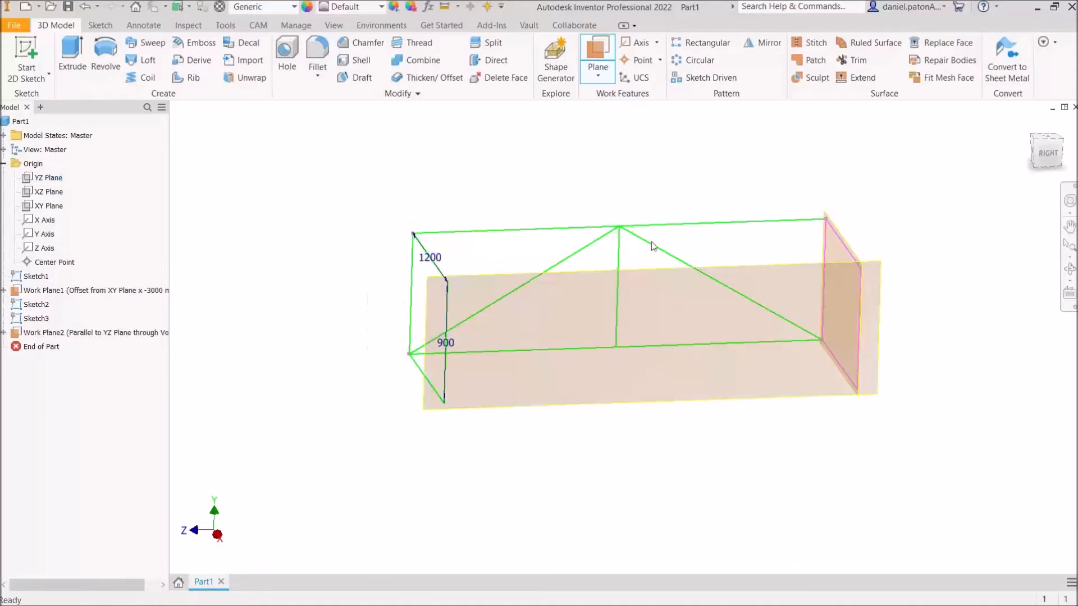
- Sketch on the new parallel plane and project the side frame's long lines, vertical and both diagonals onto it
click(26, 53)
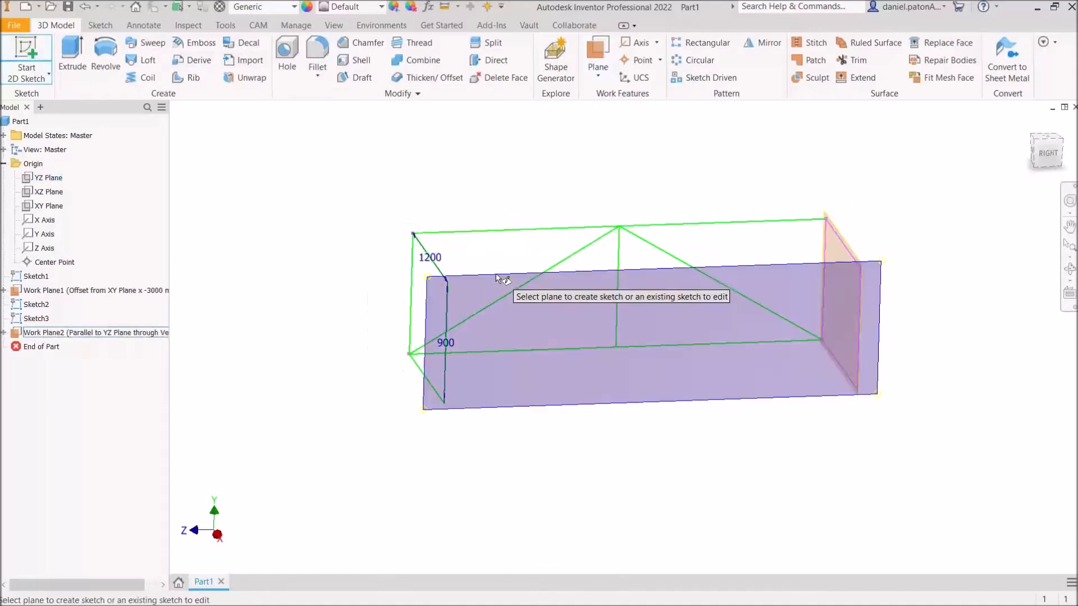
click(508, 263)
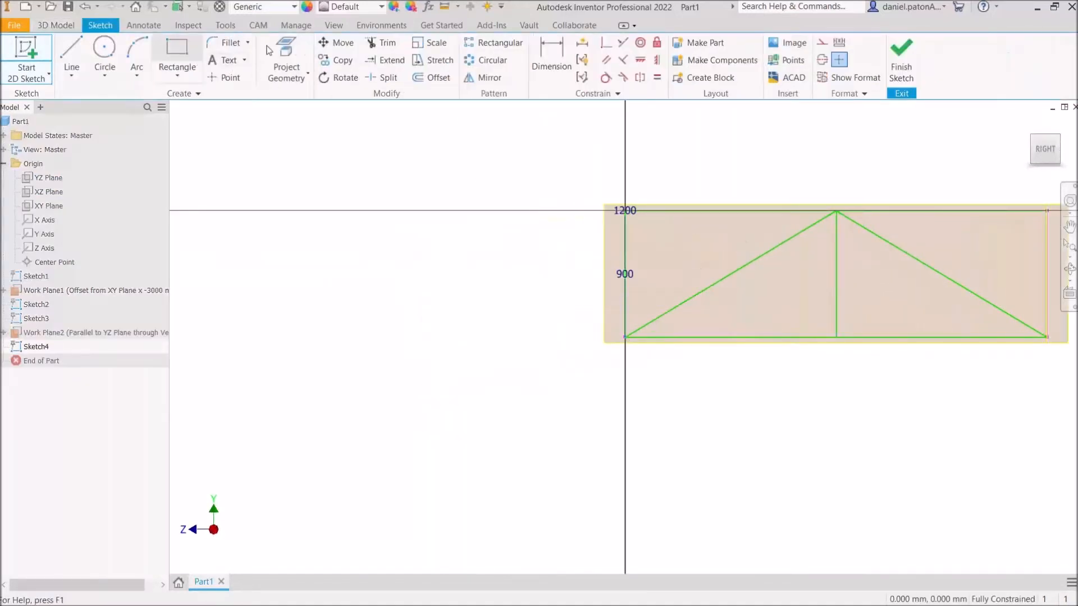
click(286, 53)
click(733, 211)
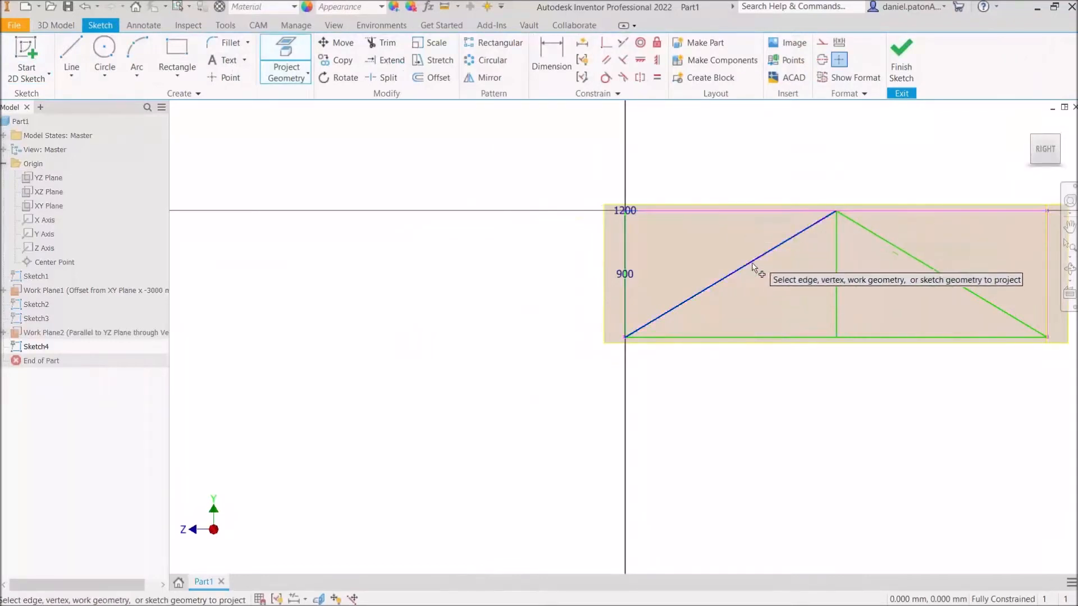
click(765, 261)
click(836, 230)
click(898, 249)
click(807, 336)
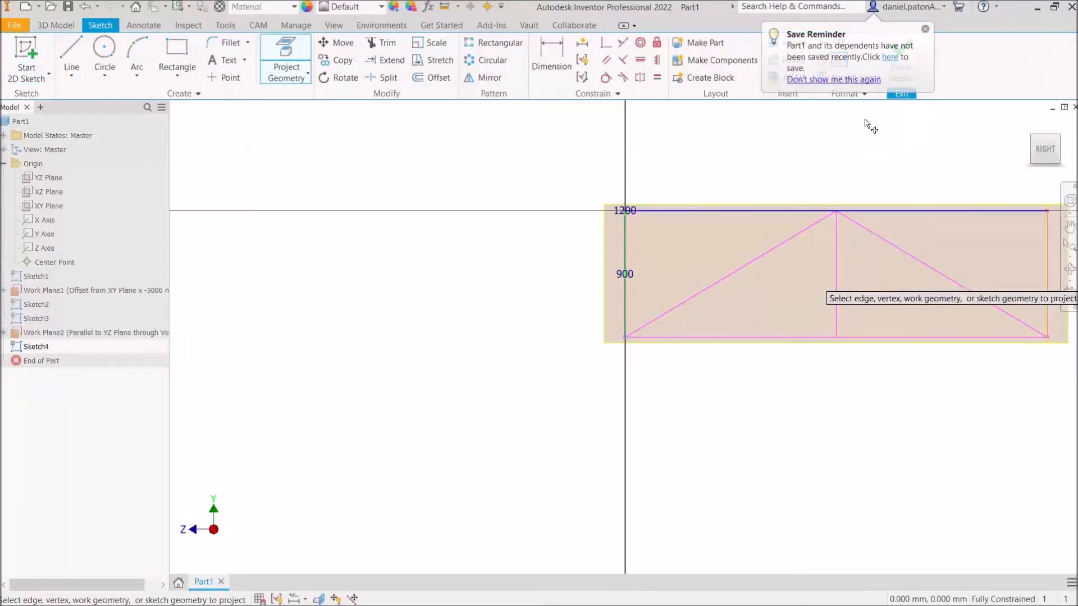
- Dismiss the save reminder and finish the sketch with the projected side-frame geometry
click(925, 28)
click(903, 60)
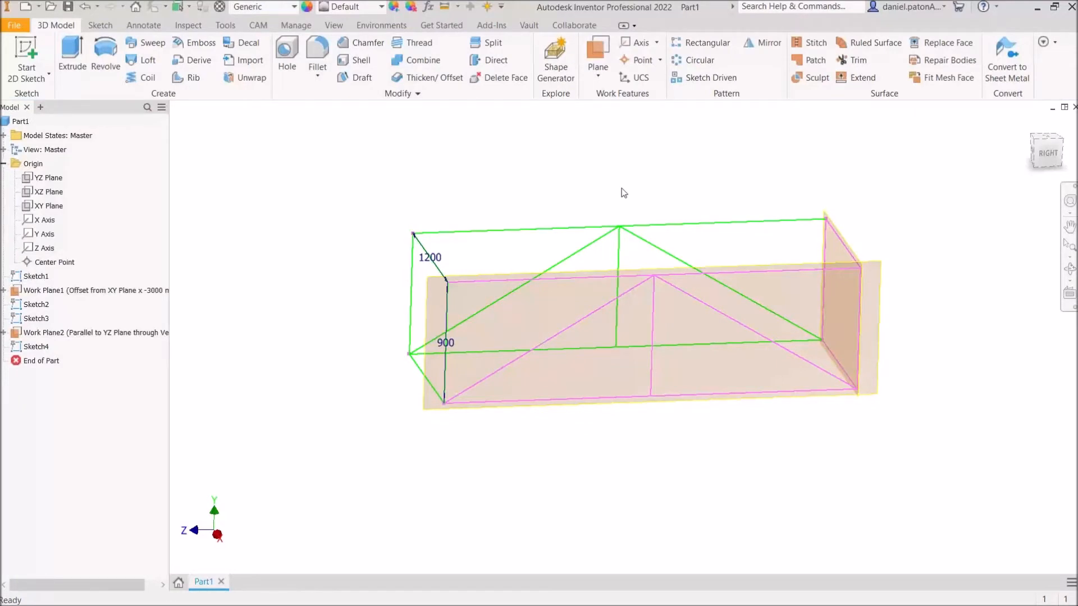
middle_drag(616, 198, 590, 203)
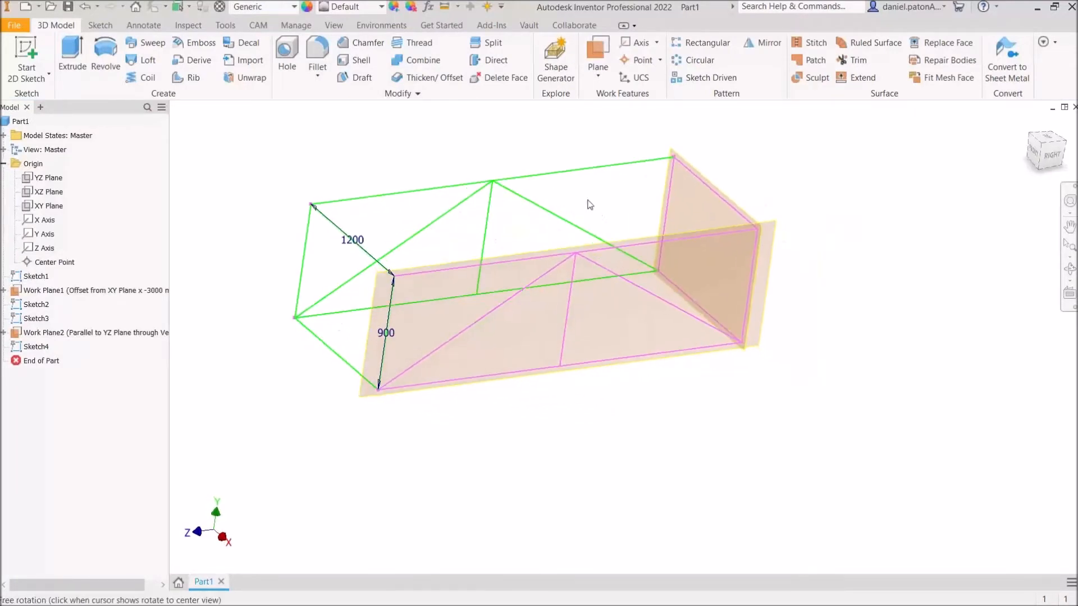
middle_drag(674, 387, 748, 440)
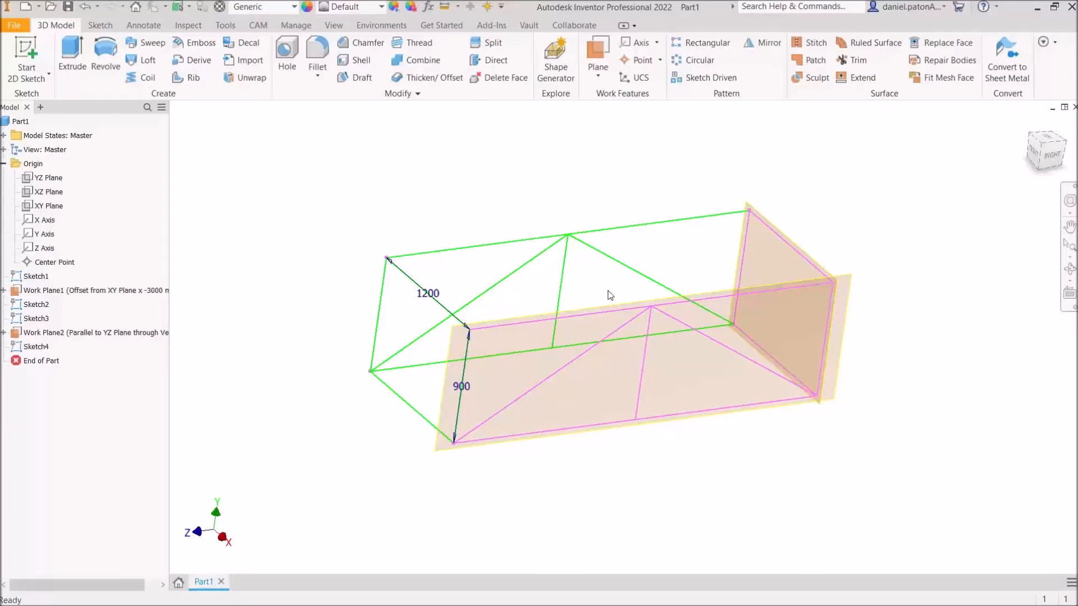
shift+middle_drag(747, 390, 544, 365)
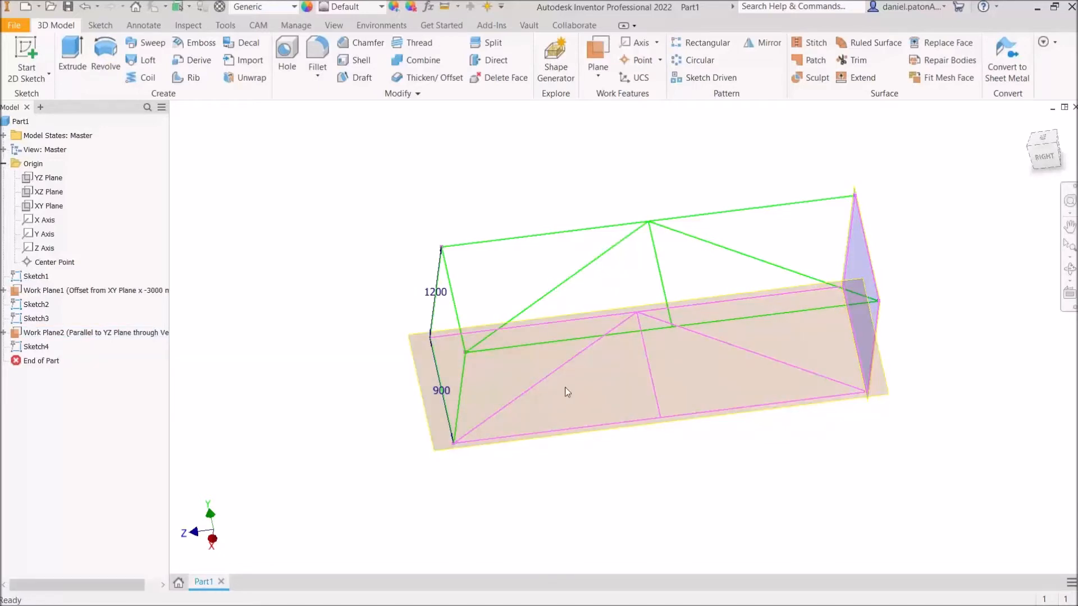
shift+middle_drag(564, 386, 595, 393)
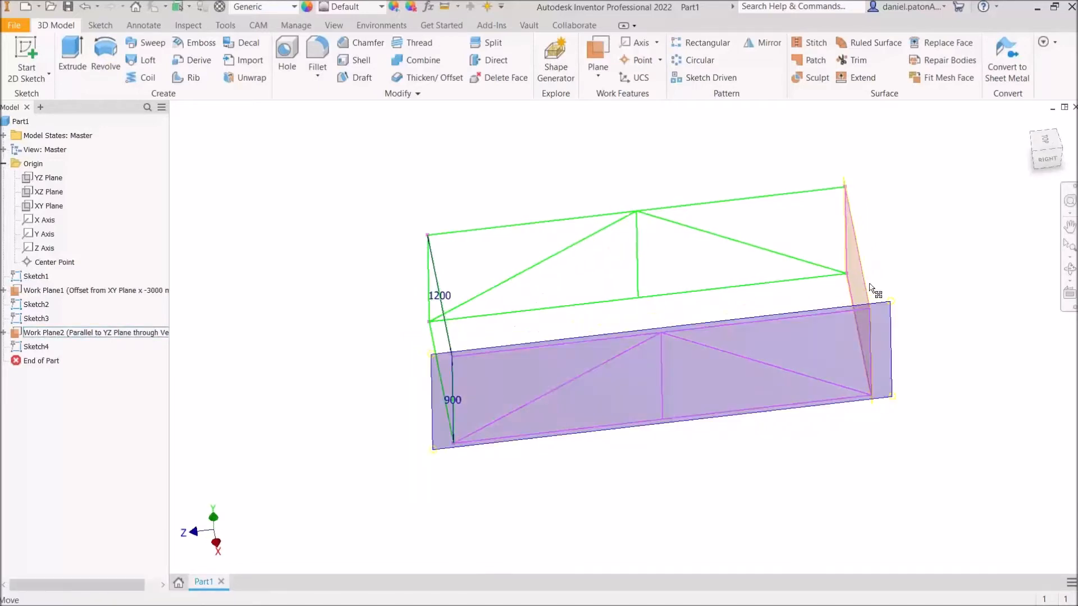
shift+middle_drag(553, 235, 541, 269)
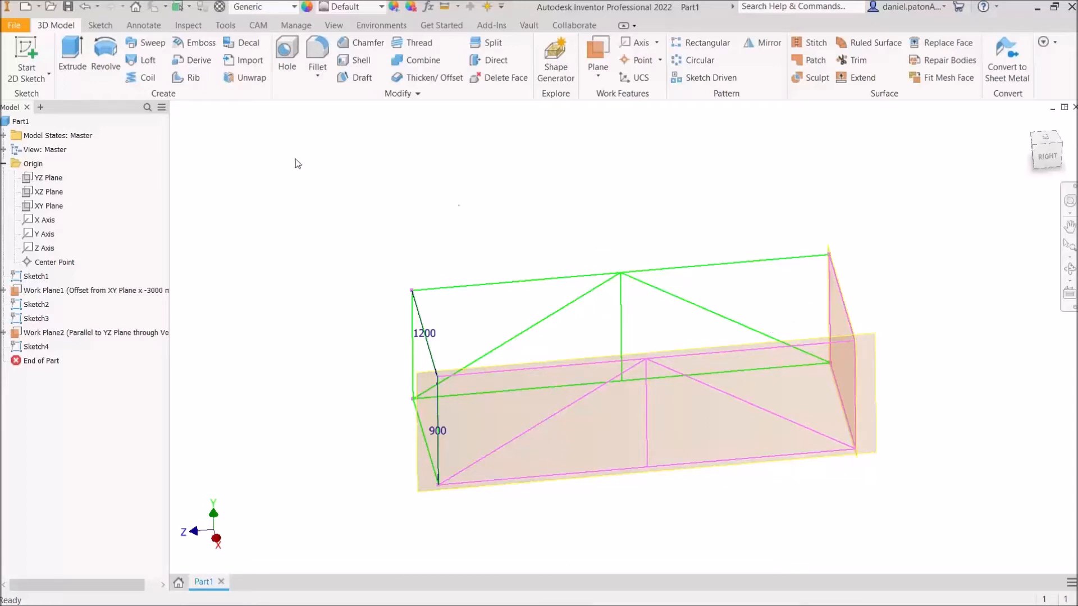
- Save the part as Skeleton in the Frame Generator Webinar folder
click(68, 6)
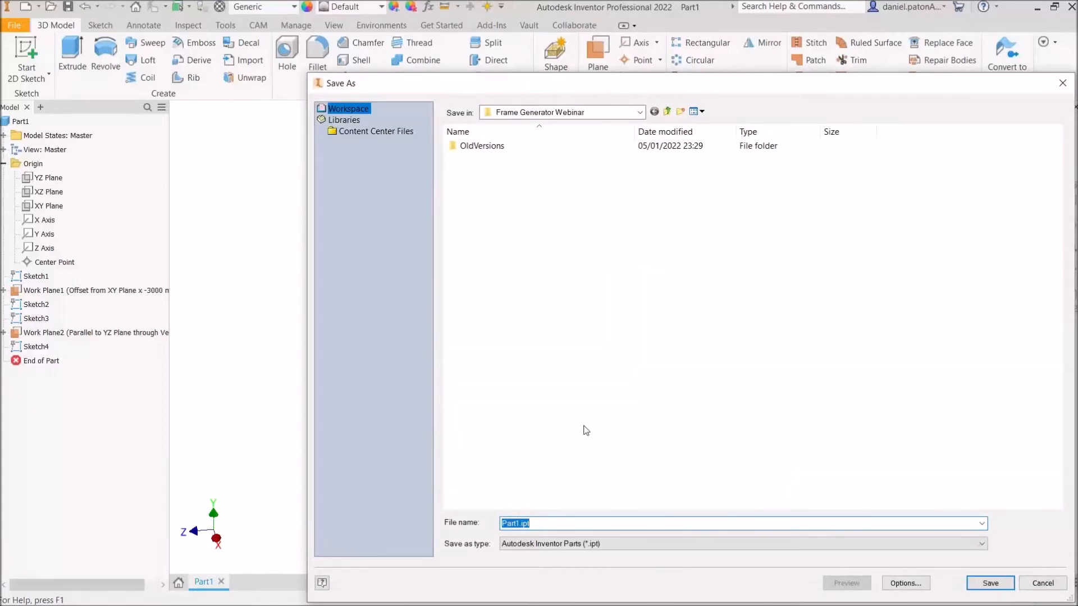
text(Skeleton)
click(991, 582)
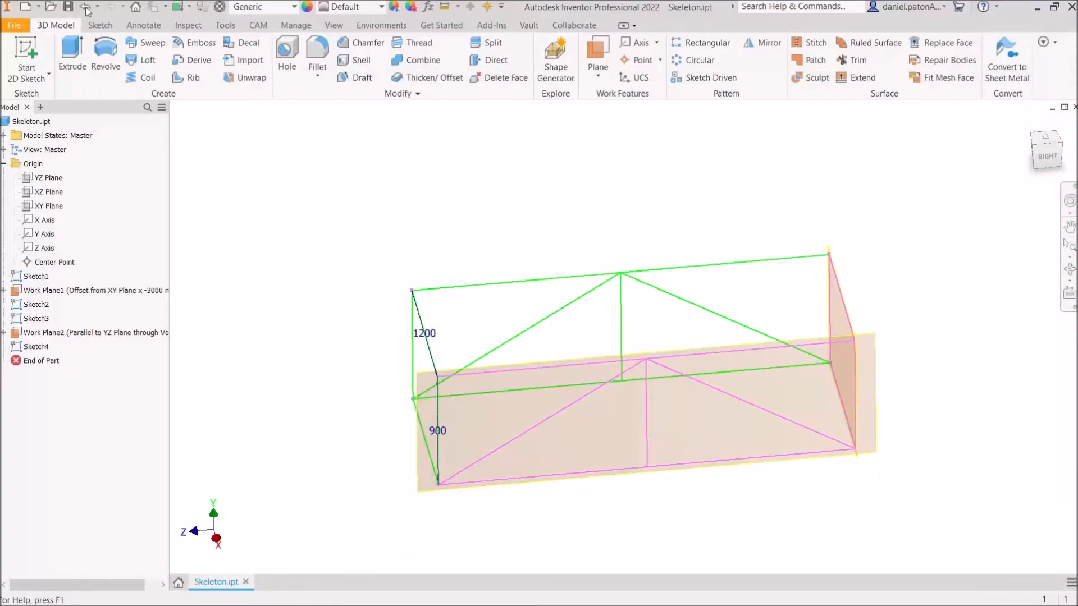
- Create a new assembly from the metric Standard (mm).iam template and place one grounded instance of Skeleton.ipt in it
click(24, 7)
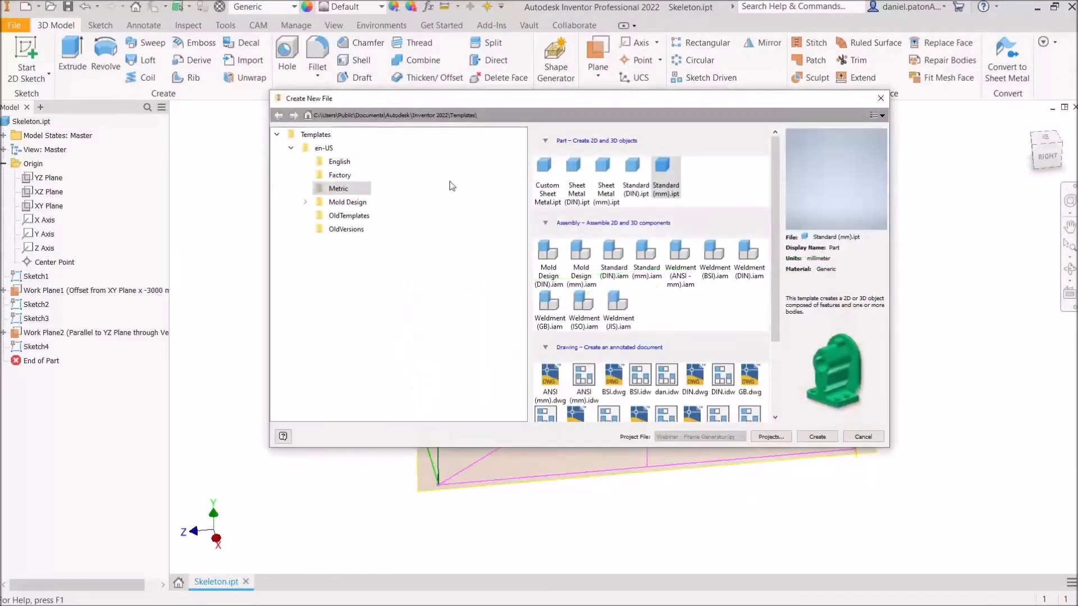
double_click(645, 256)
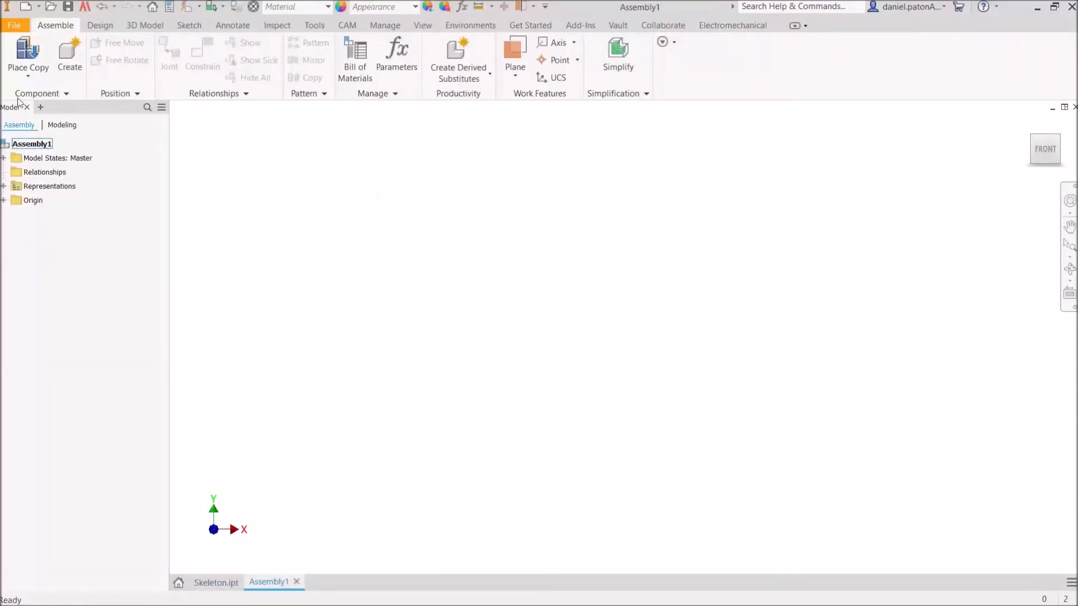
click(28, 73)
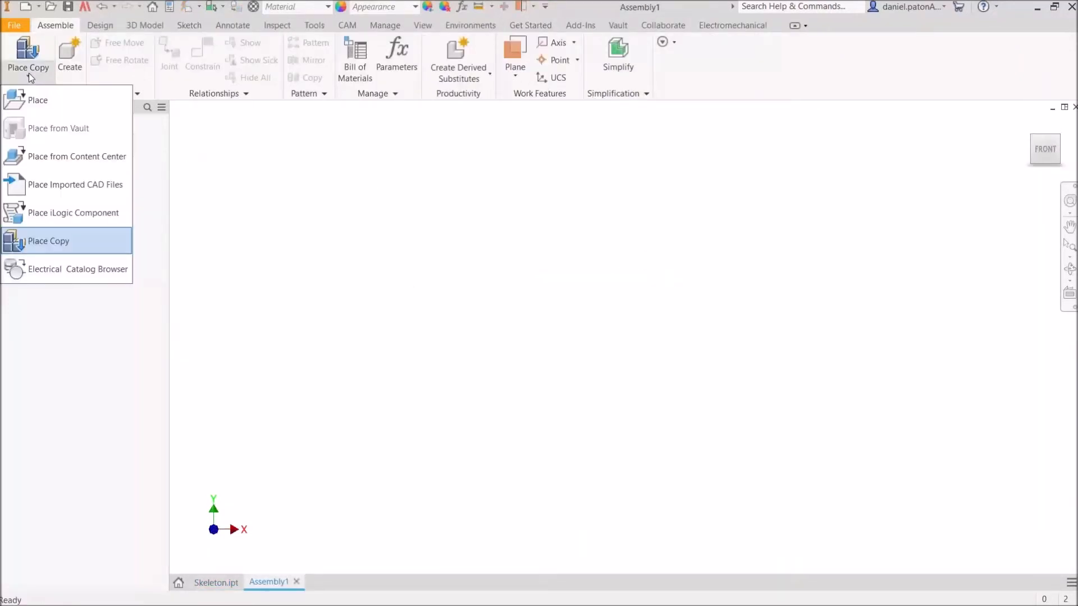
click(51, 96)
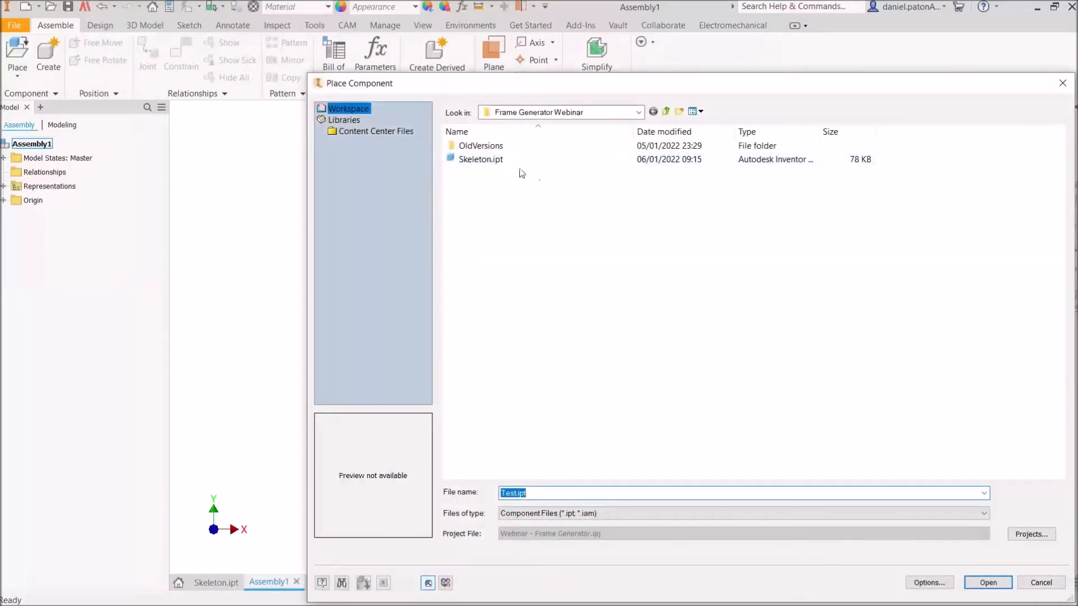
click(477, 160)
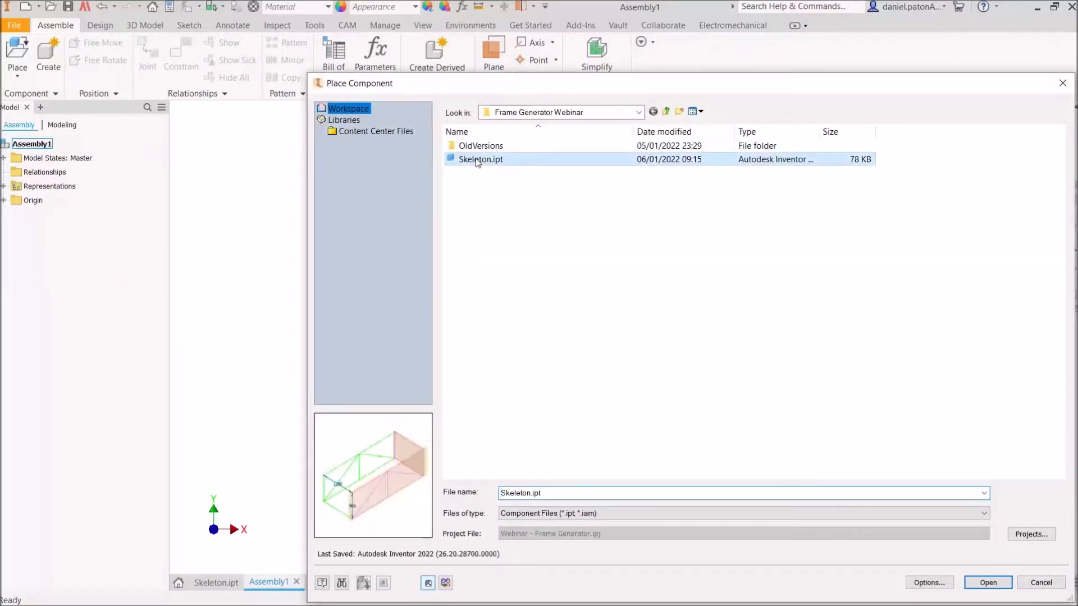
click(1002, 587)
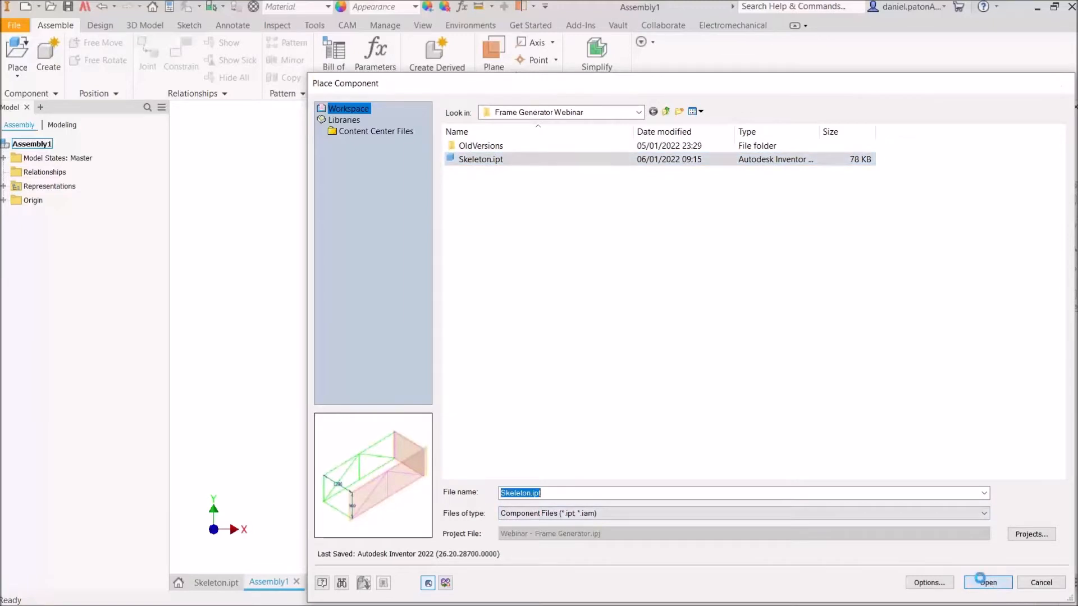
right_click(886, 291)
click(927, 294)
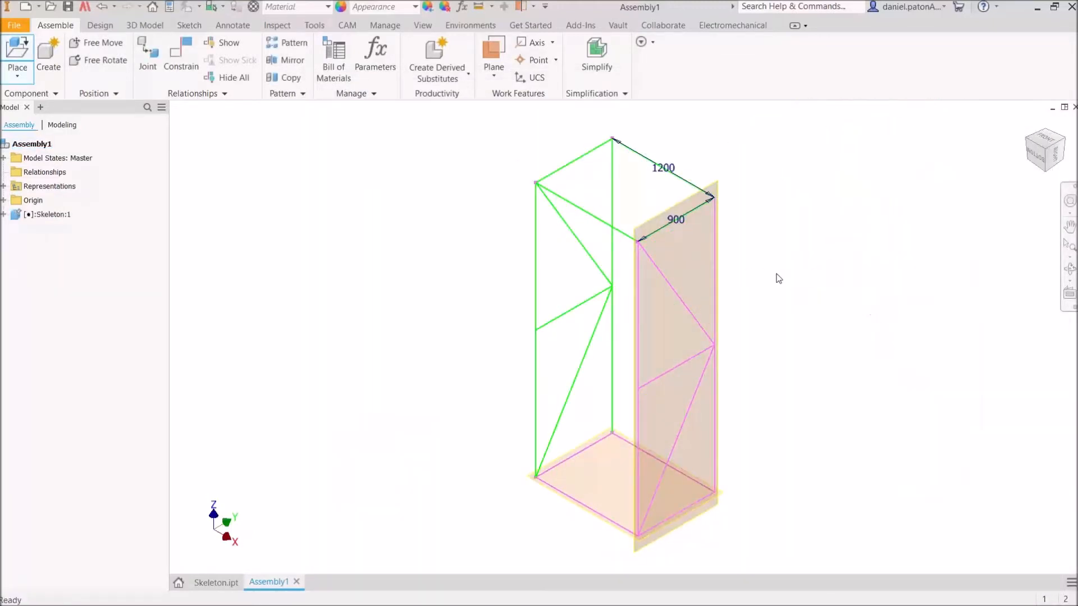
- Save the new assembly as Frame assembly in the Frame Generator Webinar folder
shift+middle_drag(568, 285, 614, 385)
middle_drag(615, 384, 677, 554)
shift+middle_drag(645, 407, 392, 390)
shift+middle_drag(756, 408, 589, 415)
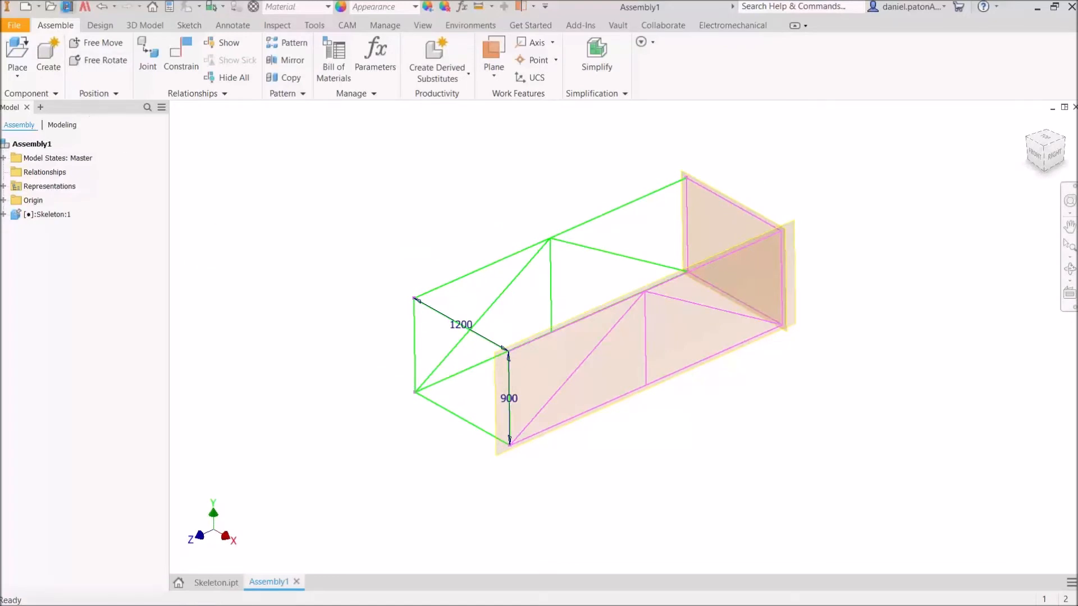
click(68, 6)
text(Frame as)
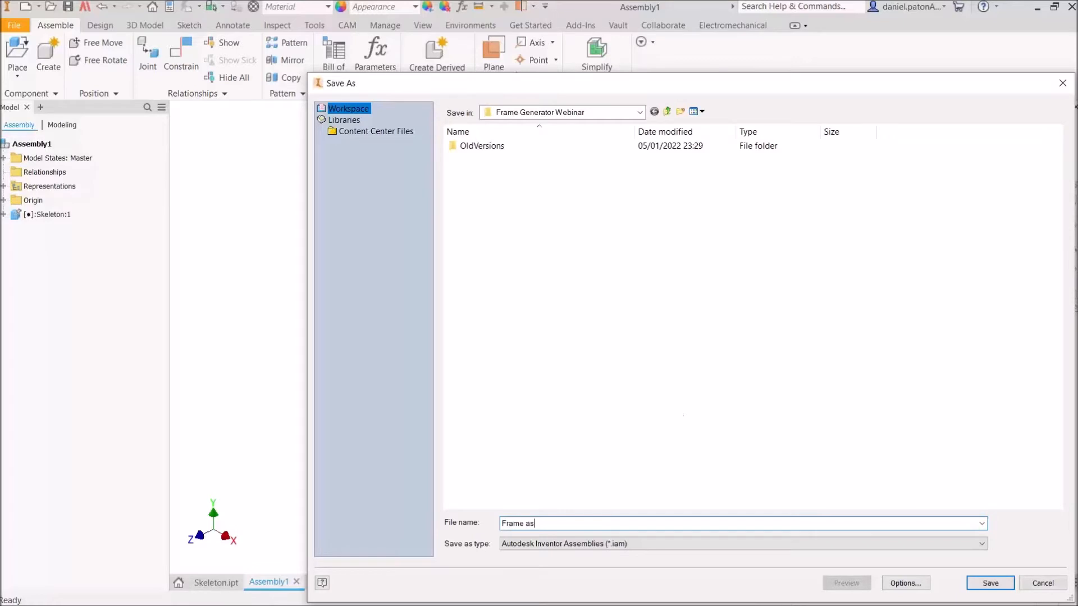
text(sembly)
click(986, 587)
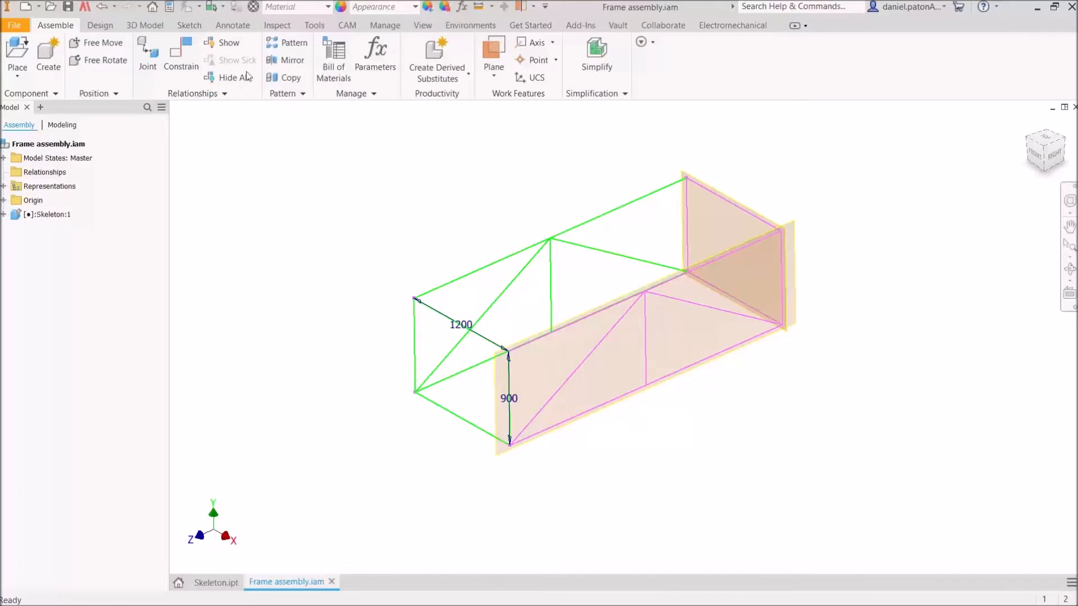
- Start Insert Frame with the Square/Rectangular Tubes category and the ISO standard
click(101, 28)
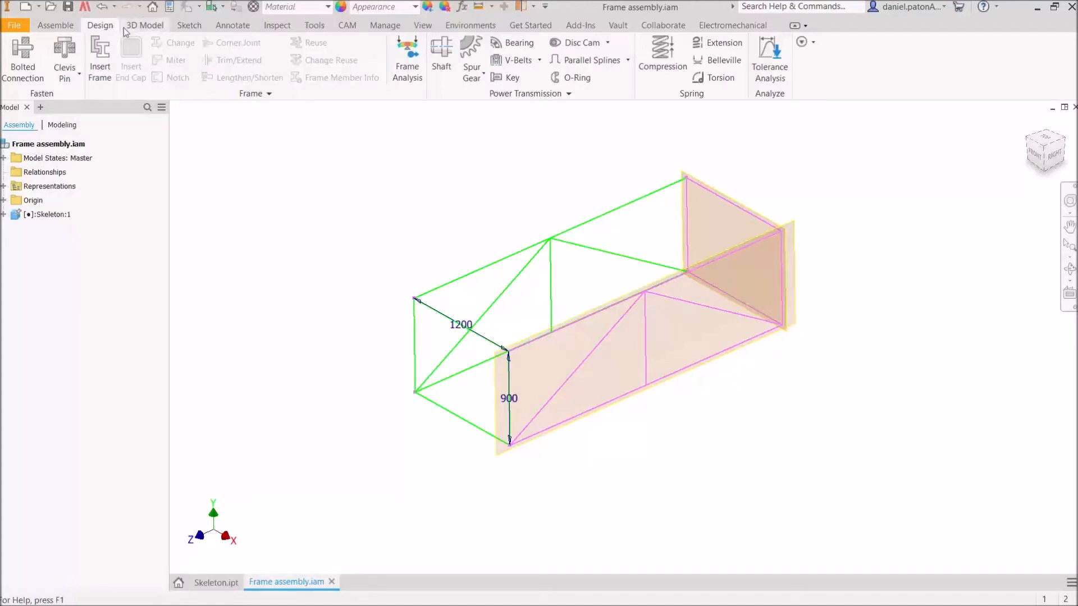
click(104, 56)
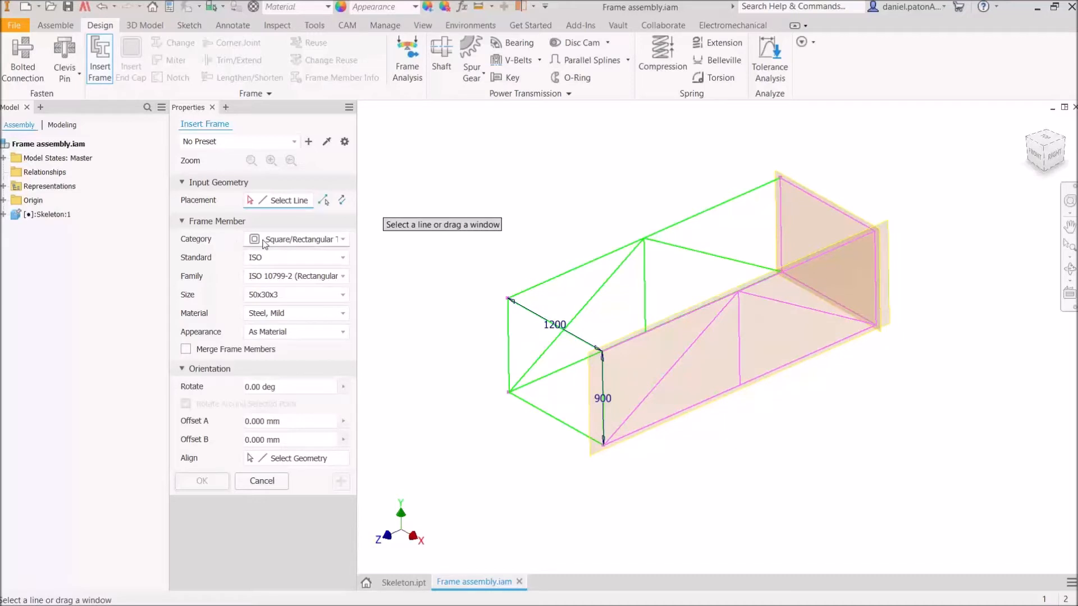
click(307, 239)
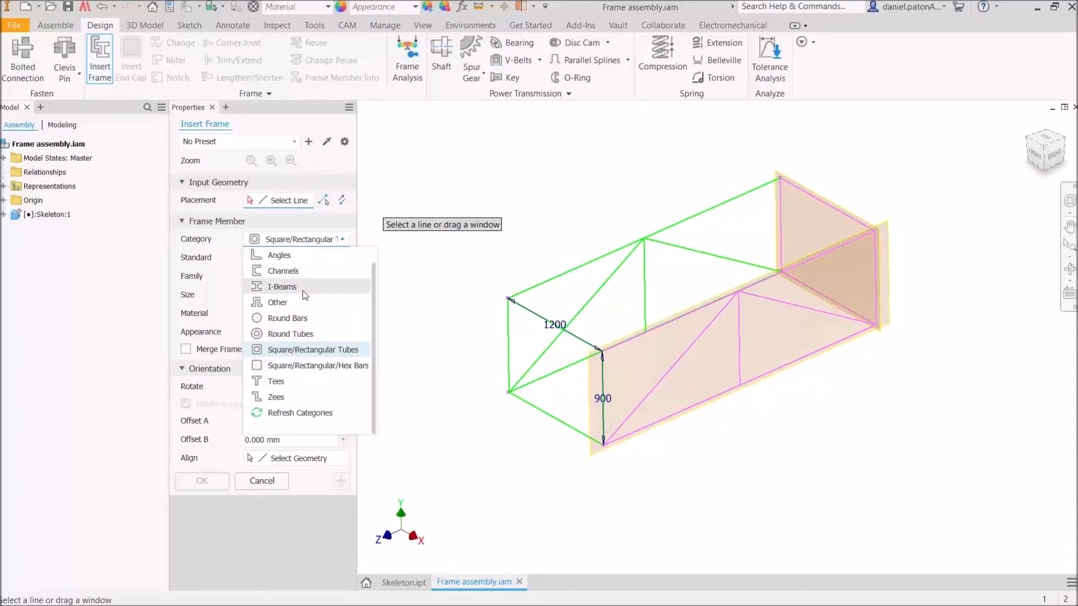
click(321, 352)
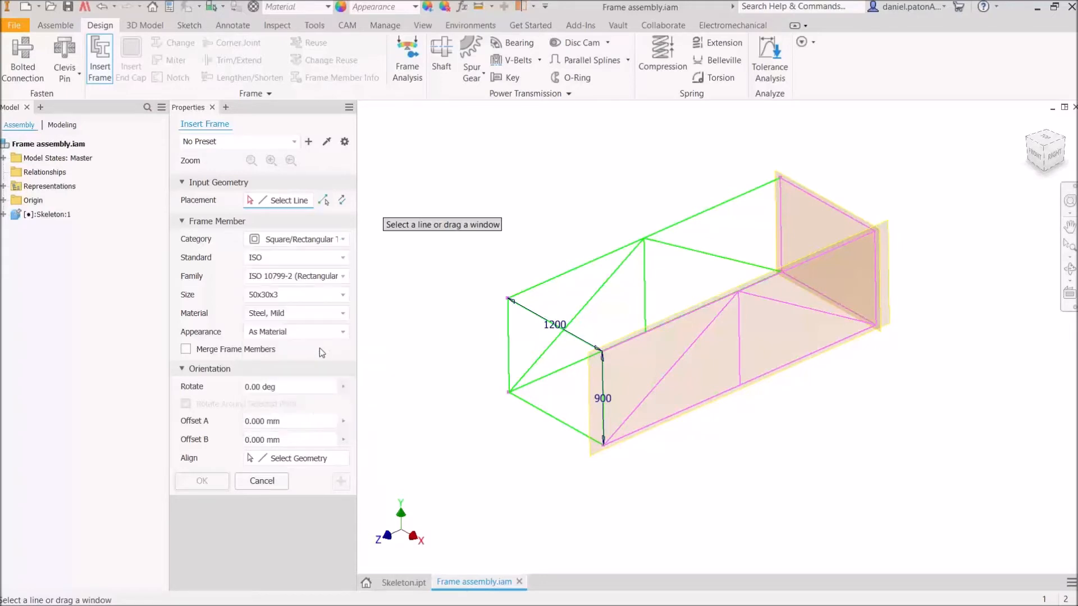
click(314, 257)
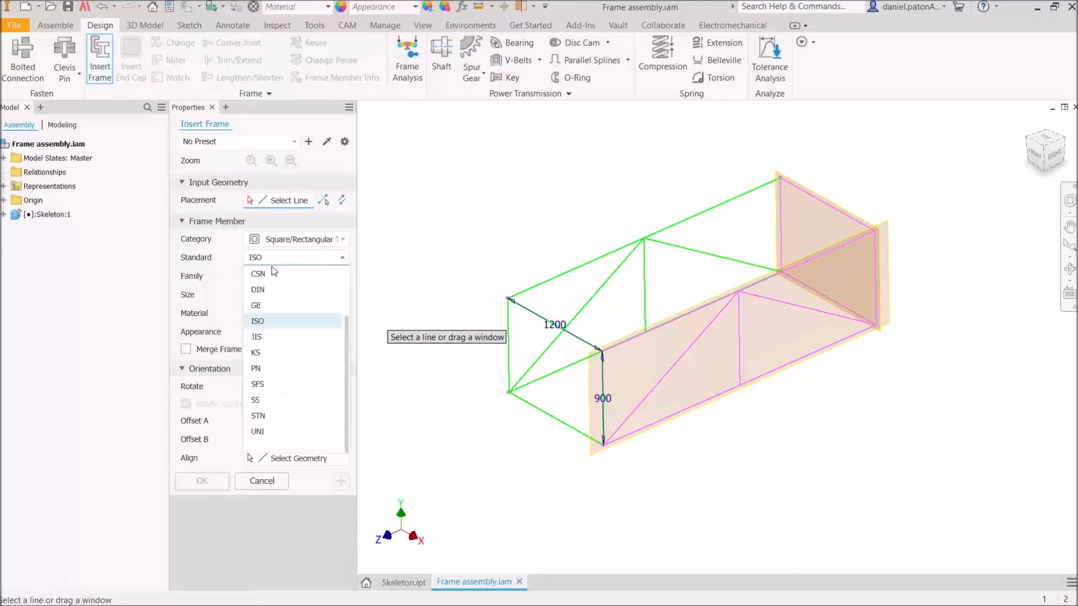
scroll(280, 393, up, 2)
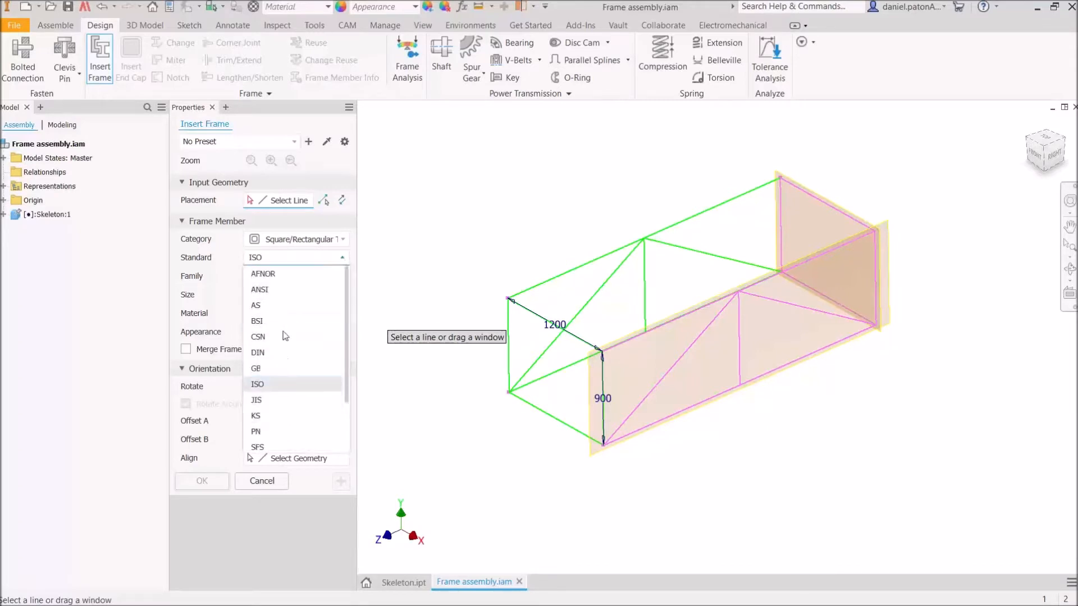
click(272, 386)
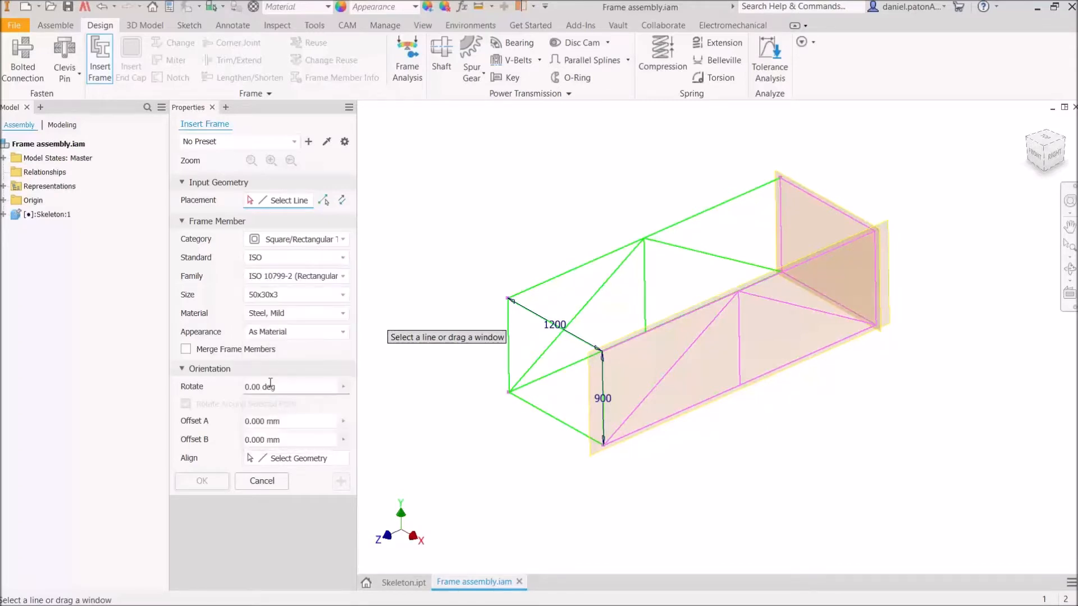
- Set the frame member to the ISO 10799-2 (Square) family, size 40x40x3, keeping Steel, Mild as the material
click(301, 278)
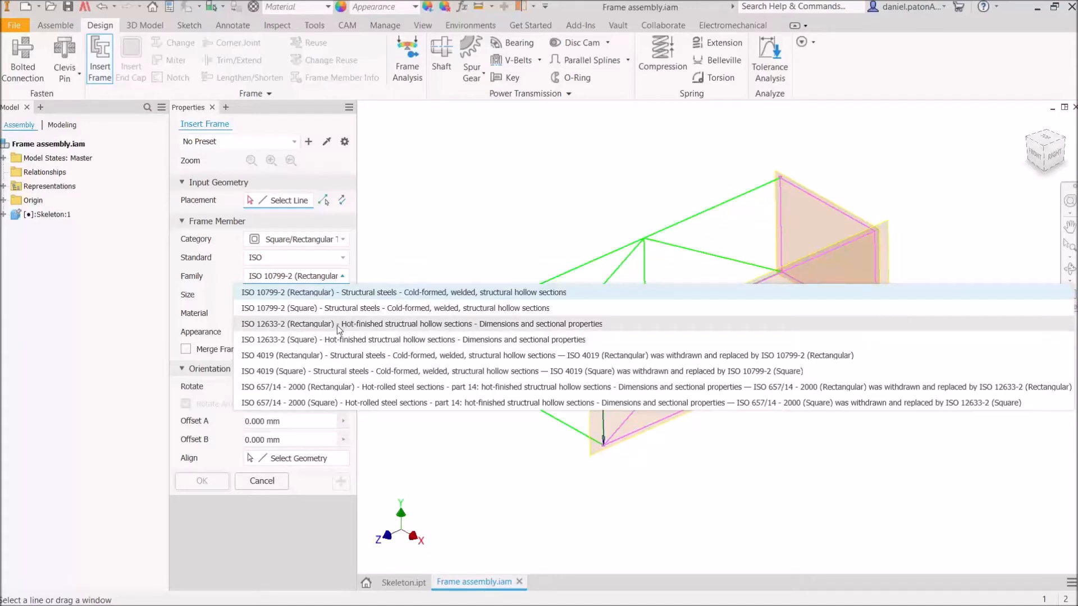
click(307, 309)
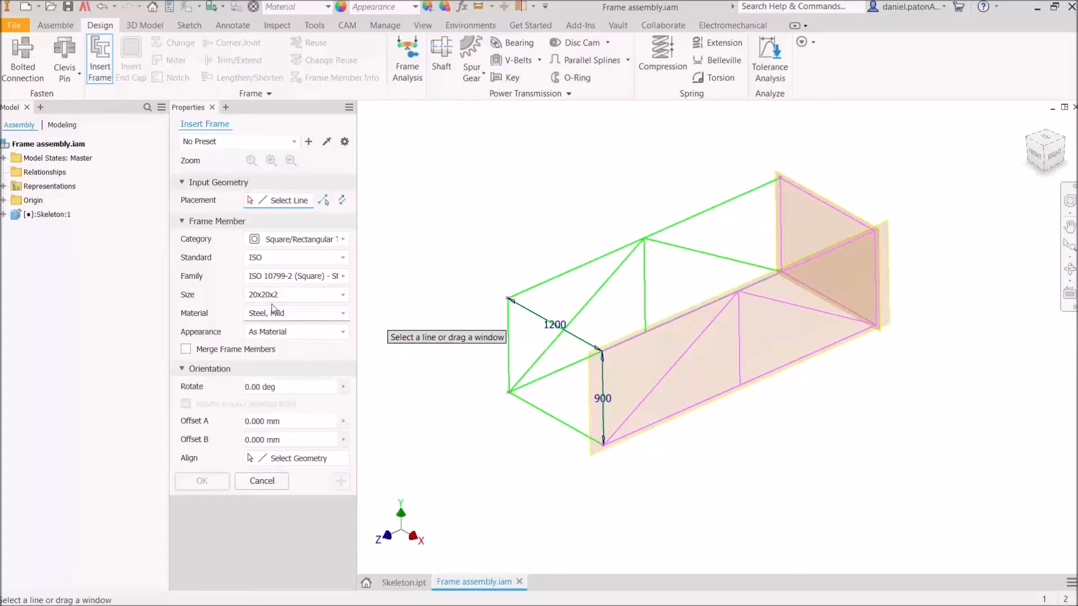
click(302, 296)
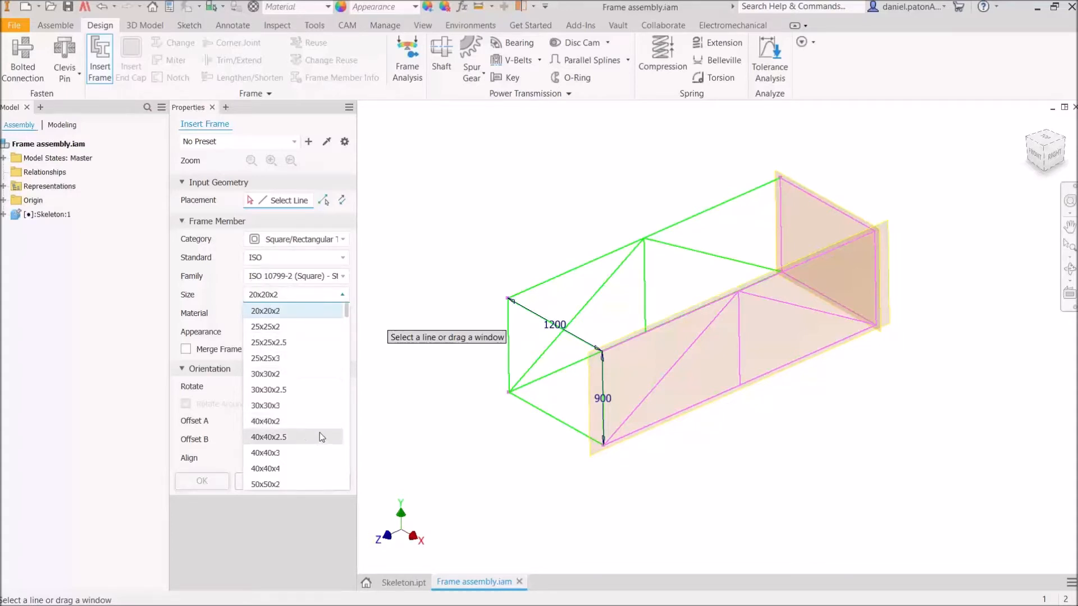
click(280, 453)
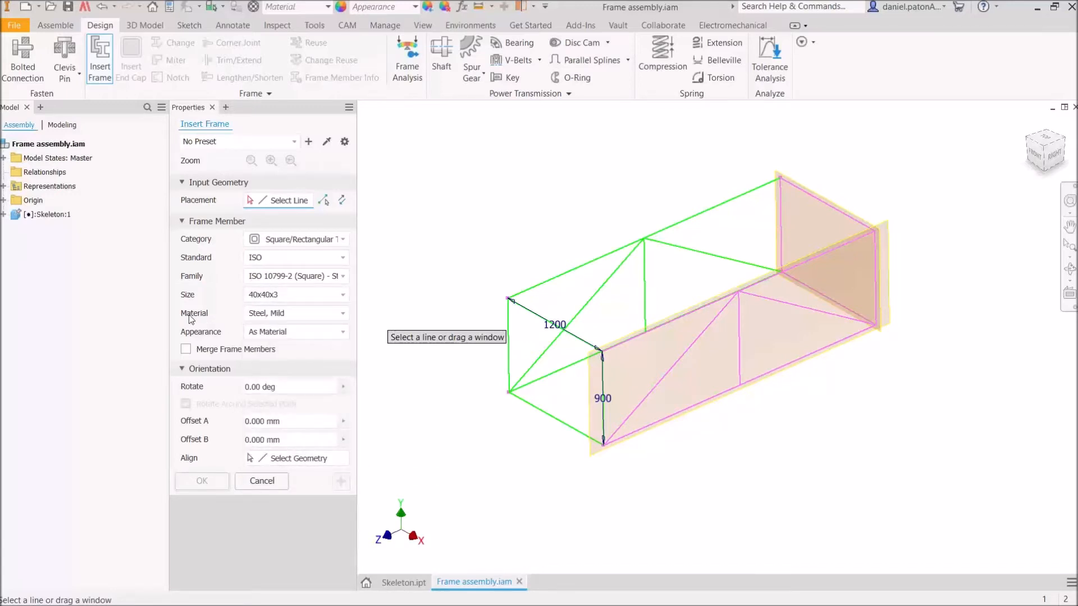
click(286, 316)
scroll(294, 487, up, 2)
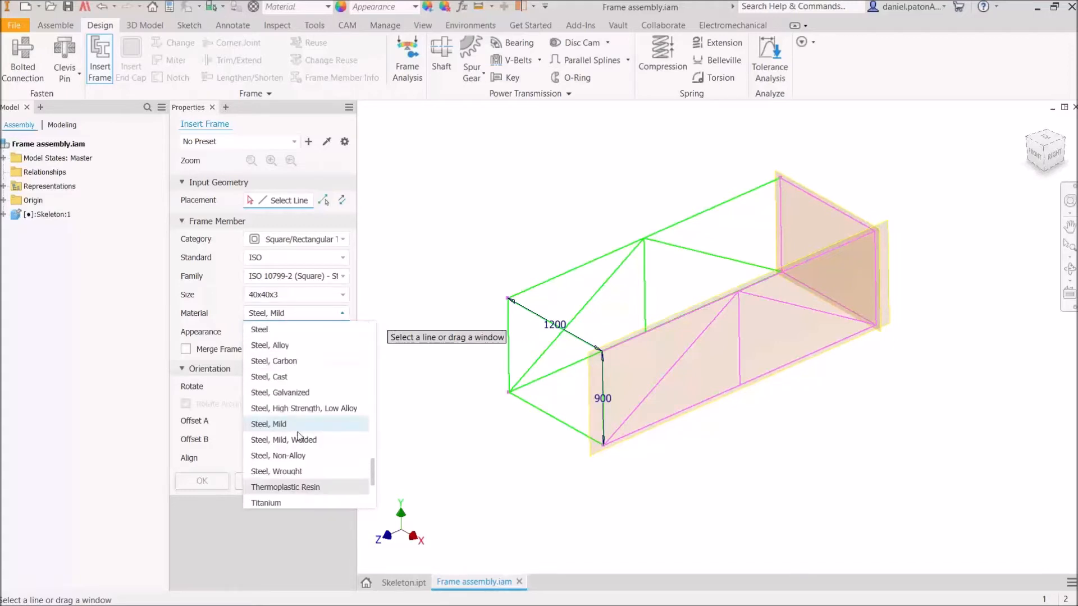
click(217, 321)
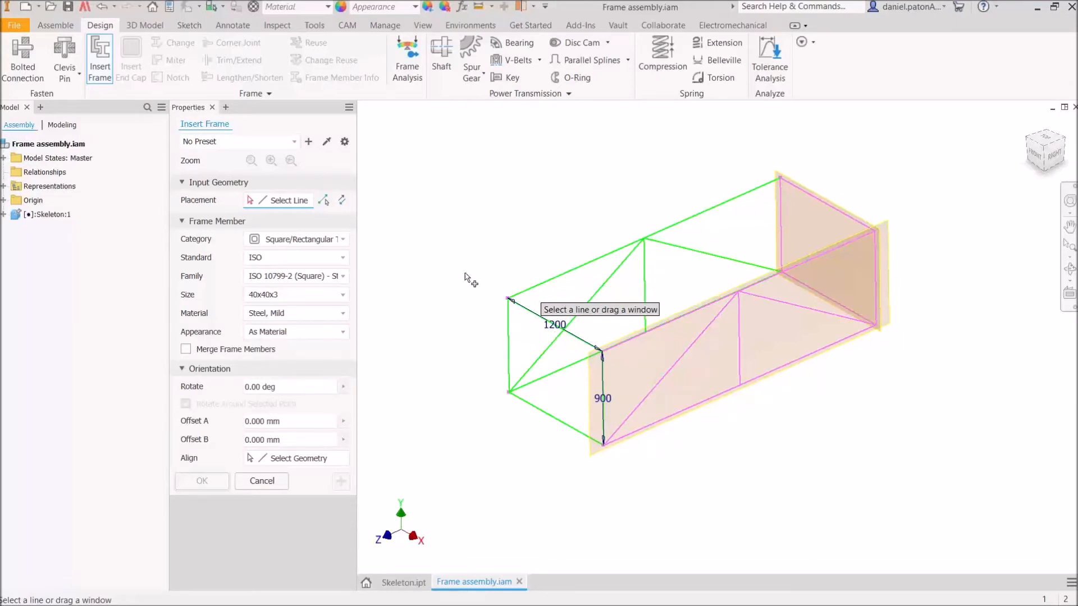
- Place the first square tube on the skeleton's upper long edge, on the side without the large work plane
click(568, 272)
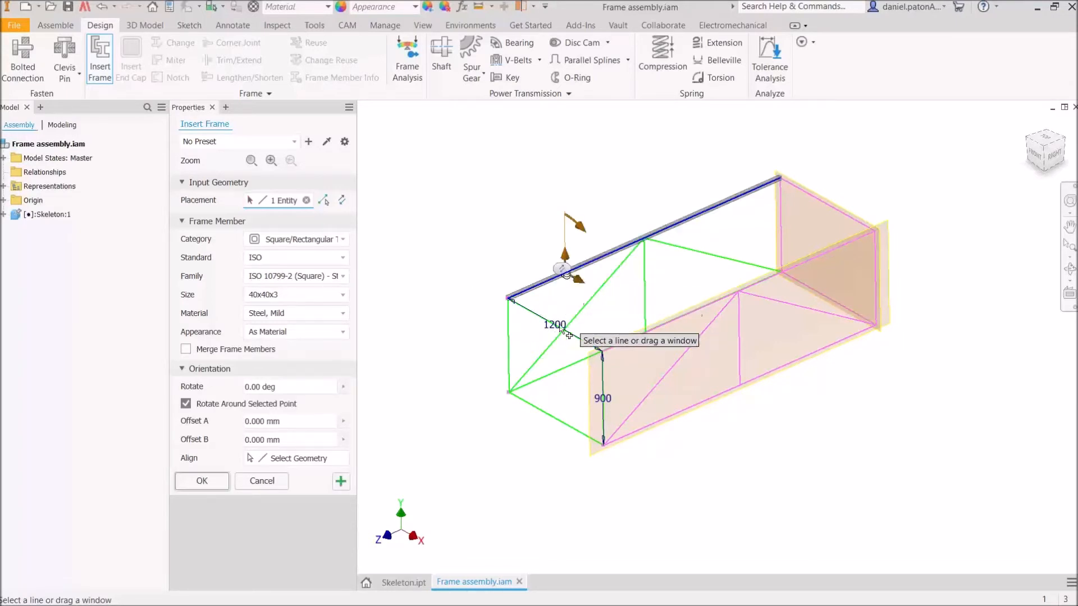
scroll(563, 274, up, 8)
middle_drag(556, 365, 731, 349)
middle_drag(653, 368, 589, 309)
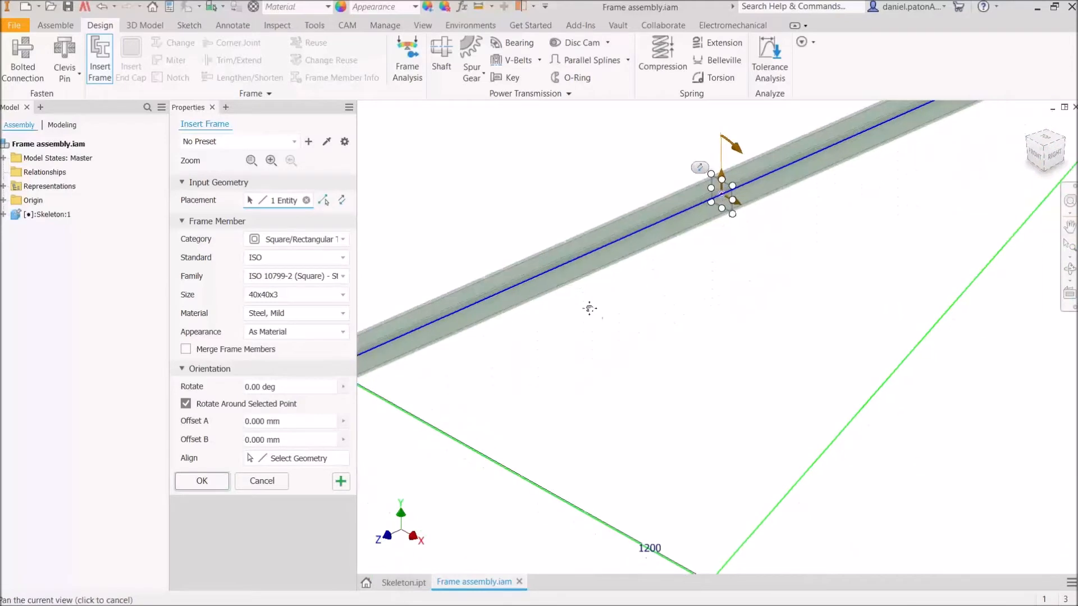
middle_drag(675, 347, 721, 402)
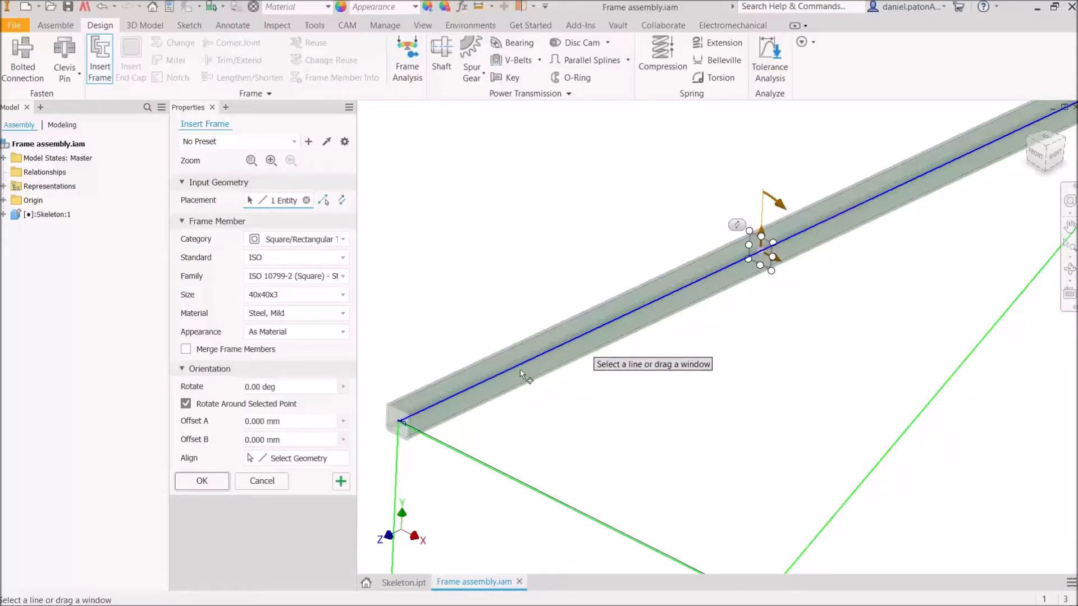
- Set the tube's insertion point to the upper outer corner of its section so the tube lies inside and below the skeleton line
scroll(746, 242, up, 4)
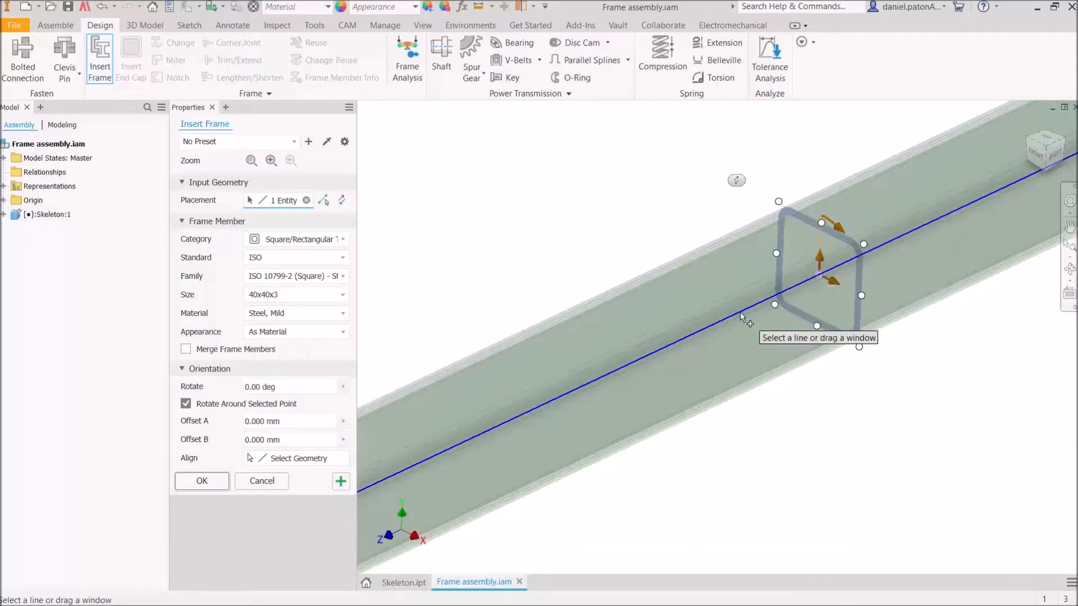
scroll(875, 307, down, 2)
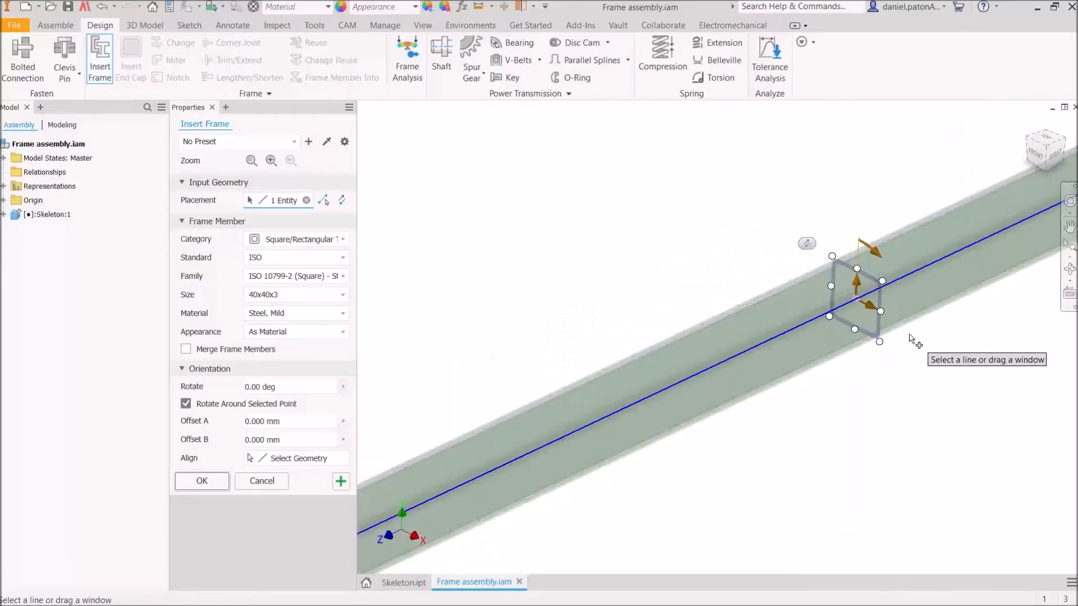
scroll(838, 318, up, 4)
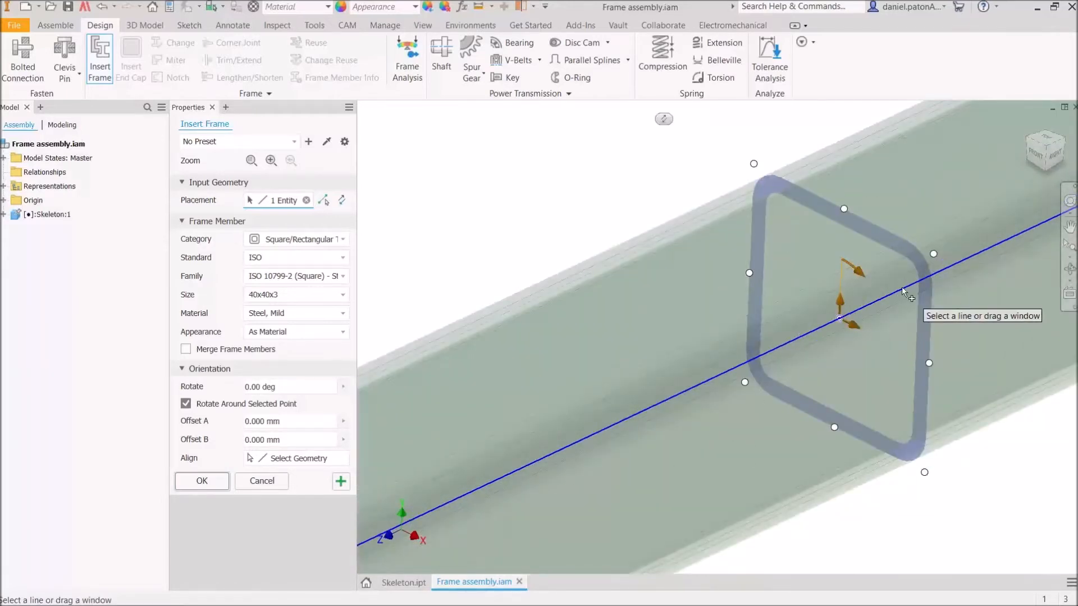
click(753, 164)
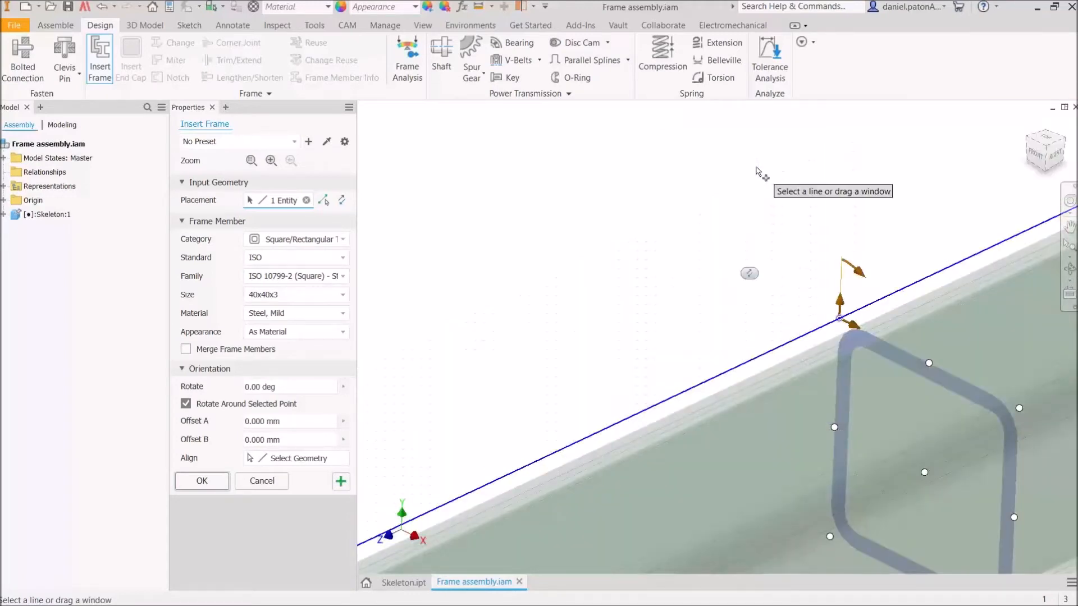
scroll(755, 167, down, 5)
middle_drag(747, 294, 921, 256)
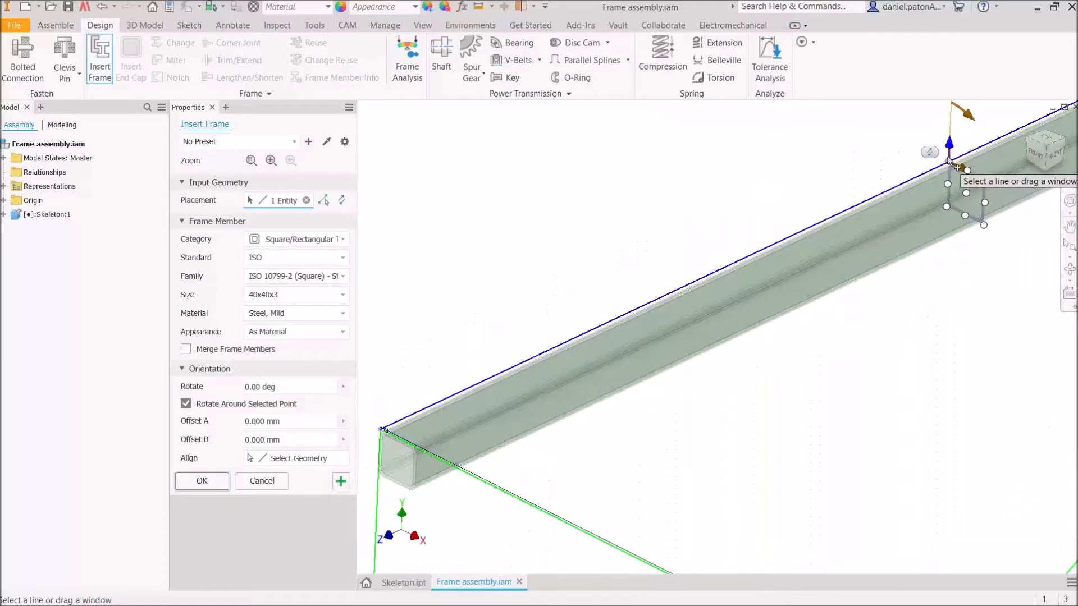
- Add tubes to the selection along the remaining three upper edges of the box, two short and one long
scroll(898, 168, down, 4)
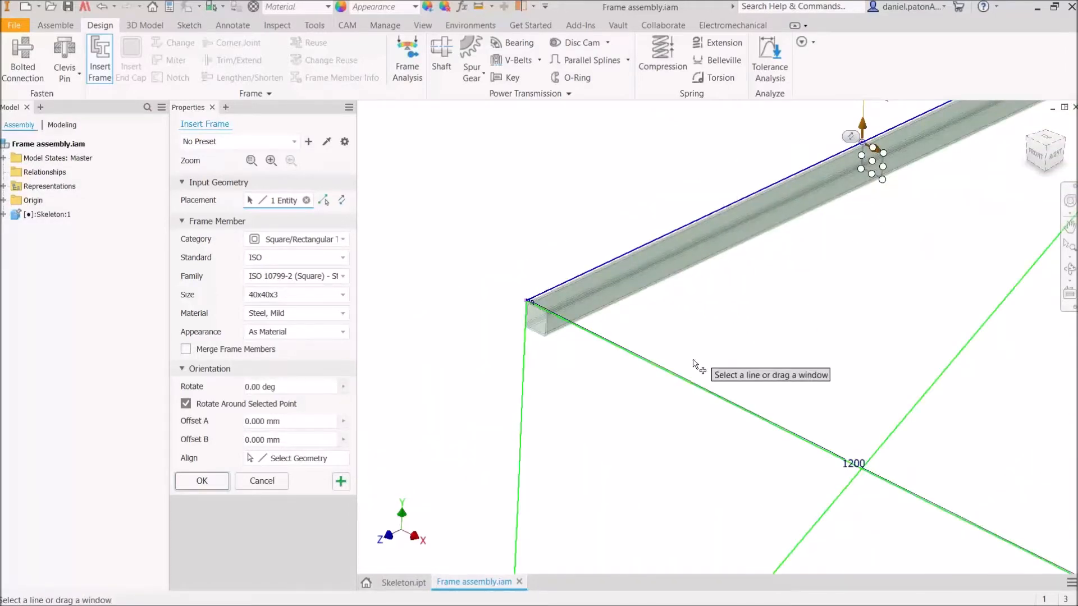
click(689, 382)
scroll(782, 310, down, 3)
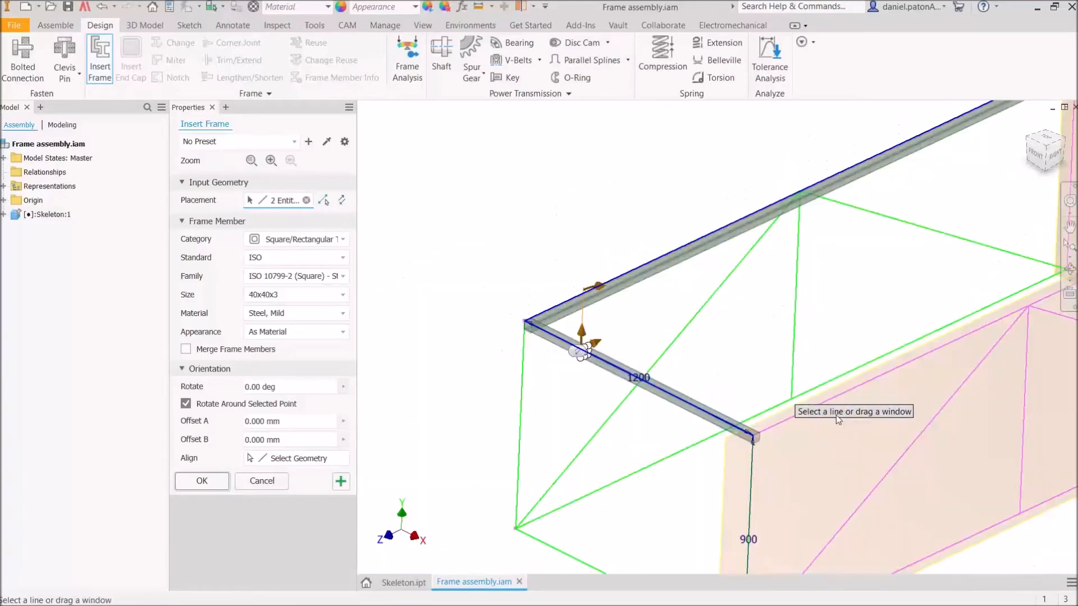
click(836, 397)
scroll(841, 381, up, 4)
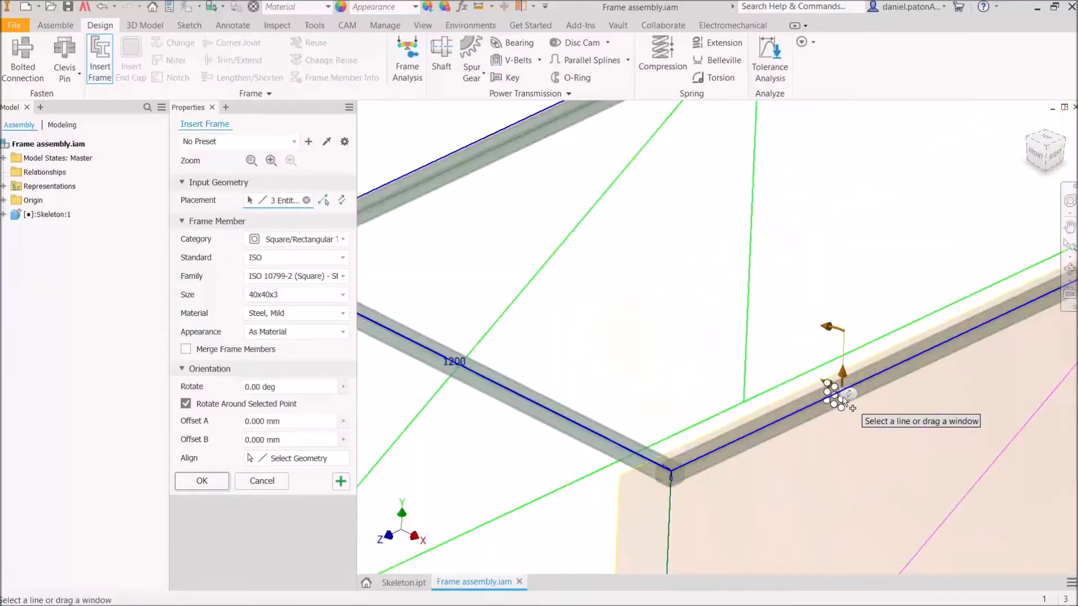
scroll(821, 388, up, 2)
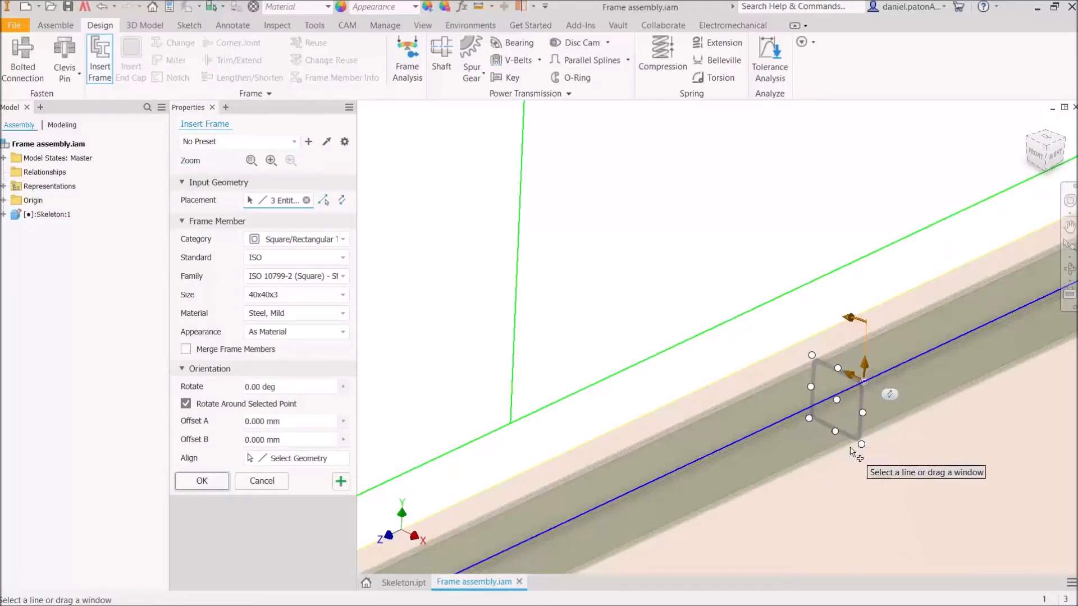
scroll(840, 432, down, 5)
middle_drag(876, 326, 565, 481)
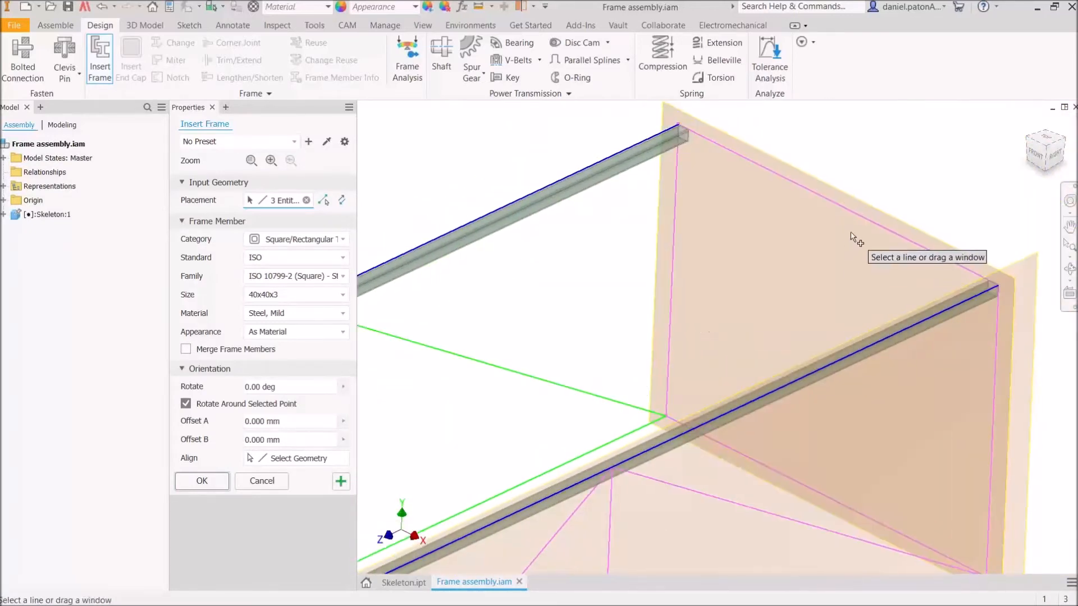
click(859, 216)
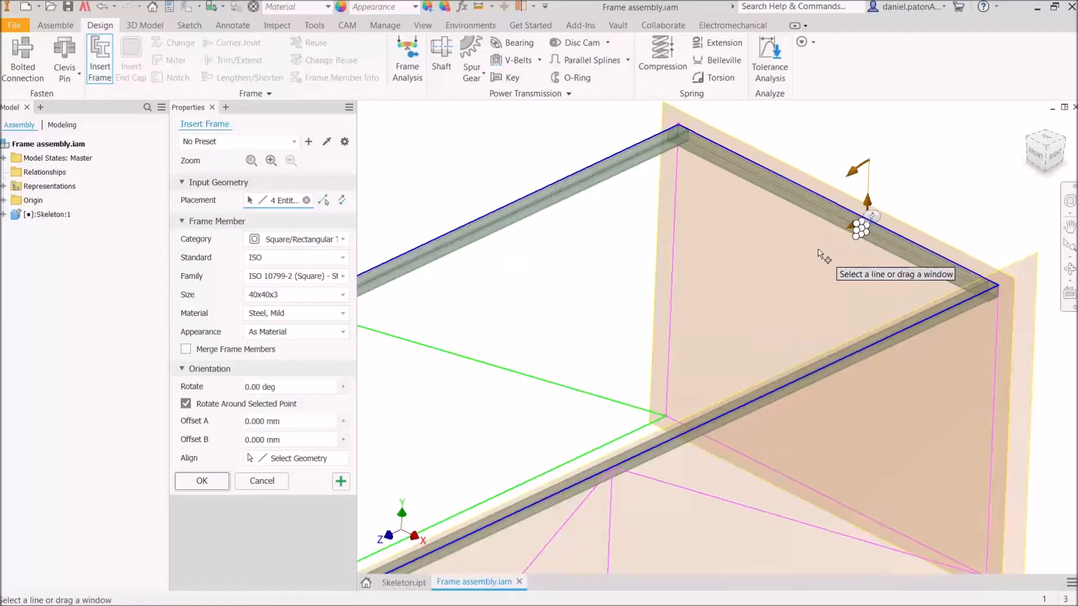
- Add tubes on the four vertical corner lines of the skeleton to form the posts
middle_drag(746, 351, 717, 244)
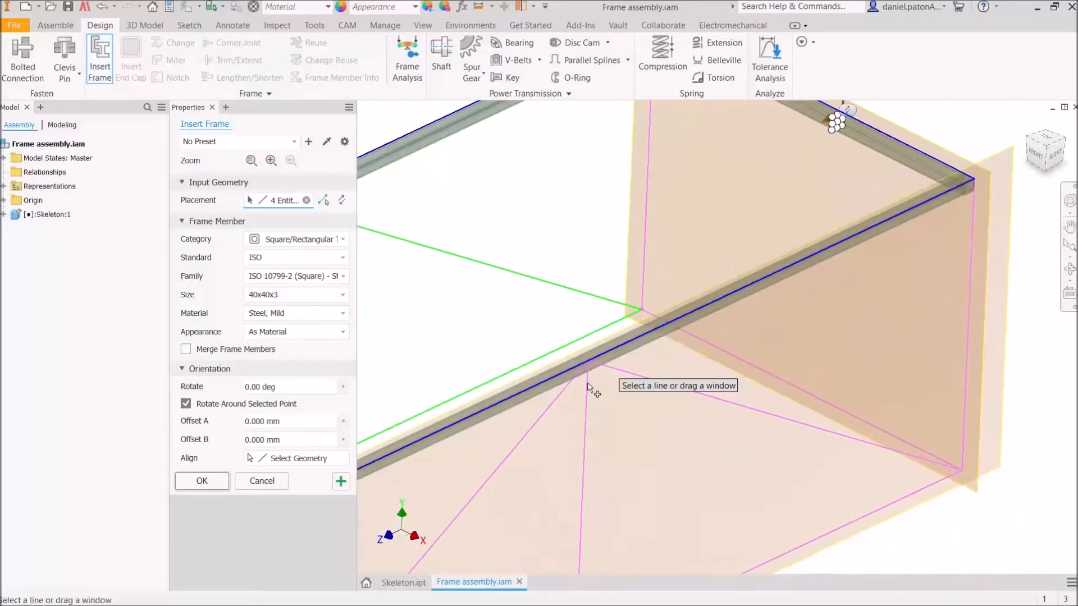
middle_drag(777, 337, 679, 349)
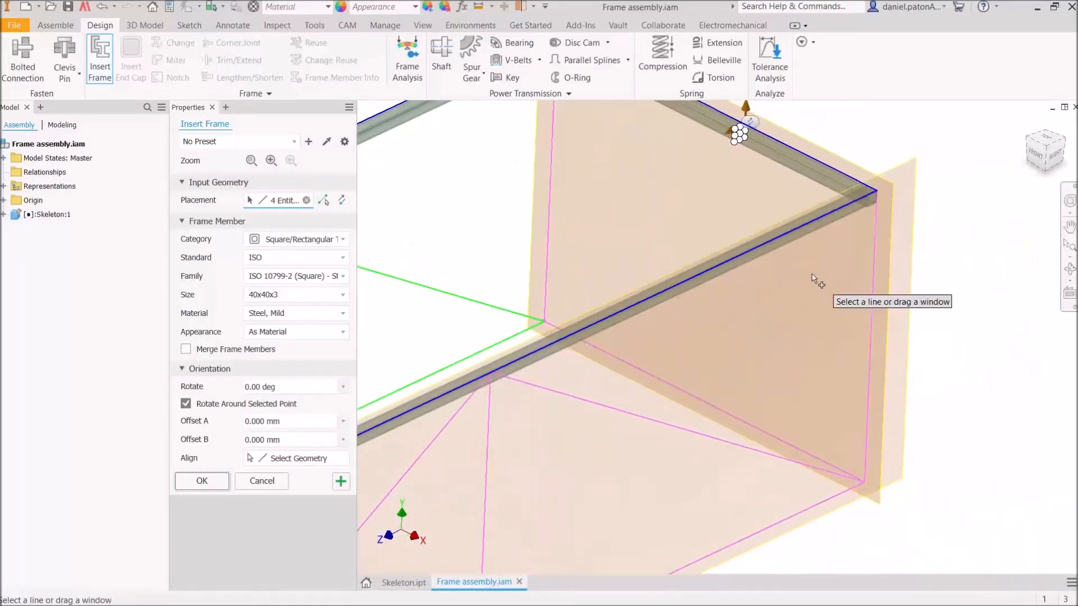
click(867, 281)
scroll(873, 219, down, 2)
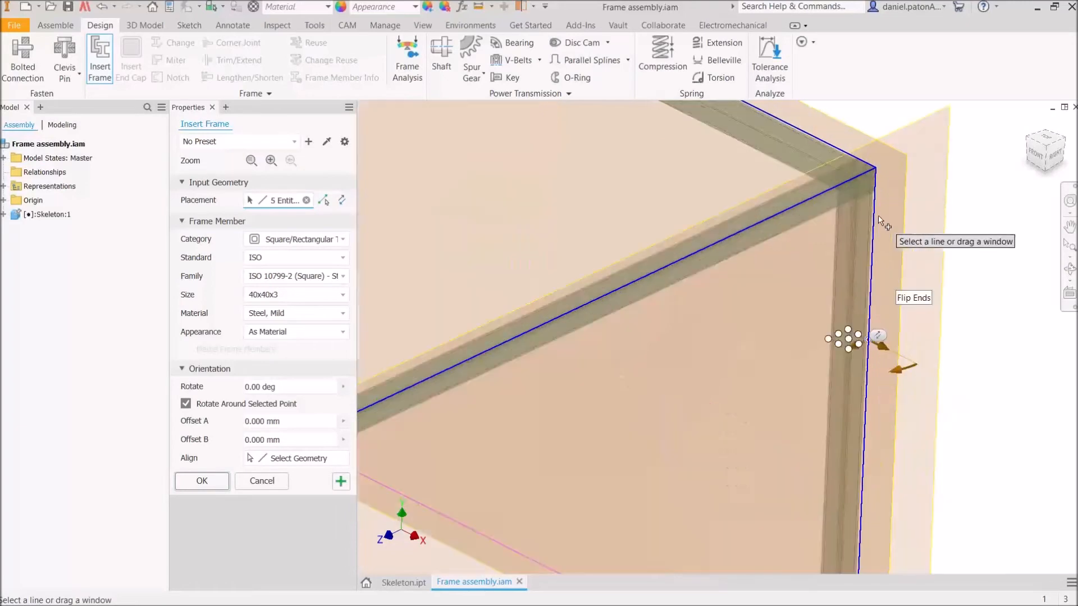
scroll(867, 323, down, 2)
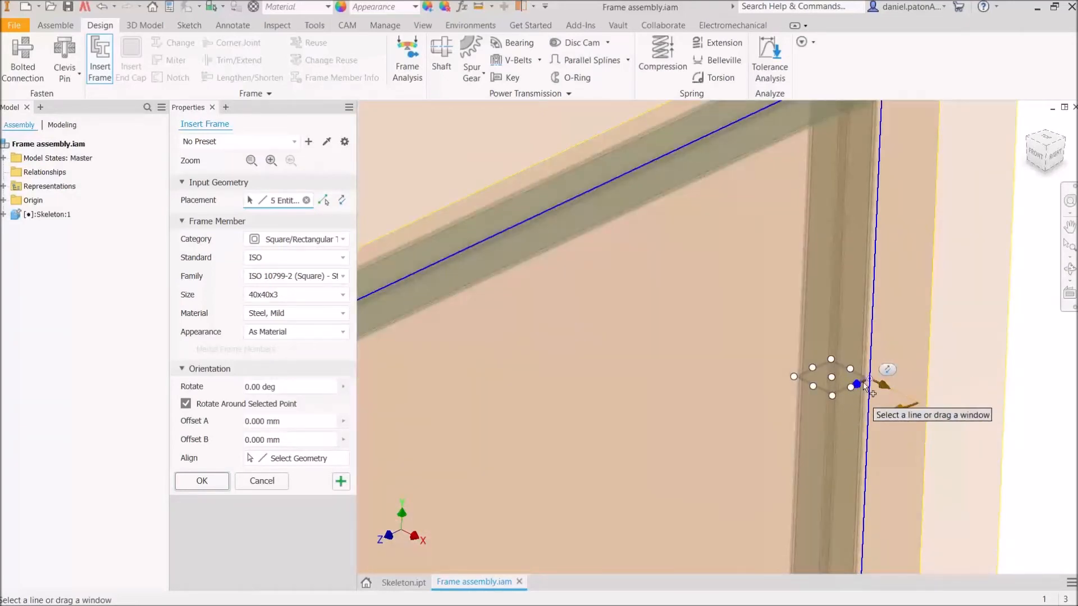
scroll(752, 308, up, 4)
middle_drag(555, 237, 704, 265)
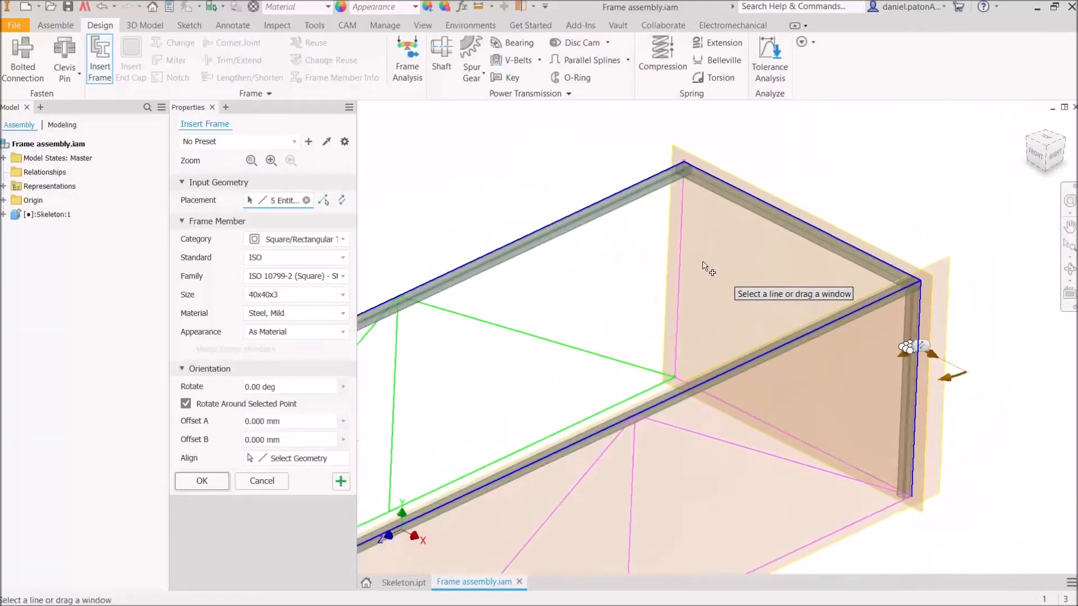
click(681, 264)
scroll(689, 286, up, 3)
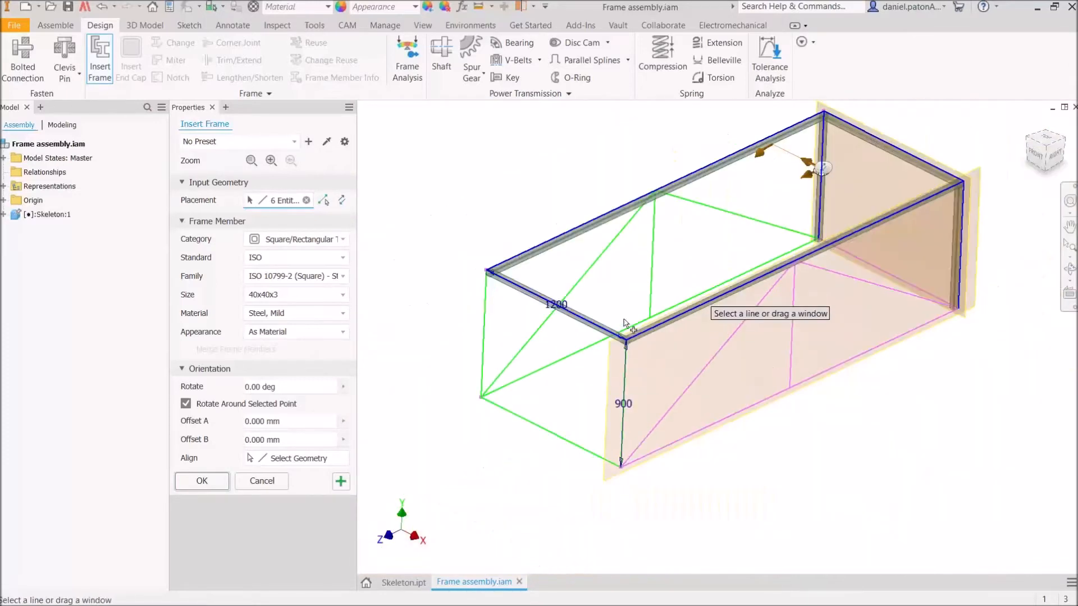
click(484, 339)
click(623, 386)
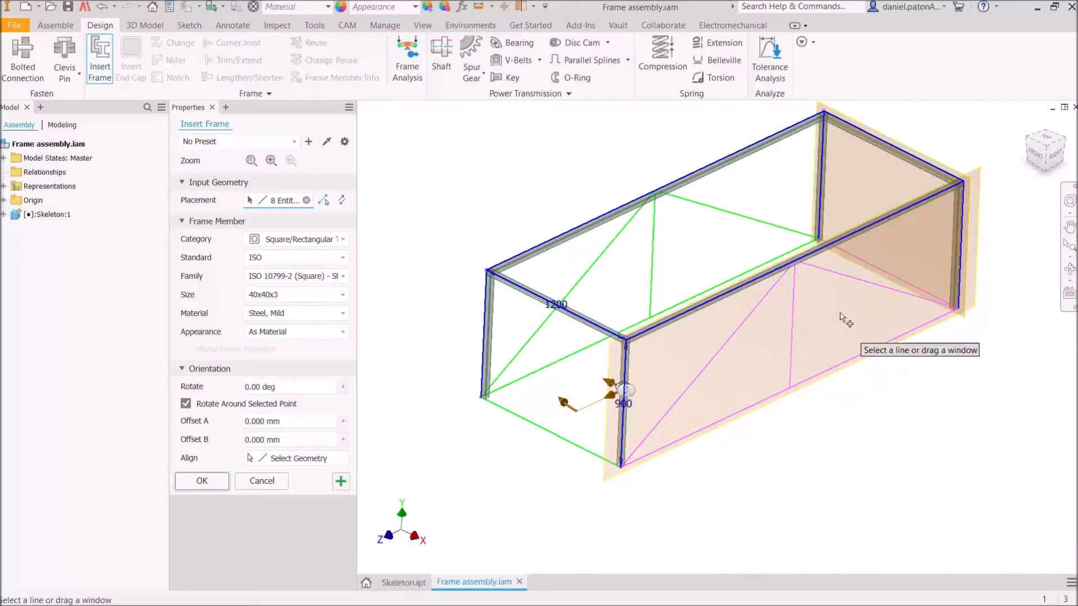
- Add tubes on the diagonal braces and middle uprights of both long sides
shift+middle_drag(867, 363, 786, 348)
drag(682, 356, 587, 362)
shift+middle_drag(727, 407, 752, 391)
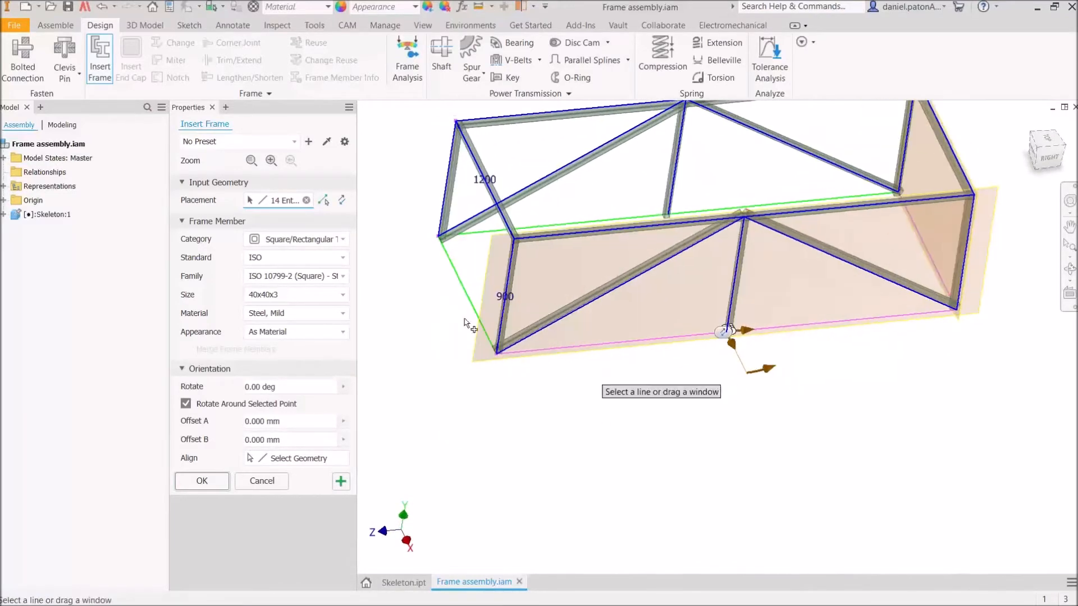
- Try to add tubes on the four lower edges of the box to the same selection
click(464, 291)
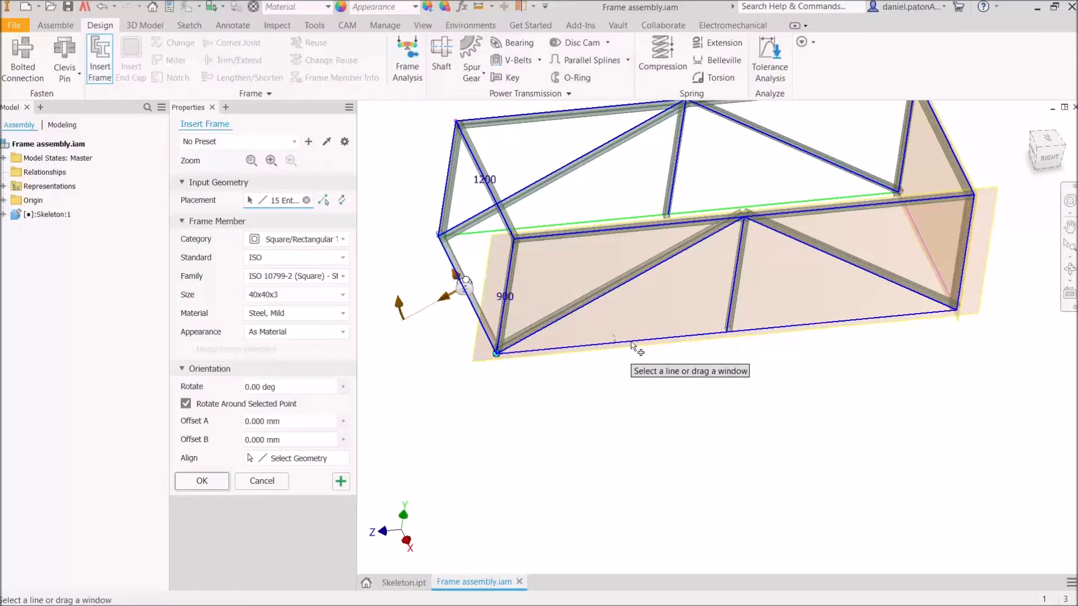
click(631, 342)
click(927, 269)
click(808, 202)
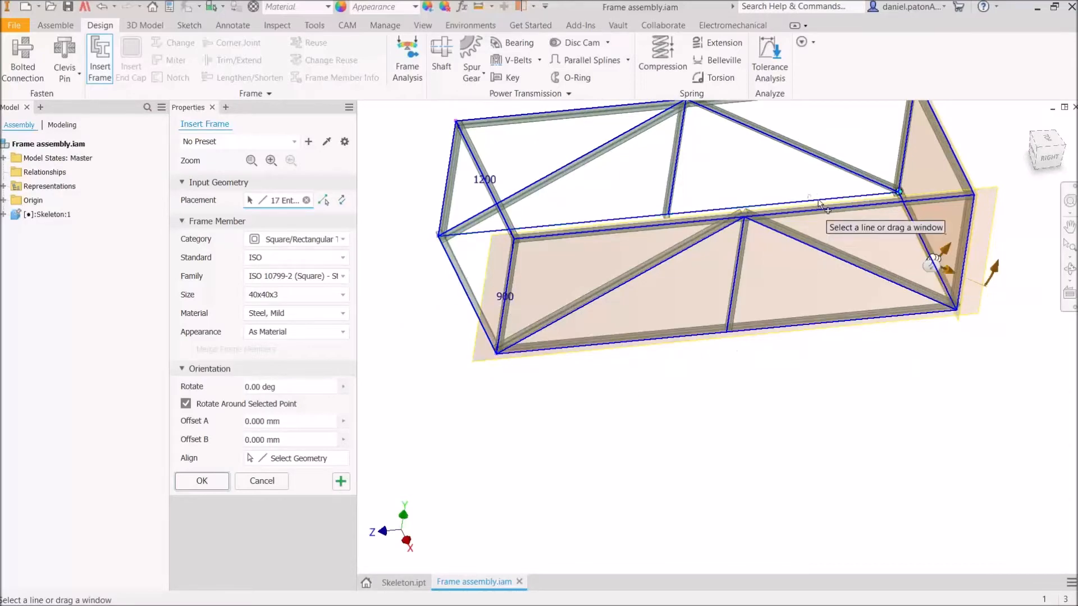
- Examine the tubes at the lower front corner and remove the far lower long edge from the placement selection
mouse_move(730, 367)
middle_down()
mouse_move(732, 407)
mouse_move(827, 392)
mouse_move(634, 352)
middle_up()
scroll(433, 266, up, 7)
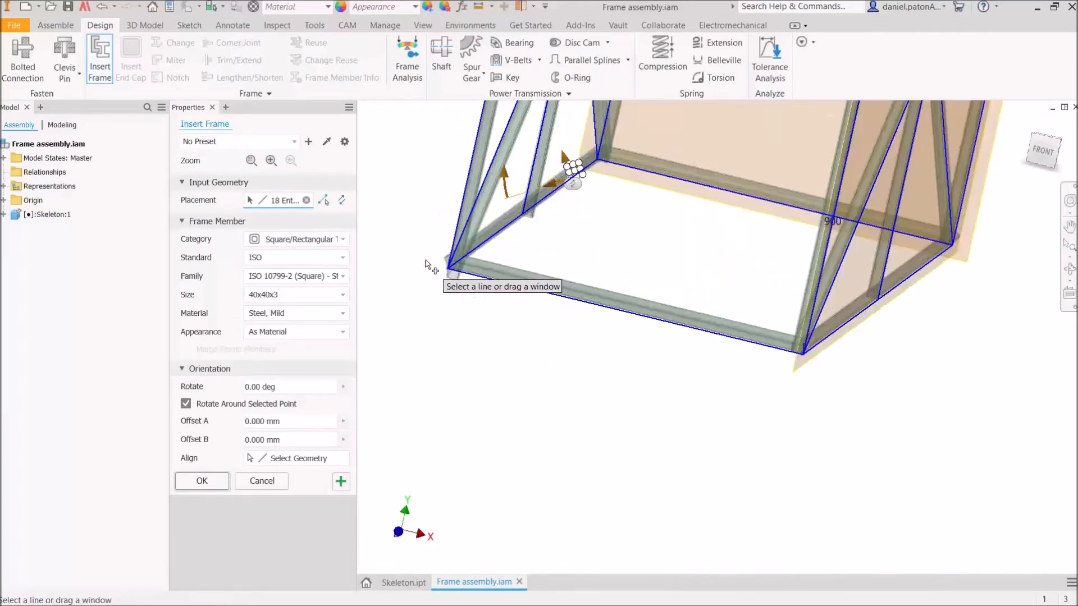
scroll(565, 332, down, 3)
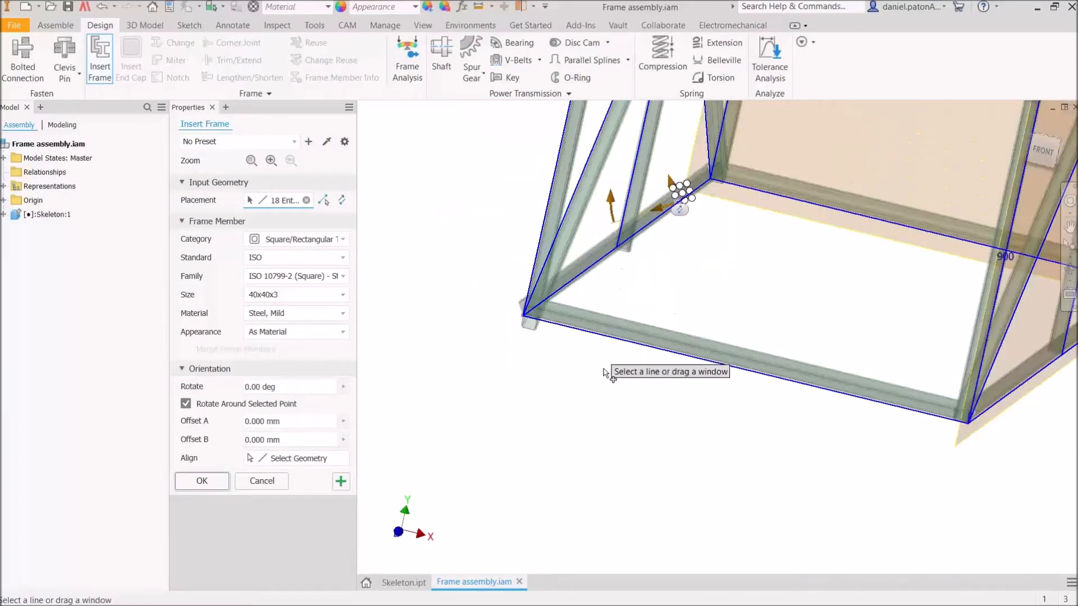
shift+middle_drag(692, 426, 713, 426)
middle_drag(572, 367, 680, 417)
scroll(494, 316, up, 3)
shift+middle_drag(558, 331, 544, 332)
click(670, 355)
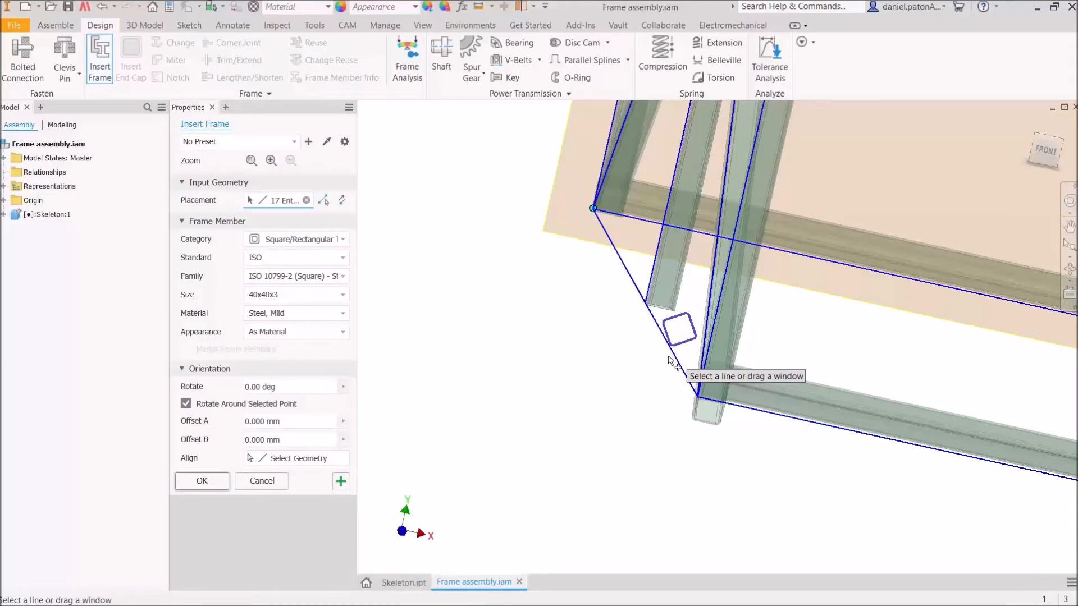
click(669, 359)
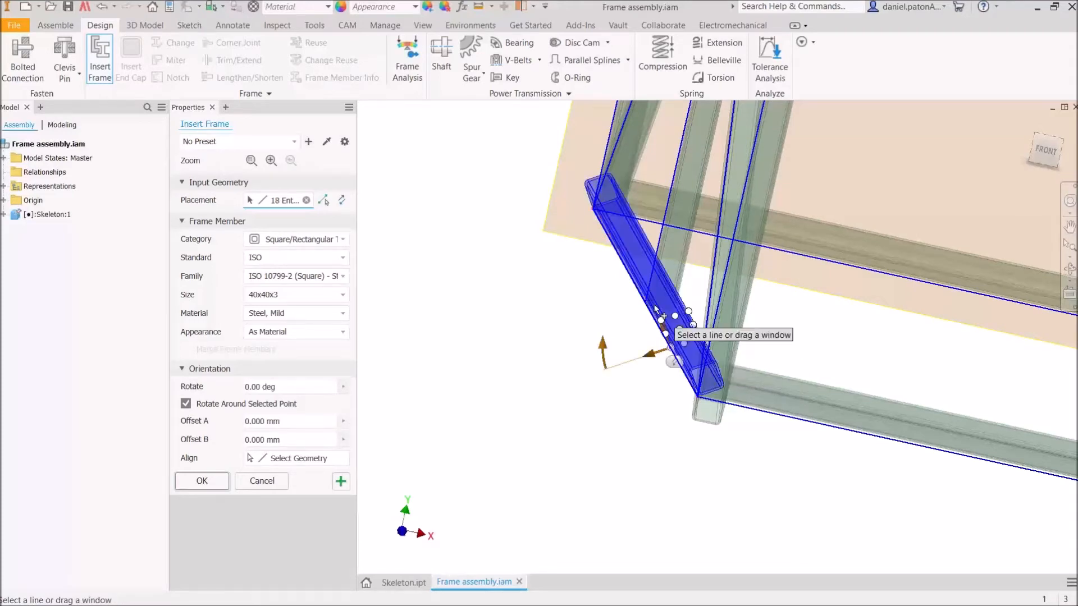
click(673, 316)
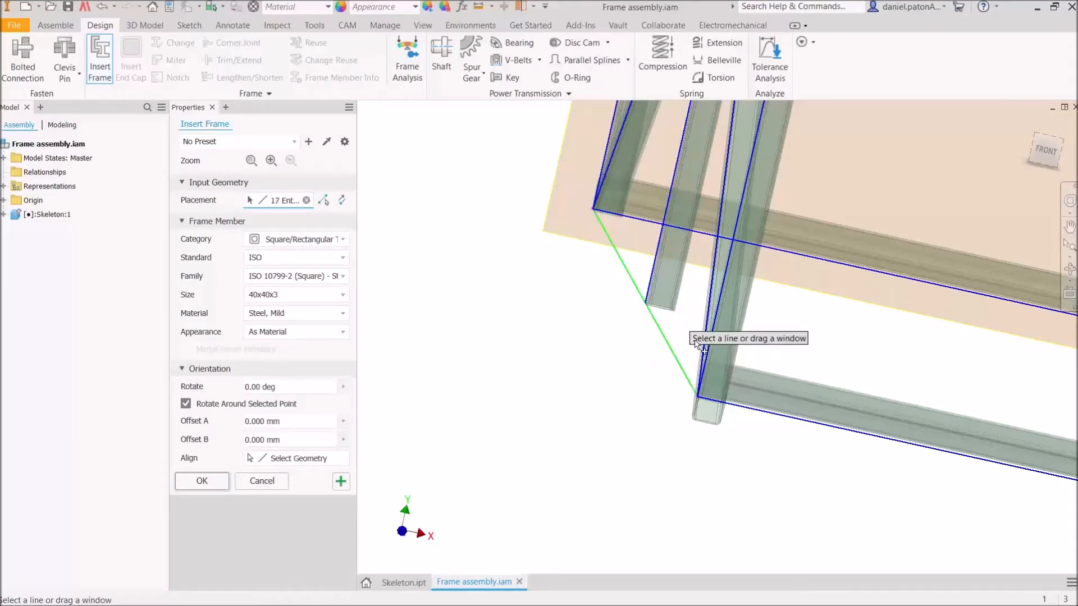
- Remove the remaining three lower edges, two short and one long, from the placement selection
scroll(780, 378, down, 2)
scroll(861, 395, down, 4)
shift+middle_drag(859, 391, 798, 385)
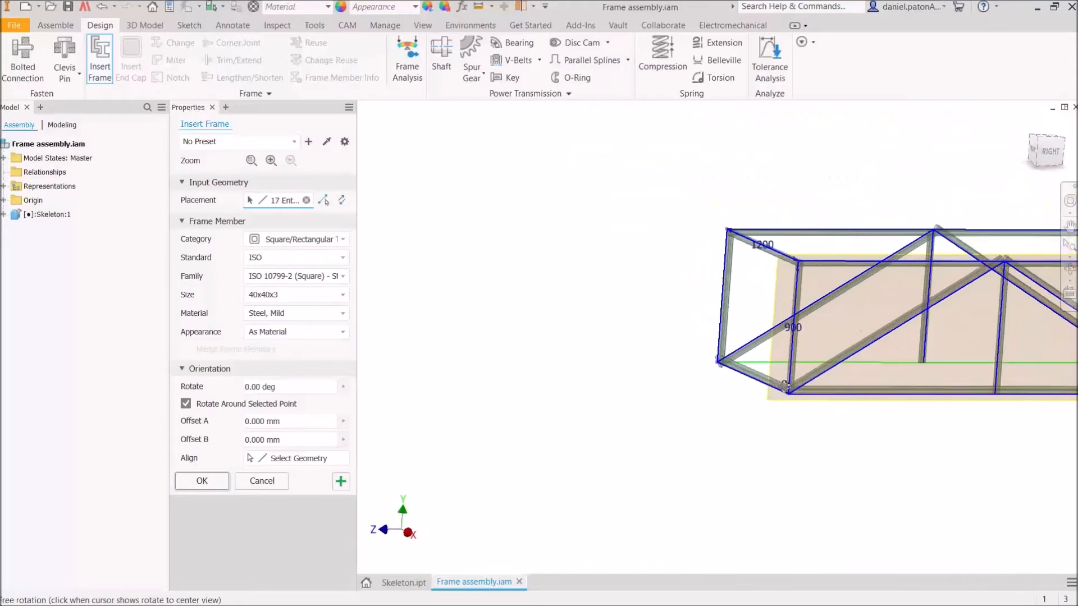
scroll(798, 385, up, 5)
click(756, 422)
middle_drag(869, 437, 597, 372)
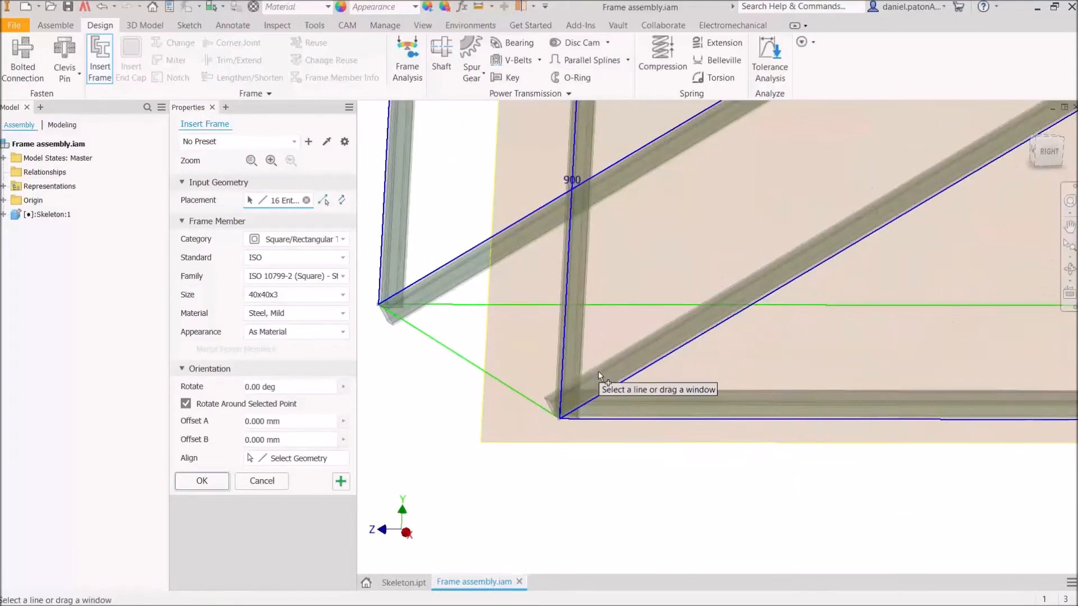
click(750, 396)
scroll(785, 393, down, 5)
scroll(816, 385, up, 8)
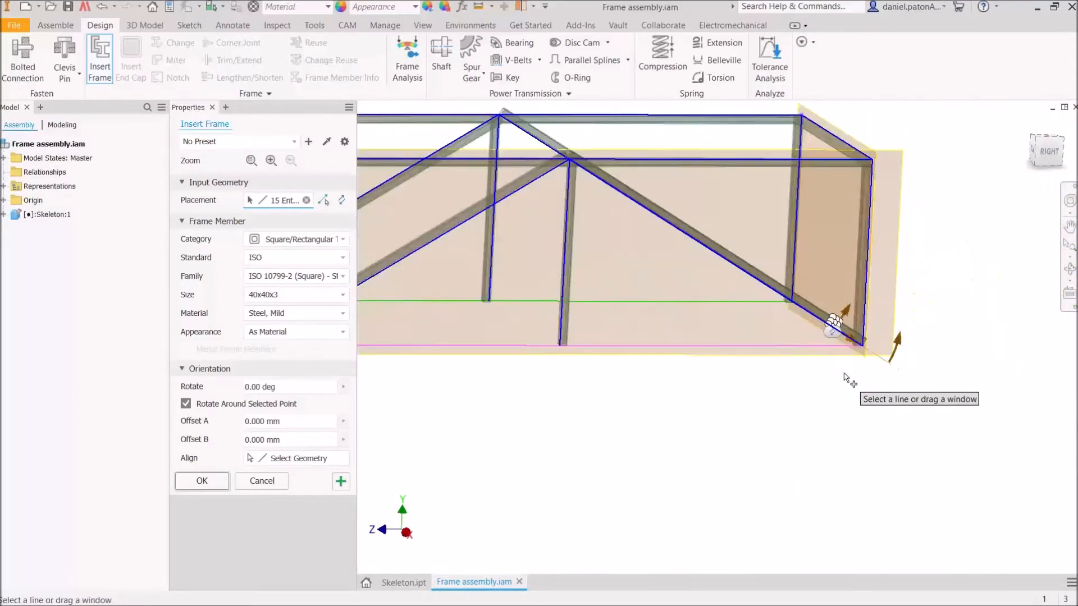
click(815, 353)
shift+middle_drag(815, 354, 812, 332)
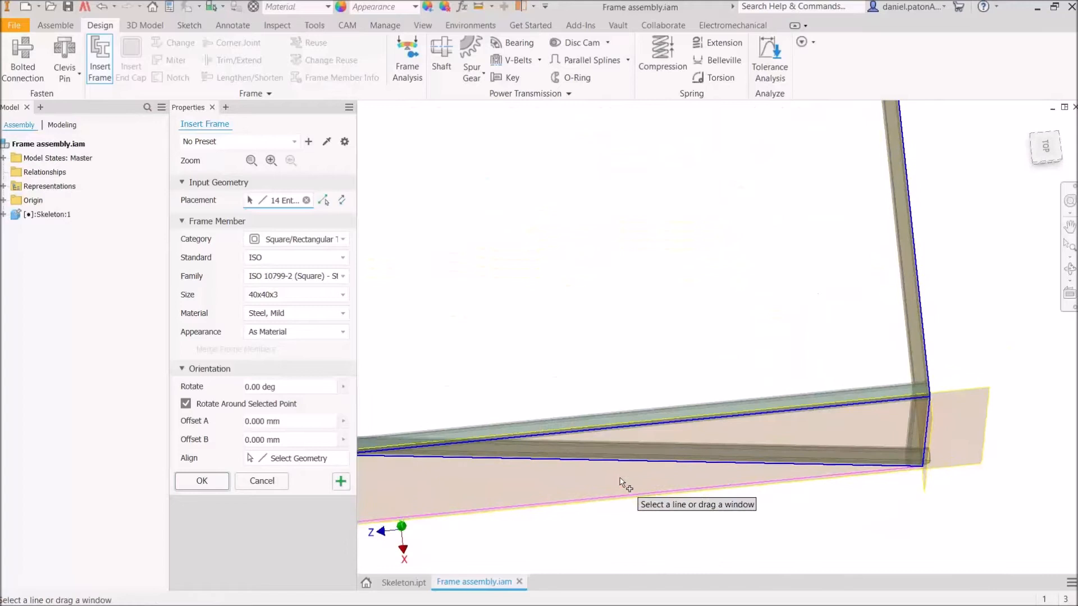
- Apply the selected upper-edge, post and brace tubes and create the frame with the default frame and skeleton file names and locations
click(340, 483)
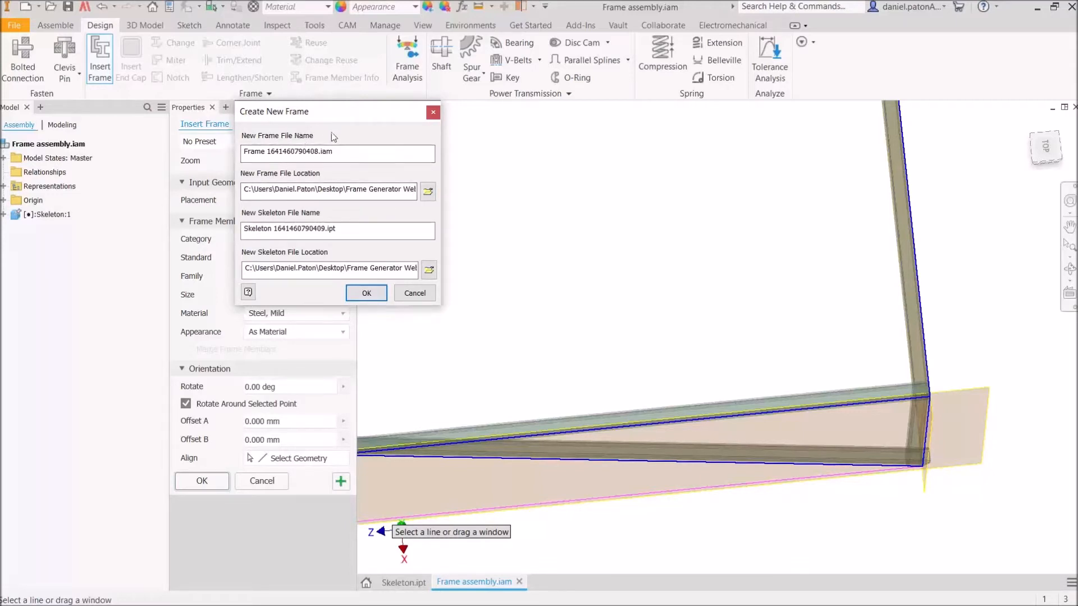
click(367, 294)
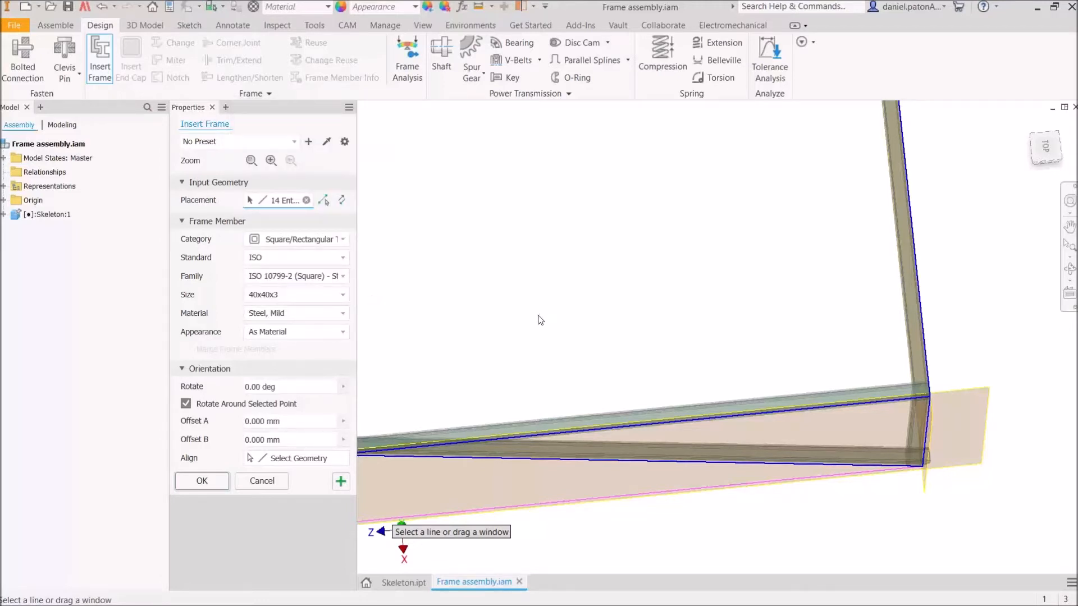
- Check the first member's display and file names, and create the 14 frame members with the default names
key(Return)
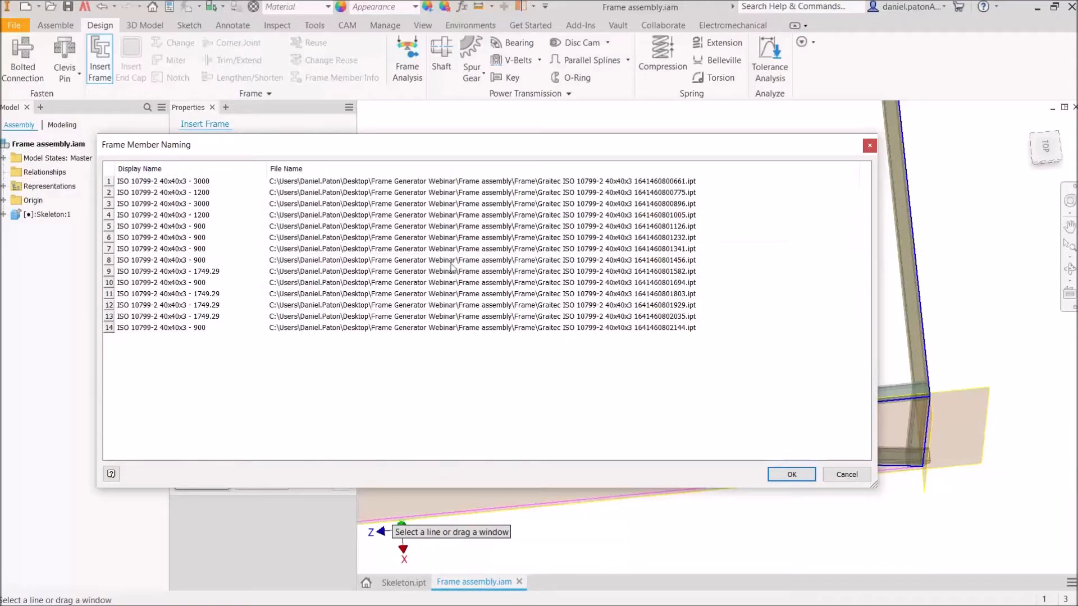
double_click(201, 181)
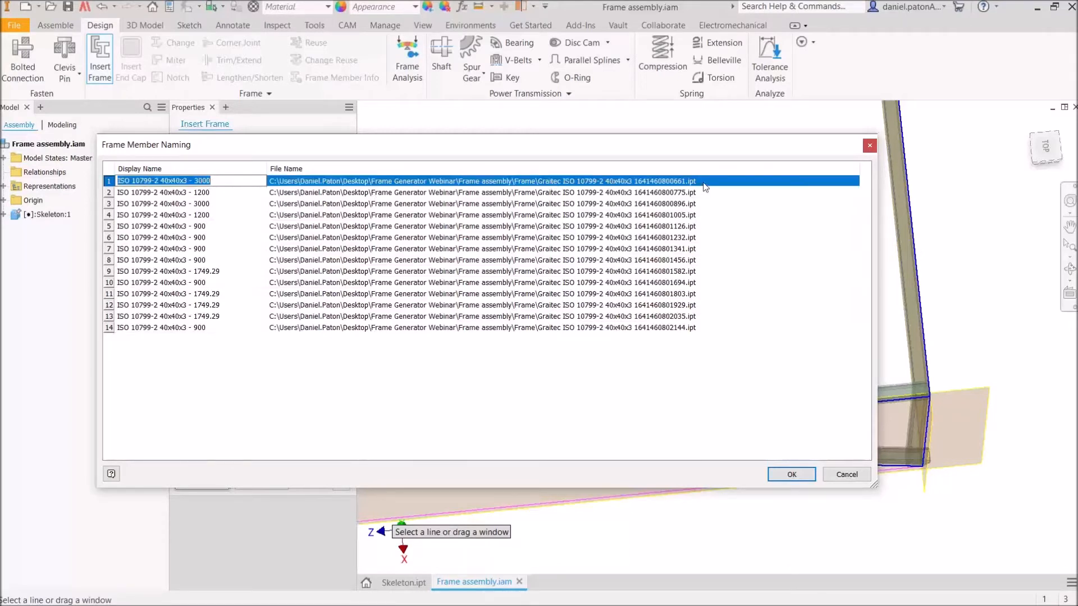
key(Tab)
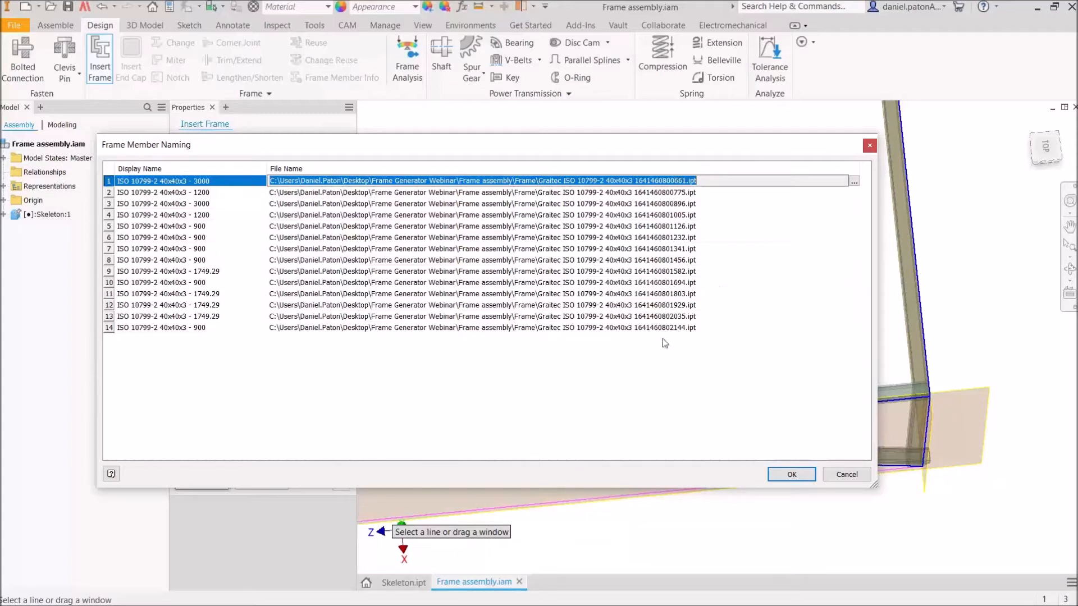
click(686, 180)
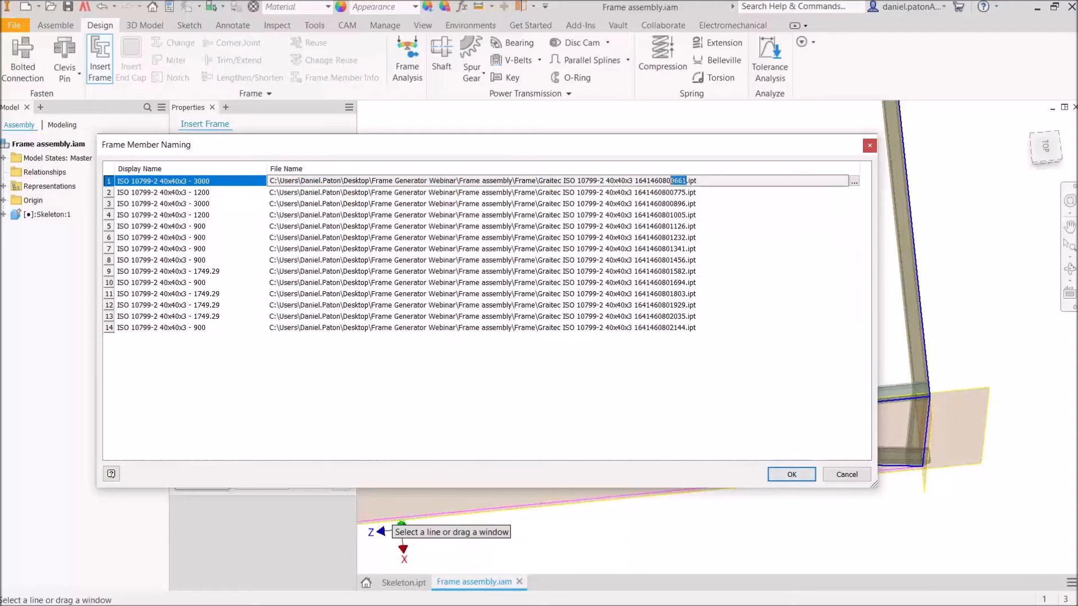
click(791, 476)
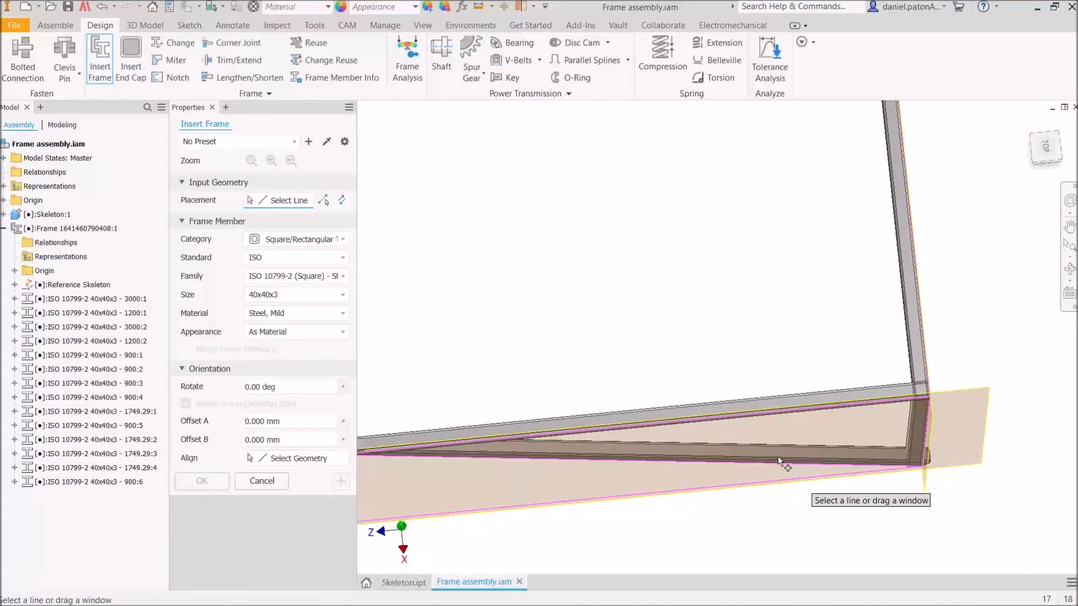
- Select the four lower edges of the box for placing 40x40x3 ISO 10799-2 square tubes
shift+middle_drag(845, 482, 837, 455)
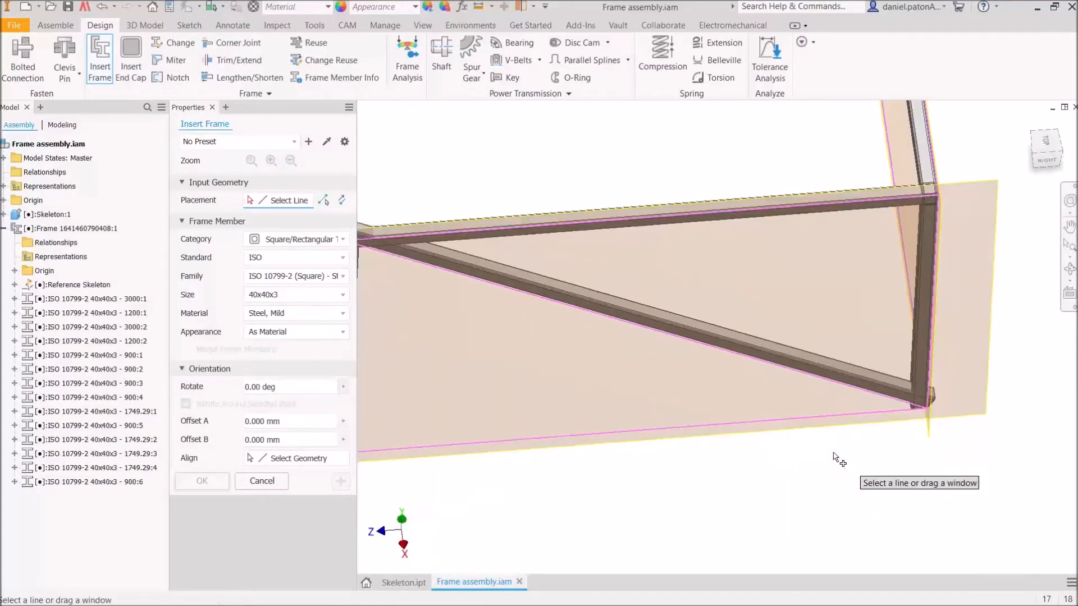
click(842, 416)
click(913, 303)
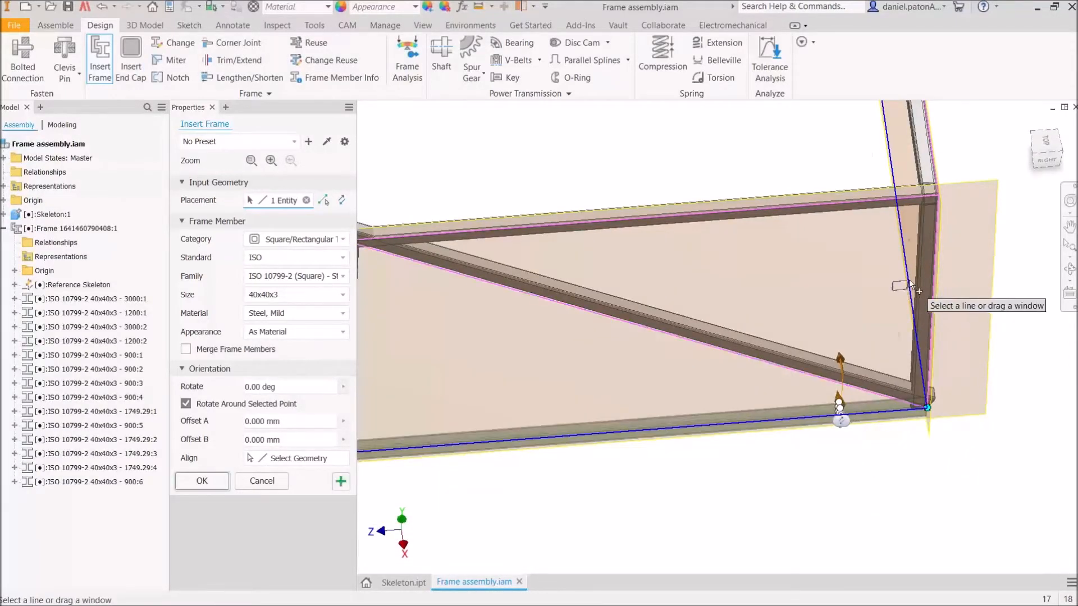
middle_drag(839, 312, 968, 338)
scroll(969, 338, down, 3)
shift+middle_drag(841, 392, 895, 358)
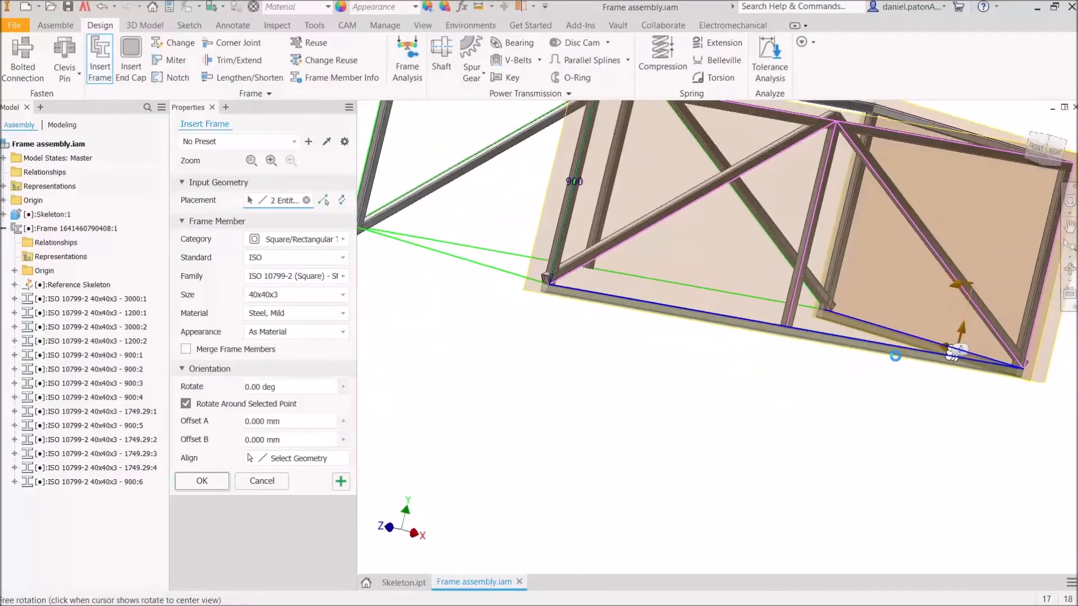
scroll(519, 288, up, 3)
click(519, 267)
click(517, 229)
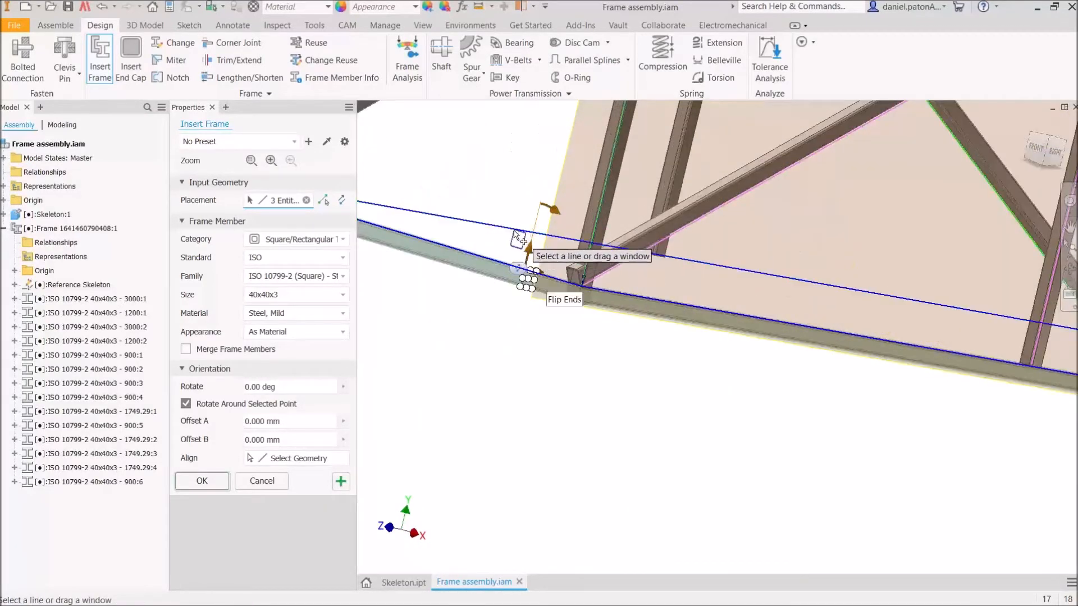
- Rotate the four lower-edge tubes to -90 degrees about the skeleton lines
scroll(571, 357, down, 3)
shift+middle_drag(594, 363, 576, 384)
scroll(559, 357, up, 4)
shift+middle_drag(606, 350, 615, 378)
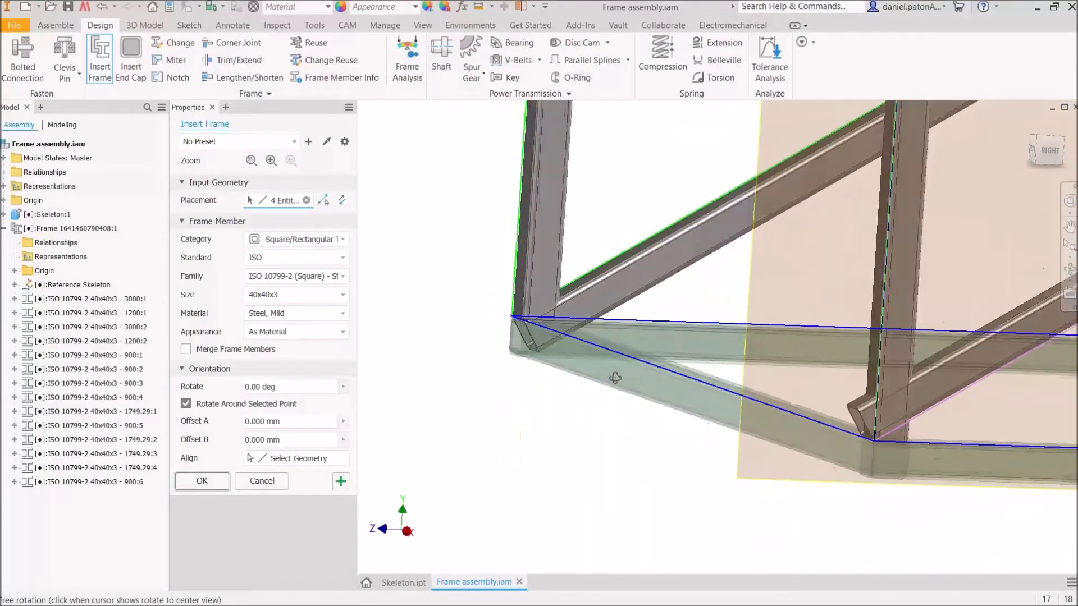
scroll(541, 331, up, 3)
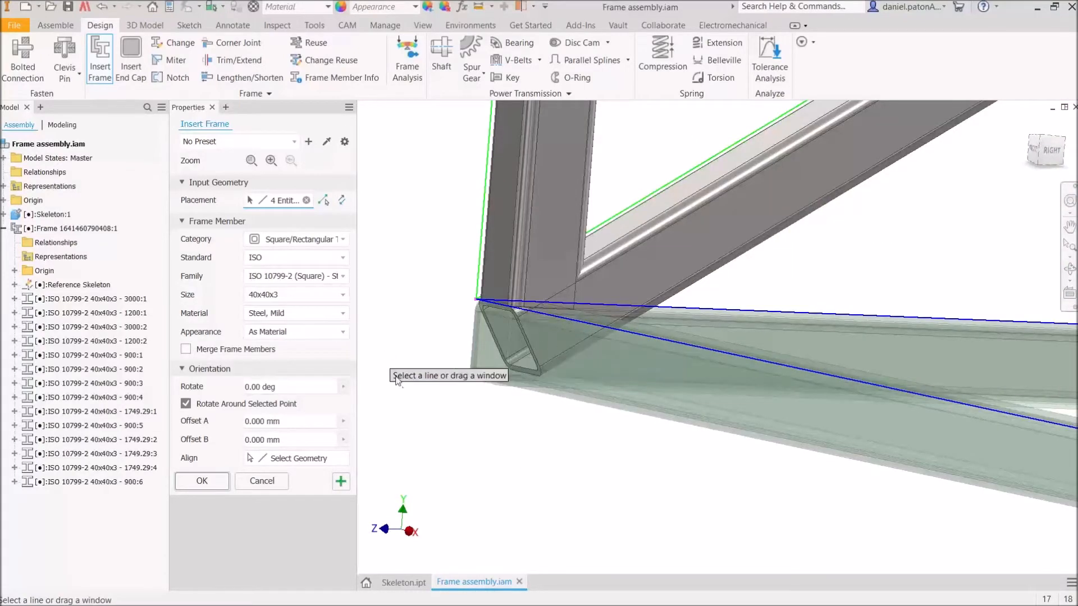
scroll(586, 381, down, 3)
shift+middle_drag(798, 387, 561, 359)
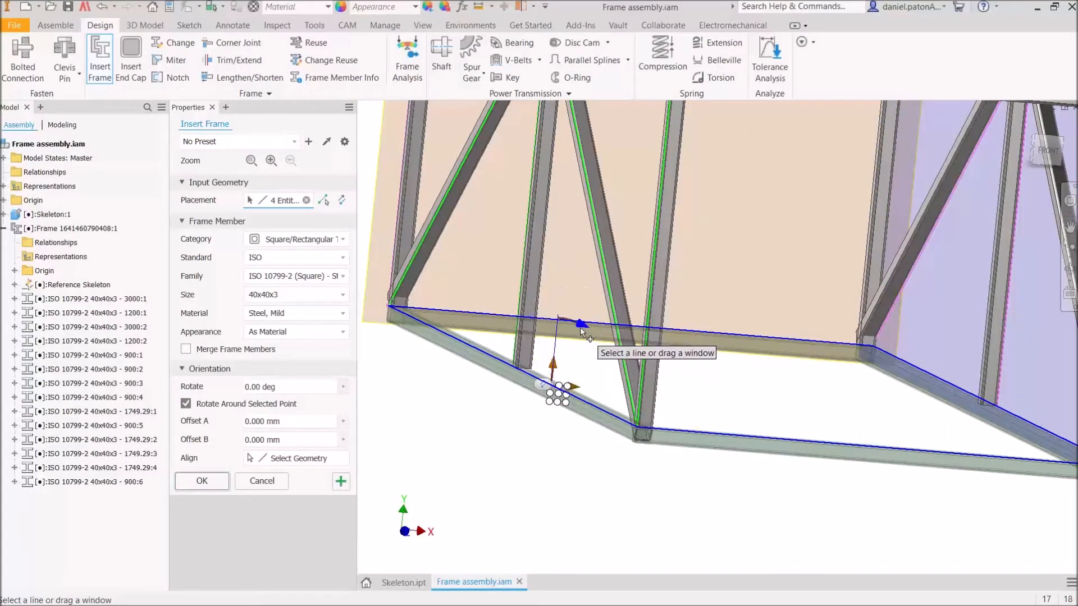
drag(581, 328, 493, 359)
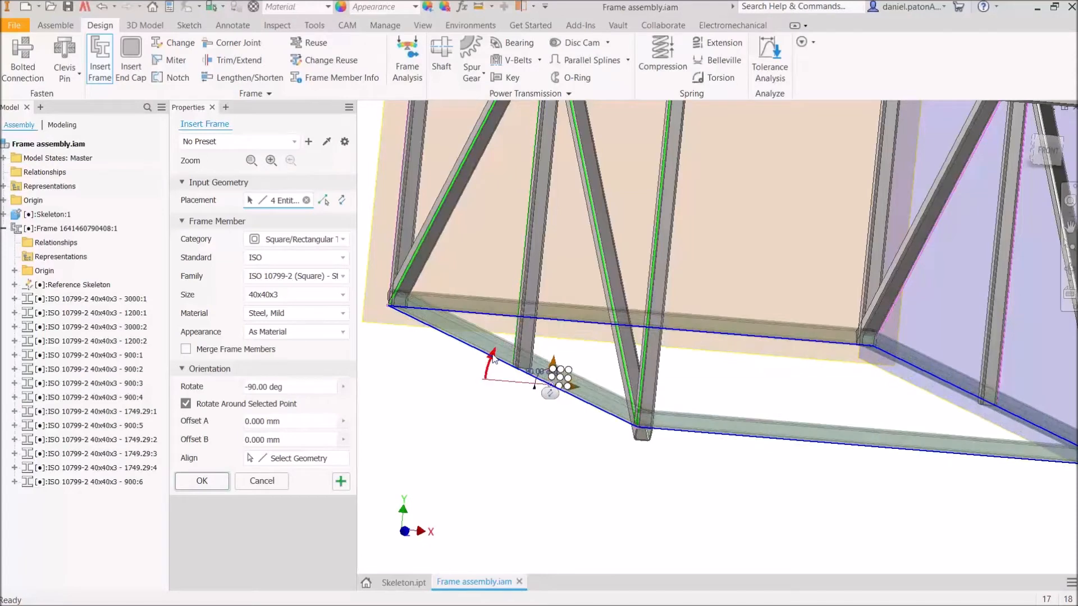
- Try a 32 mm Offset A on the lower-edge tubes, and reset the offset to 0
shift+middle_drag(749, 450, 721, 453)
middle_drag(845, 477, 651, 441)
middle_drag(763, 454, 573, 435)
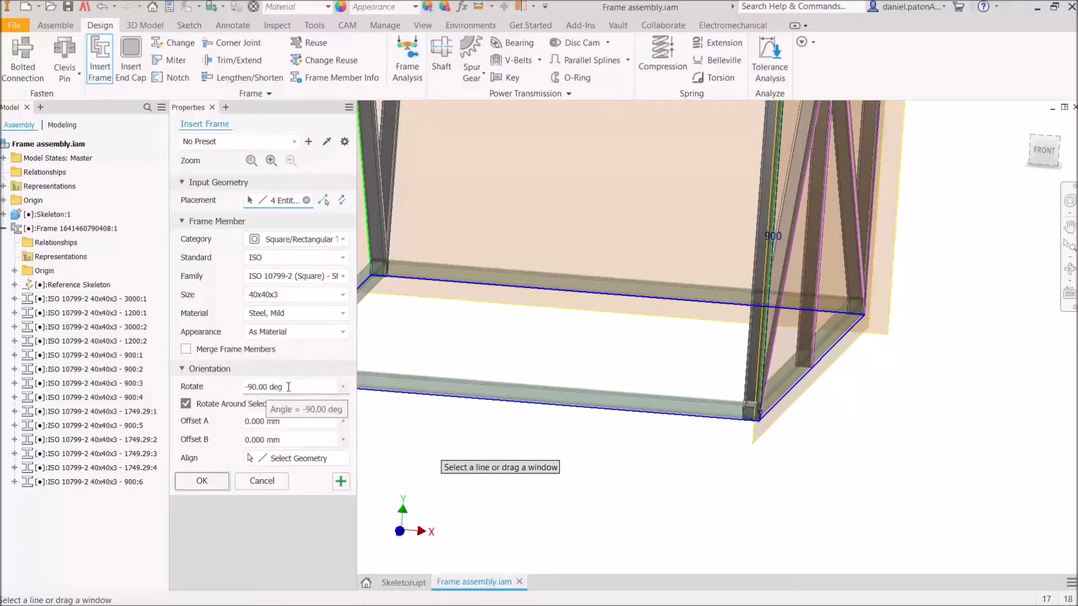
middle_drag(572, 435, 729, 447)
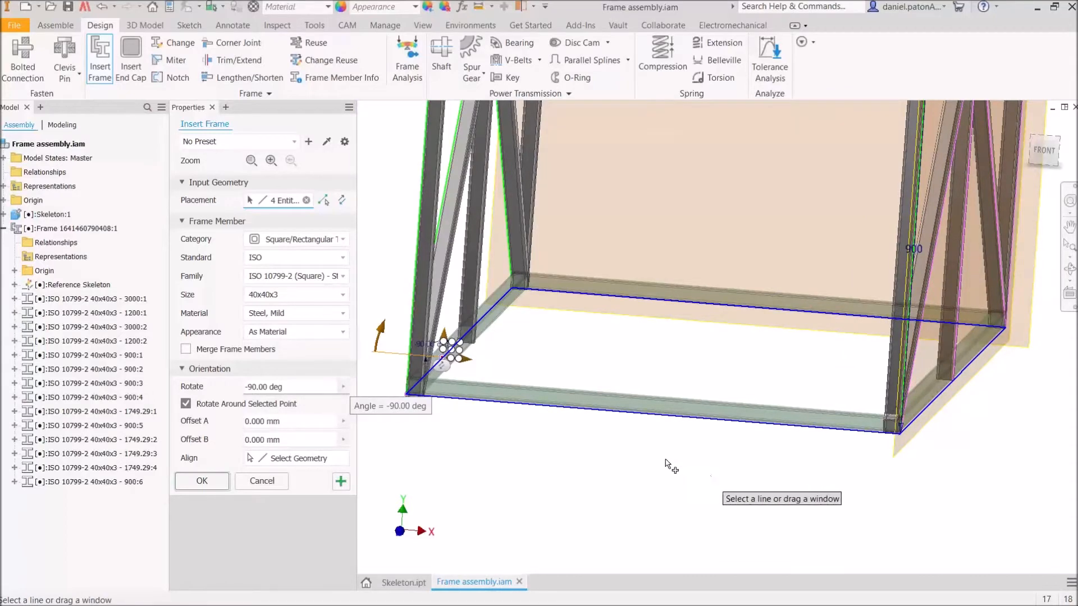
scroll(462, 391, up, 5)
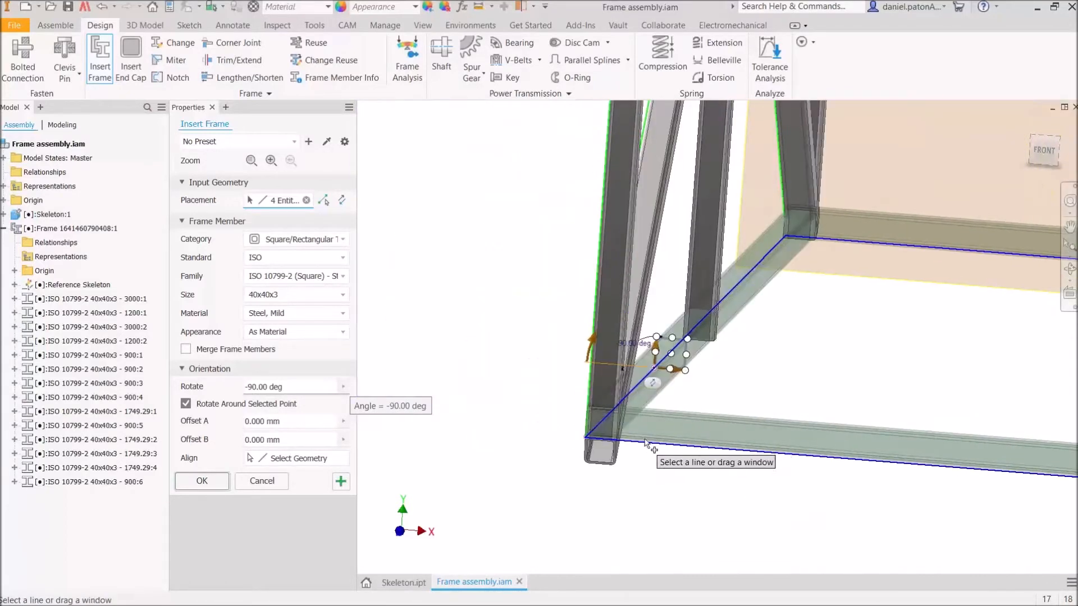
scroll(617, 449, up, 2)
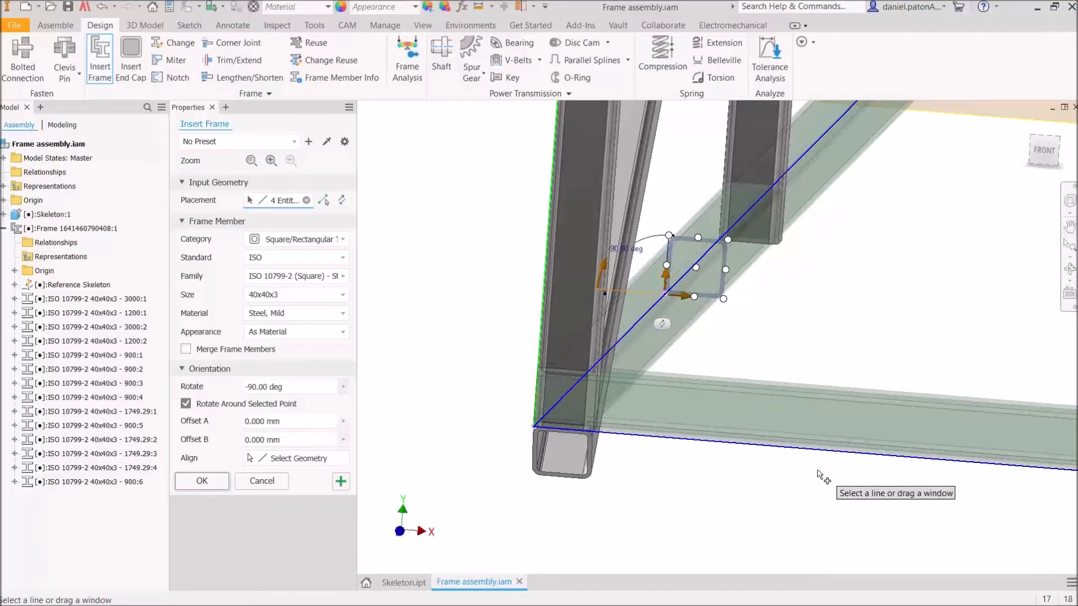
middle_drag(817, 473, 694, 452)
middle_drag(793, 453, 782, 455)
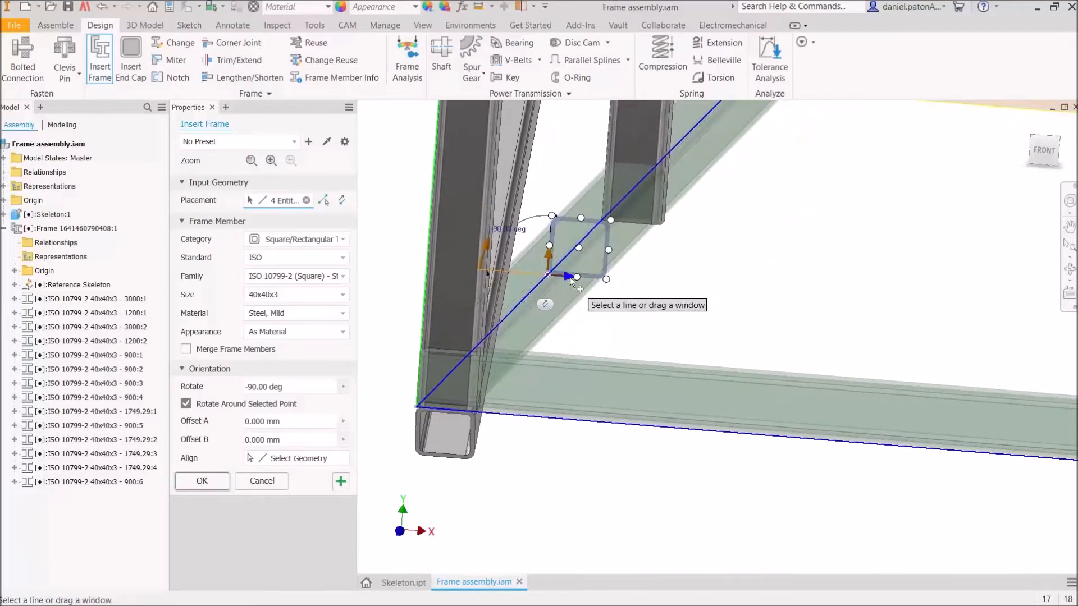
drag(568, 279, 614, 283)
scroll(797, 291, down, 3)
shift+middle_drag(797, 290, 743, 345)
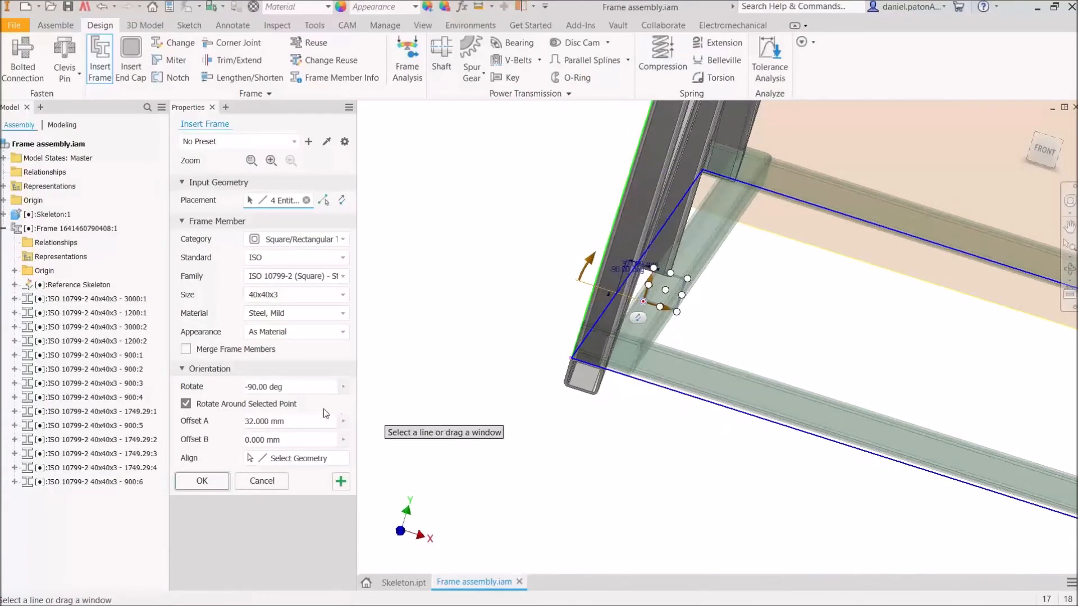
text(0)
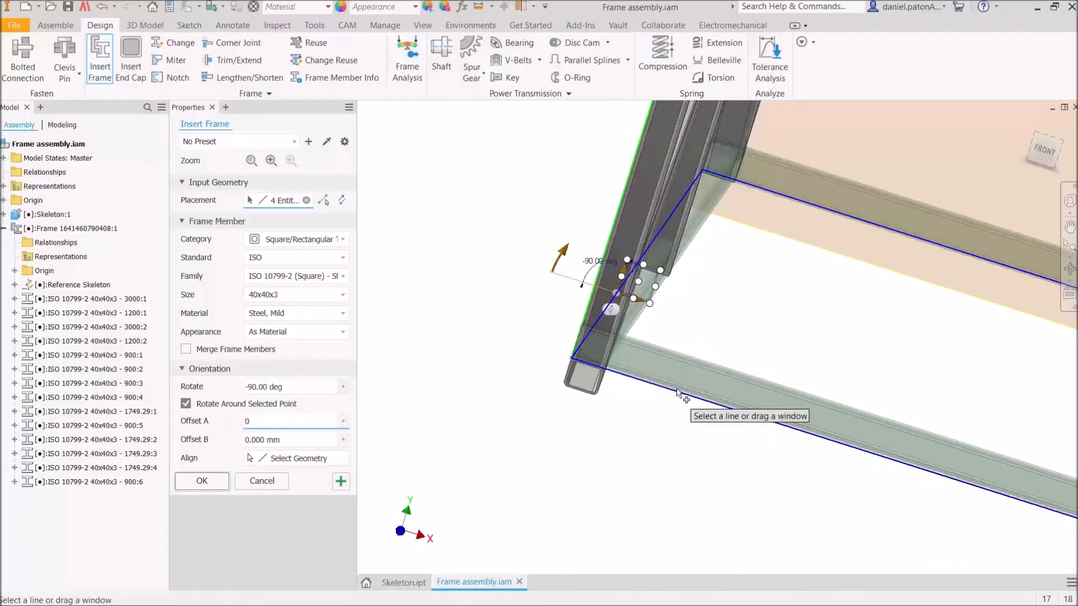
- Insert the four rotated lower-edge tubes, accepting the default member names
mouse_move(773, 409)
shift+middle_down()
mouse_move(752, 419)
mouse_move(791, 355)
mouse_move(808, 393)
mouse_move(765, 414)
shift+middle_up()
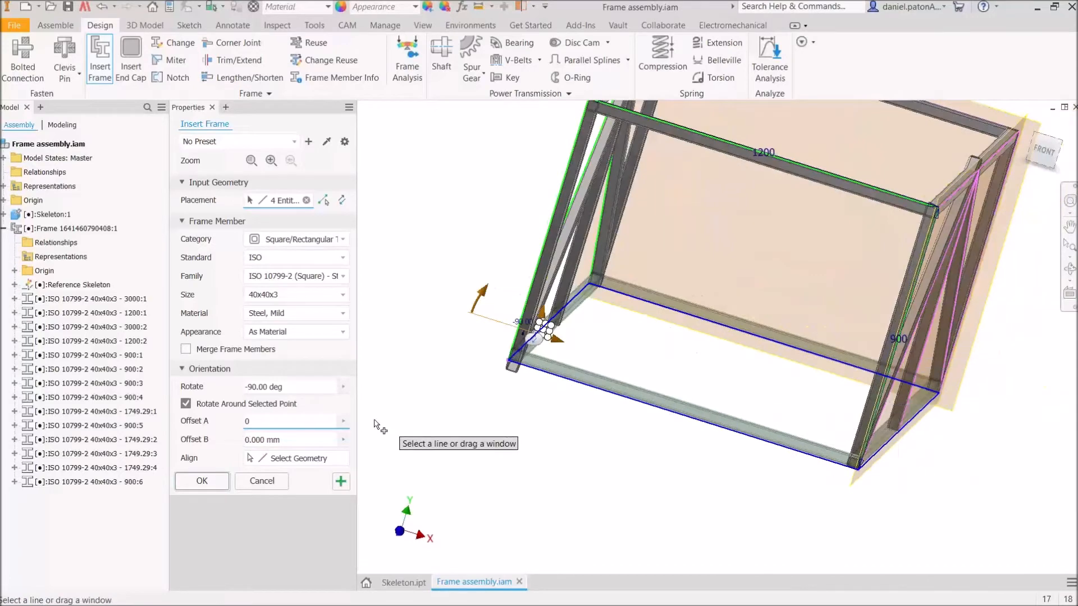
click(203, 481)
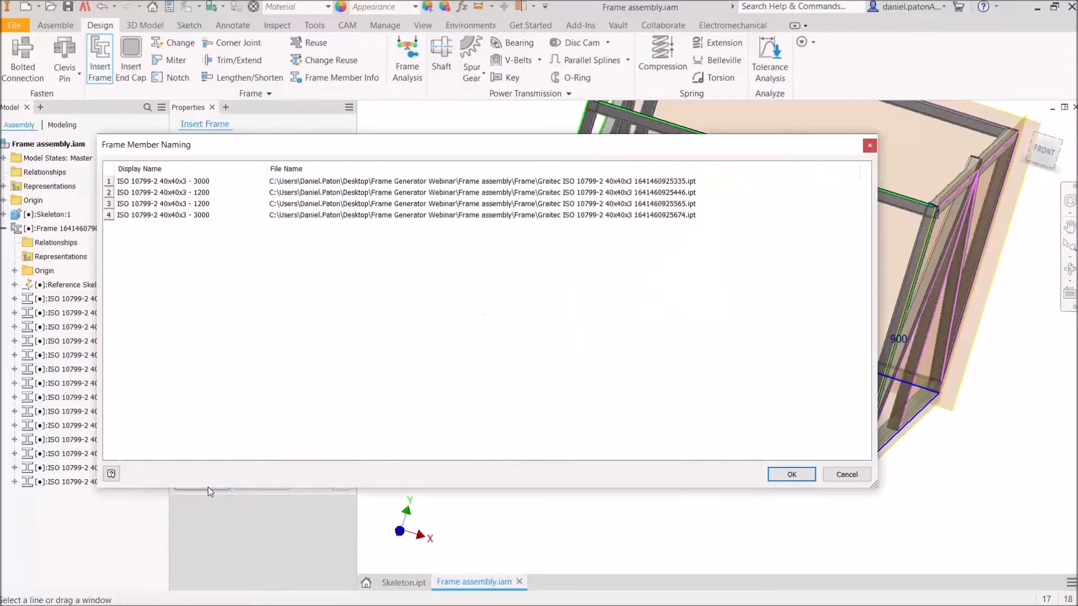
click(792, 475)
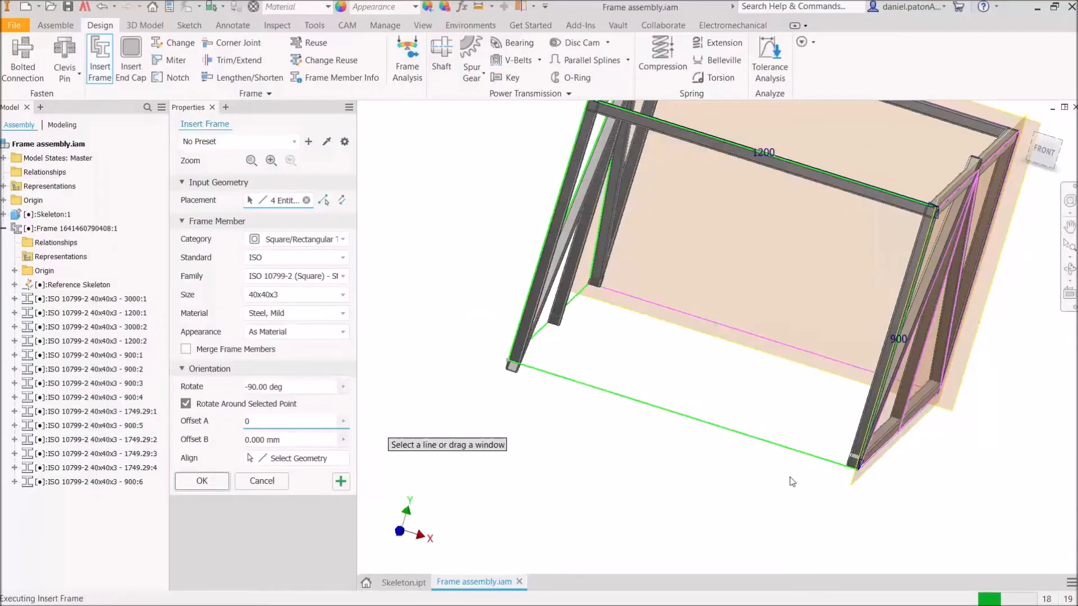
- Examine the completed frame, checking how the untrimmed tubes meet at the upper brace joint, middle post foot and lower corner
shift+middle_drag(557, 448, 620, 480)
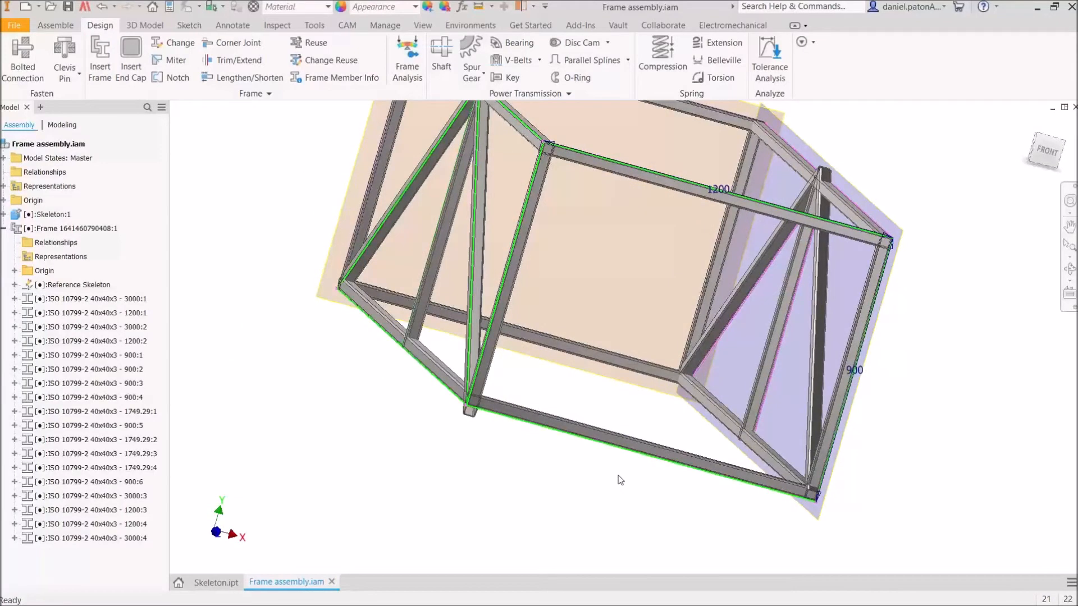
shift+middle_drag(986, 445, 837, 450)
middle_drag(787, 483, 603, 538)
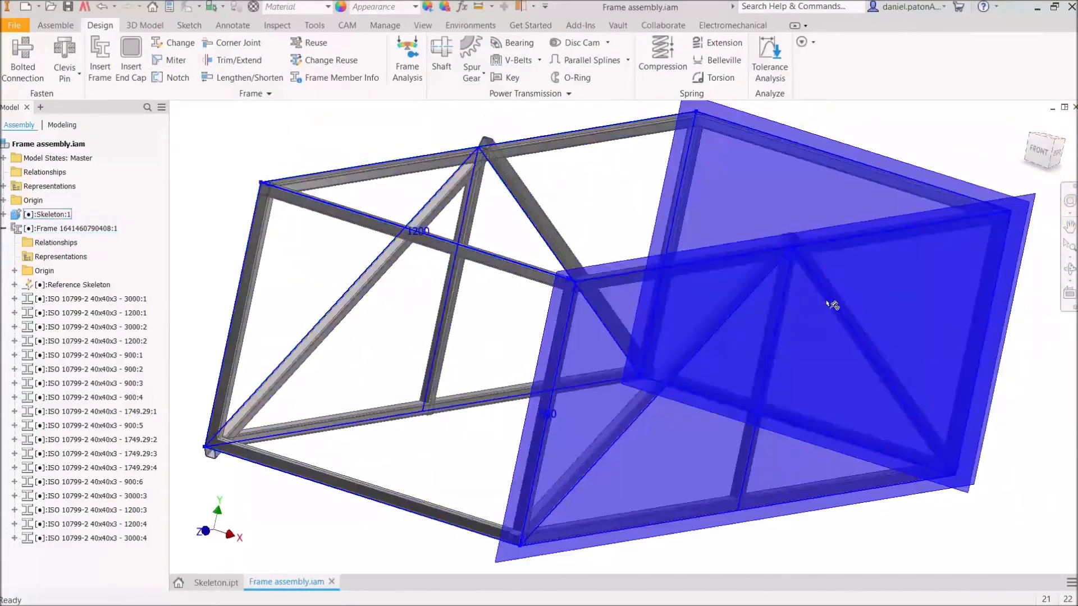
scroll(803, 258, up, 3)
scroll(786, 252, up, 5)
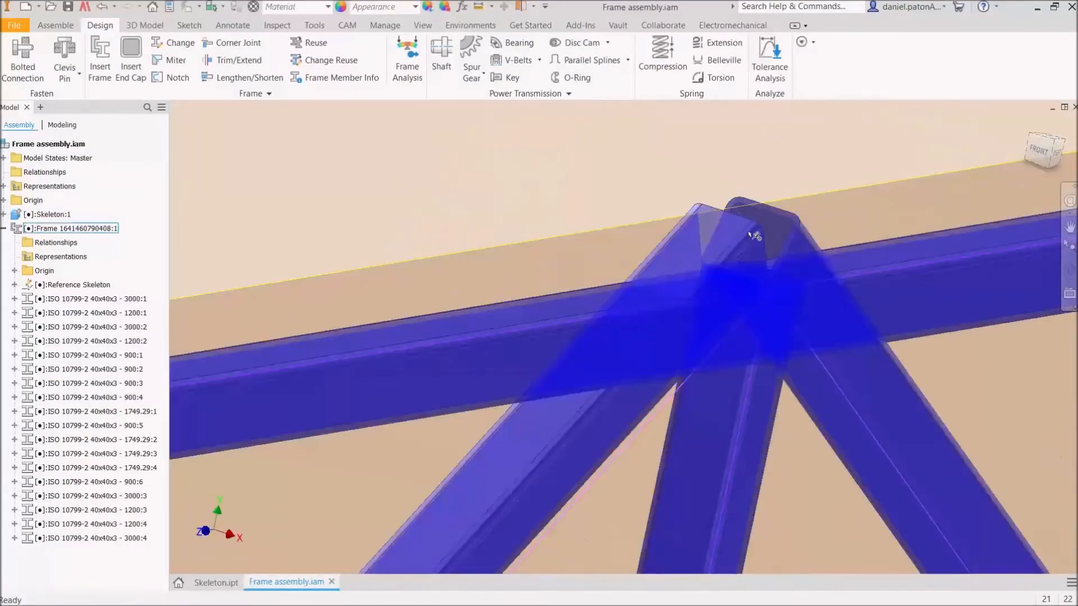
middle_drag(870, 379, 749, 229)
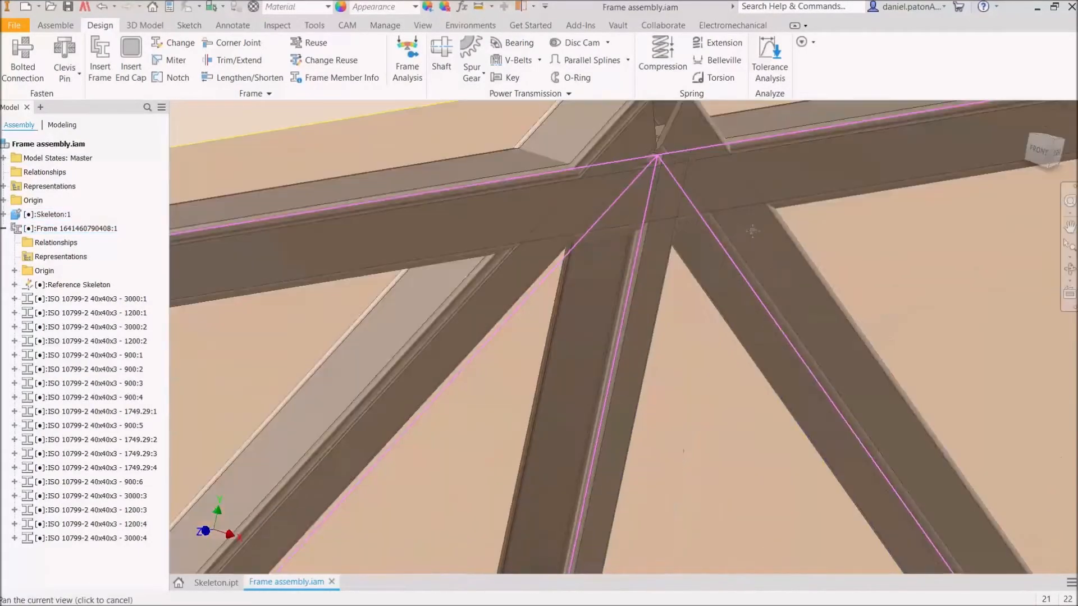
scroll(747, 227, down, 4)
middle_drag(664, 338, 817, 215)
middle_drag(755, 393, 785, 177)
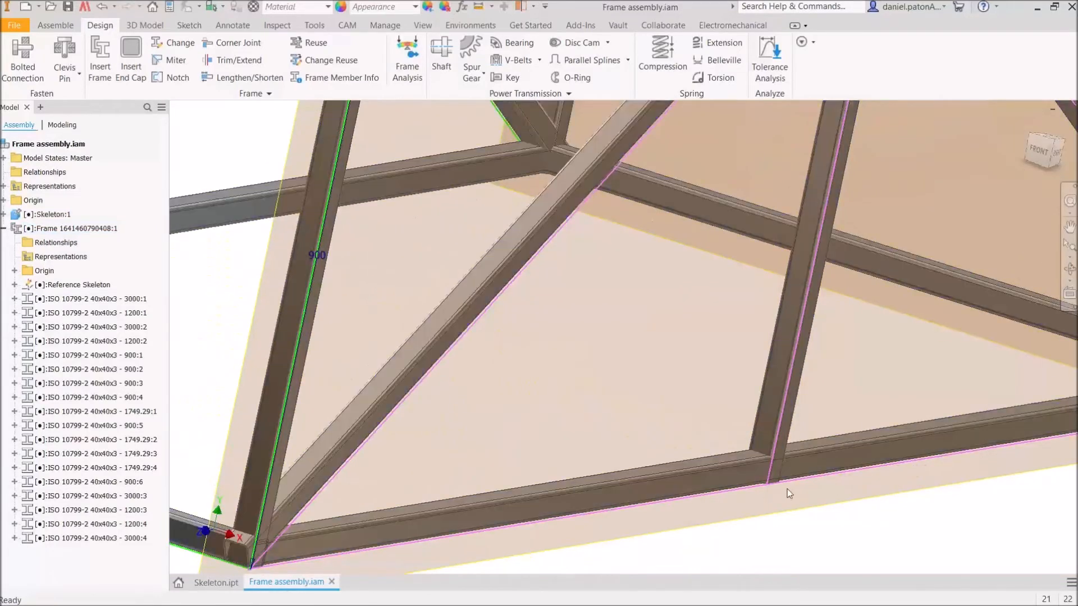
scroll(787, 449, up, 5)
scroll(797, 454, down, 5)
middle_drag(603, 509, 737, 463)
middle_drag(737, 464, 598, 526)
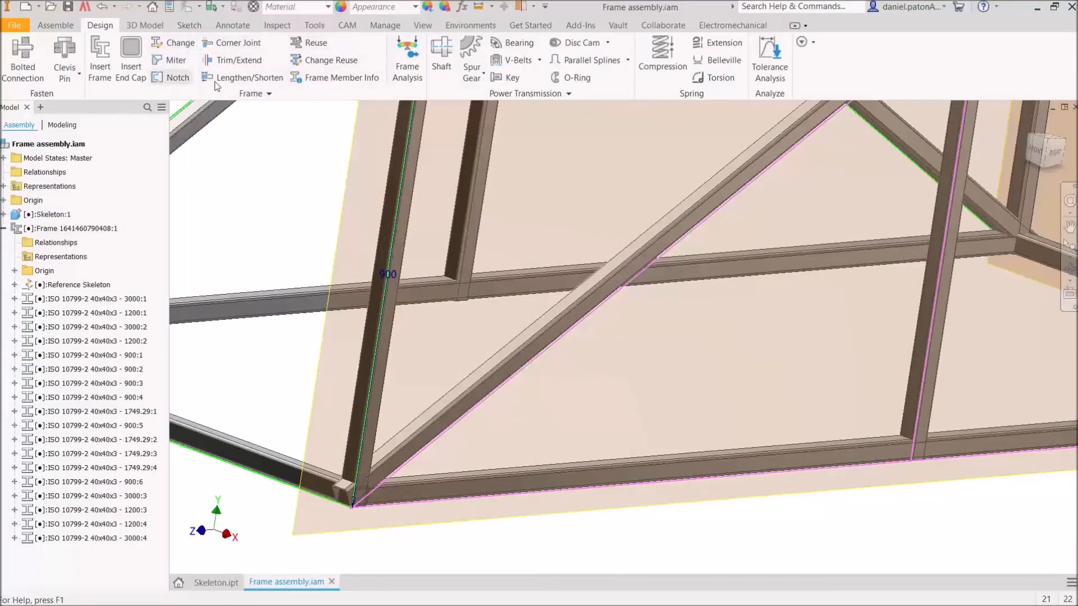
- Examine where the two diagonal braces and middle post overlap the upper long tube on the near side
scroll(538, 255, down, 5)
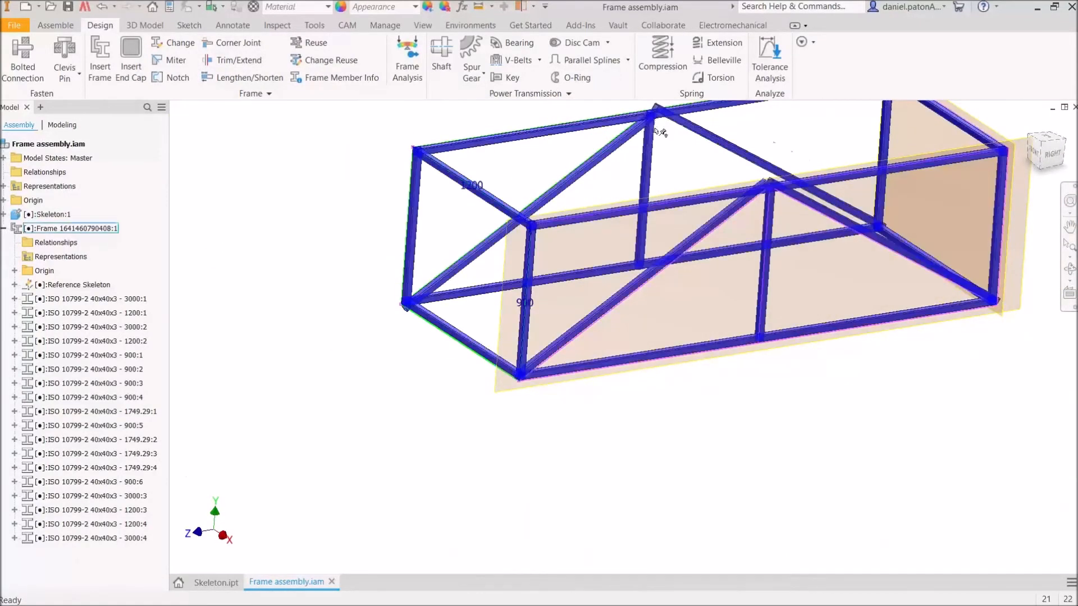
scroll(657, 130, up, 3)
middle_drag(864, 235, 701, 268)
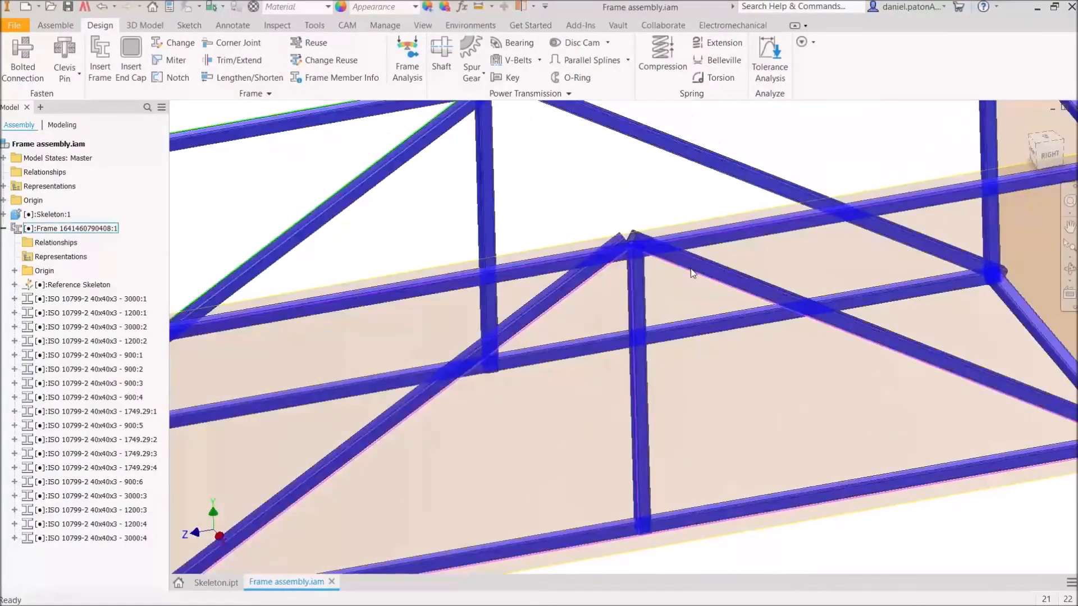
scroll(604, 268, up, 3)
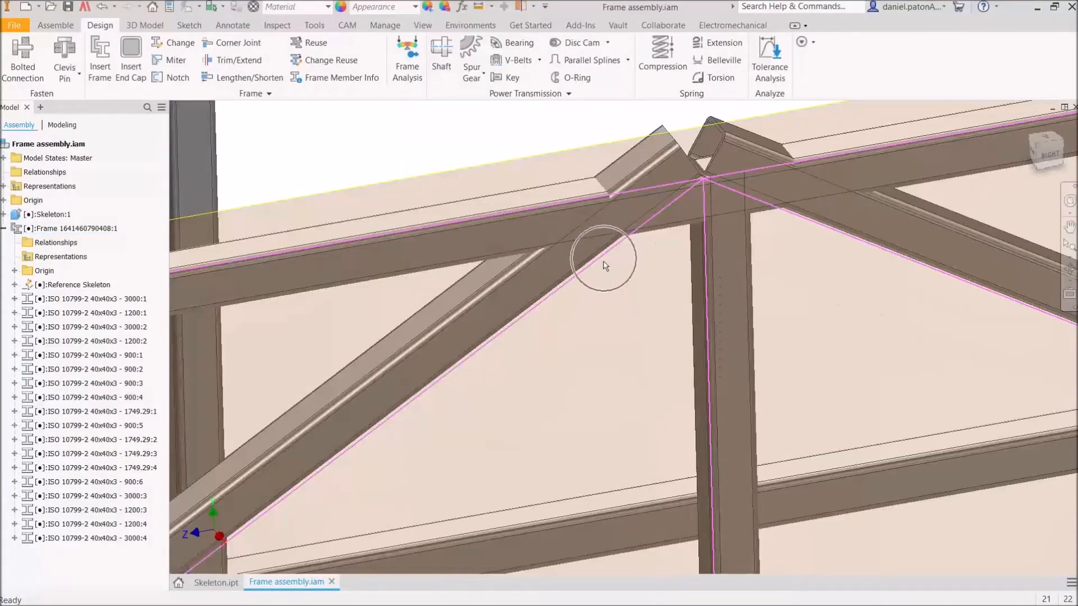
scroll(561, 272, up, 3)
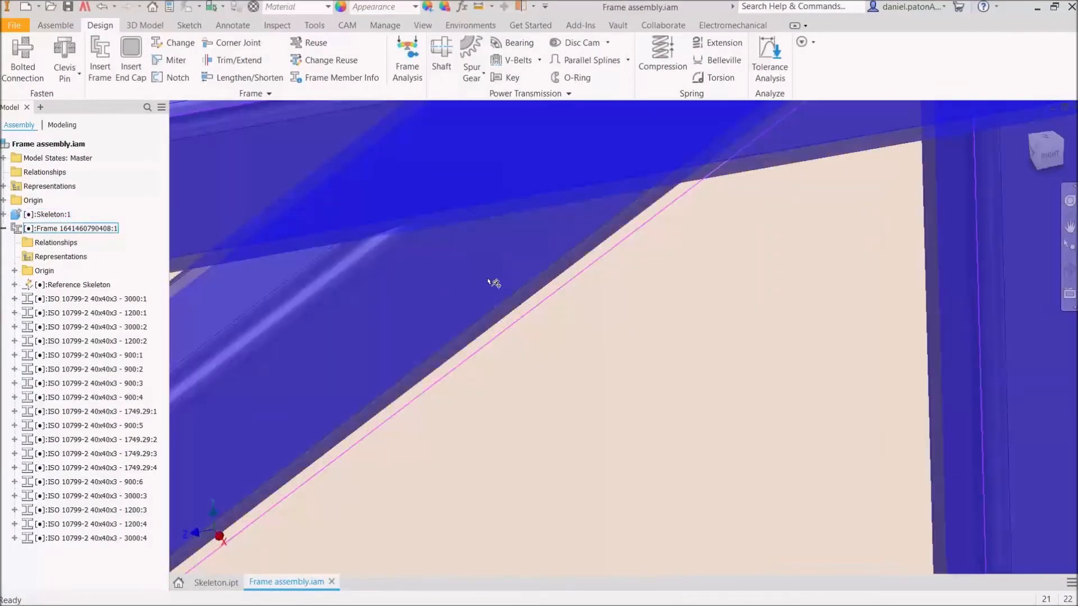
scroll(621, 290, down, 3)
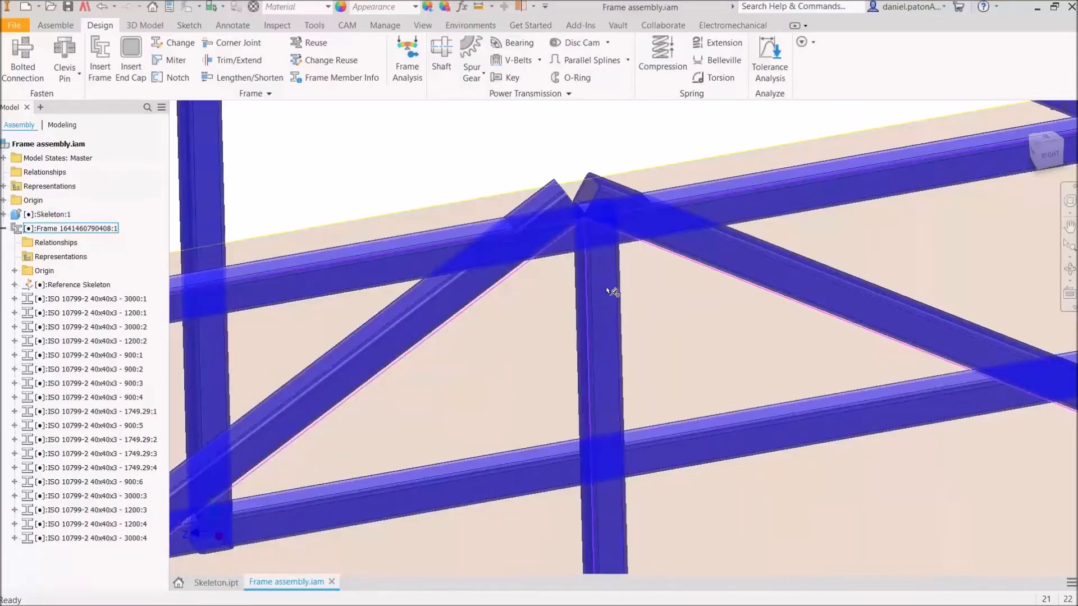
scroll(611, 290, down, 3)
scroll(652, 301, up, 2)
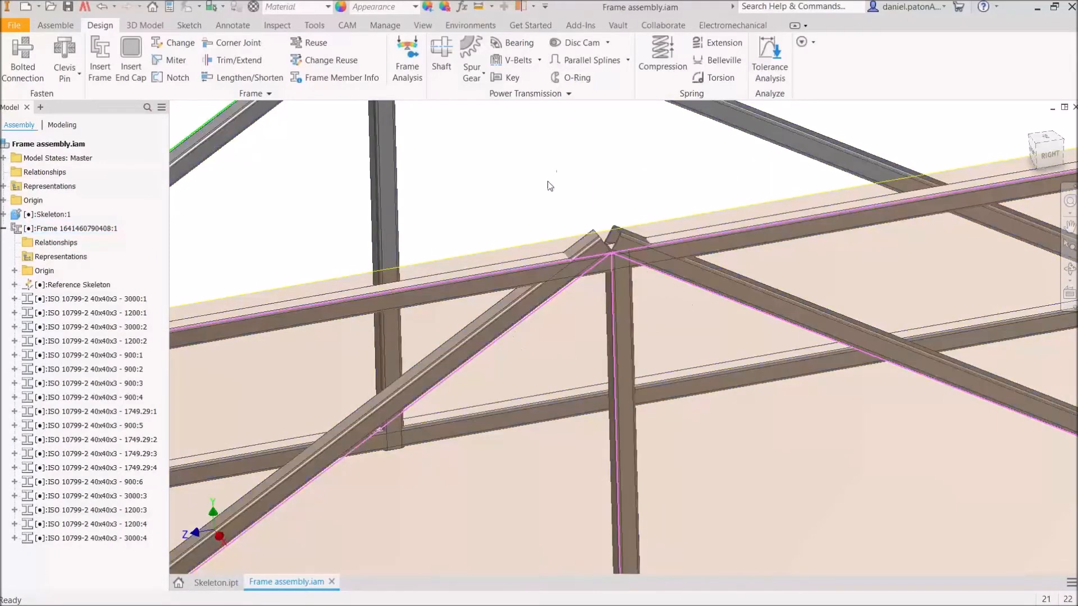
- Change one near-side diagonal brace so its anchor point sits at the middle of the tube's outer face
click(172, 45)
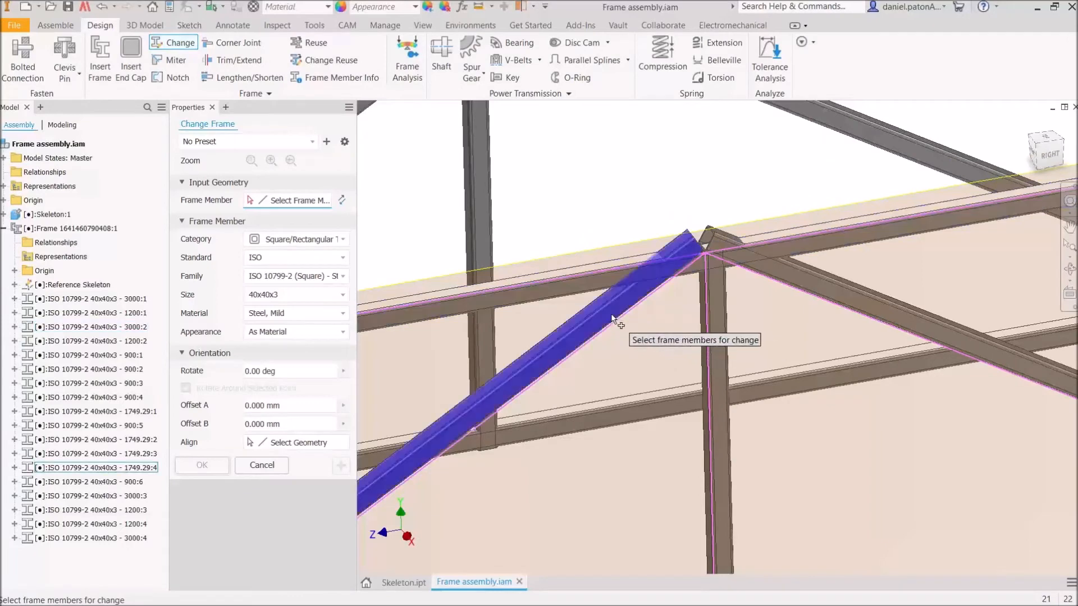
click(610, 314)
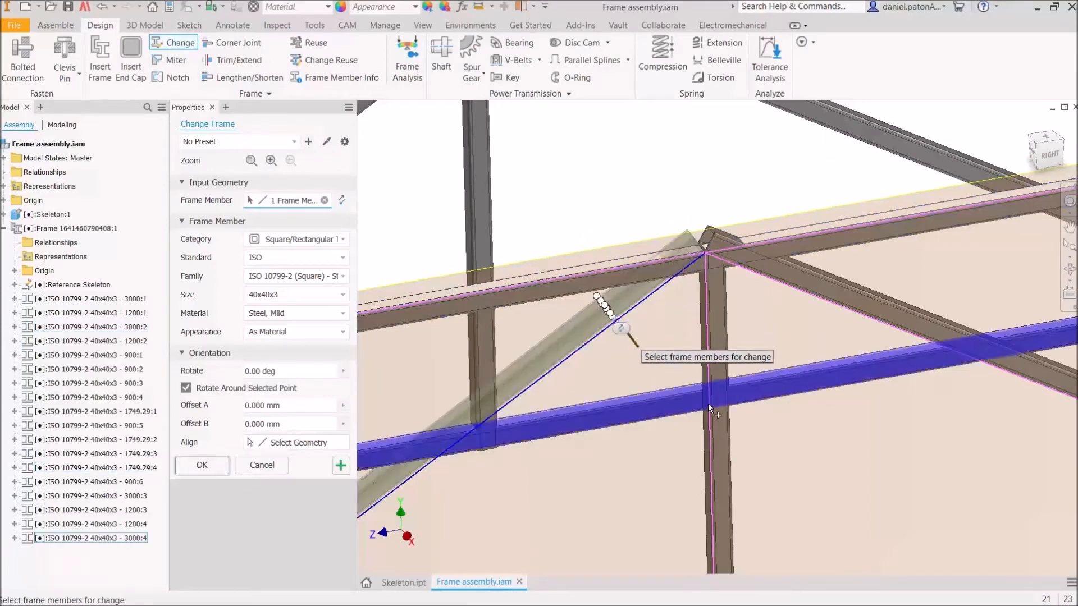
shift+middle_drag(623, 331, 647, 394)
scroll(752, 314, up, 2)
scroll(722, 278, up, 2)
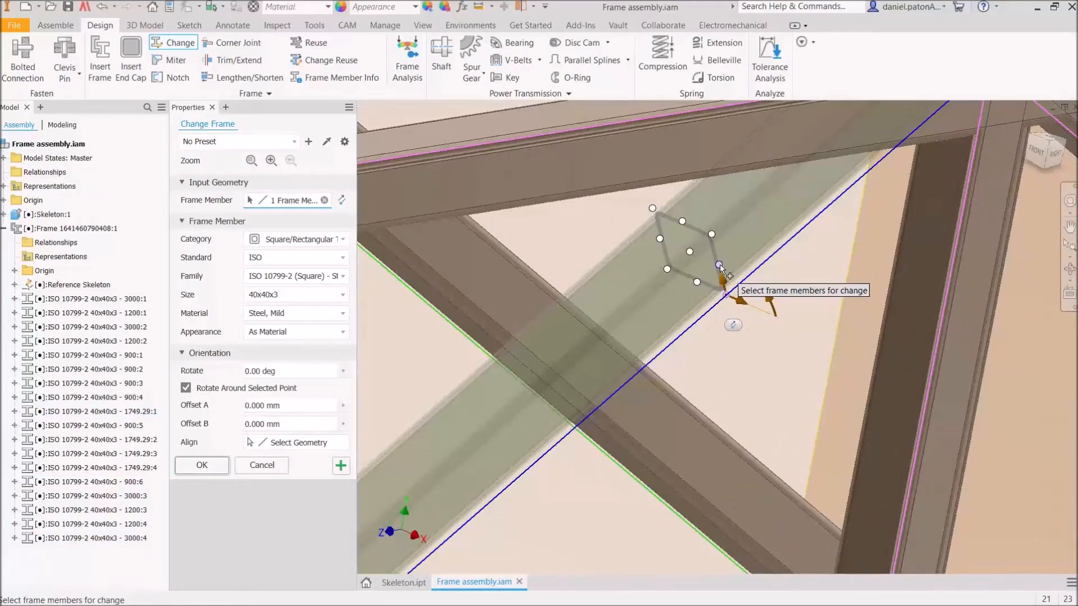
click(720, 264)
scroll(781, 349, down, 3)
shift+middle_drag(779, 353, 653, 336)
scroll(771, 368, up, 4)
scroll(754, 369, down, 5)
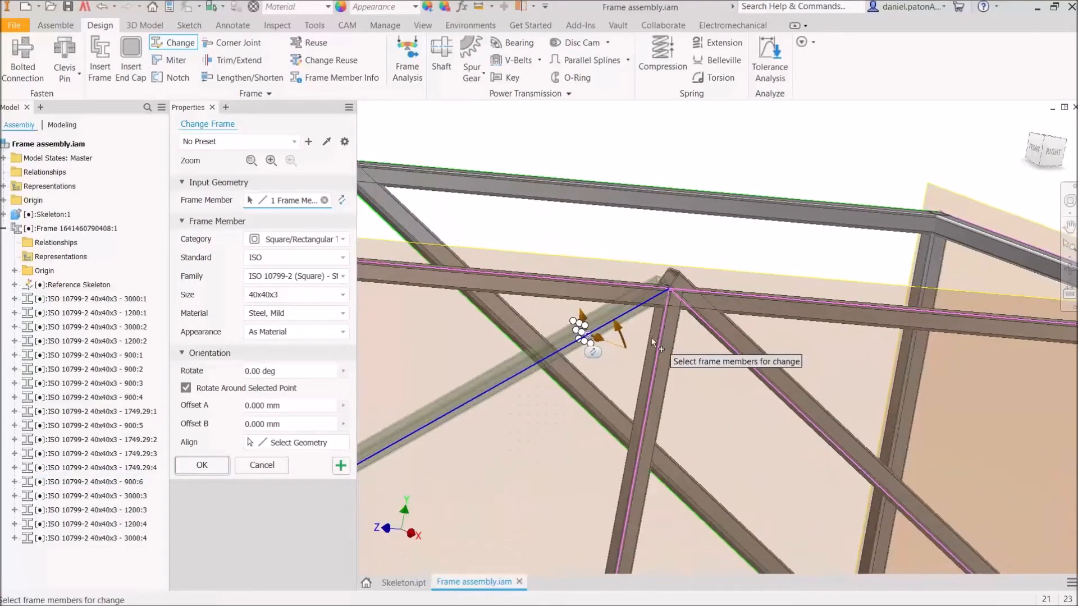
- Add the other near-side diagonal brace to the frame change and apply the face-centred anchor to both braces
click(786, 386)
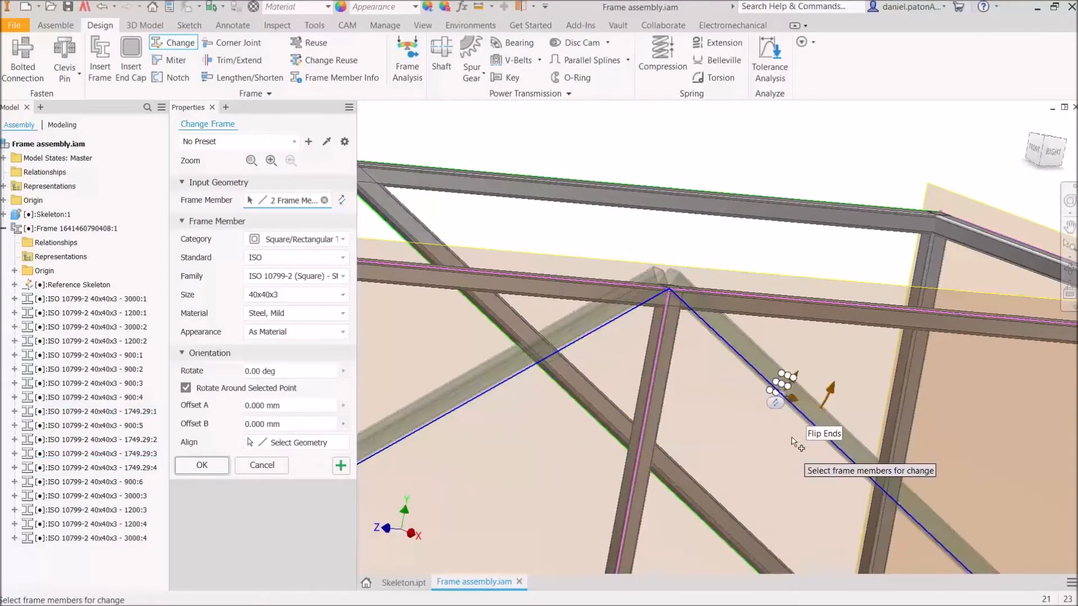
shift+middle_drag(784, 387, 744, 354)
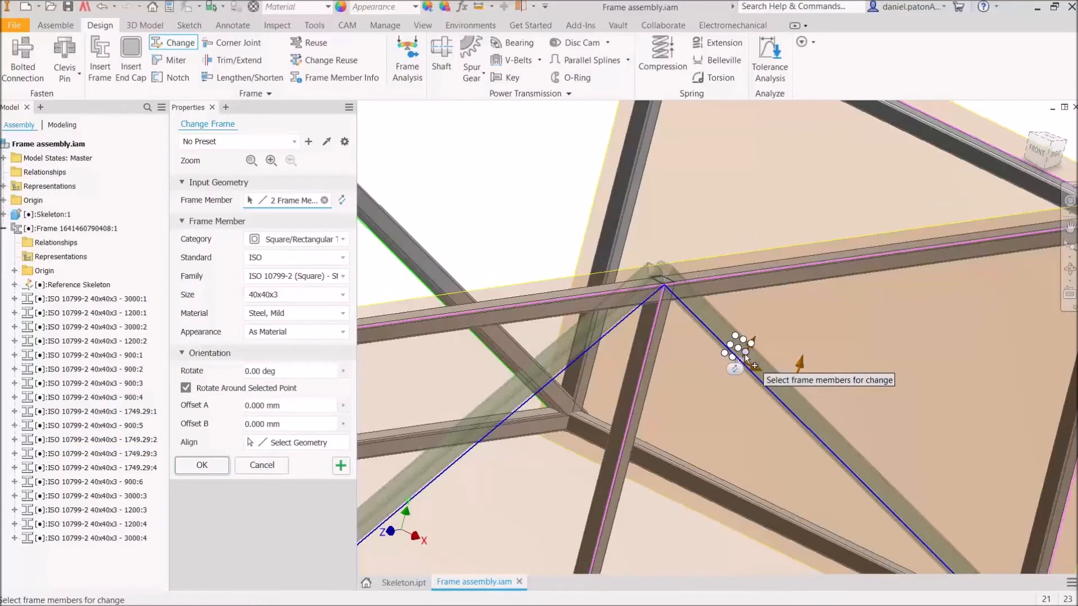
shift+middle_drag(766, 428, 742, 444)
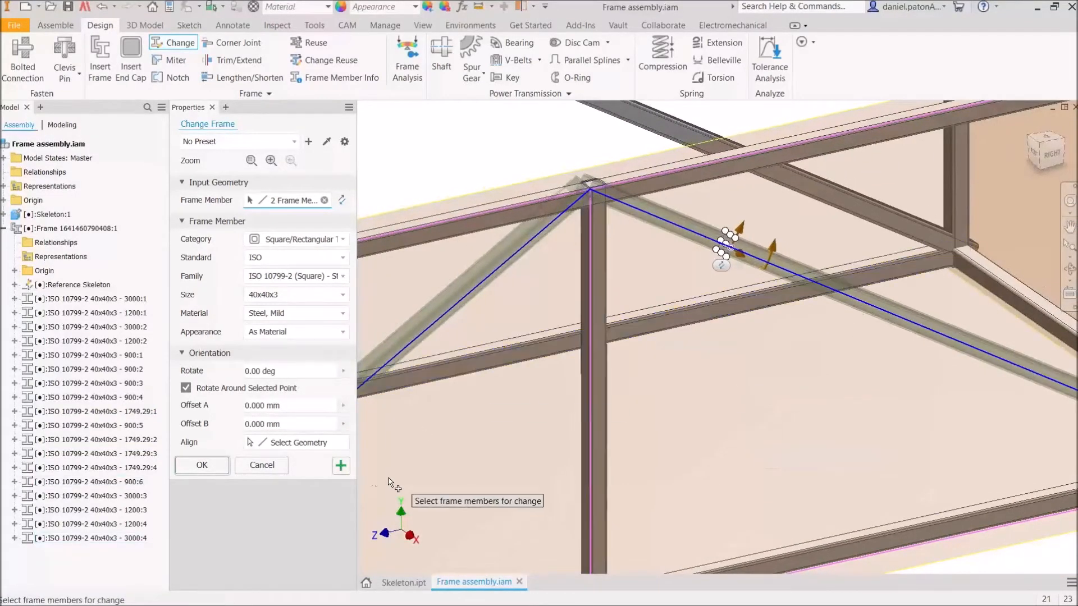
click(342, 465)
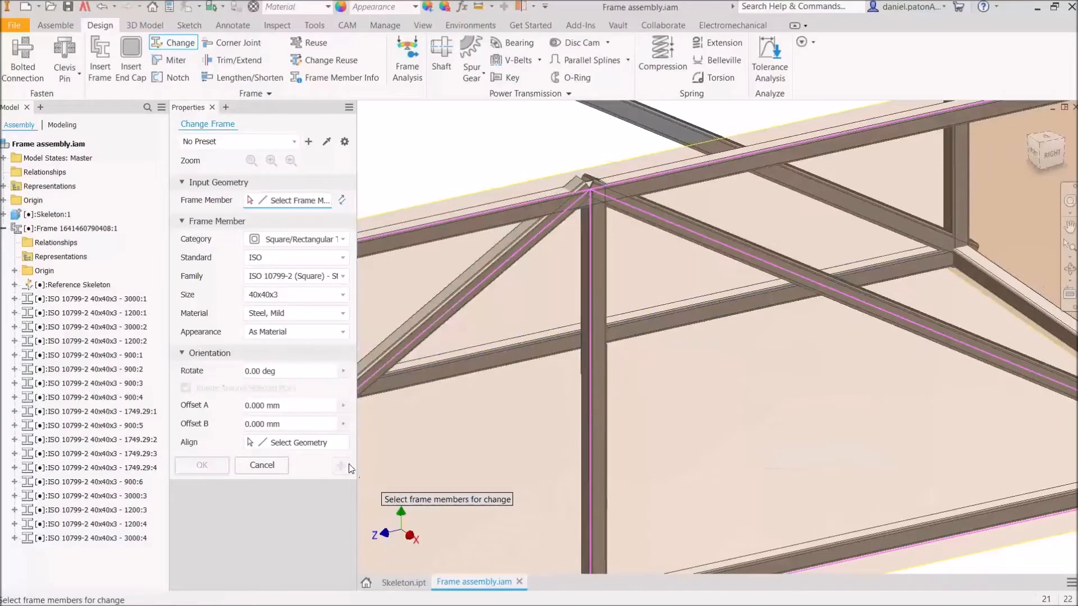
- Re-anchor the near-side middle post to the midpoint of its outer face and apply the change
click(596, 324)
scroll(596, 331, down, 5)
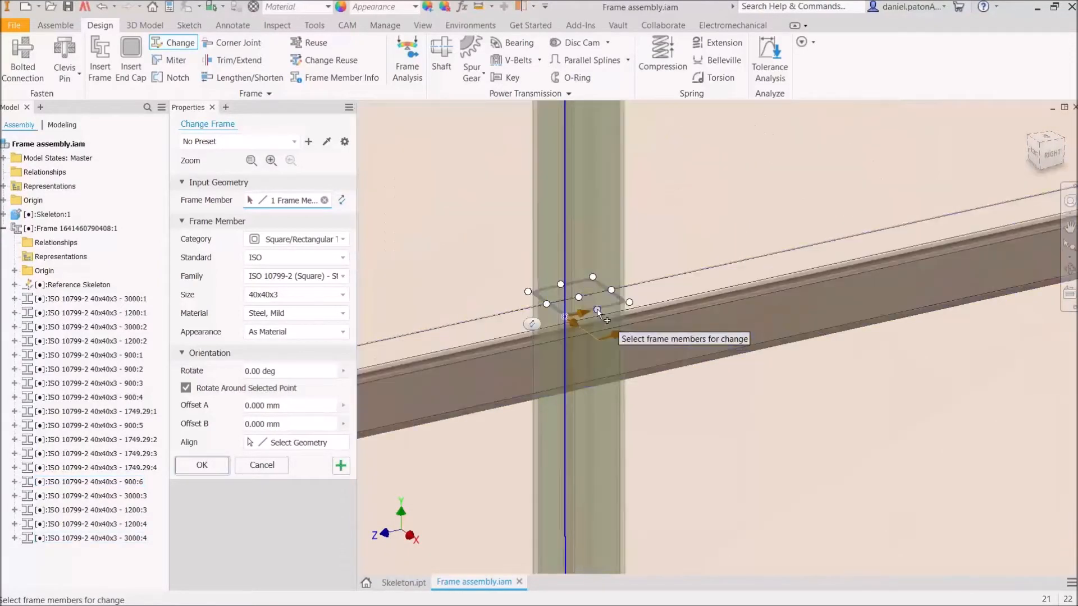
scroll(598, 311, up, 5)
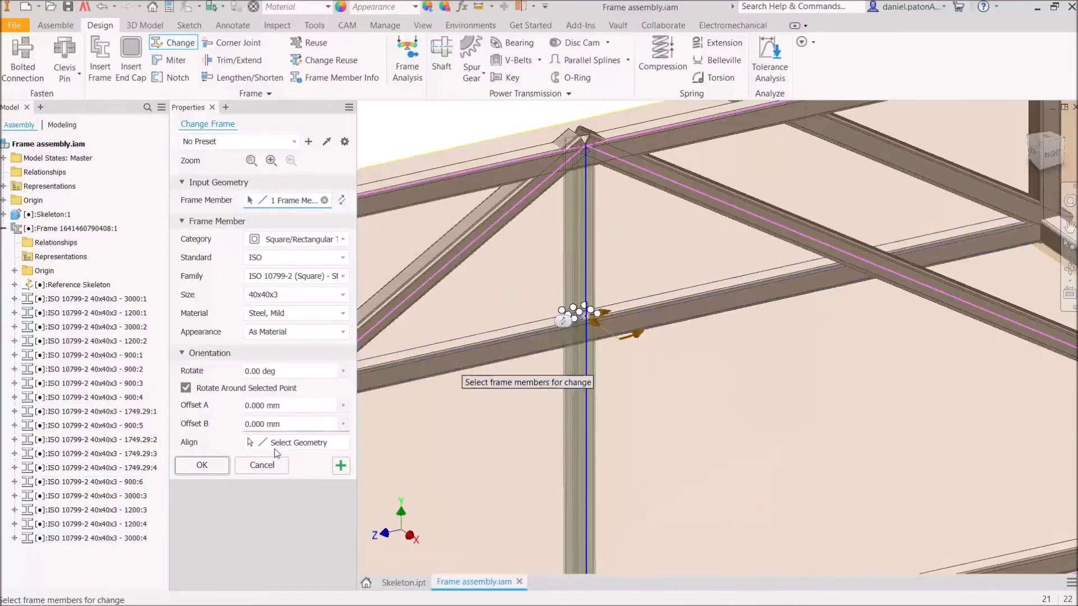
click(344, 466)
- Re-anchor both diagonal braces on the opposite long side to the middle of their outer faces and apply the change
scroll(653, 397, up, 5)
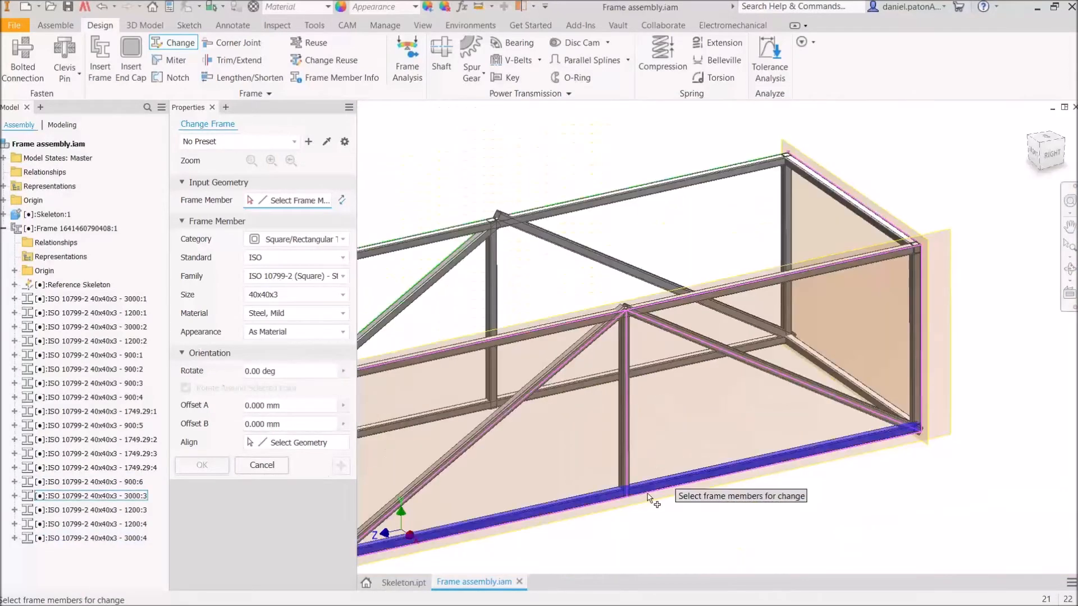
shift+middle_drag(648, 495, 709, 481)
middle_drag(591, 483, 721, 489)
middle_drag(606, 494, 893, 499)
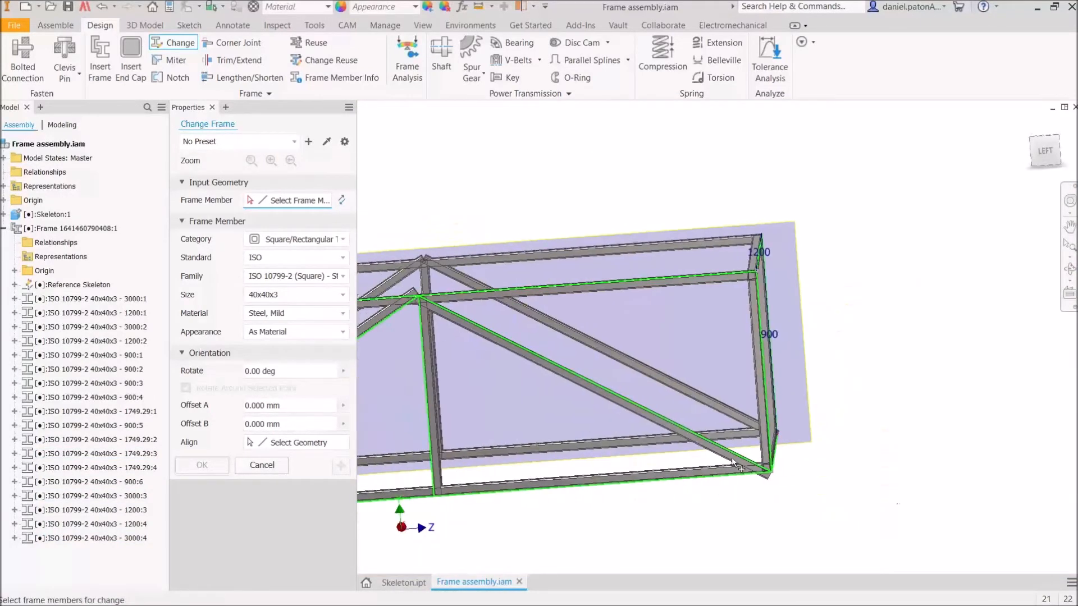
click(608, 395)
middle_drag(561, 442, 769, 435)
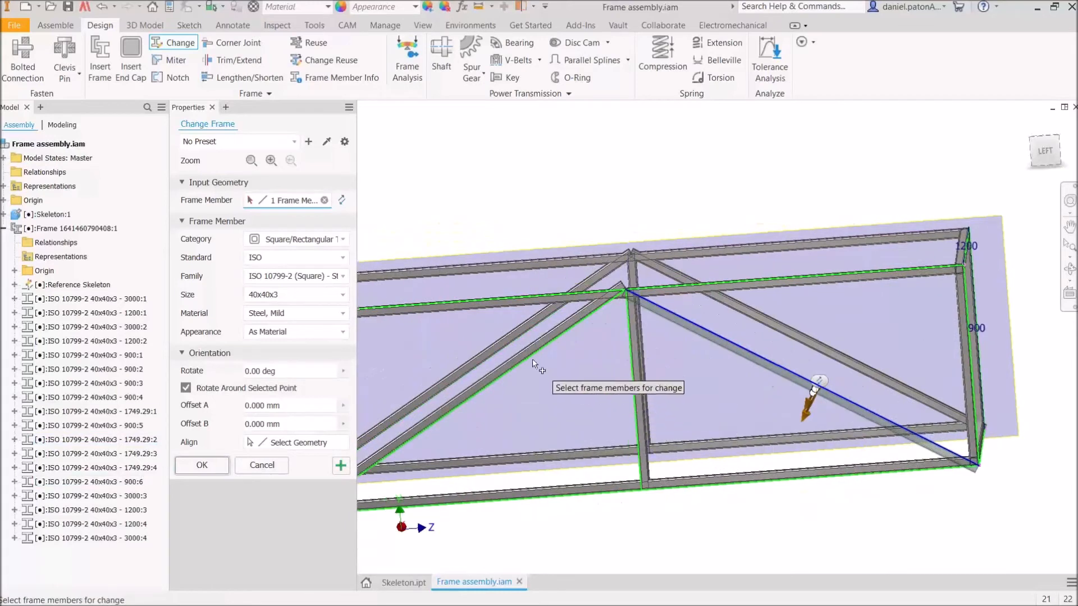
click(528, 354)
scroll(617, 415, down, 6)
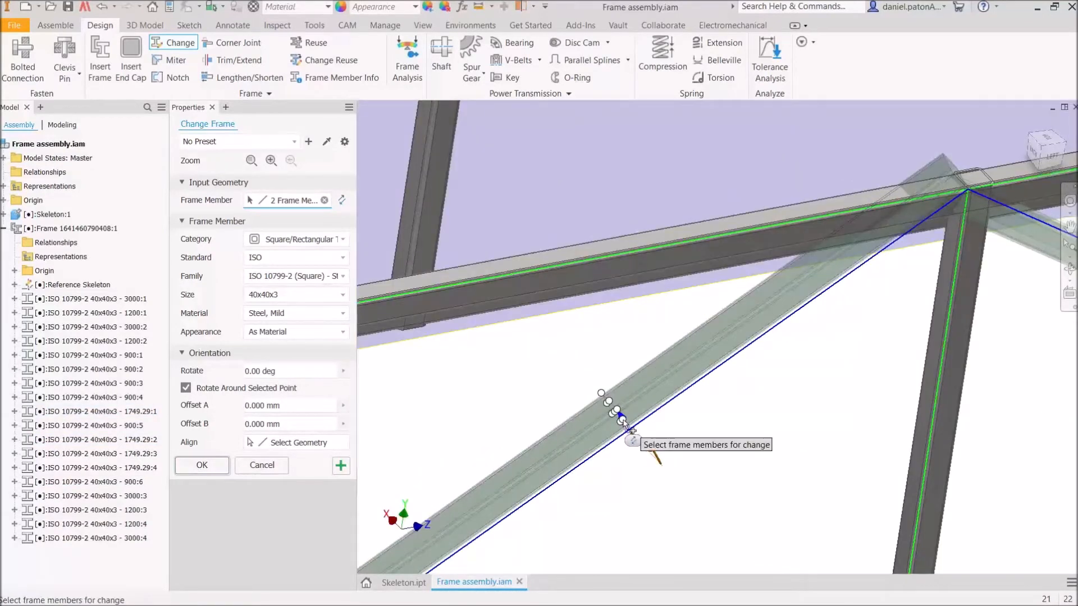
scroll(687, 449, up, 5)
shift+middle_drag(695, 457, 881, 361)
scroll(880, 365, down, 5)
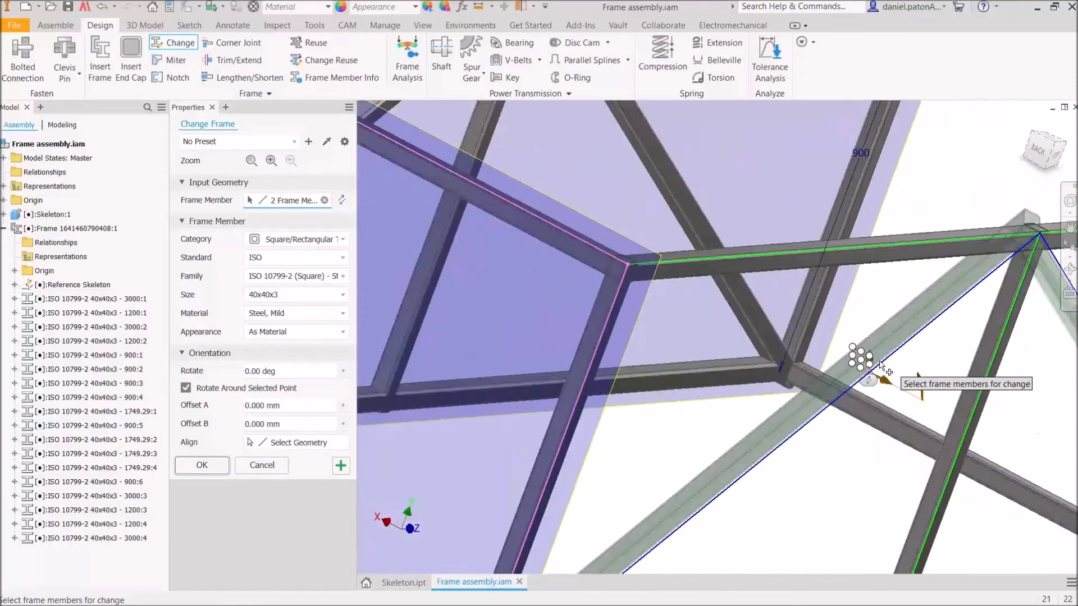
scroll(864, 387, down, 2)
scroll(873, 399, up, 8)
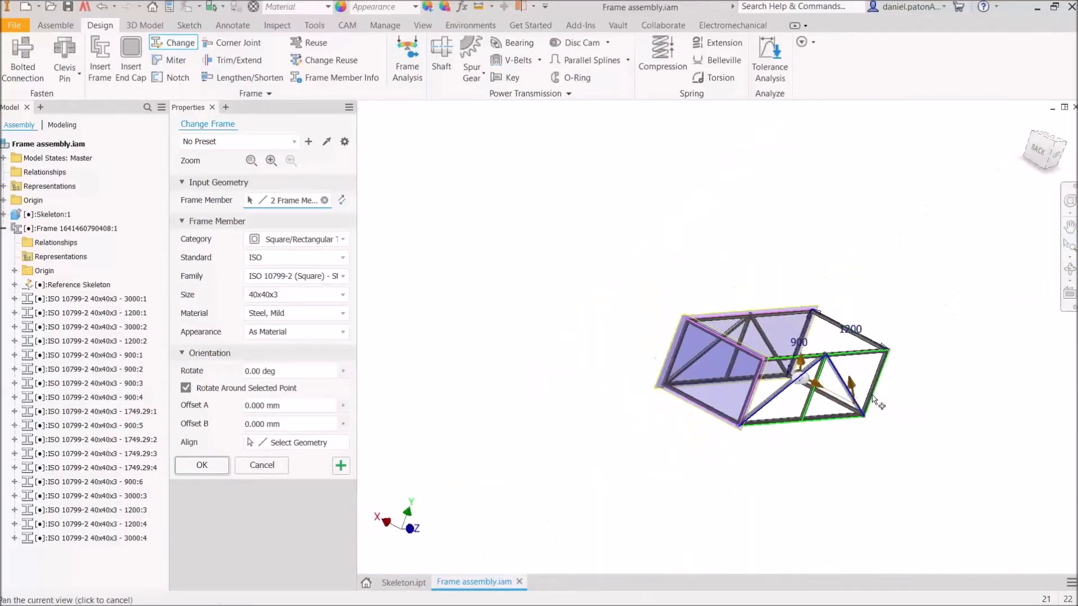
scroll(875, 401, down, 10)
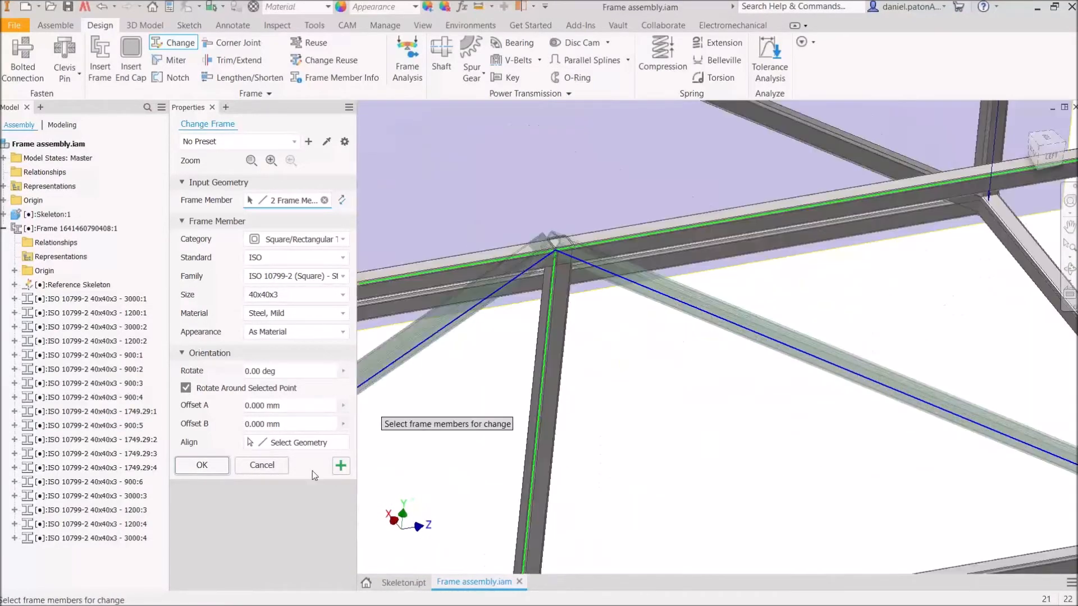
click(446, 448)
- Re-anchor the middle post on that opposite side to its outer face's midpoint, apply it and finish changing members
click(553, 390)
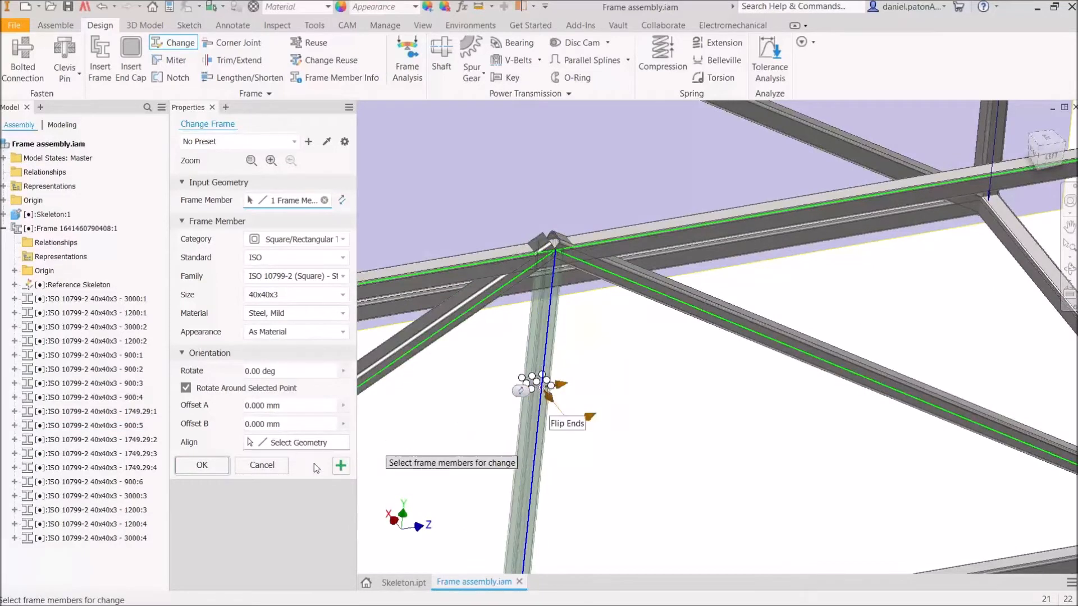
click(342, 469)
scroll(713, 368, up, 3)
middle_drag(679, 416, 732, 367)
click(255, 467)
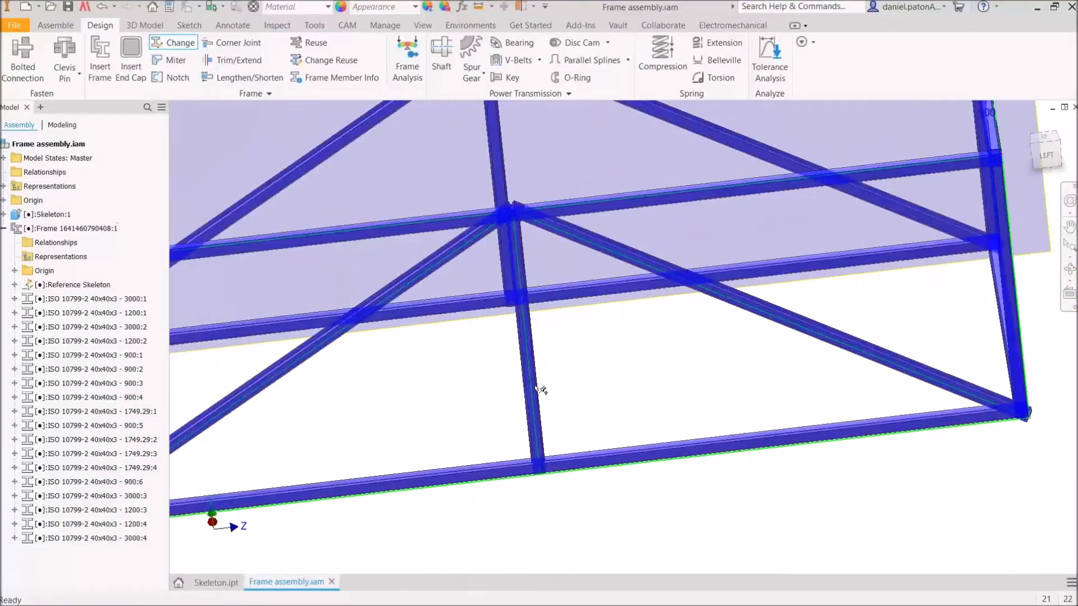
- Examine the realigned frame and how the untrimmed long, end and vertical tubes overlap at an upper corner
middle_drag(626, 405, 667, 501)
scroll(668, 434, up, 3)
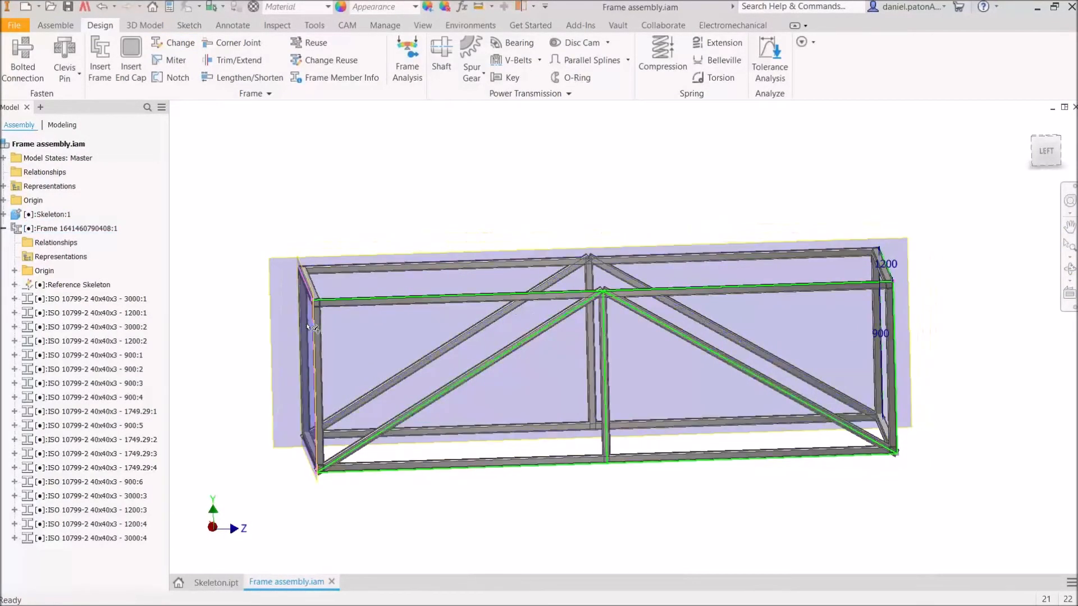
scroll(333, 309, down, 4)
scroll(392, 391, up, 4)
middle_drag(409, 390, 383, 272)
shift+middle_drag(393, 331, 369, 351)
scroll(371, 348, down, 6)
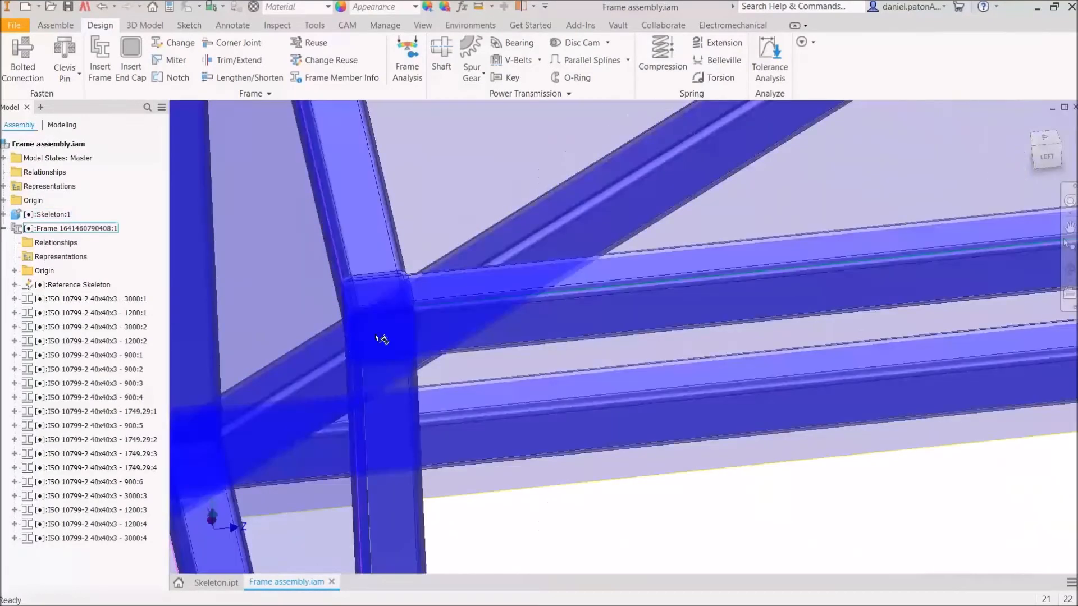
key(Escape)
scroll(393, 280, up, 5)
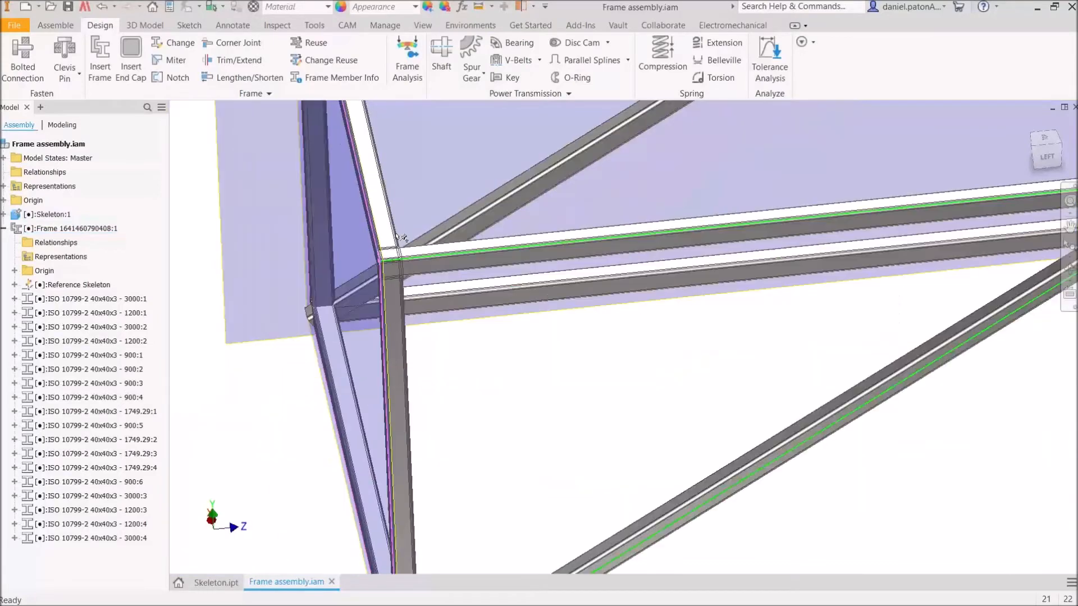
- Set up a miter cut with a symmetrical offset direction and a 2 mm gap
click(169, 65)
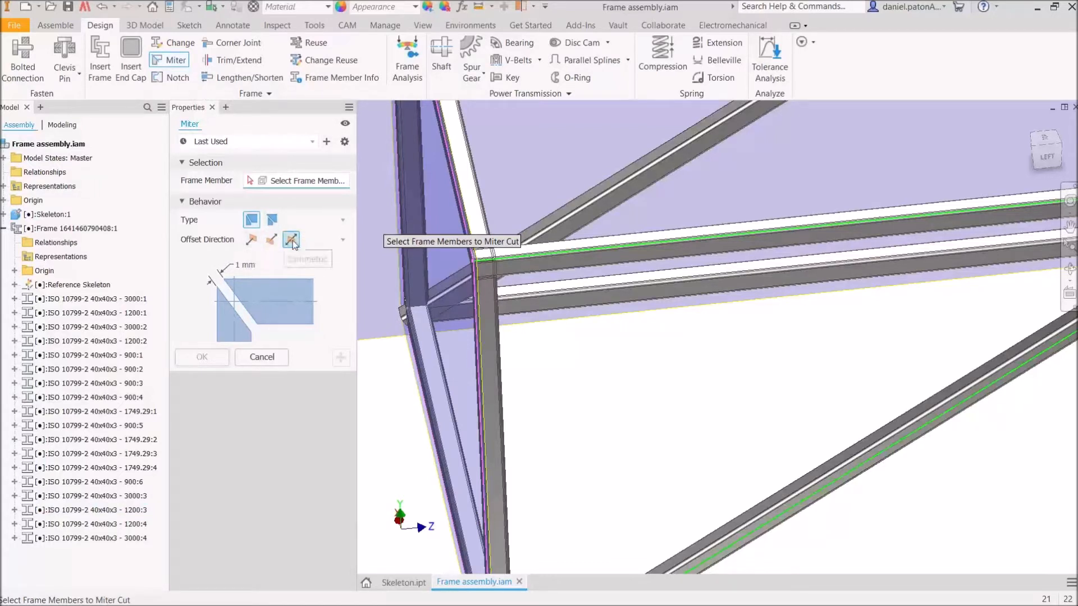
click(234, 271)
text(2)
click(251, 219)
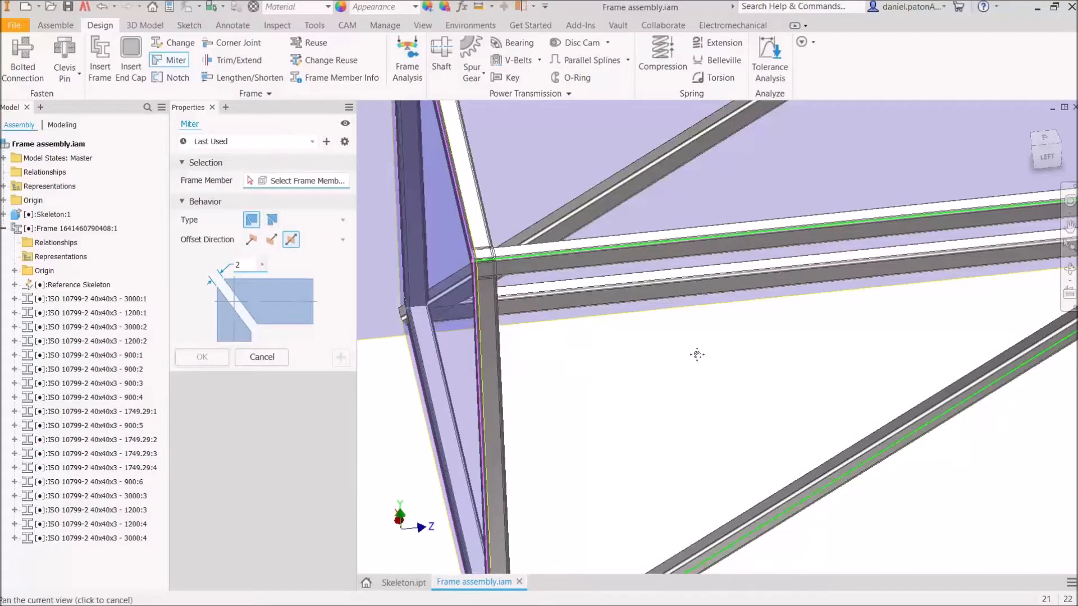
- Select an upper long tube and the adjoining 1200 mm upper end tube for the miter, checking the cut preview
scroll(714, 363, up, 3)
click(585, 281)
click(508, 266)
scroll(552, 298, up, 5)
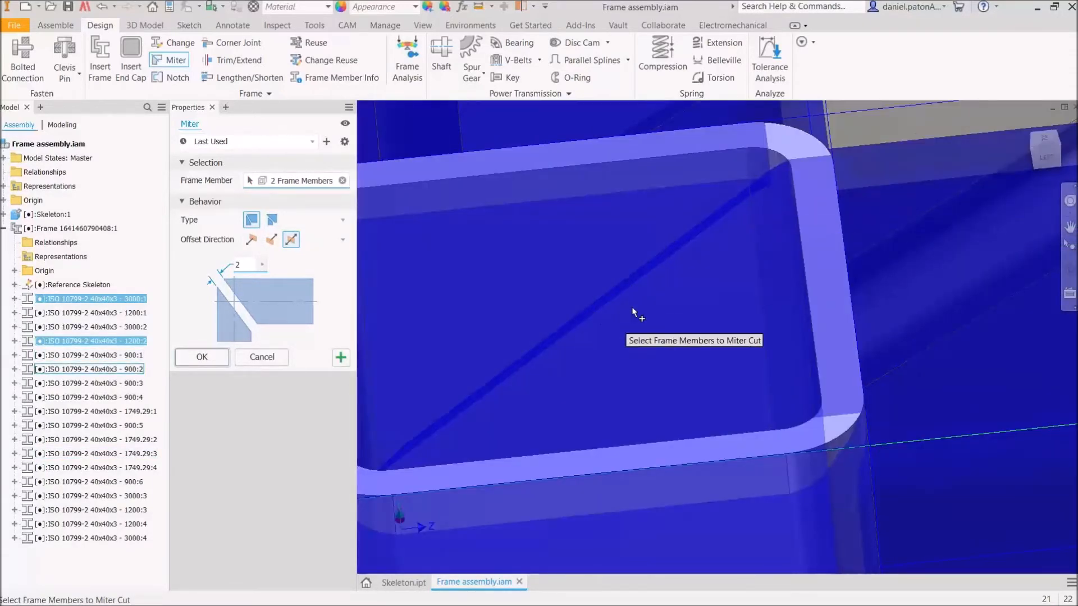
scroll(600, 317, down, 5)
middle_drag(694, 395, 678, 254)
shift+middle_drag(678, 253, 735, 231)
scroll(736, 231, up, 3)
middle_drag(809, 338, 757, 368)
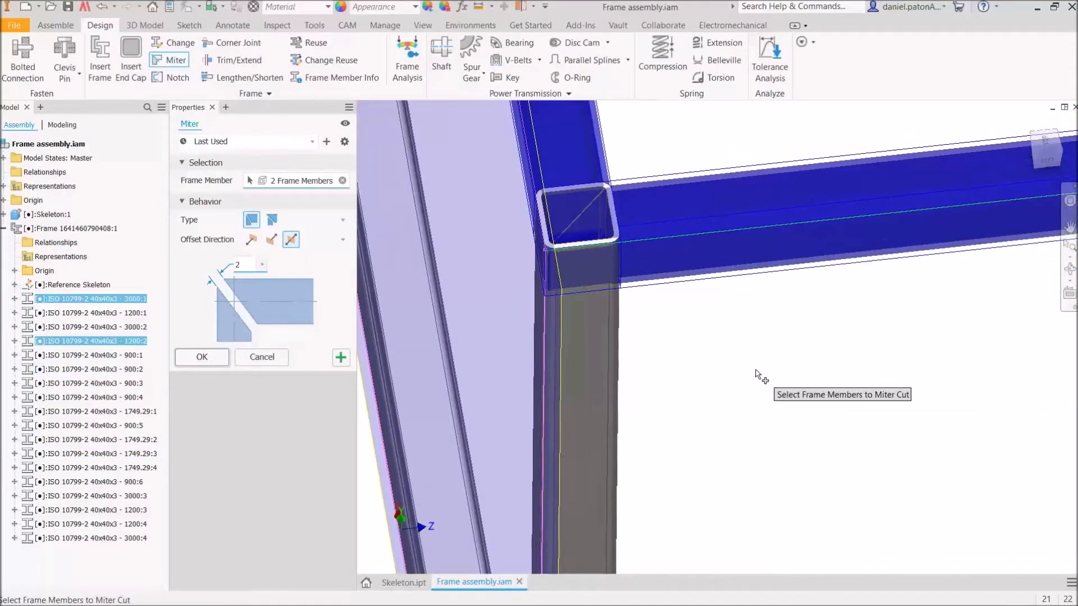
- Try adding the vertical corner post to the miter as a third member, and remove it from the selection
click(606, 350)
shift+middle_drag(658, 309, 668, 429)
middle_drag(652, 337, 701, 447)
scroll(696, 427, down, 3)
scroll(702, 344, up, 5)
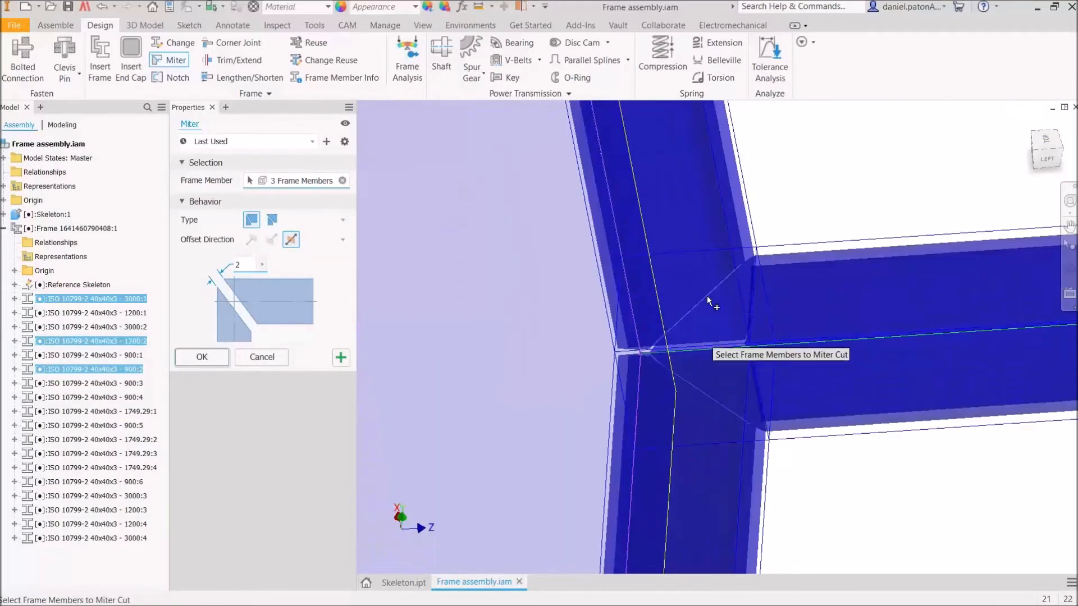
scroll(795, 427, down, 3)
middle_drag(801, 436, 688, 271)
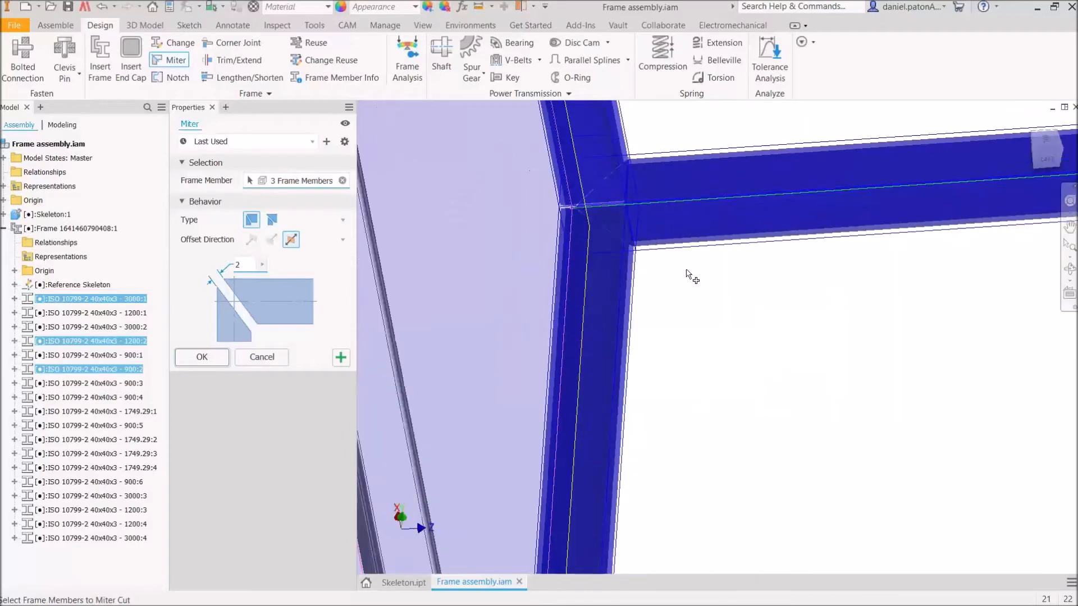
scroll(688, 272, down, 3)
ctrl+click(637, 343)
- Add the remaining upper end tube and long tube to the selection, and miter all four corners of the upper rectangle
scroll(738, 373, down, 5)
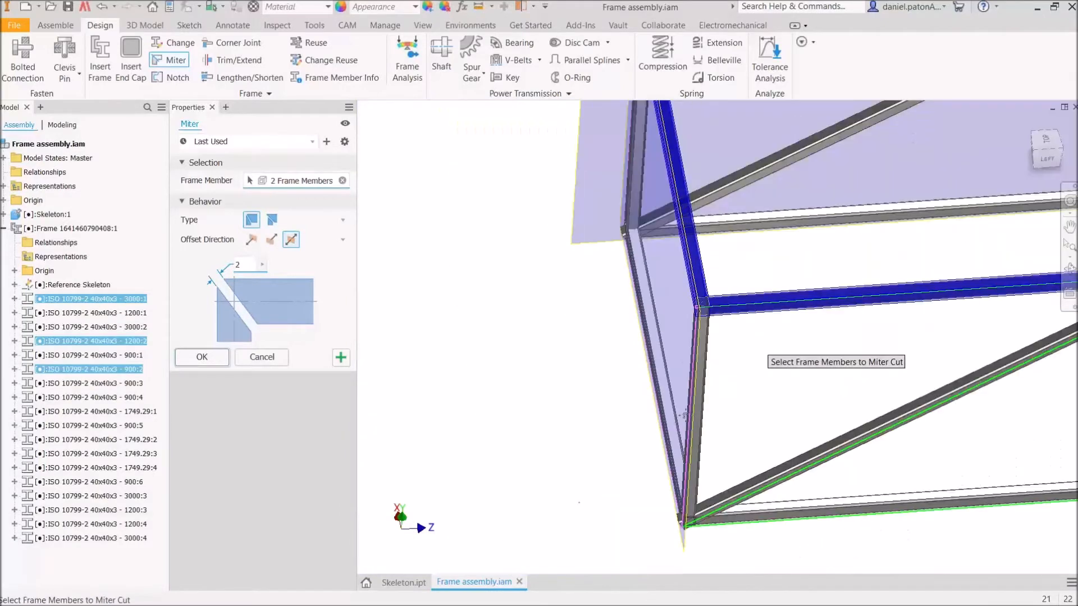
click(590, 210)
middle_drag(858, 259, 365, 302)
click(735, 260)
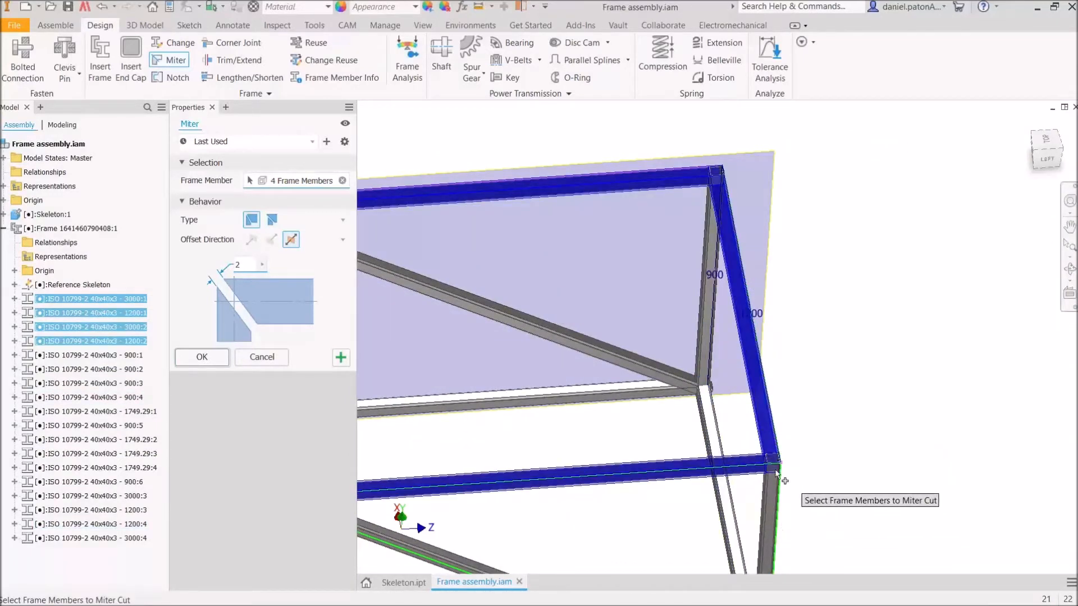
scroll(773, 405, up, 5)
middle_drag(634, 482, 700, 400)
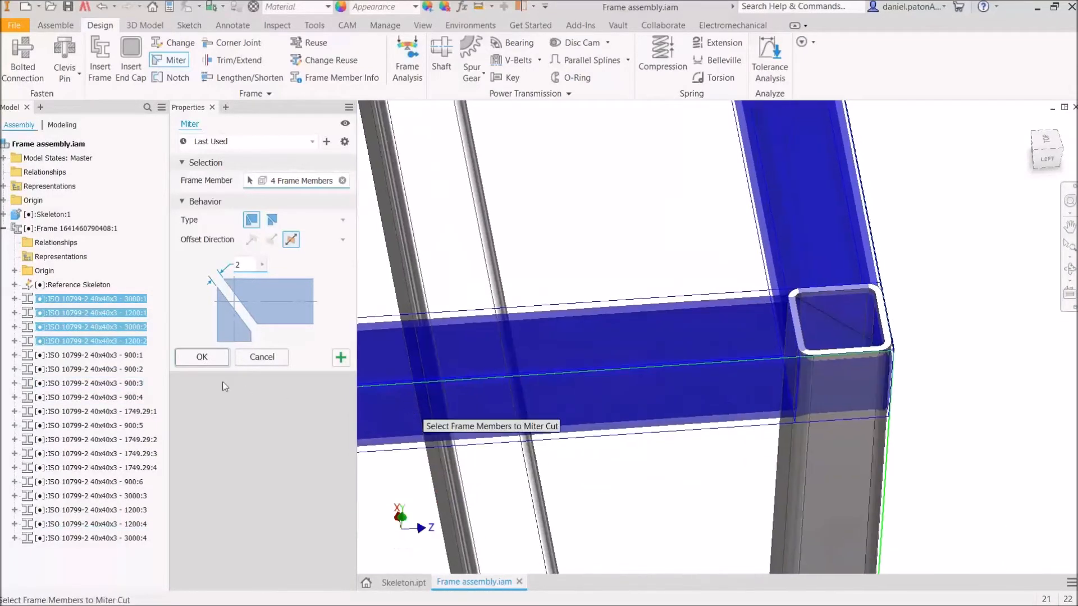
click(211, 357)
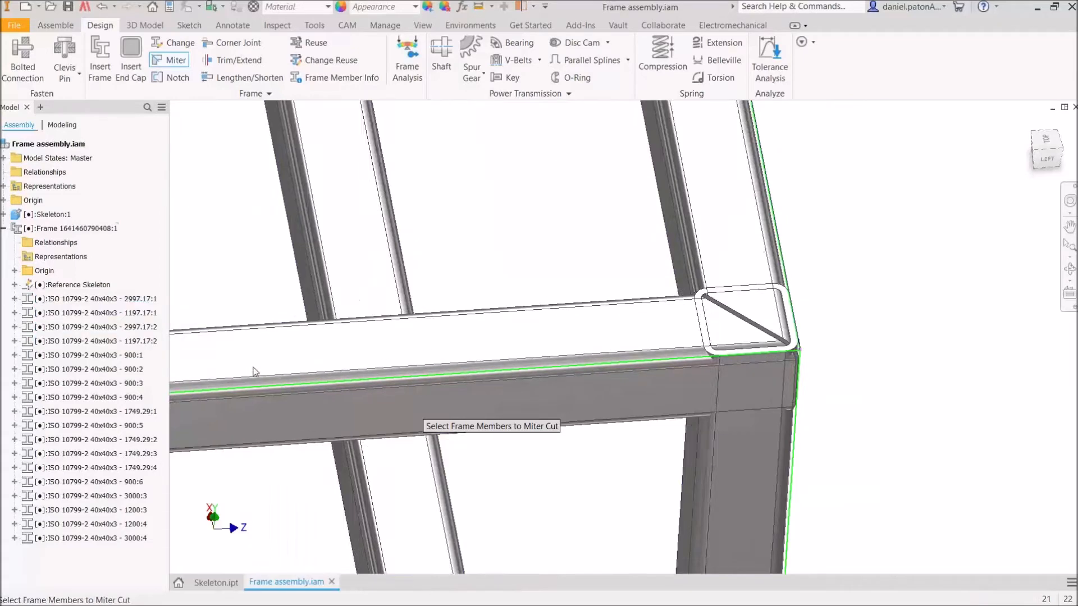
scroll(714, 331, up, 5)
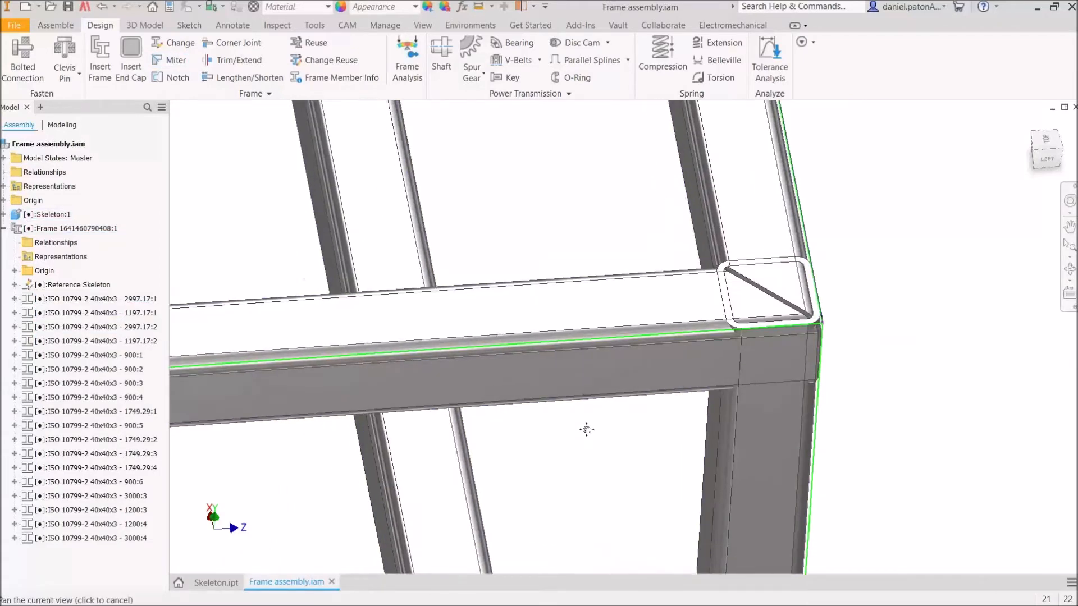
scroll(724, 353, down, 4)
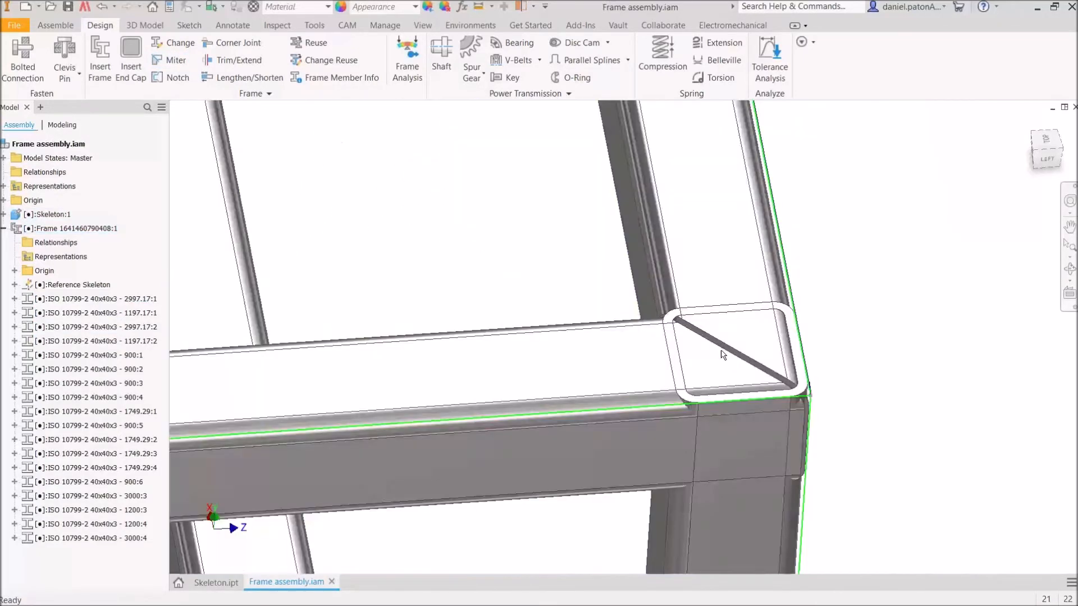
scroll(702, 381, up, 3)
scroll(728, 278, down, 3)
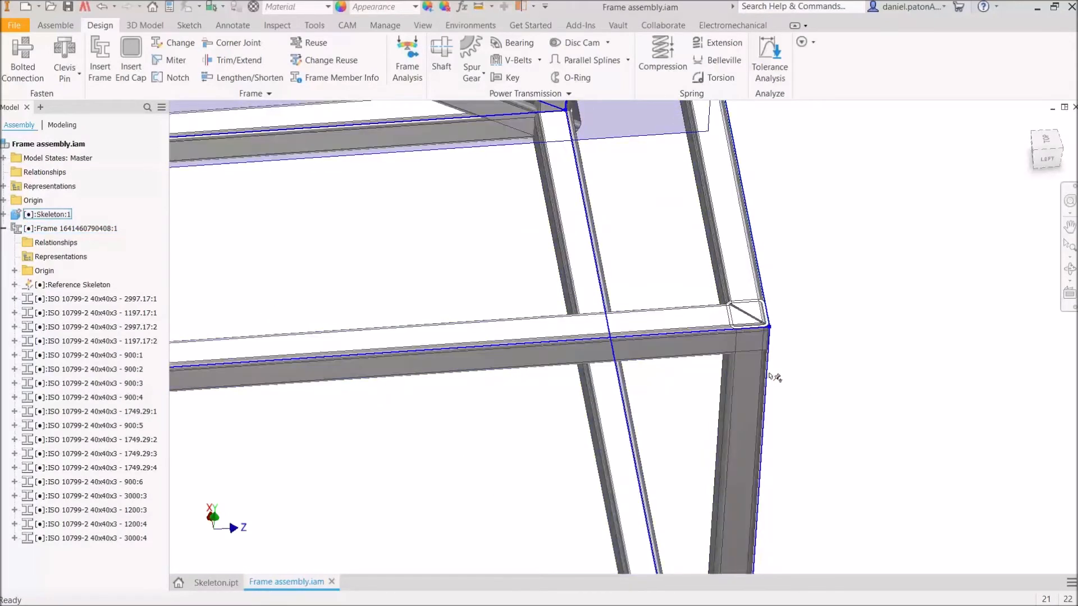
- Start a Trim/Extend cut and choose the underside face of an upper long tube as the trimming face
scroll(752, 320, up, 4)
scroll(702, 278, down, 3)
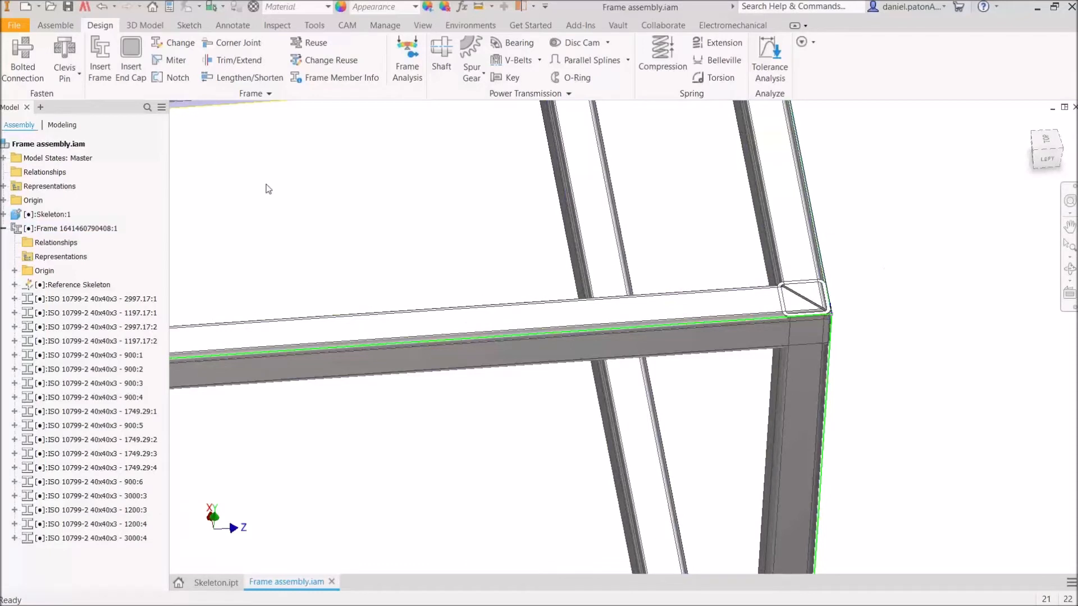
click(229, 62)
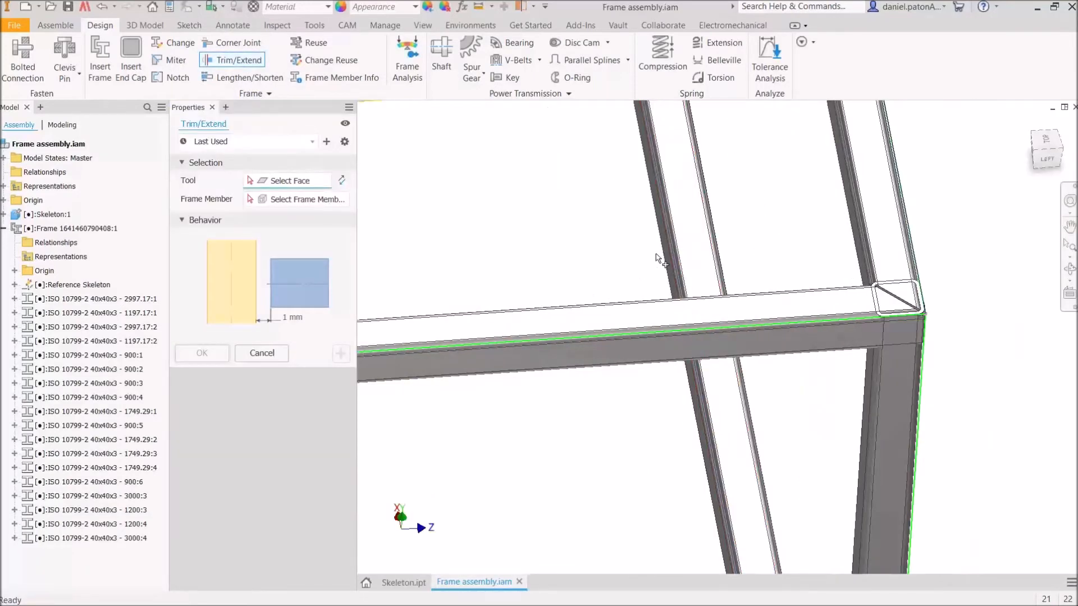
scroll(600, 320, up, 4)
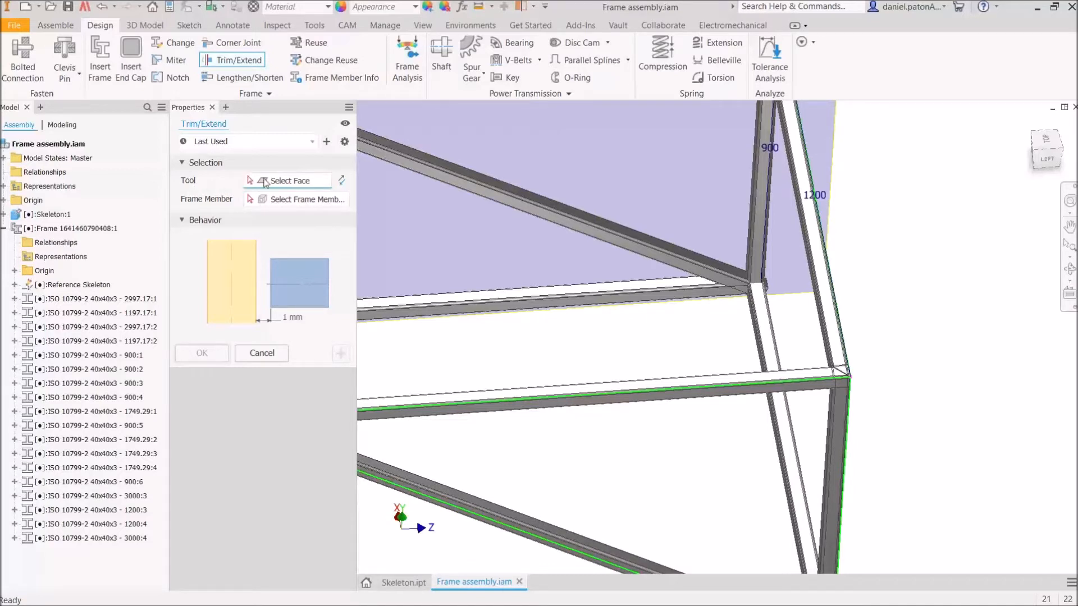
scroll(638, 327, down, 5)
shift+middle_drag(626, 371, 616, 302)
scroll(671, 362, up, 4)
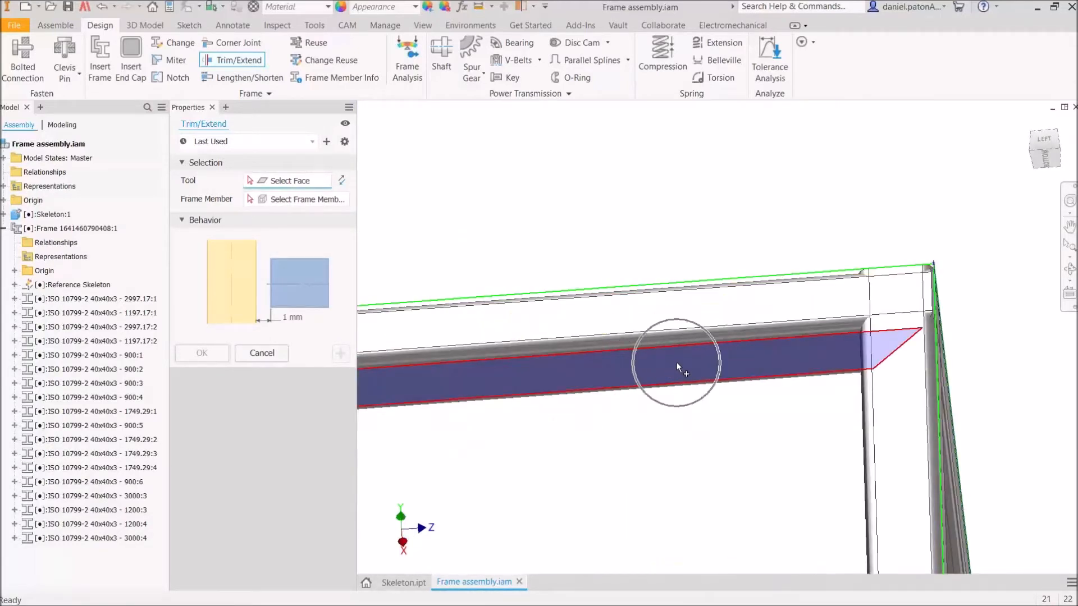
click(676, 362)
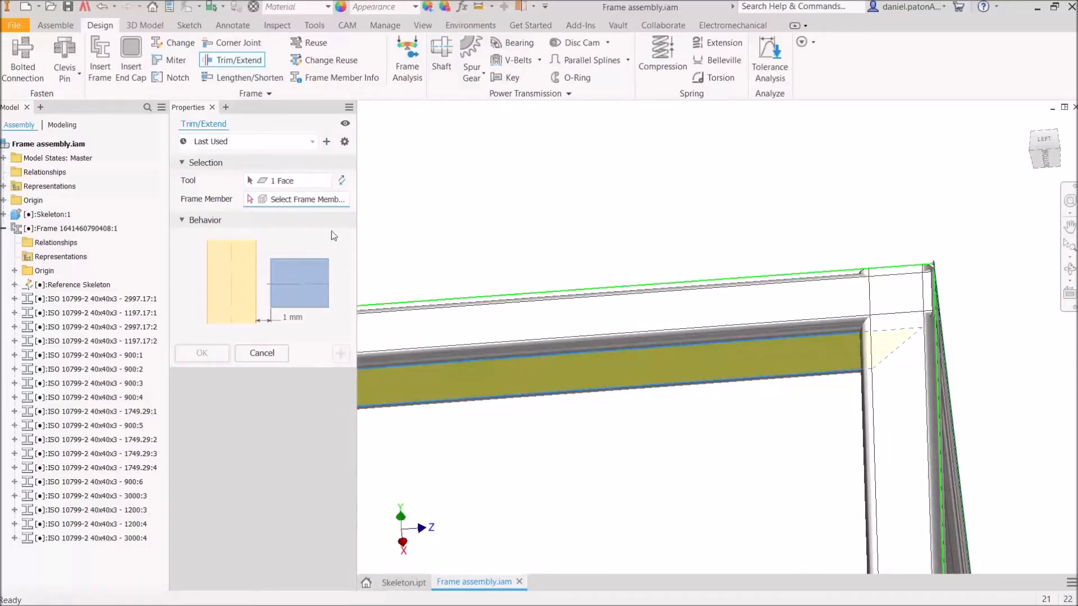
- Select the four vertical corner posts as the frame members to trim to the chosen face
scroll(543, 352, down, 5)
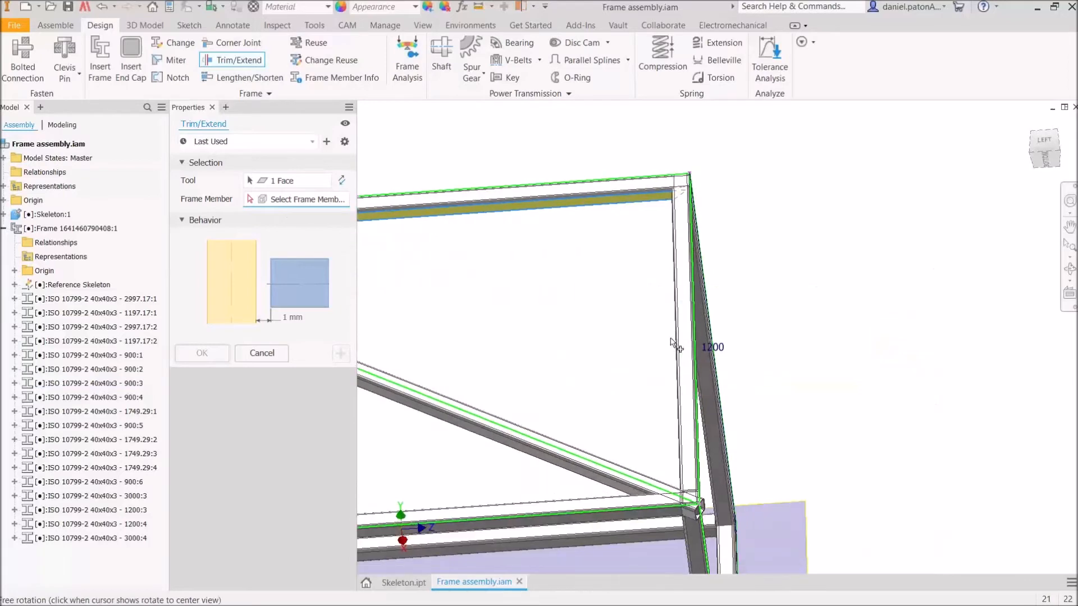
click(695, 315)
middle_drag(774, 368, 725, 219)
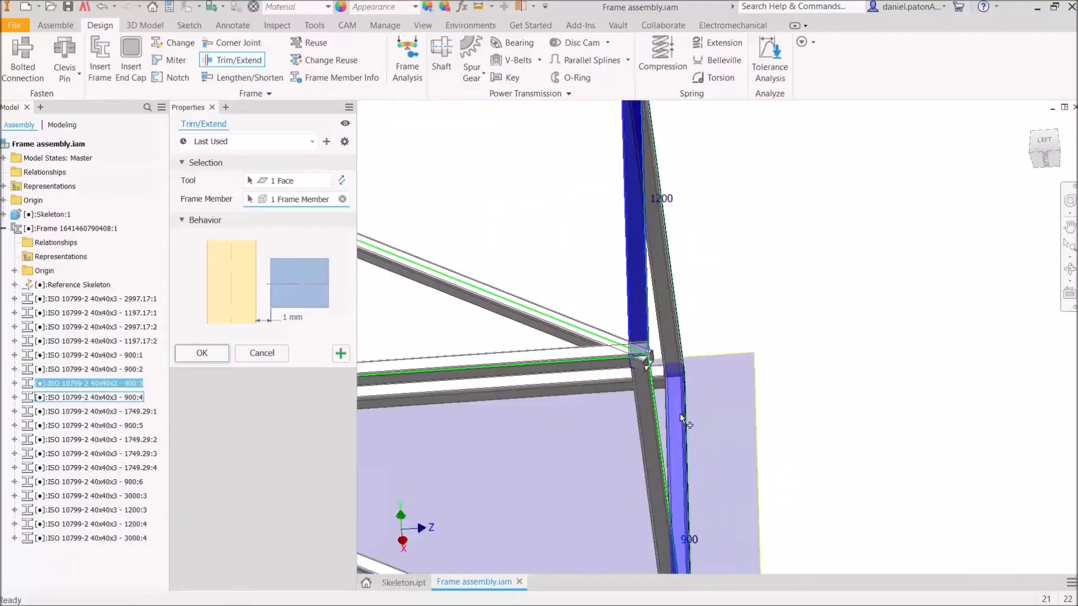
middle_drag(628, 253, 921, 297)
middle_drag(643, 241, 998, 361)
middle_drag(452, 356, 867, 368)
middle_drag(477, 414, 700, 320)
click(654, 319)
shift+middle_drag(778, 370, 588, 405)
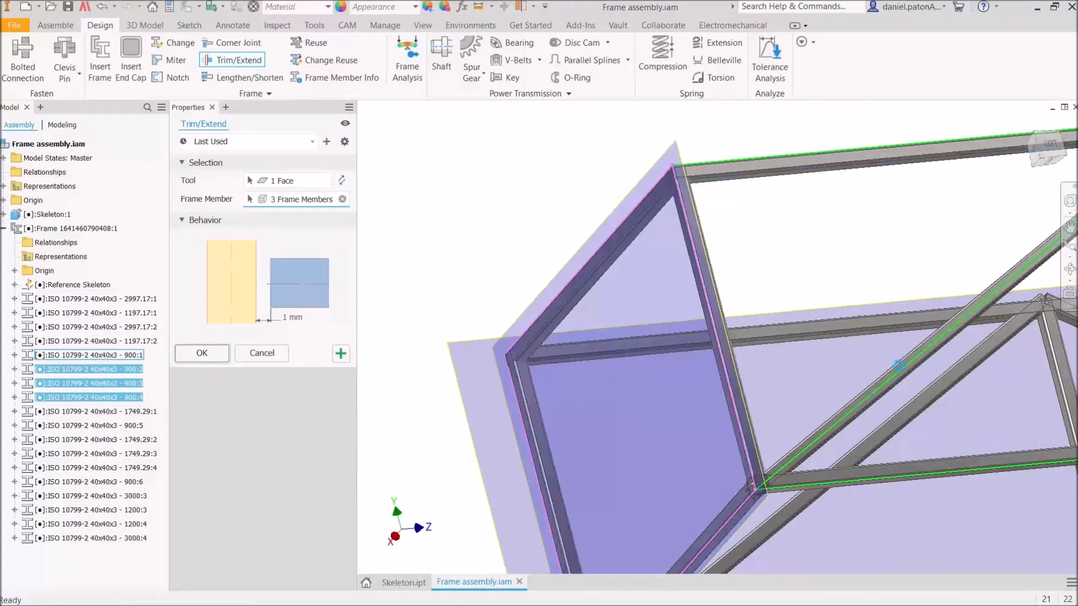
click(915, 355)
- Add the two middle posts and four diagonal braces to the selection, and trim all ten members with a 1 mm gap
middle_drag(914, 355, 665, 278)
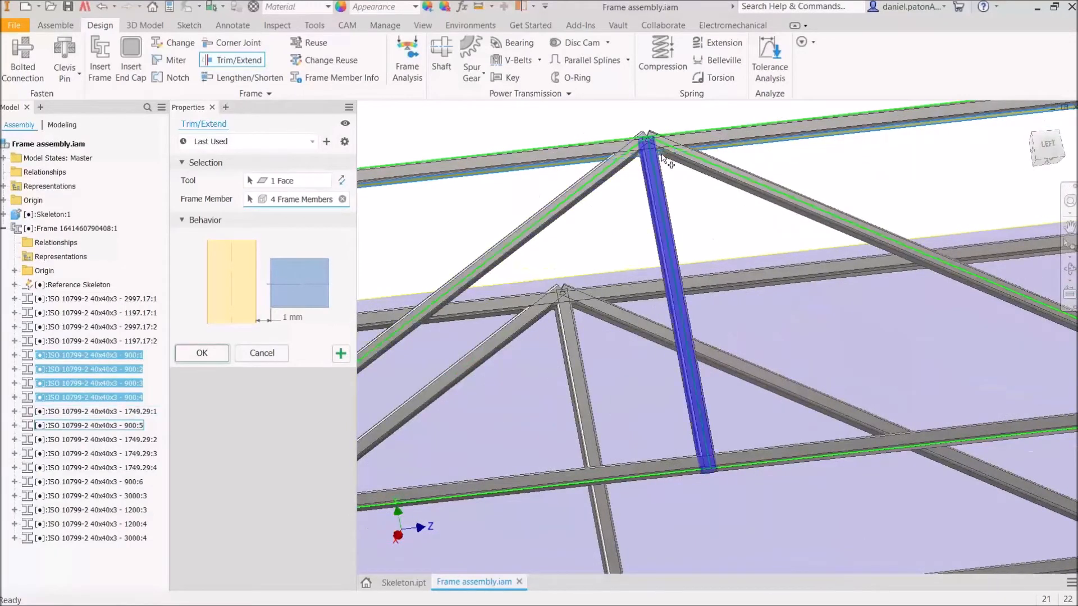
scroll(639, 143, up, 3)
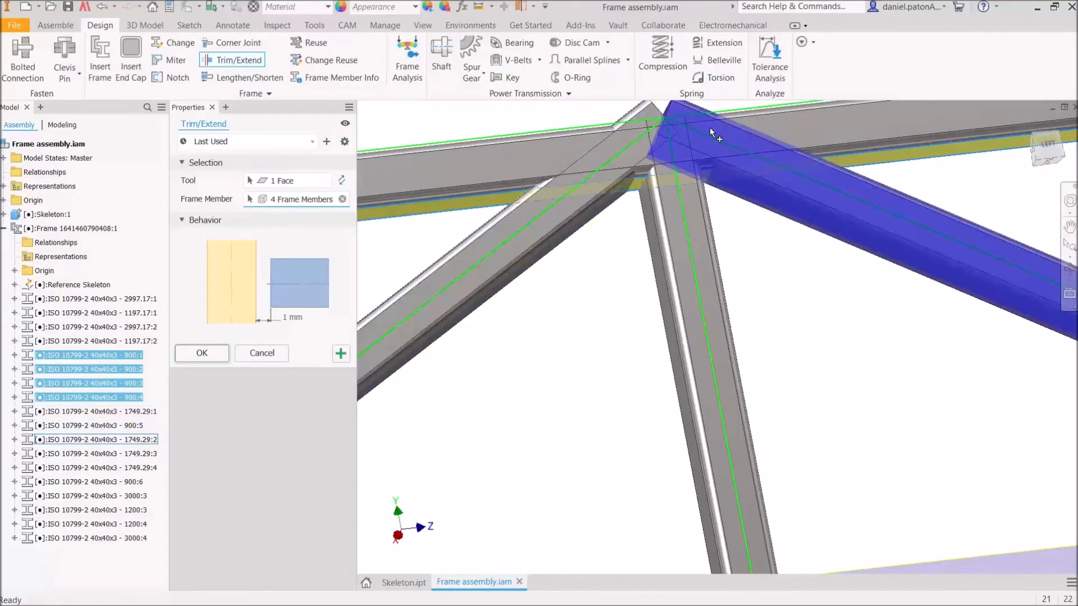
shift+middle_drag(752, 260, 695, 318)
drag(842, 208, 472, 292)
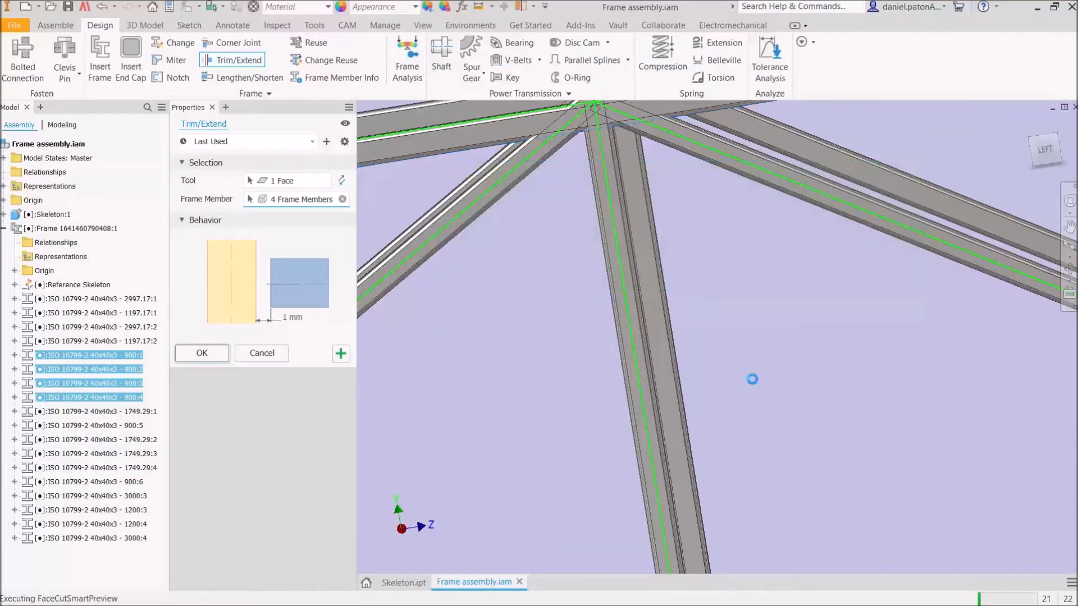
mouse_move(755, 386)
shift+middle_down()
mouse_move(742, 388)
mouse_move(755, 396)
shift+middle_up()
scroll(758, 397, down, 3)
click(292, 320)
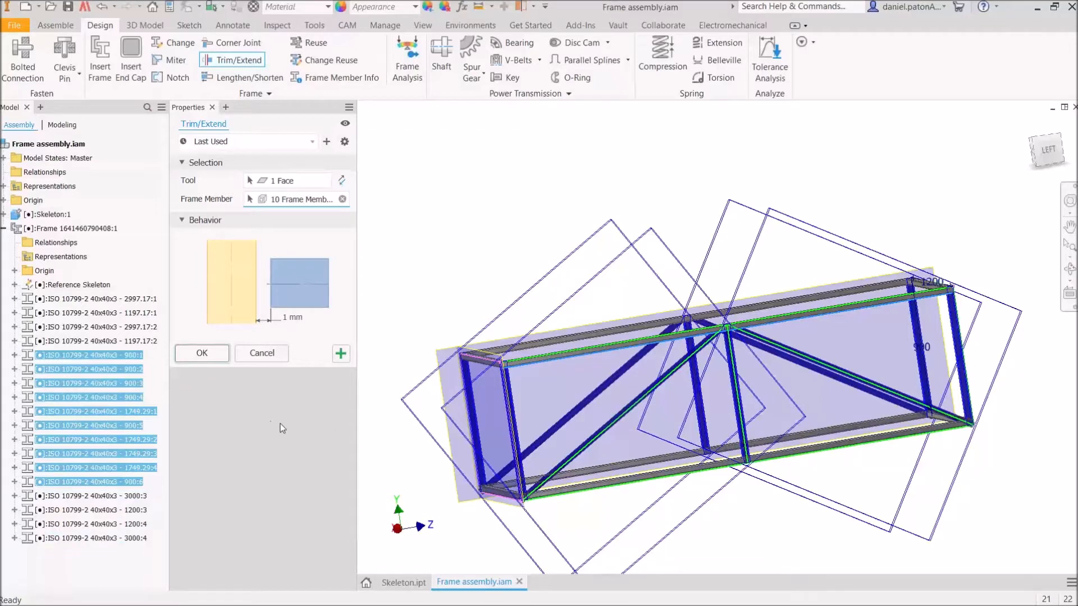
click(203, 353)
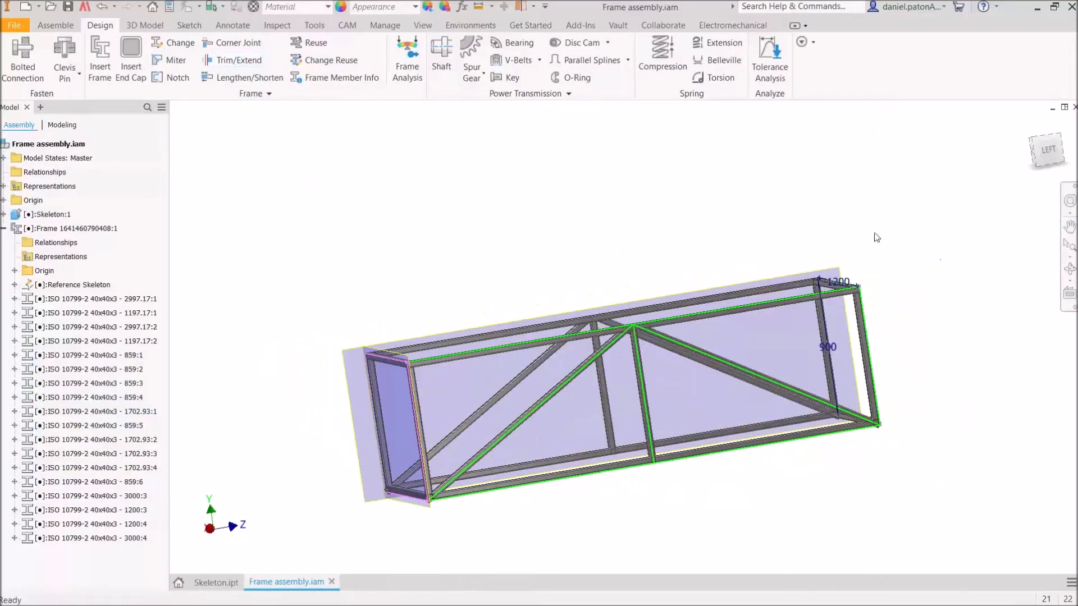
- Examine the trimmed upper ends of the braces, middle posts and corner posts beneath the upper long tubes
scroll(640, 348, up, 10)
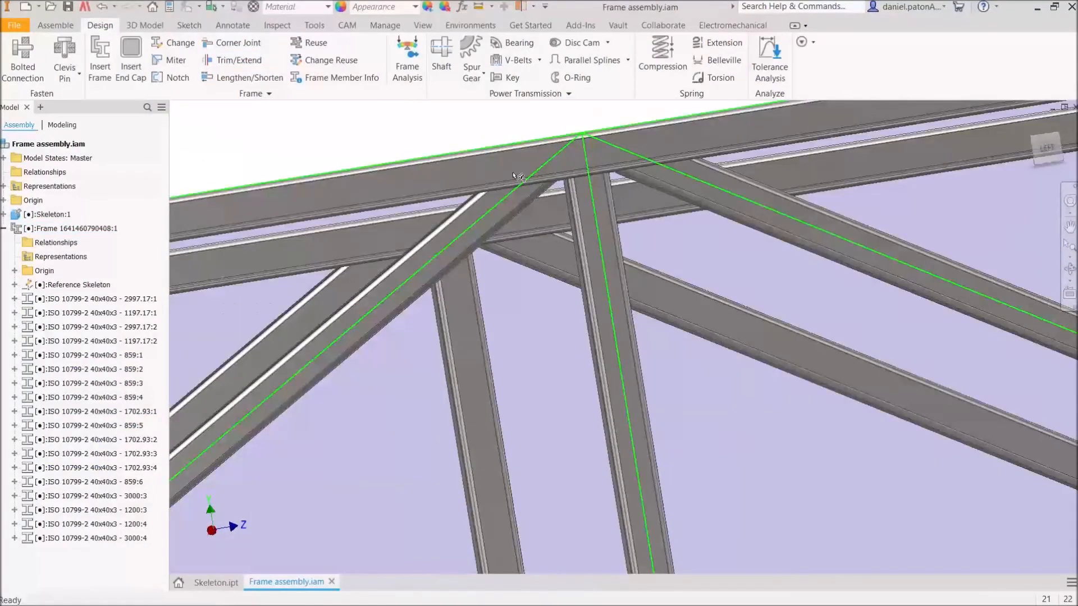
scroll(513, 175, up, 4)
shift+middle_drag(513, 175, 529, 214)
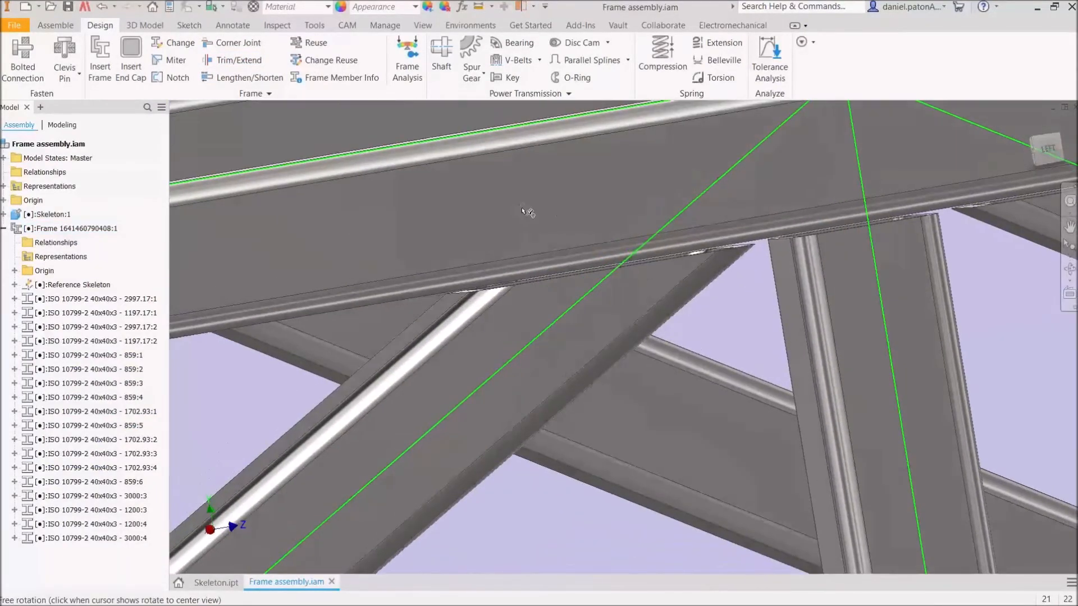
scroll(800, 263, down, 3)
scroll(665, 241, down, 5)
scroll(701, 247, up, 6)
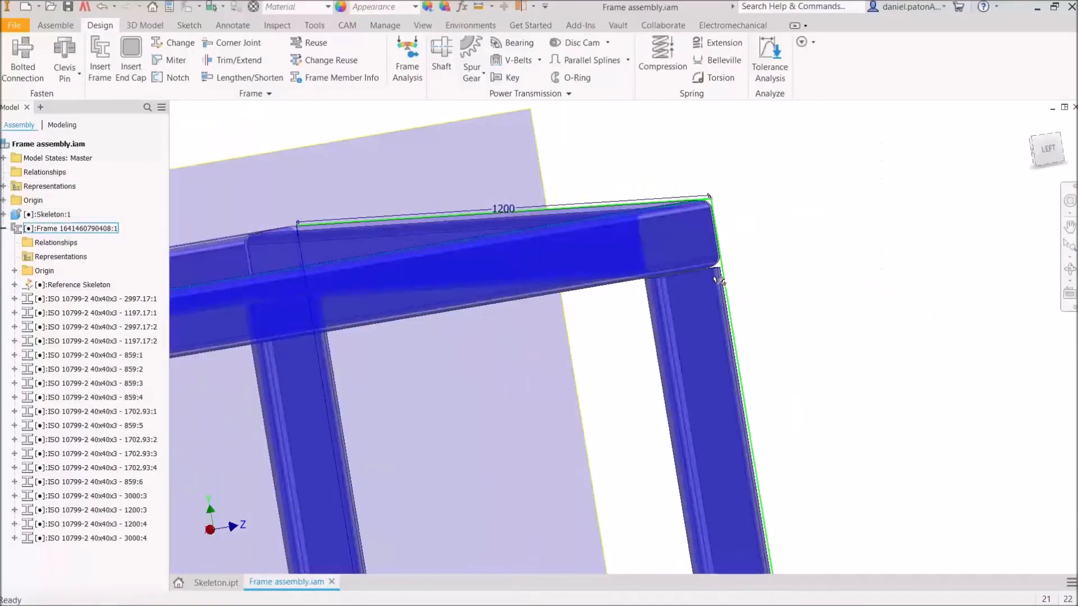
scroll(713, 285, down, 7)
shift+middle_drag(724, 297, 753, 333)
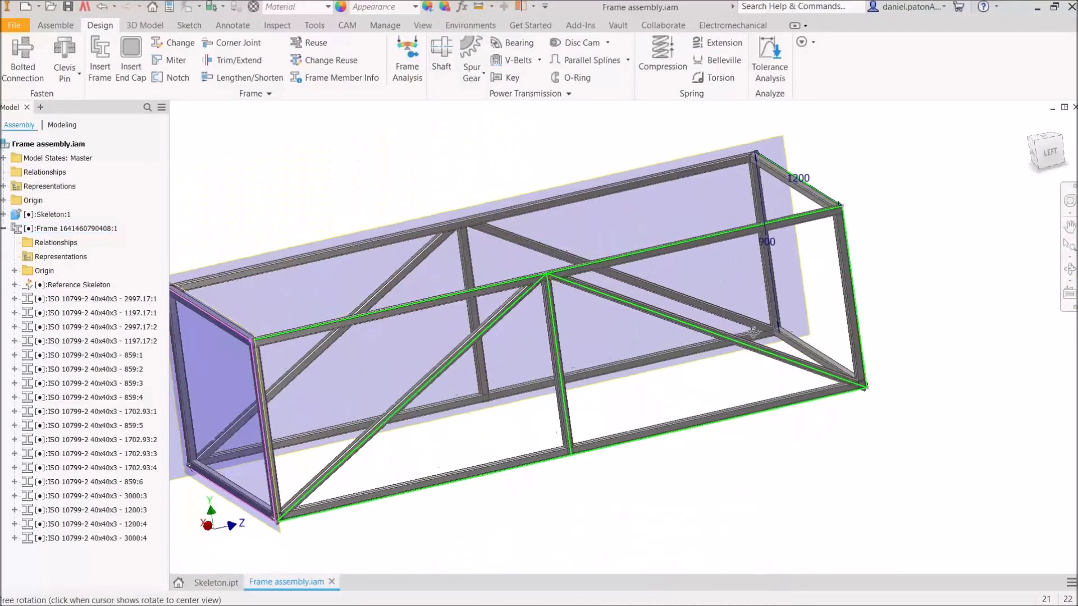
scroll(487, 344, up, 4)
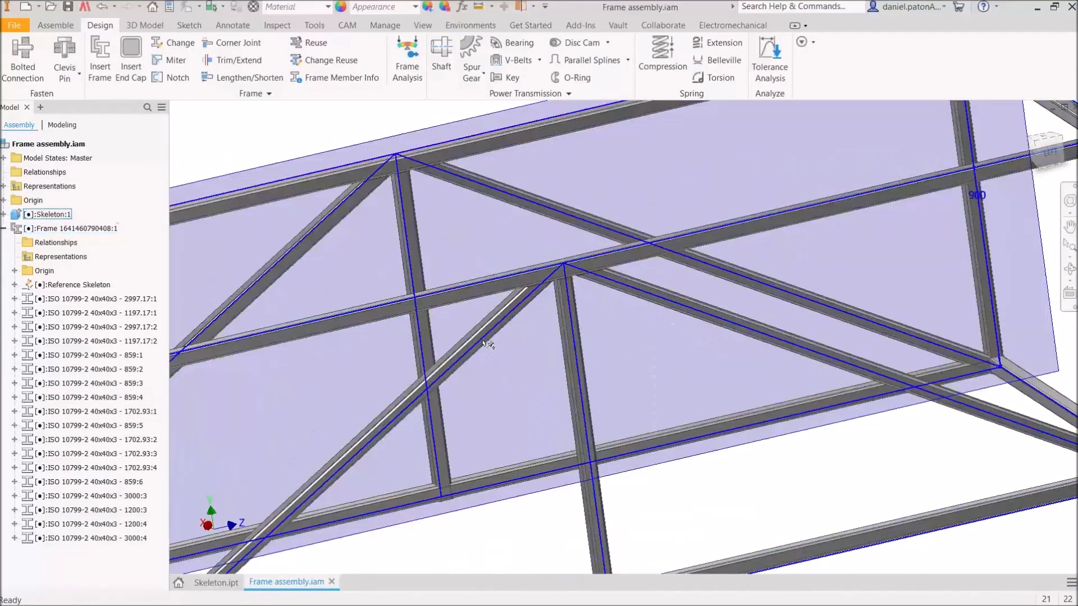
middle_drag(779, 509, 740, 470)
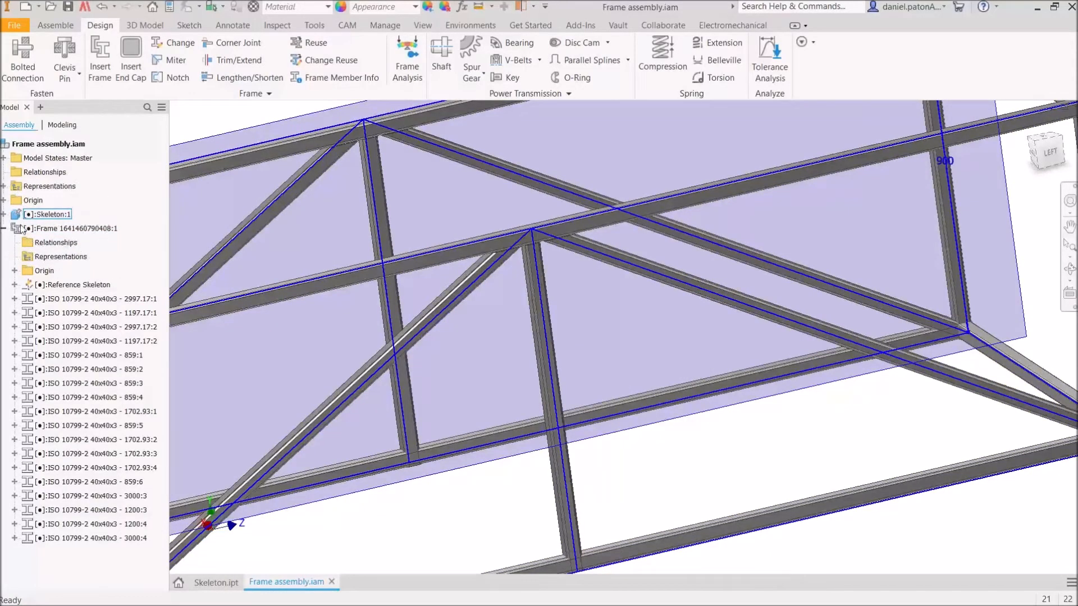
- Hide the skeleton part so that only the frame members are displayed in the assembly
click(4, 228)
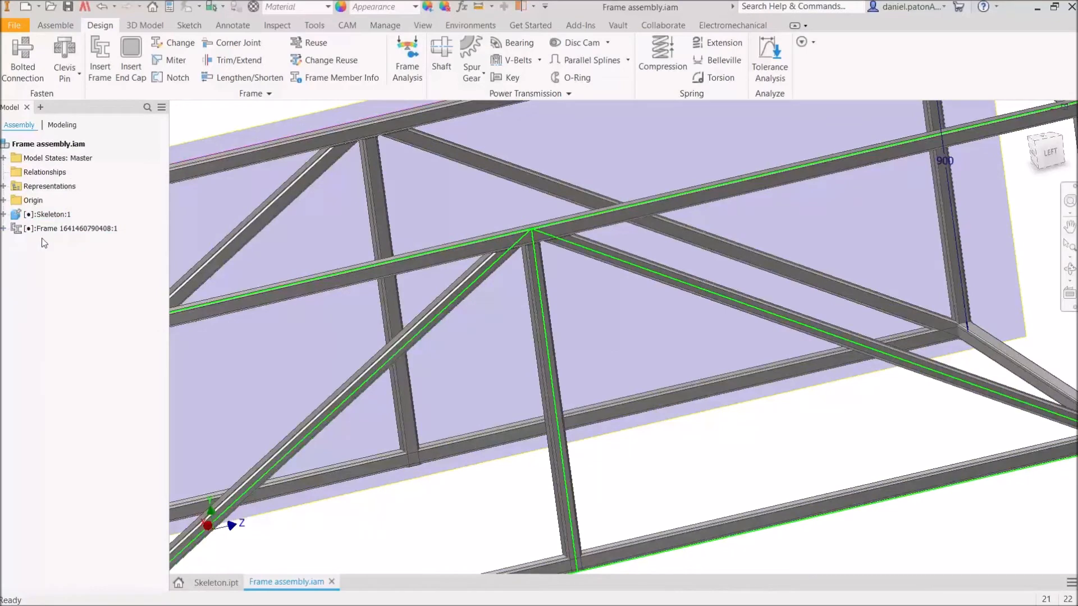
click(49, 215)
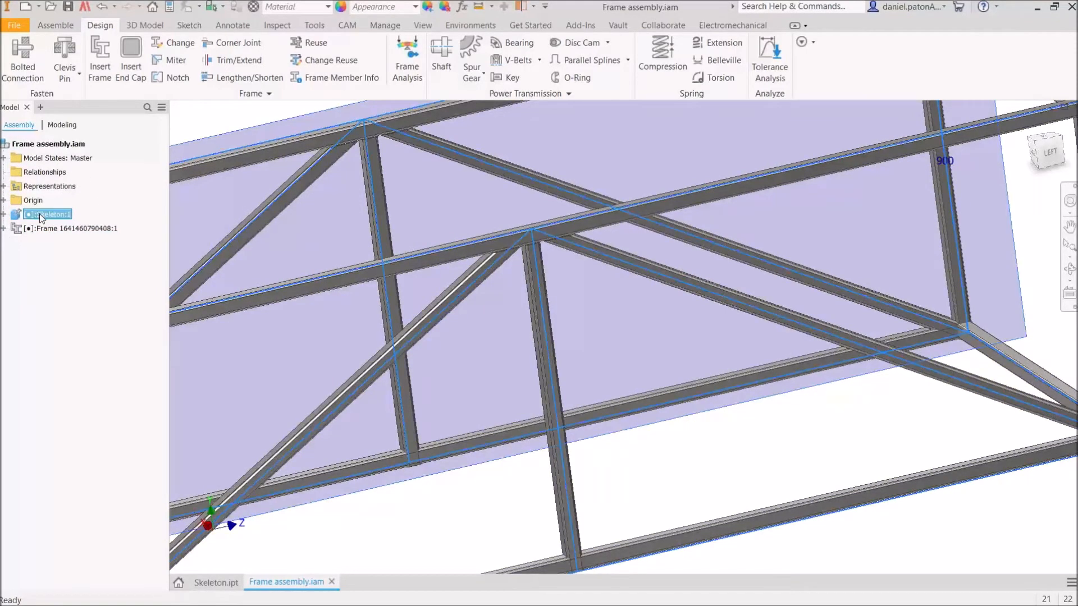
click(44, 230)
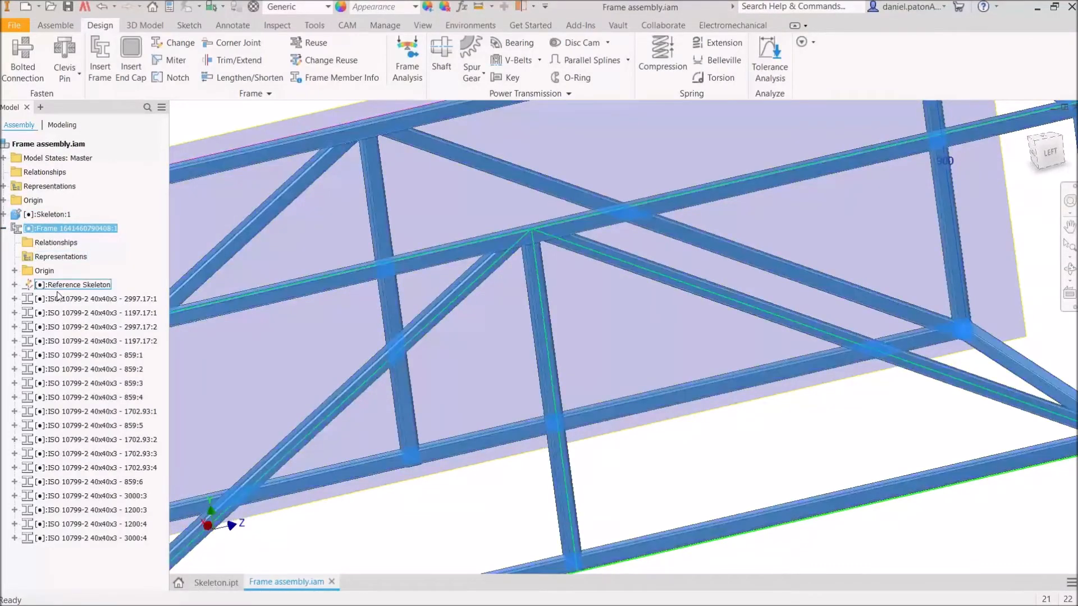
click(90, 313)
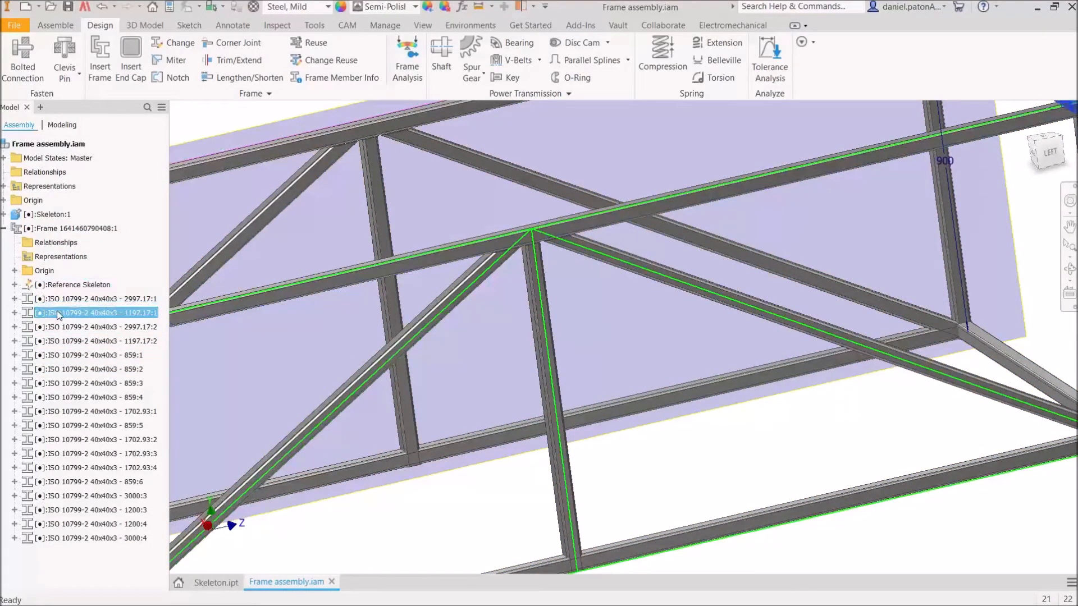
click(42, 214)
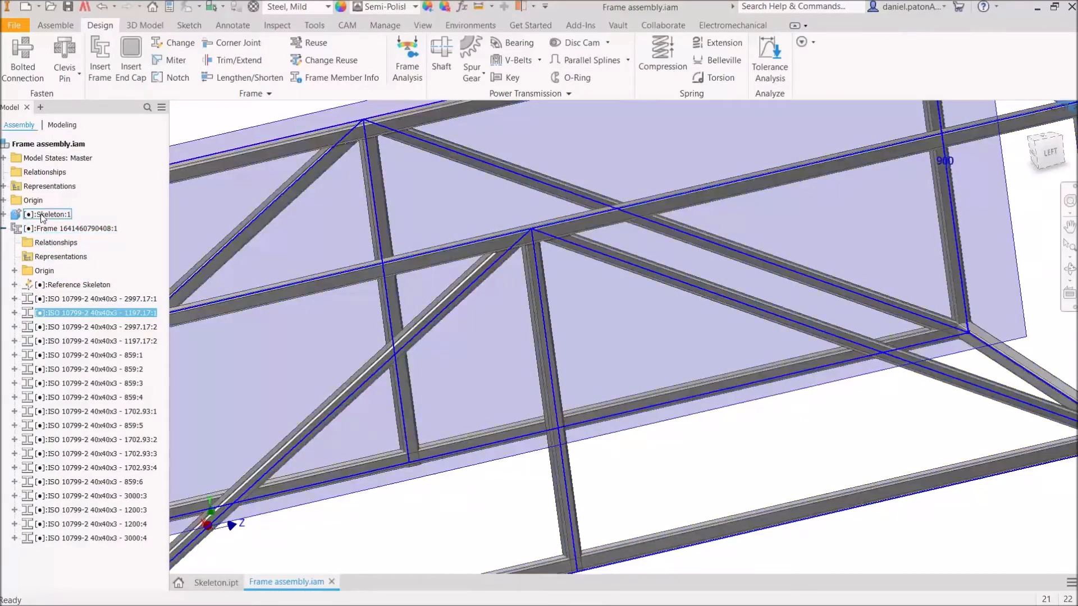
right_click(42, 213)
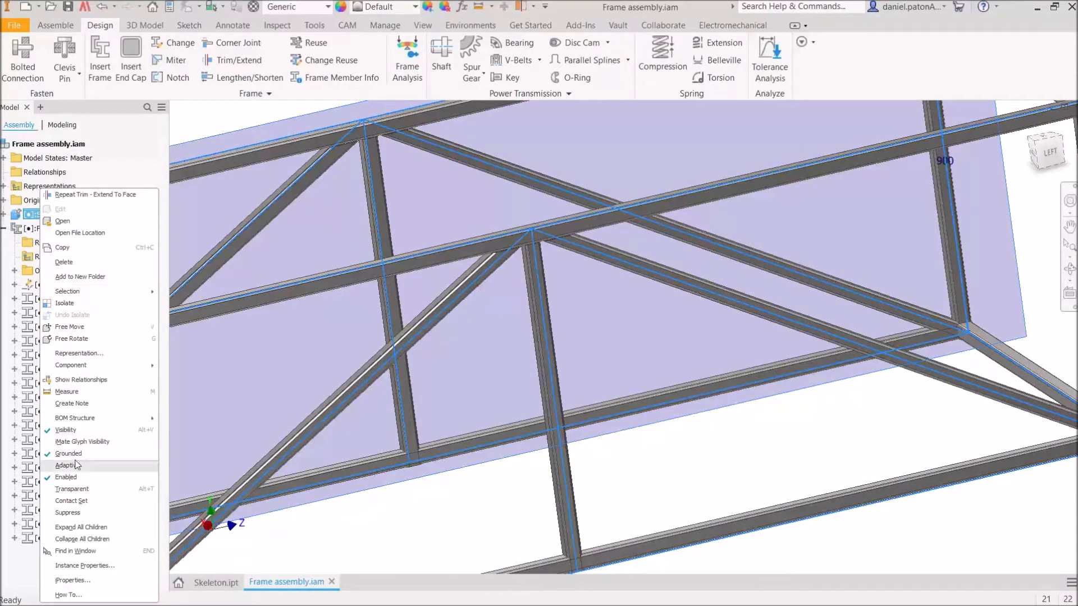
click(66, 430)
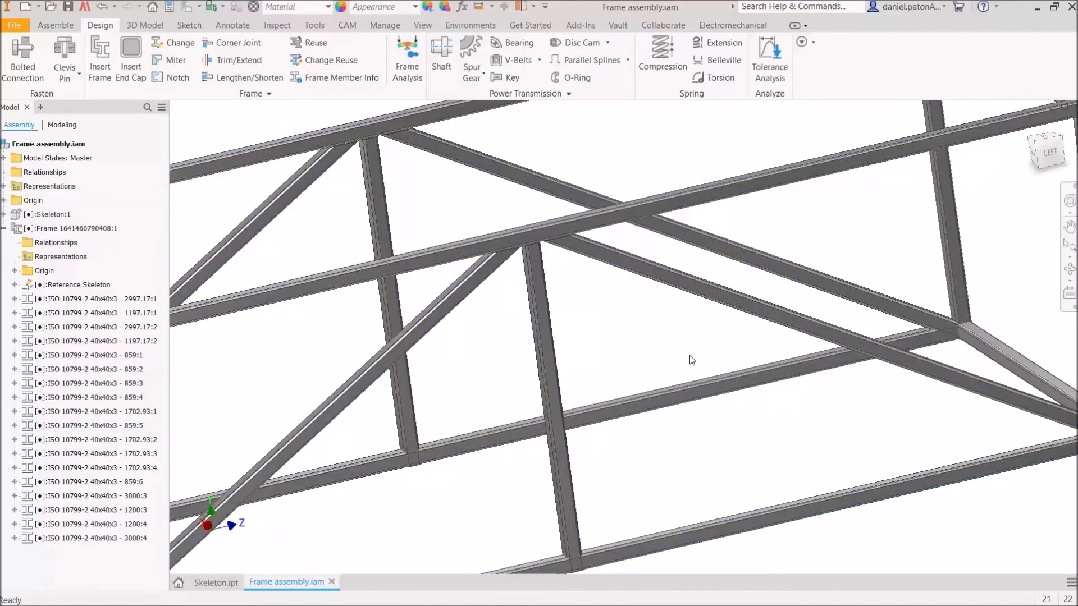
- Examine the lower joints of the frame, including the middle posts' feet and the corner where post, brace and bottom tubes meet
scroll(695, 368, down, 6)
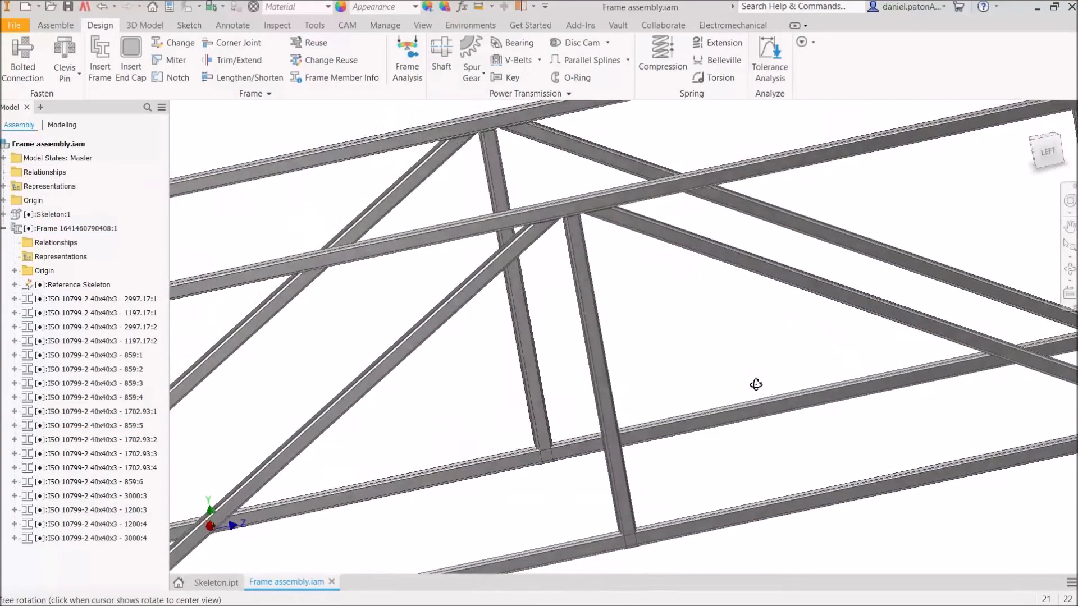
shift+middle_drag(736, 461, 706, 413)
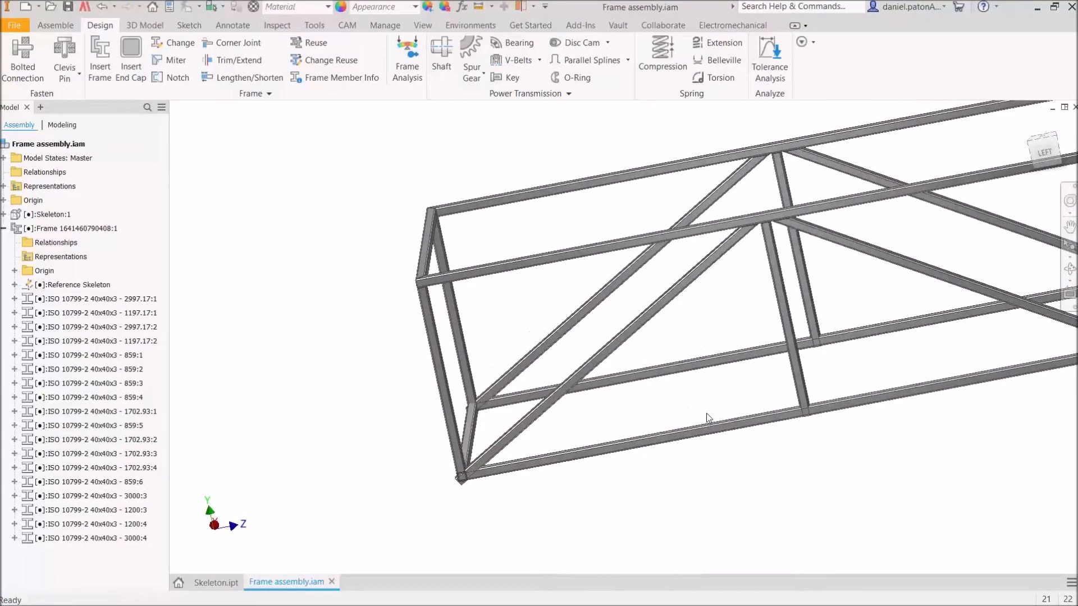
shift+middle_drag(655, 513, 712, 546)
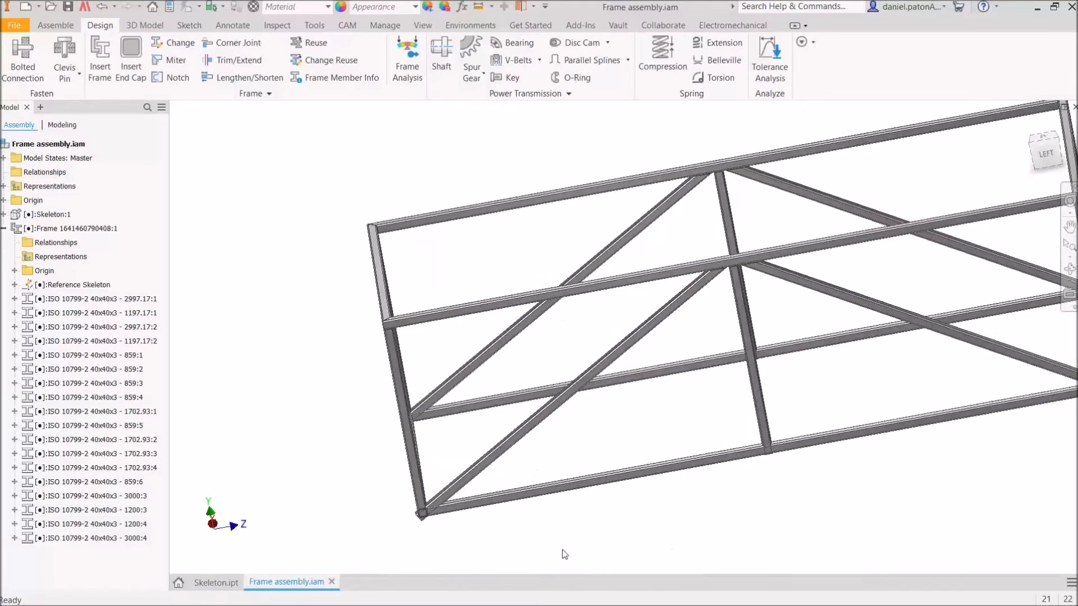
middle_drag(684, 430, 662, 438)
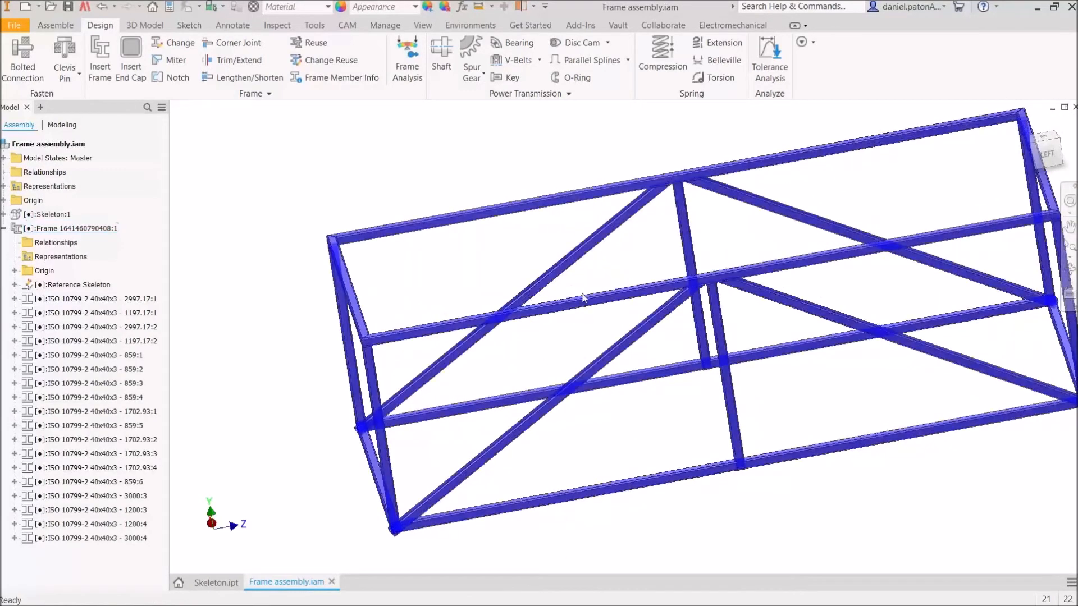
scroll(373, 349, down, 4)
middle_drag(553, 370, 366, 365)
scroll(362, 366, up, 5)
shift+middle_drag(526, 368, 575, 429)
scroll(629, 409, down, 5)
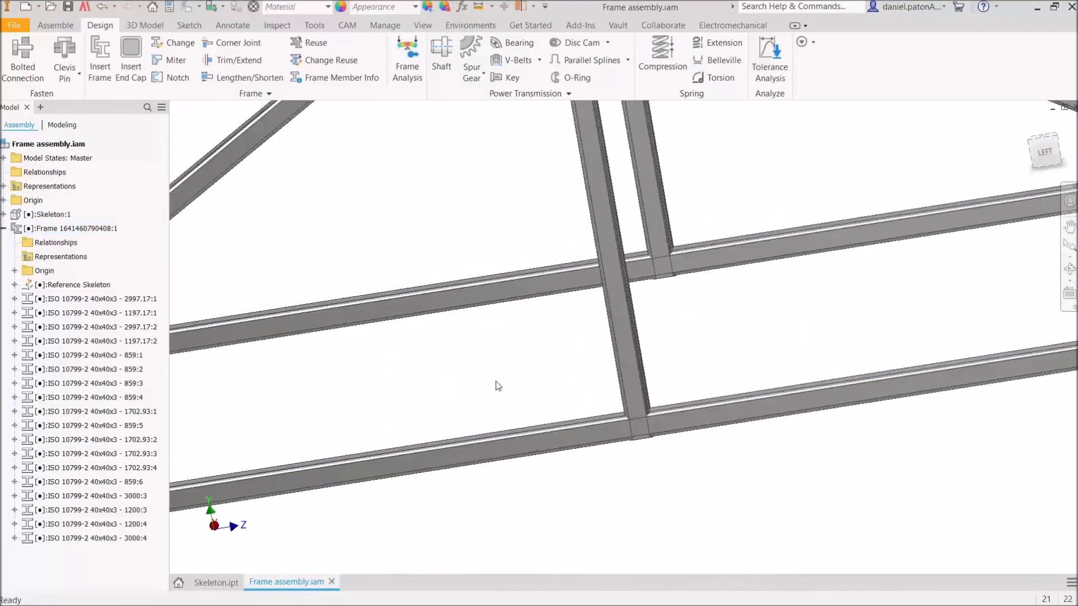
scroll(477, 390, up, 4)
scroll(583, 391, down, 3)
scroll(568, 389, up, 4)
scroll(578, 380, down, 3)
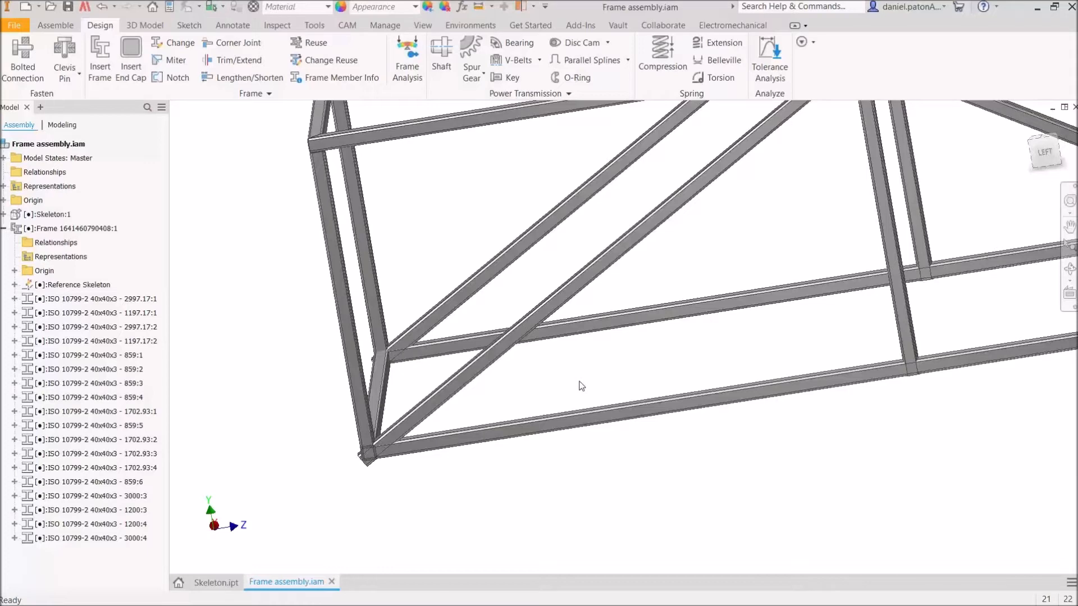
shift+middle_drag(448, 350, 454, 372)
scroll(360, 471, up, 3)
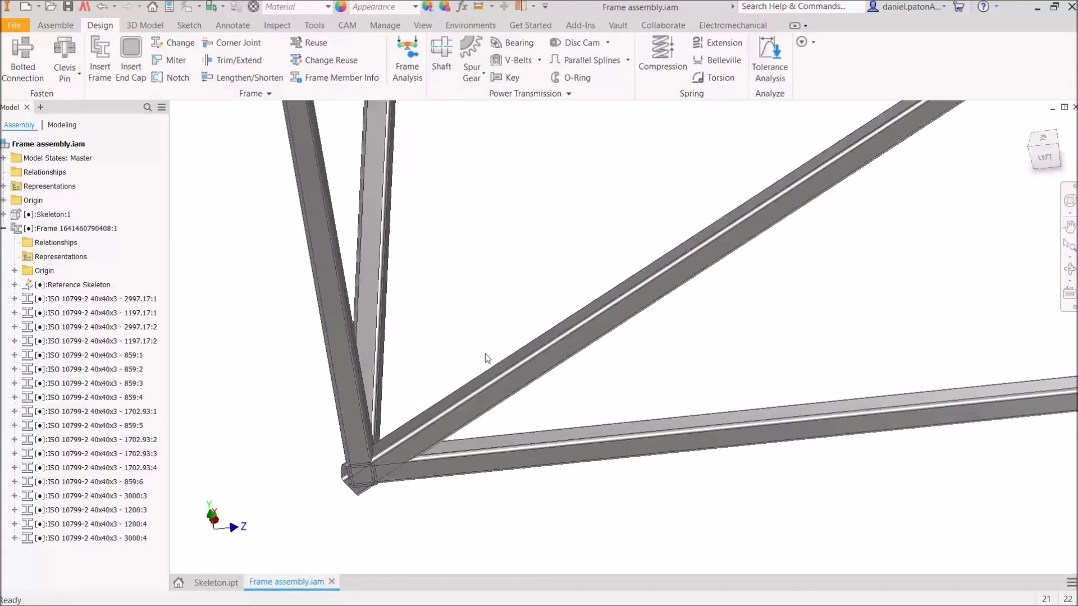
click(527, 367)
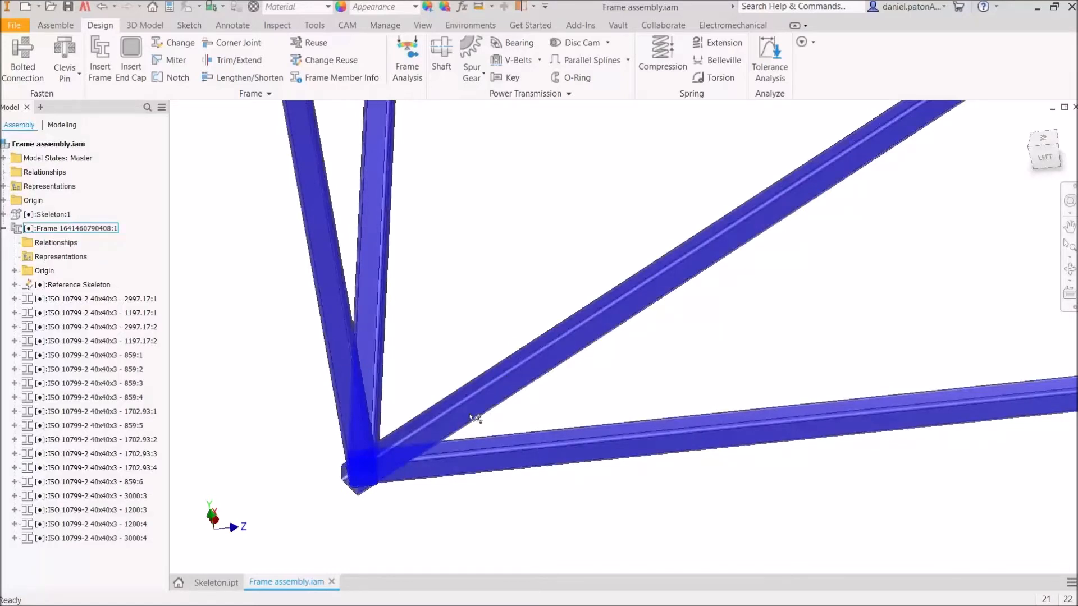
click(461, 315)
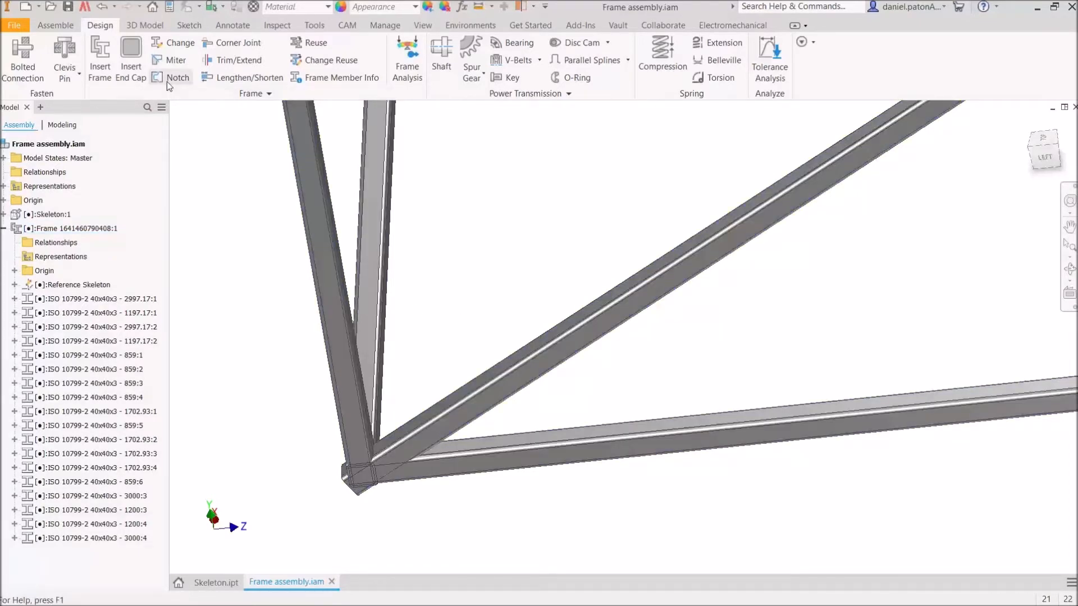
- Notch the long and short bottom tubes against the corner post, using the basic profile with a 1 mm offset
click(174, 78)
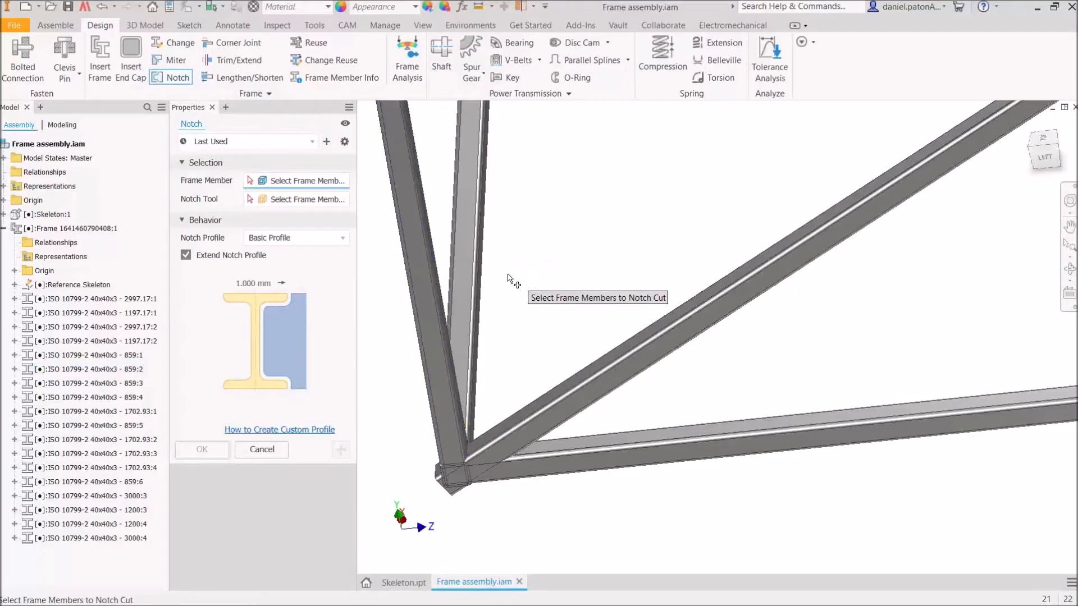
middle_drag(536, 280, 599, 230)
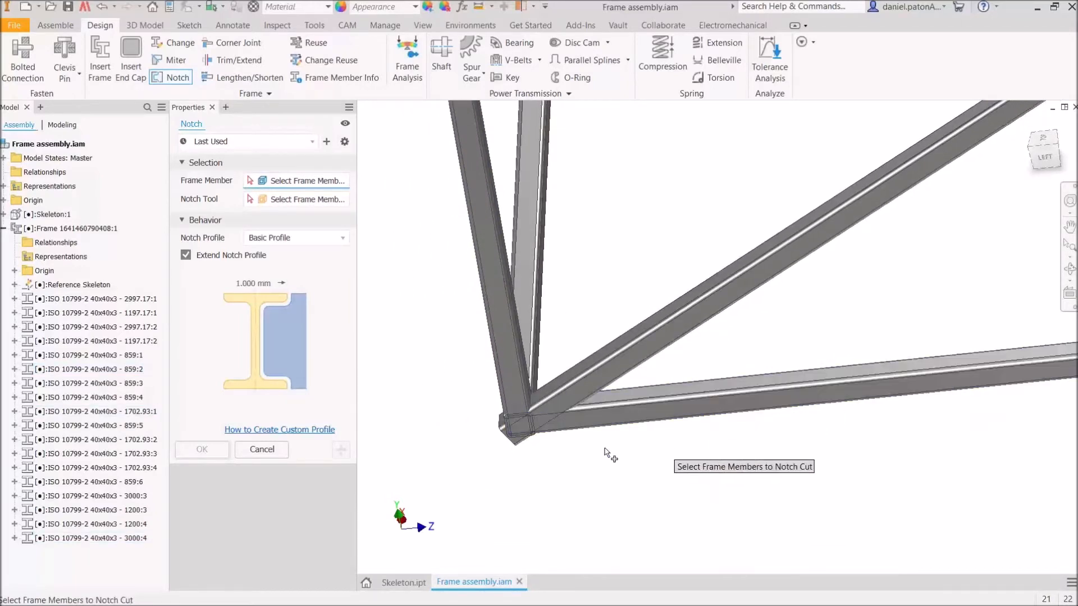
click(618, 413)
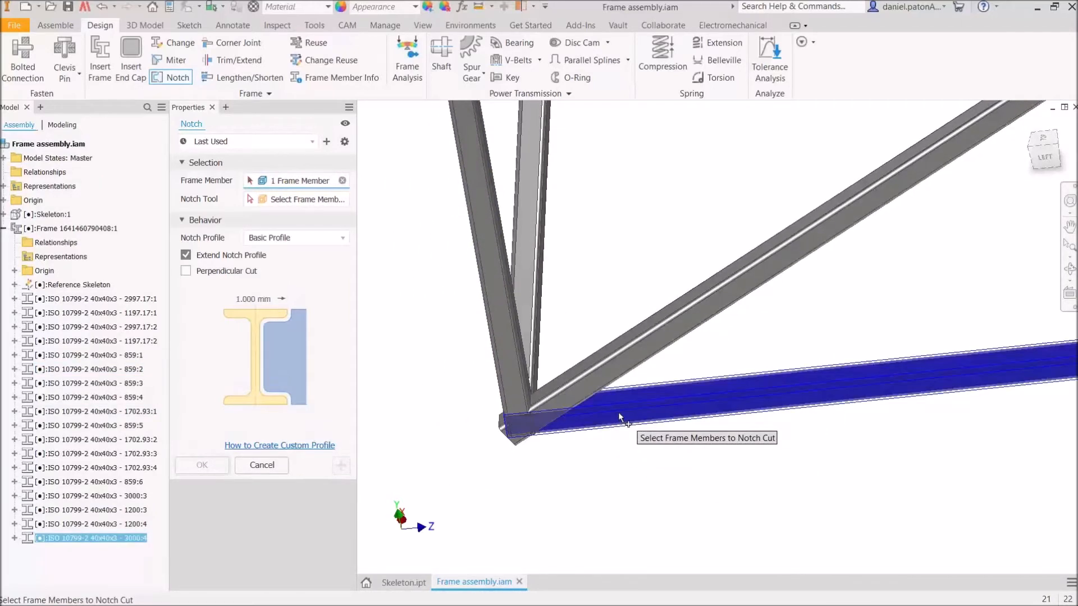
click(537, 326)
click(204, 205)
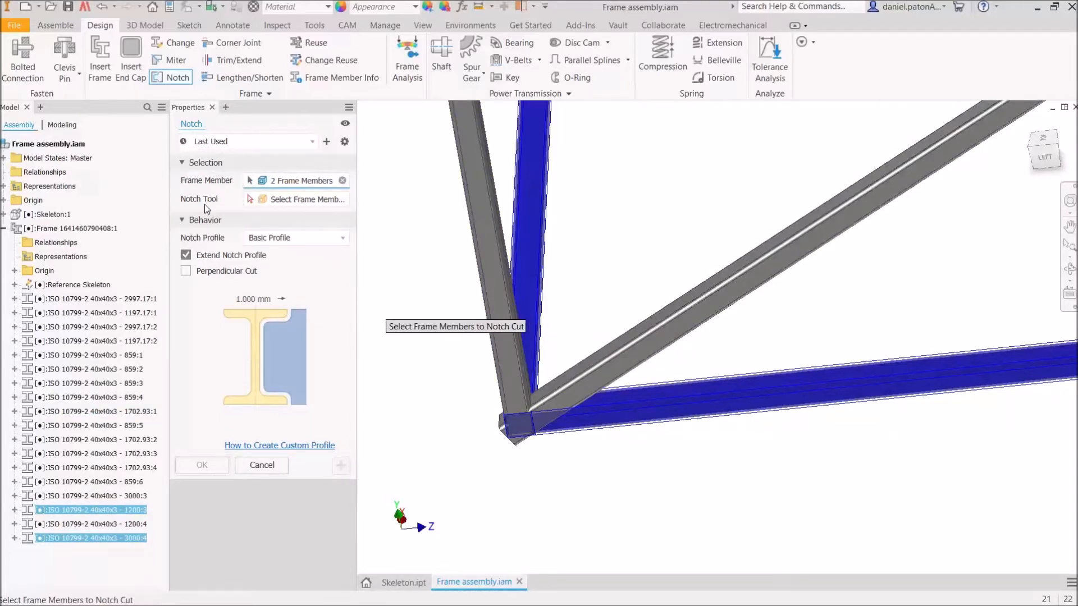
click(295, 202)
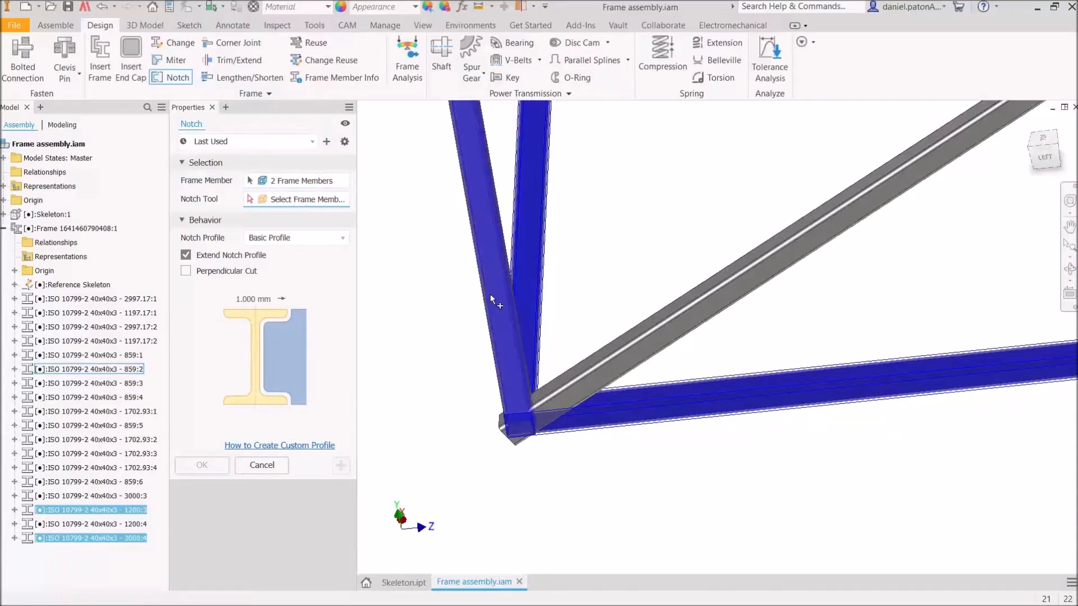
click(499, 316)
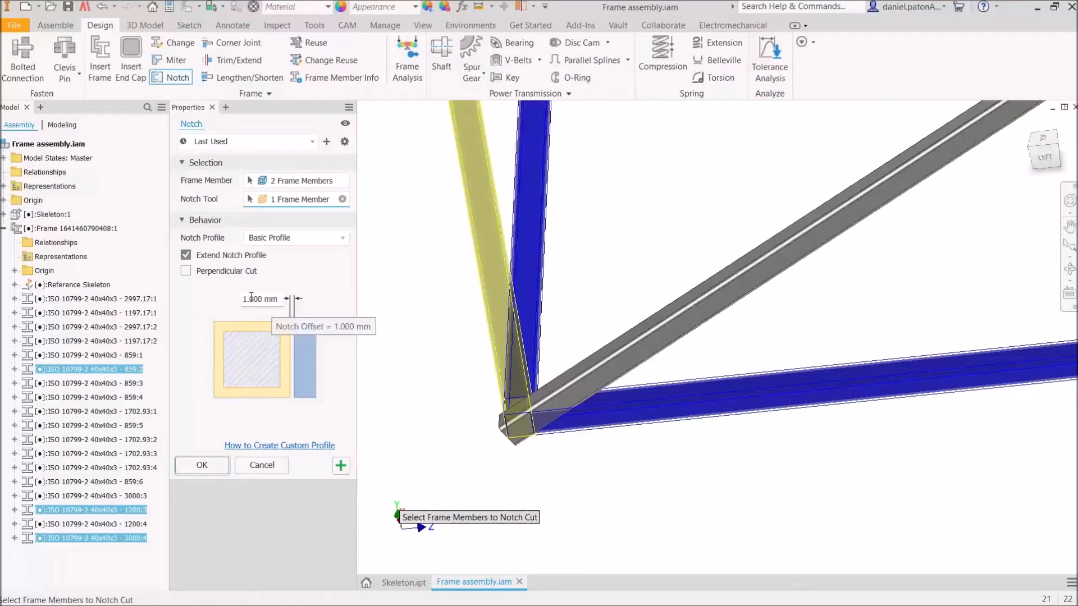
click(216, 471)
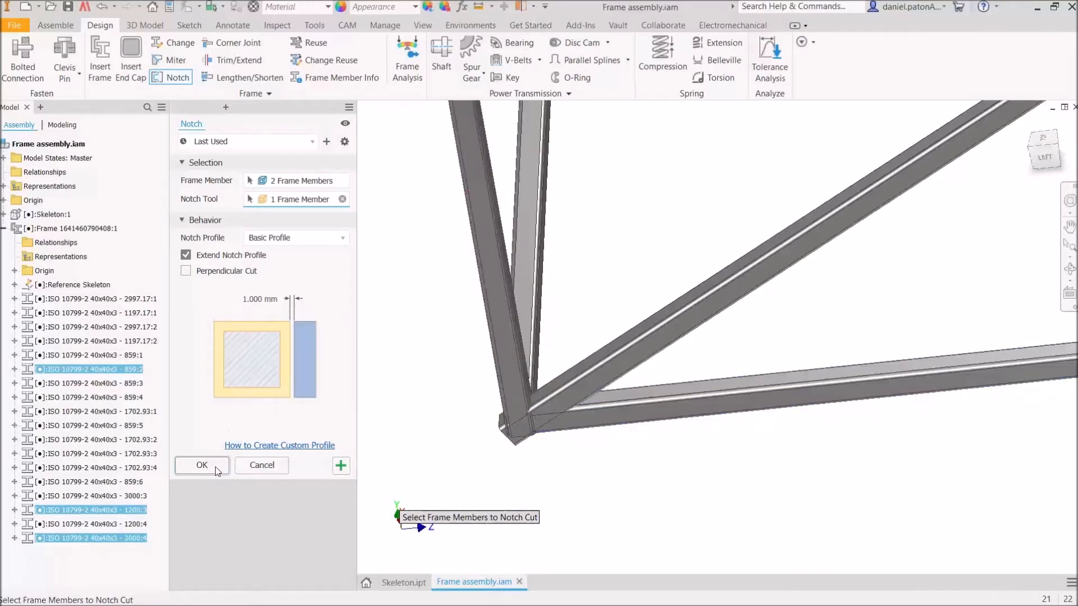
- Switch selection to part priority and hide the diagonal brace at the notched lower corner
shift+middle_drag(533, 452, 535, 467)
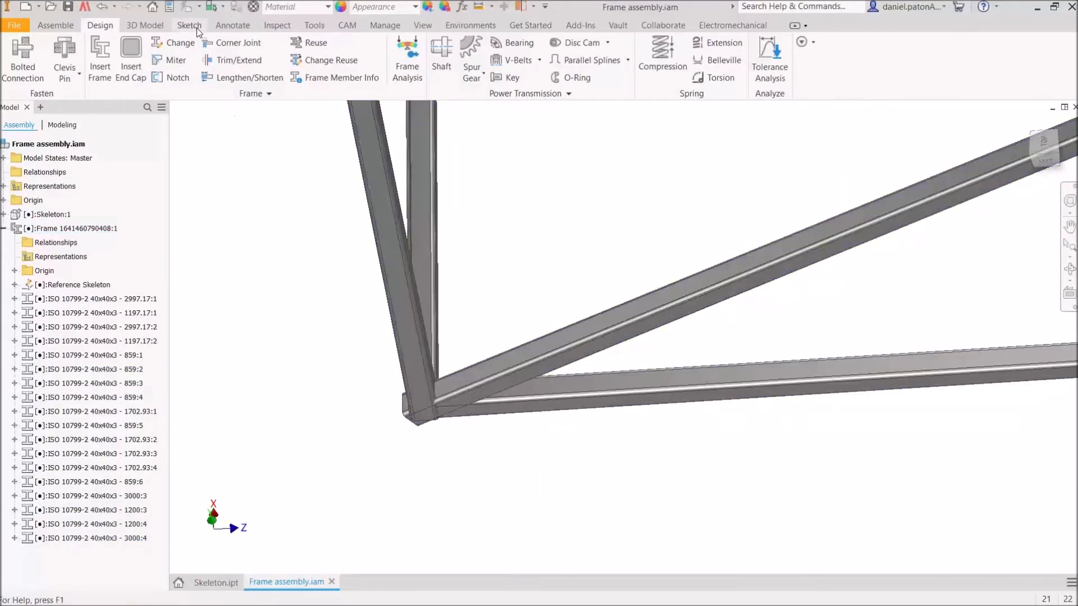
click(223, 7)
click(229, 42)
click(517, 357)
right_click(565, 274)
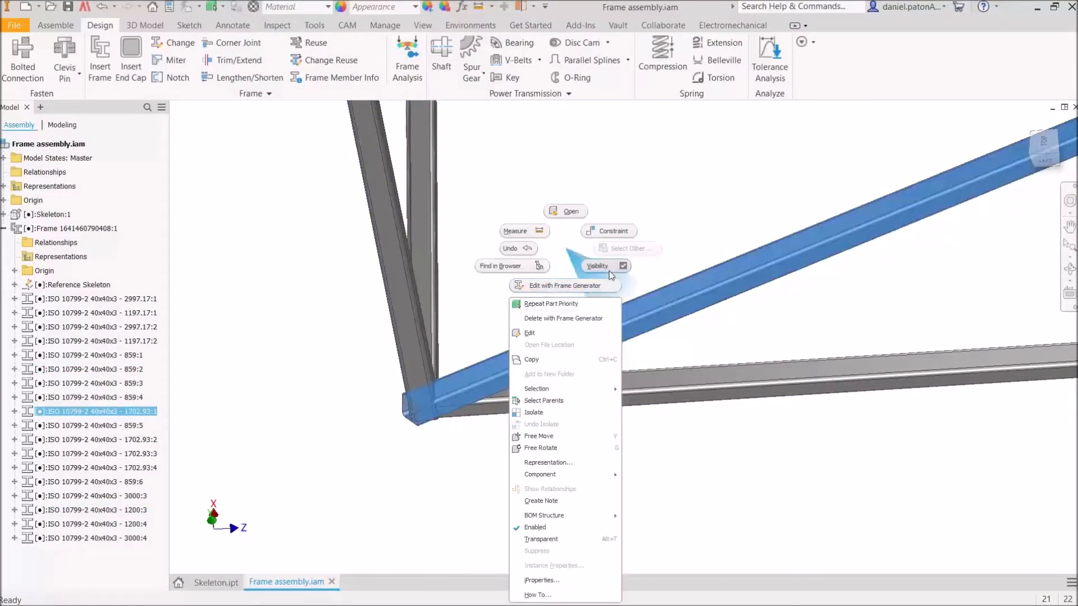
click(609, 269)
- Hide the corner post to expose the notched ends of the two bottom tubes
shift+middle_drag(528, 343, 477, 359)
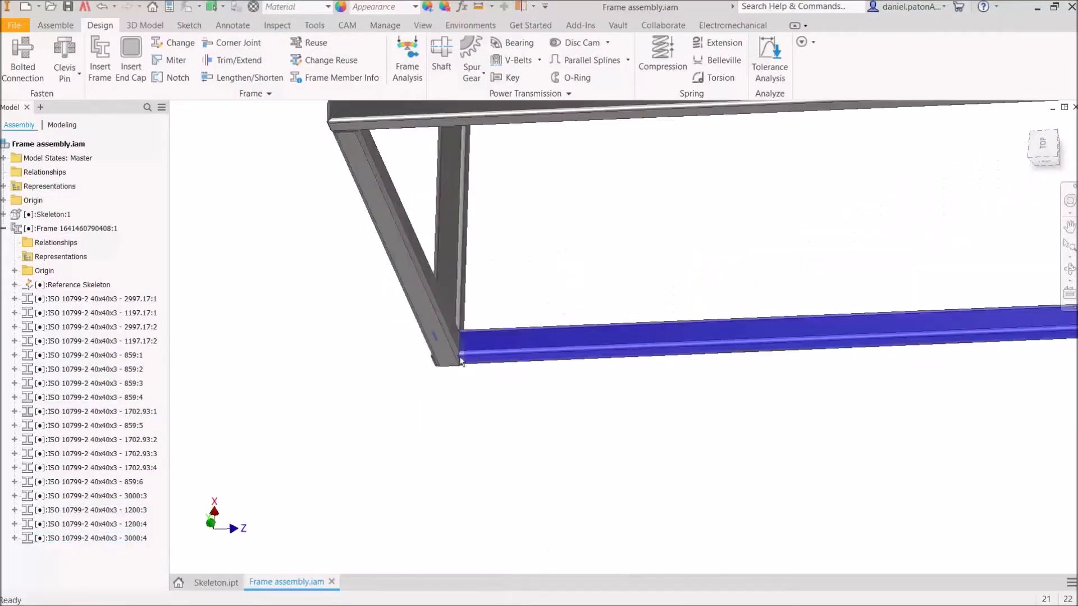
scroll(466, 353, up, 4)
scroll(483, 334, up, 4)
shift+middle_drag(536, 378, 551, 384)
middle_drag(454, 246, 625, 418)
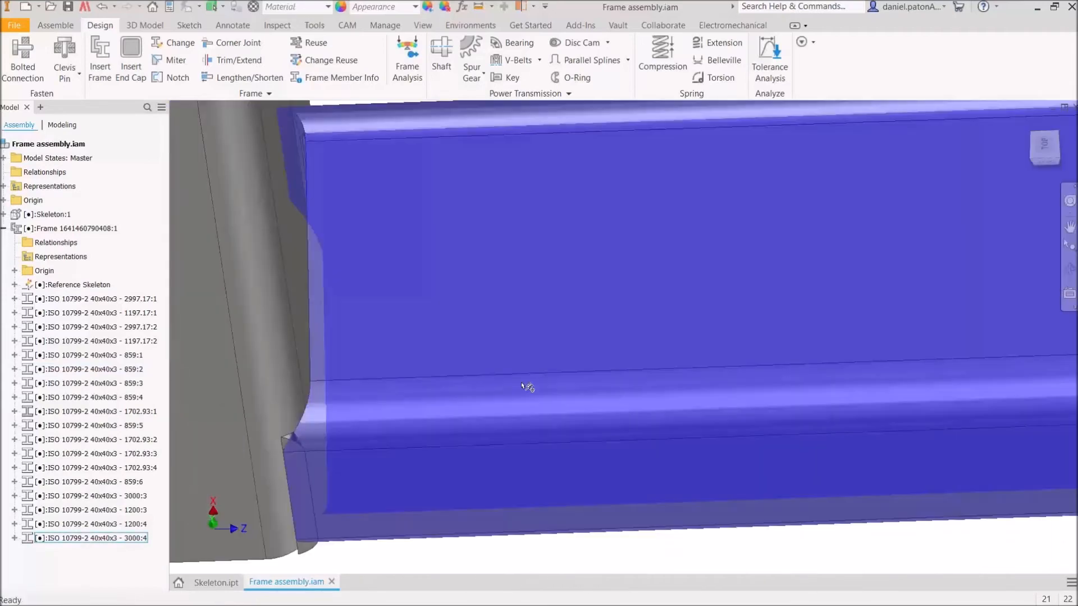
middle_drag(471, 379, 649, 431)
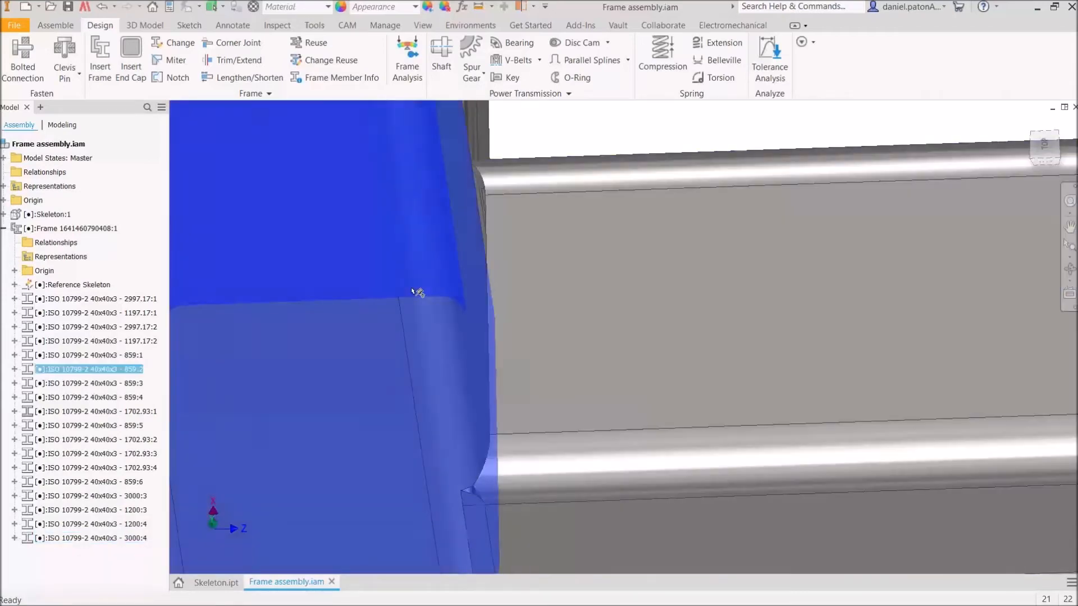
right_click(410, 288)
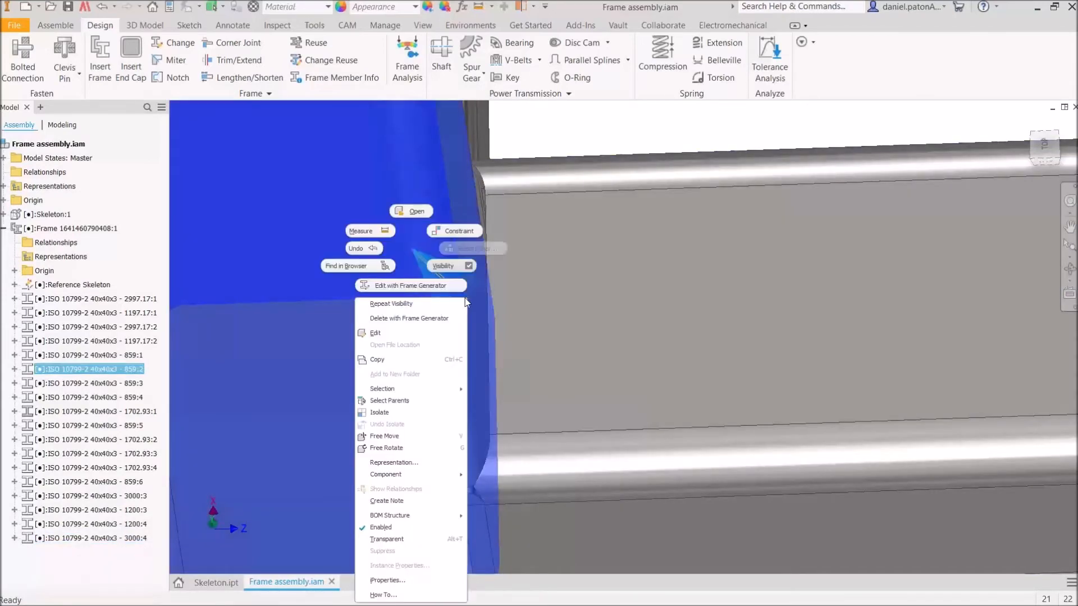
click(452, 267)
- Examine the notched ends of the long and short bottom tubes where they follow the corner post's profile
scroll(468, 284, down, 4)
shift+middle_drag(467, 286, 522, 364)
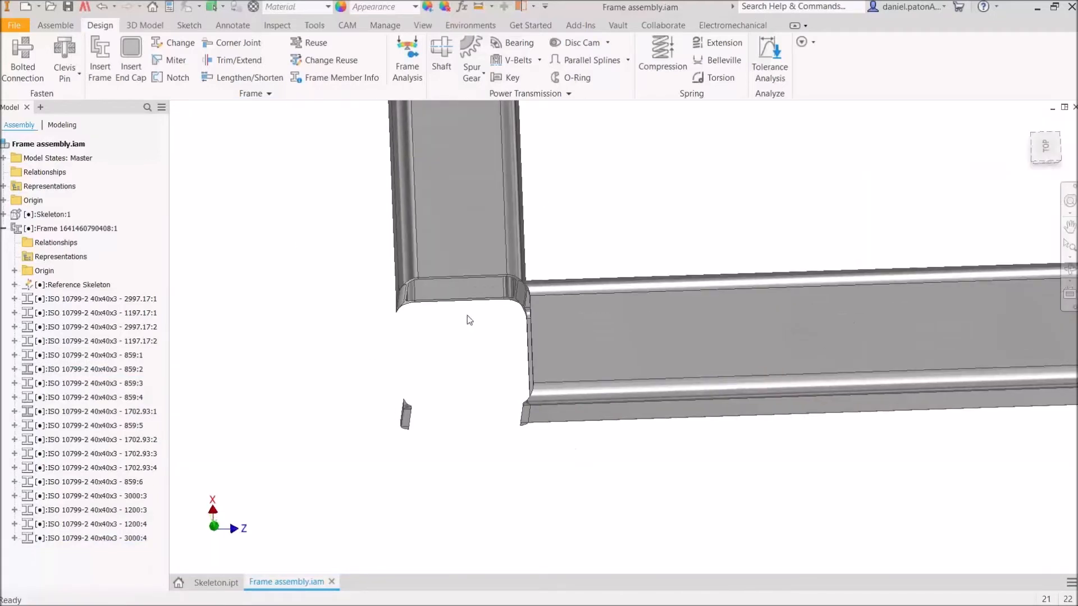
scroll(396, 286, up, 5)
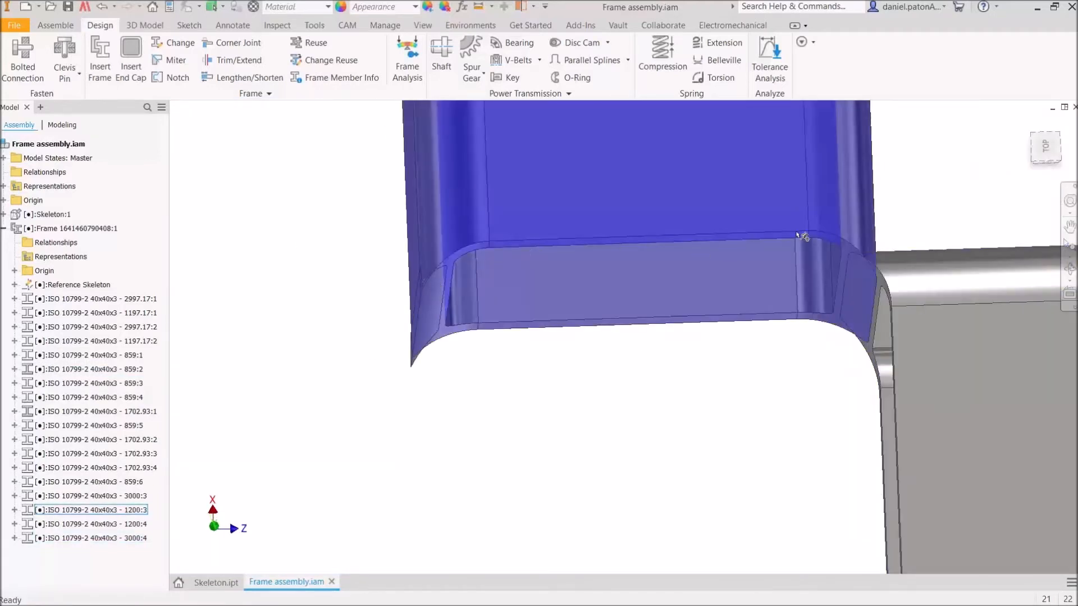
middle_drag(795, 331, 542, 179)
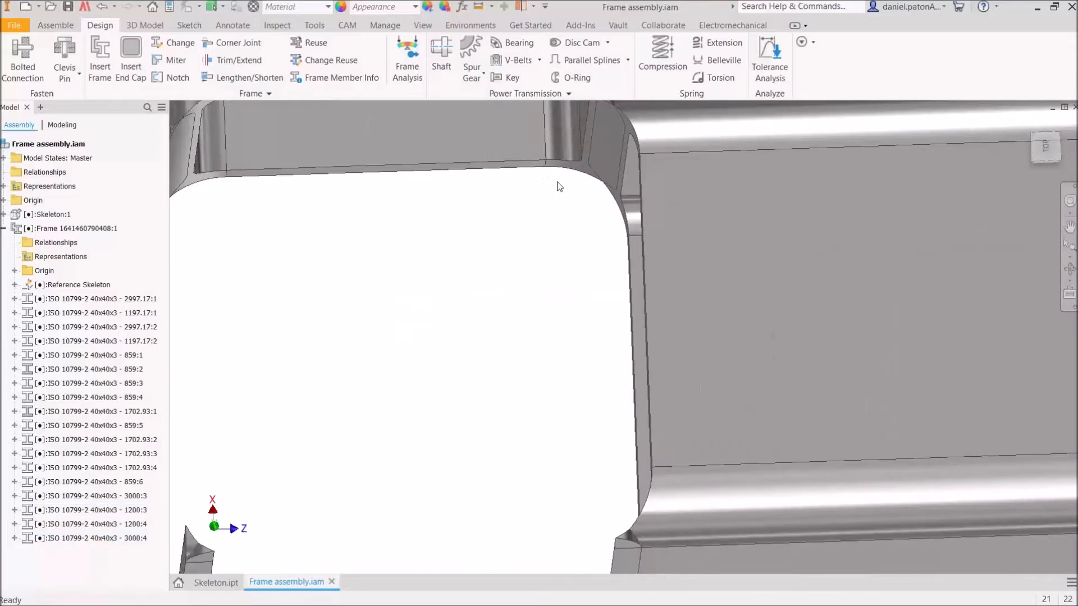
scroll(558, 170, down, 3)
middle_drag(430, 145, 448, 209)
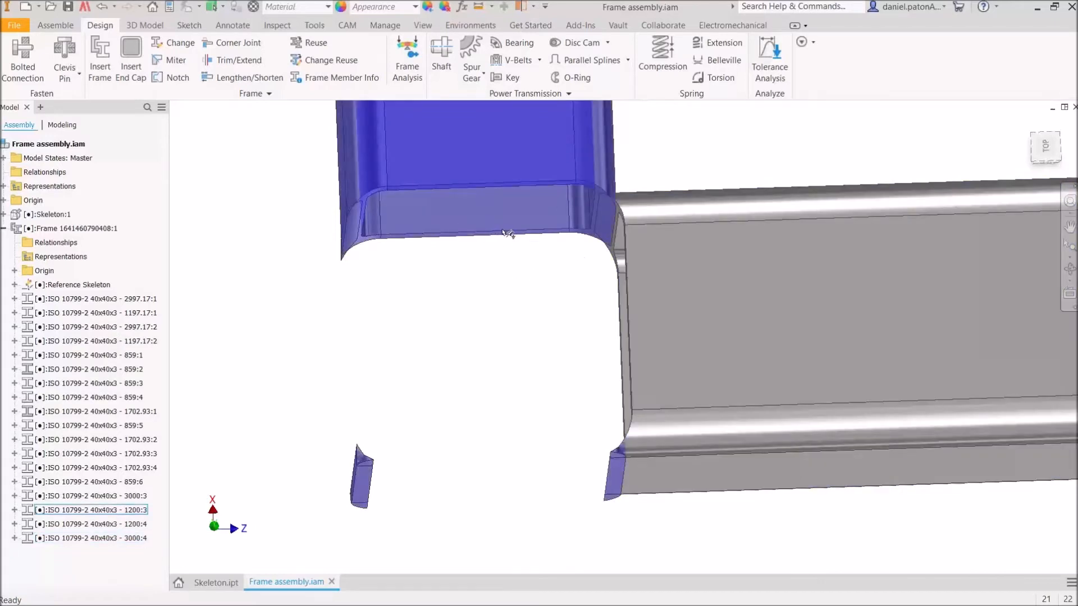
middle_drag(520, 350, 501, 335)
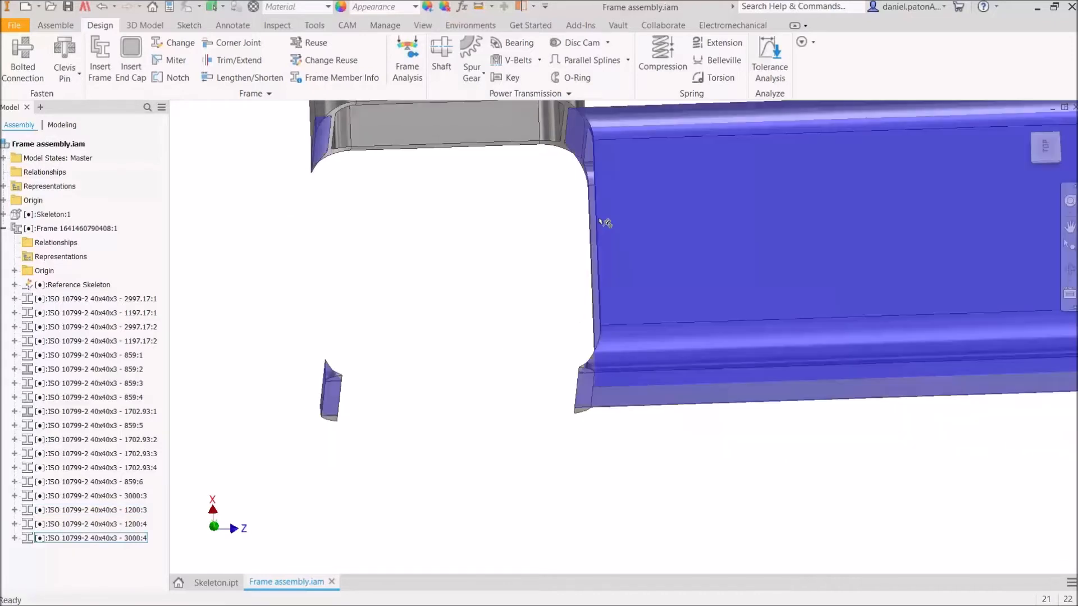
scroll(496, 180, up, 3)
middle_drag(496, 180, 506, 293)
- Restore the display of the hidden corner post and diagonal brace
scroll(589, 197, down, 4)
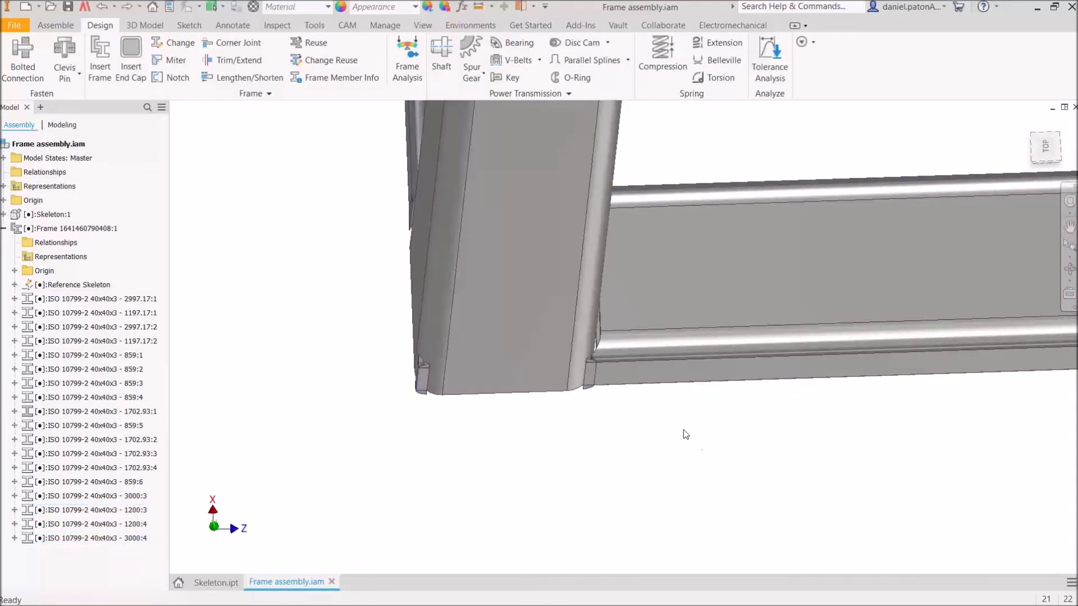
scroll(654, 457, down, 3)
middle_drag(654, 457, 661, 534)
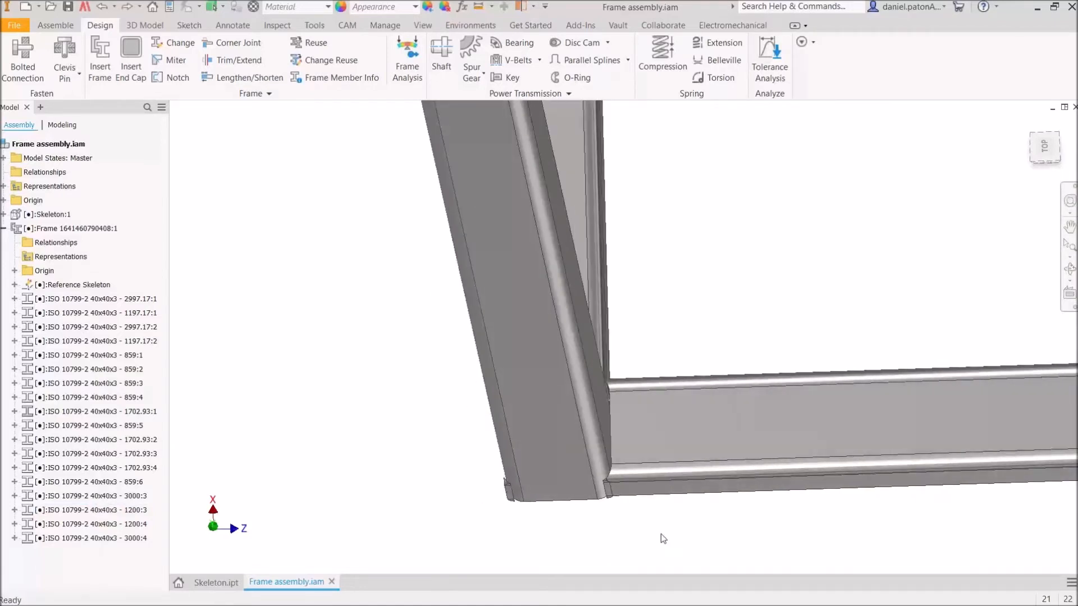
scroll(706, 319, down, 5)
middle_drag(706, 318, 623, 373)
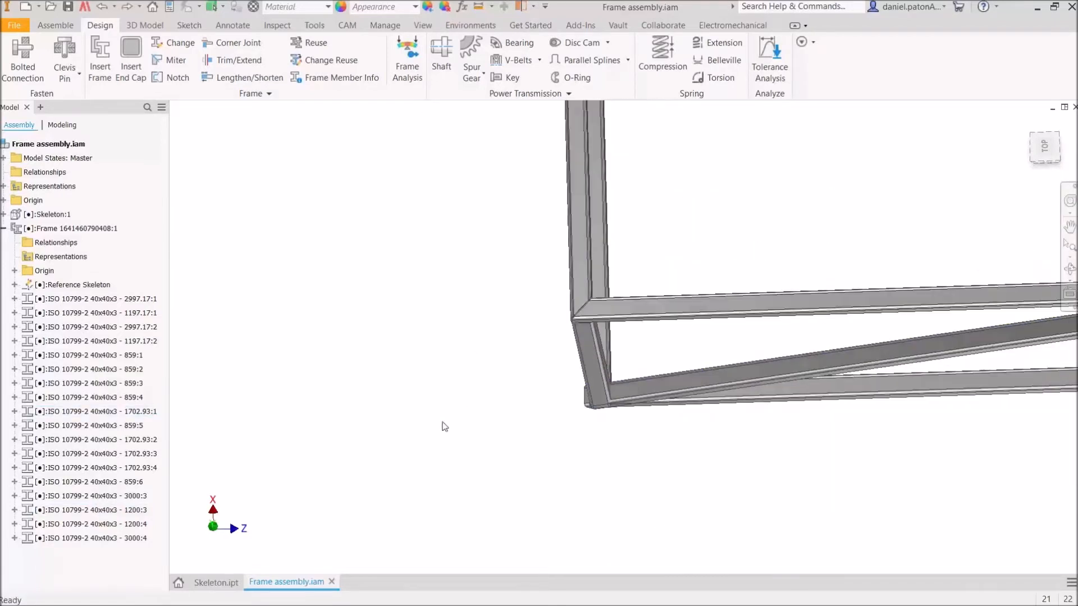
click(165, 85)
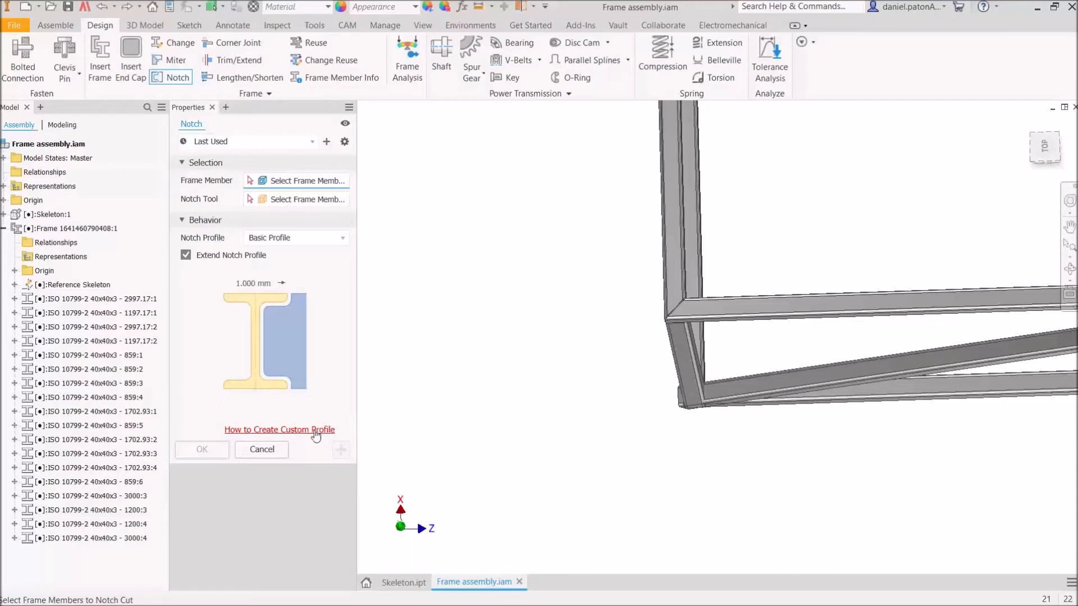
click(277, 451)
middle_drag(470, 369, 510, 457)
middle_drag(628, 410, 541, 324)
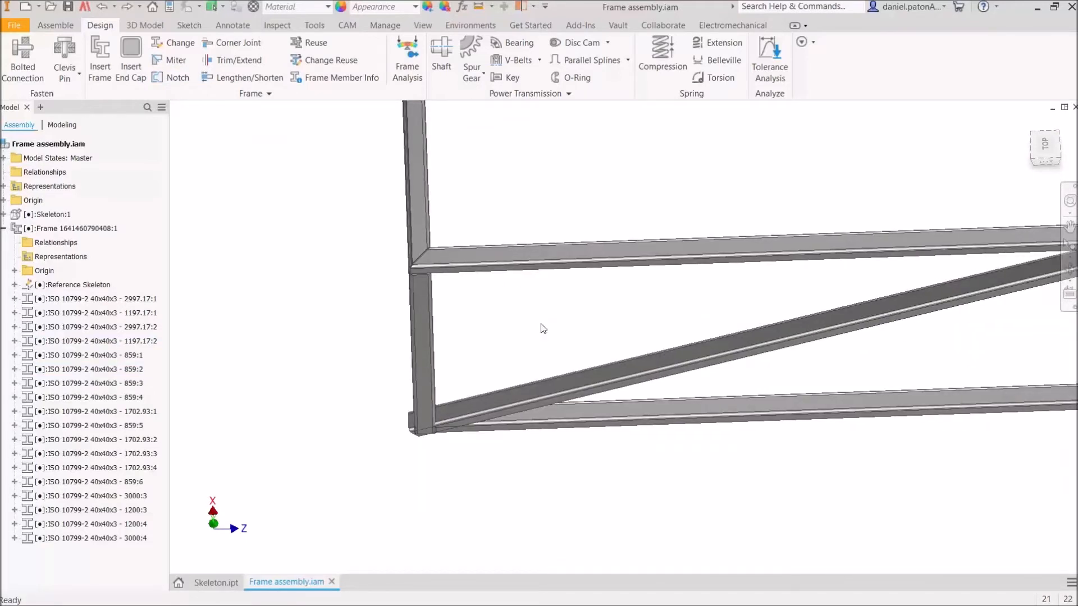
- Examine the lower corner where the diagonal brace meets the corner post and the bottom tubes
click(544, 395)
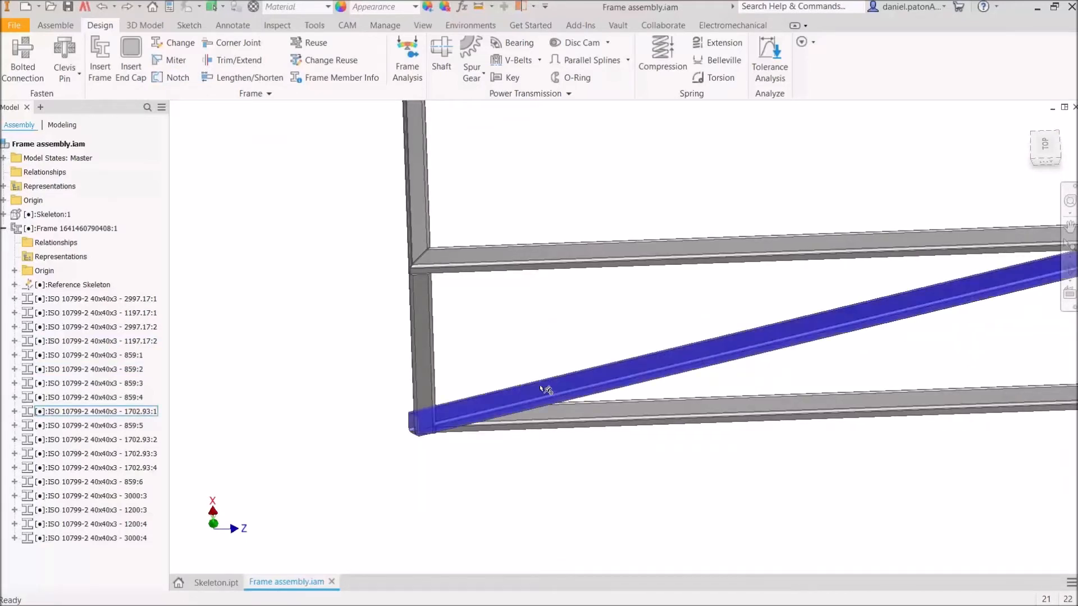
middle_drag(615, 518, 515, 504)
shift+middle_drag(515, 504, 466, 494)
scroll(523, 487, down, 4)
shift+middle_drag(466, 494, 443, 487)
scroll(399, 481, up, 4)
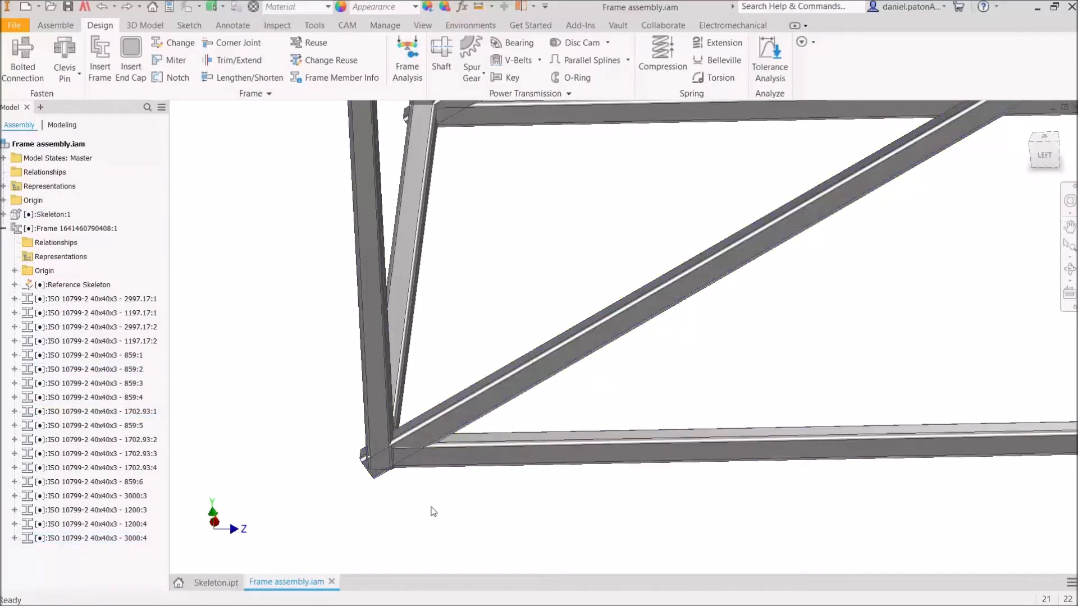
scroll(354, 466, up, 4)
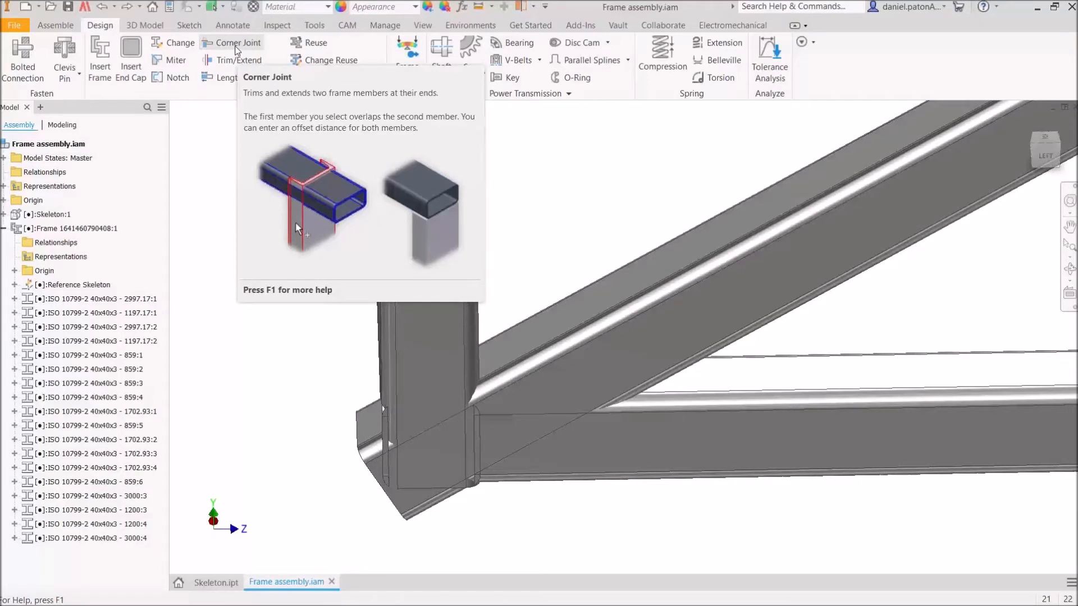
- Try to apply a corner joint between the corner post and the long bottom tube with a 1 mm gap between them
click(236, 45)
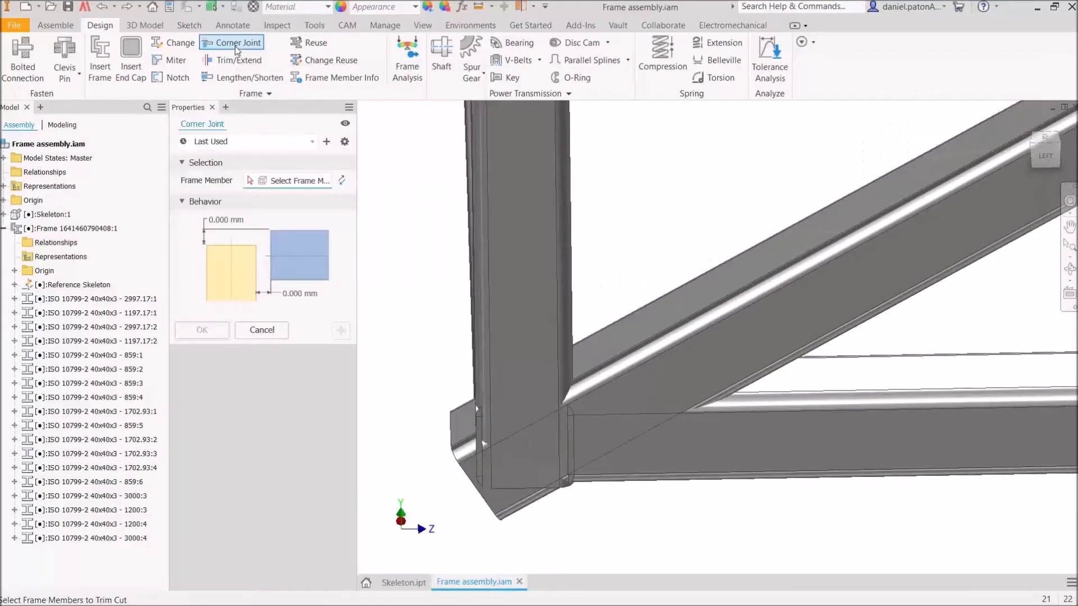
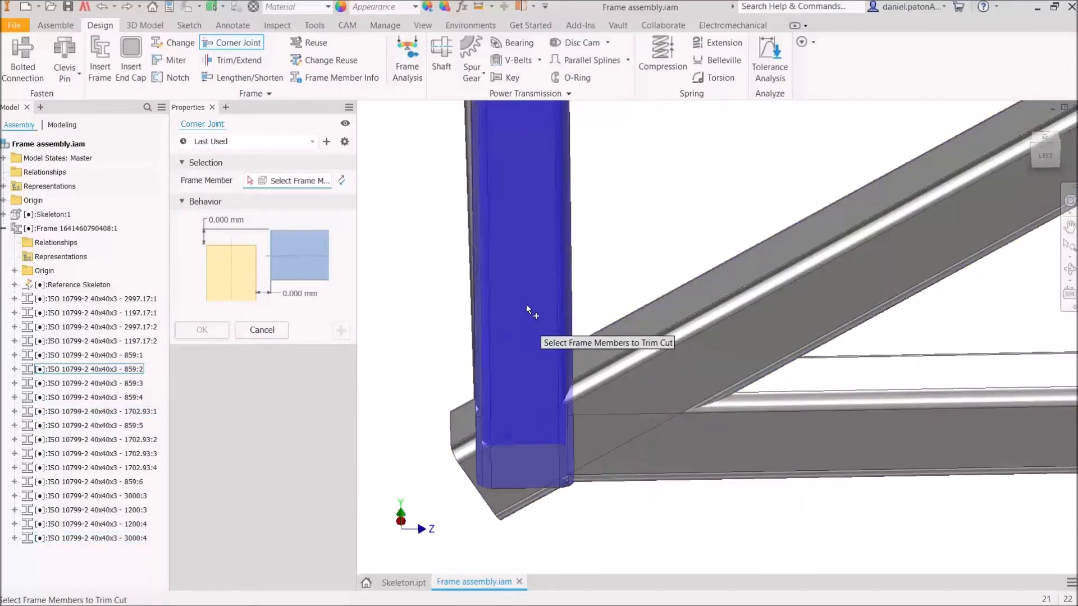
click(521, 277)
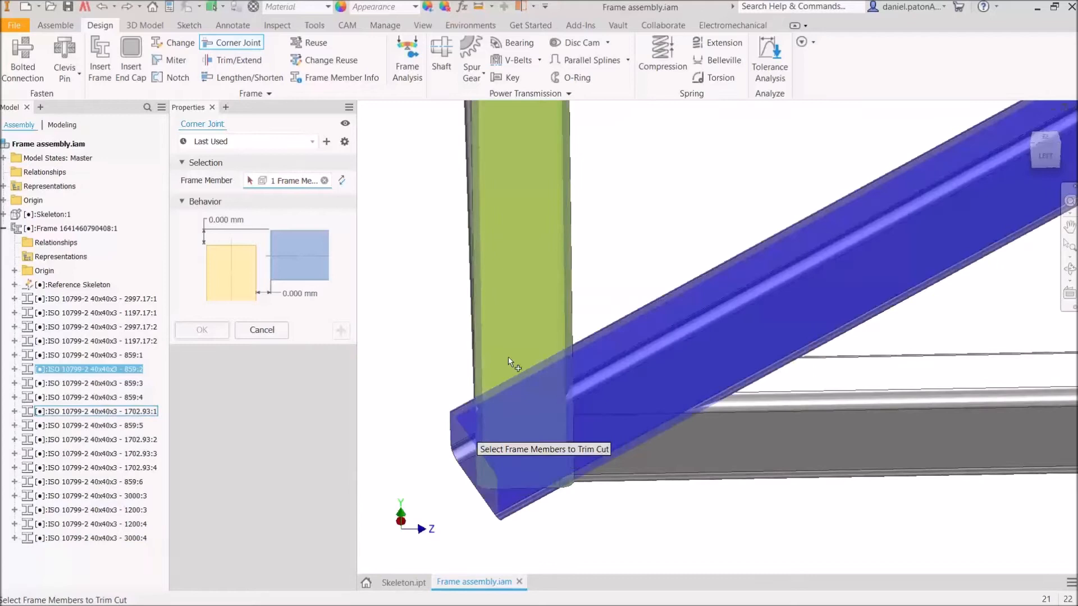
click(228, 277)
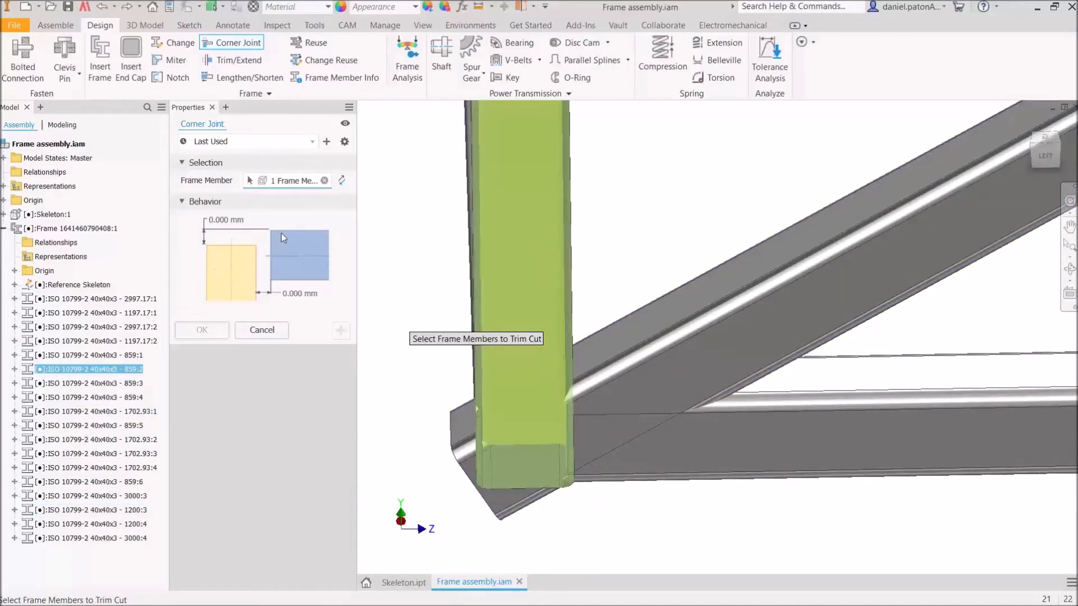
shift+middle_drag(631, 519, 492, 440)
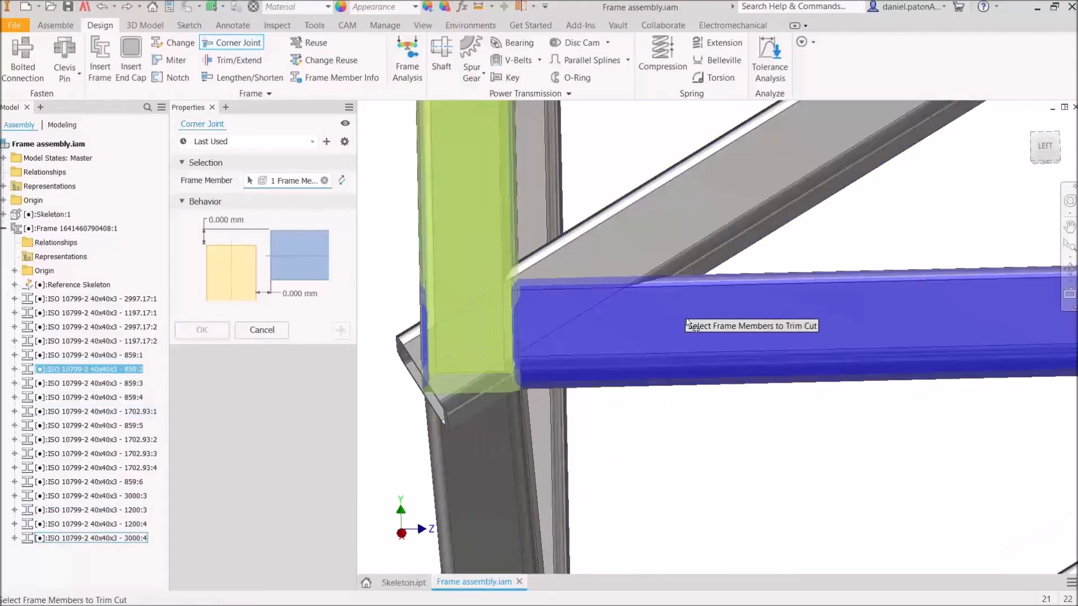
click(651, 333)
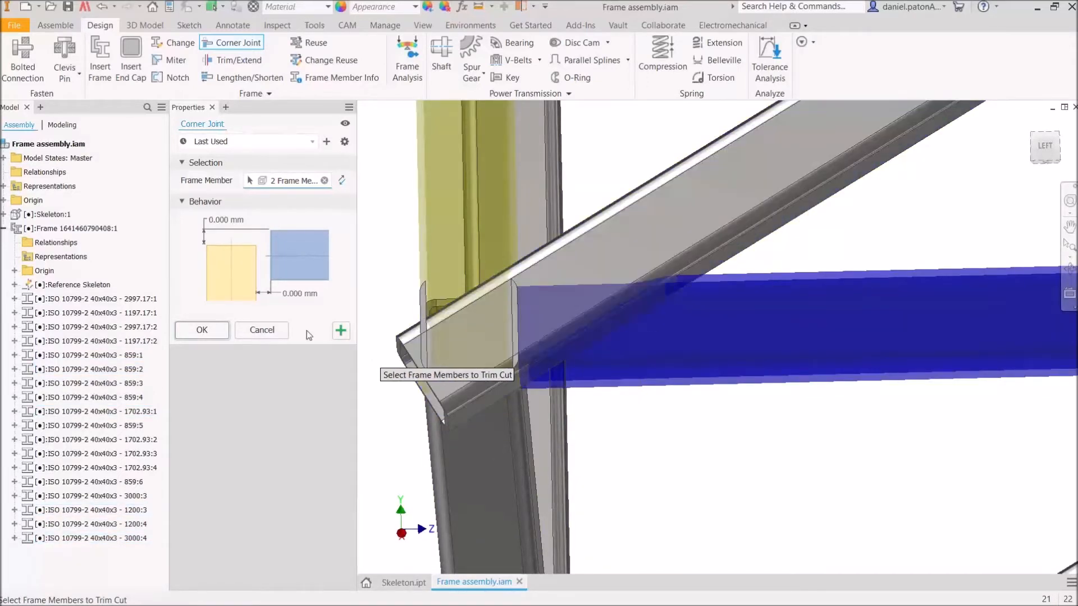
click(286, 293)
text(1)
click(342, 333)
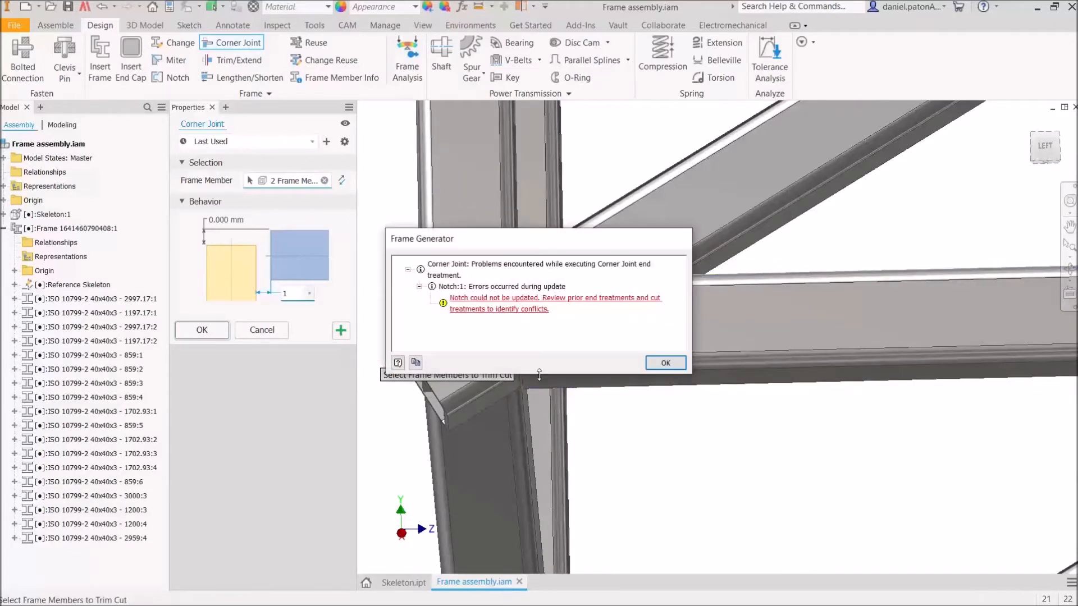
click(666, 363)
shift+middle_drag(578, 429, 602, 359)
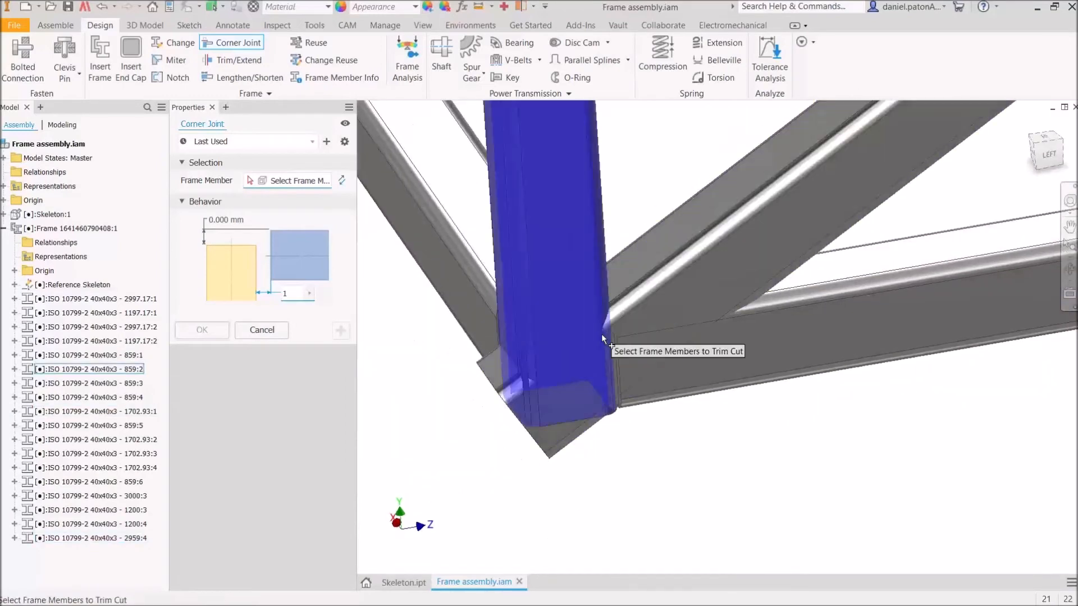
click(262, 330)
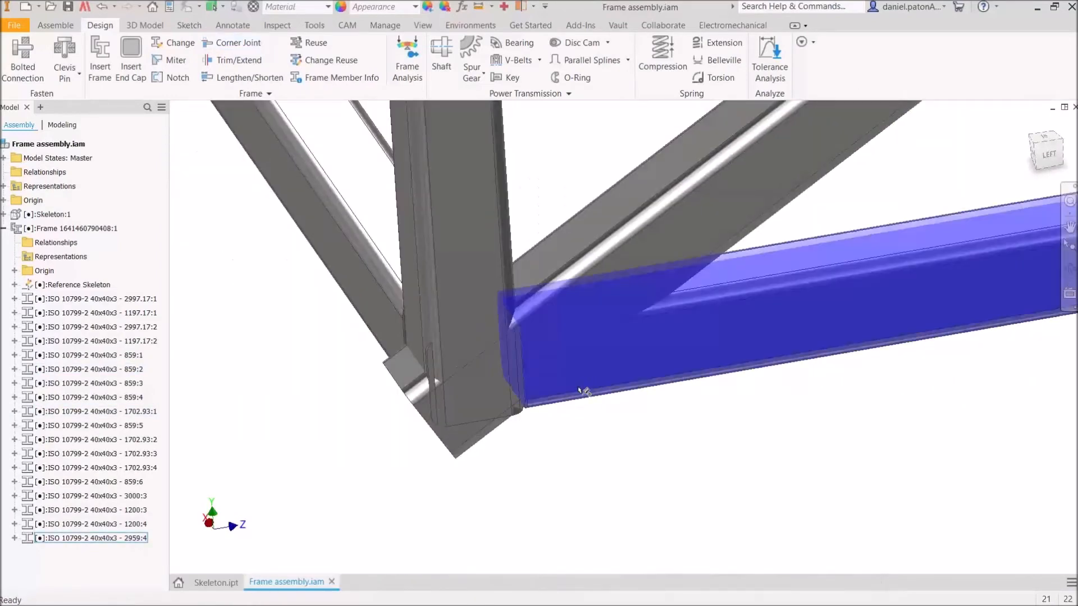
- Undo the last corner joint between the corner post and the long bottom tube
shift+middle_drag(645, 484, 654, 440)
shift+middle_drag(715, 358, 533, 388)
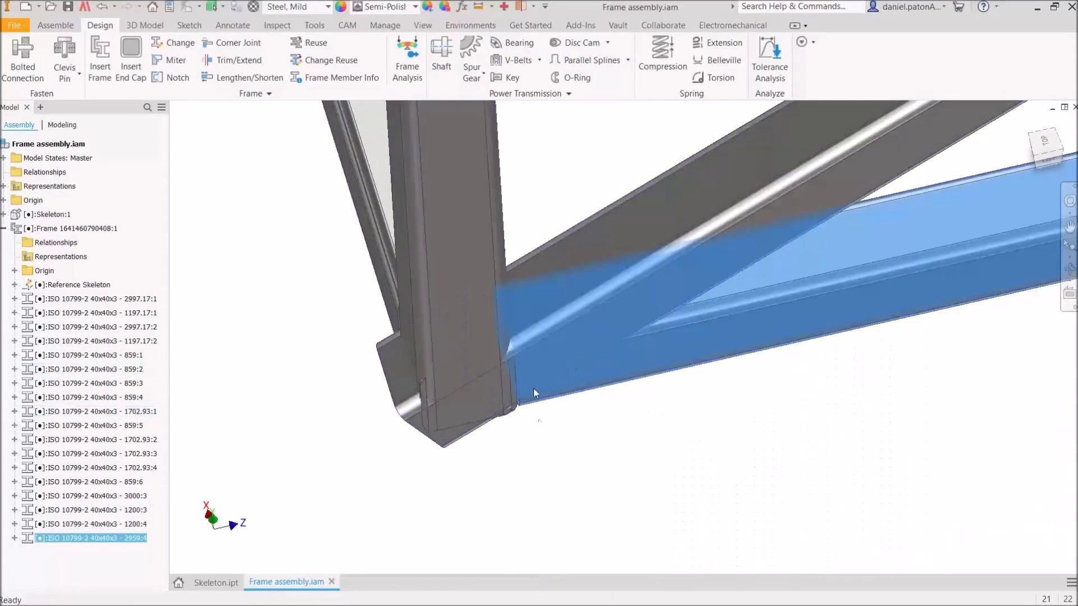
key(ctrl+z)
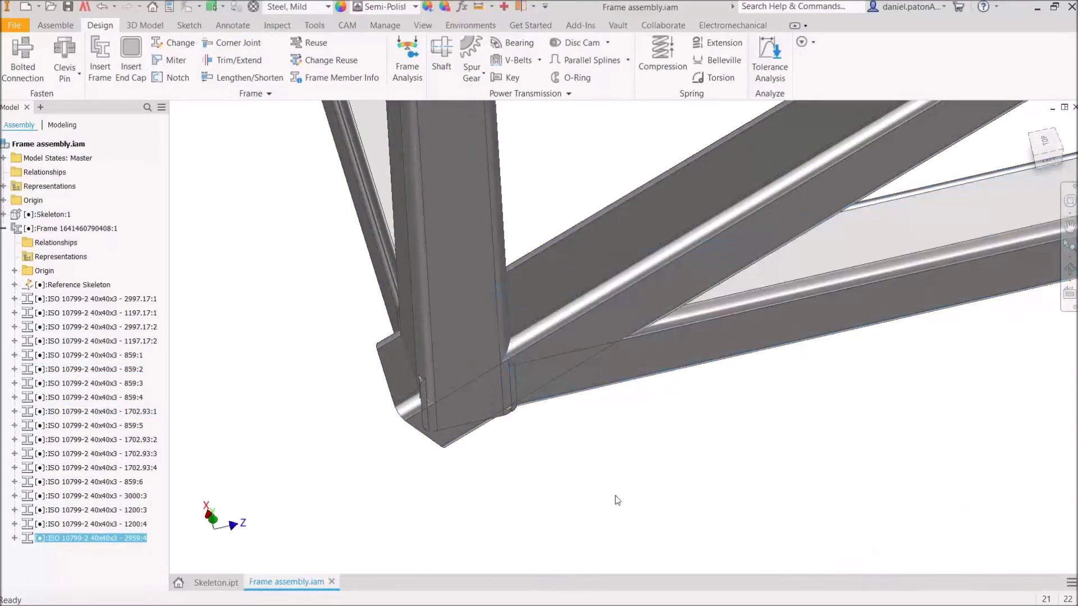
scroll(402, 372, up, 5)
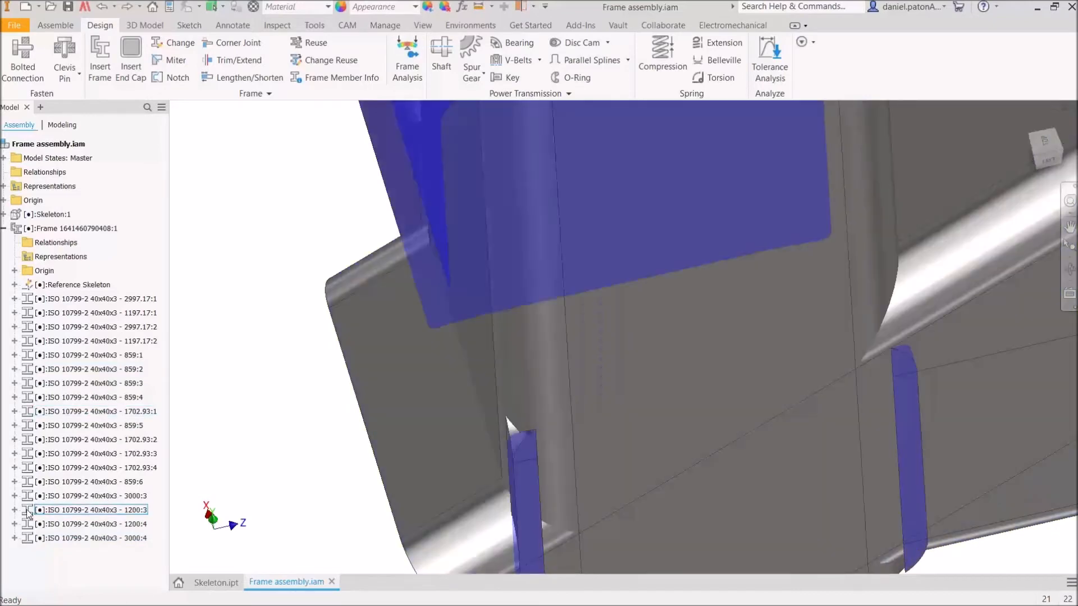
- Remove the end treatments from the long and short bottom tubes that meet at the corner post
click(15, 509)
click(15, 510)
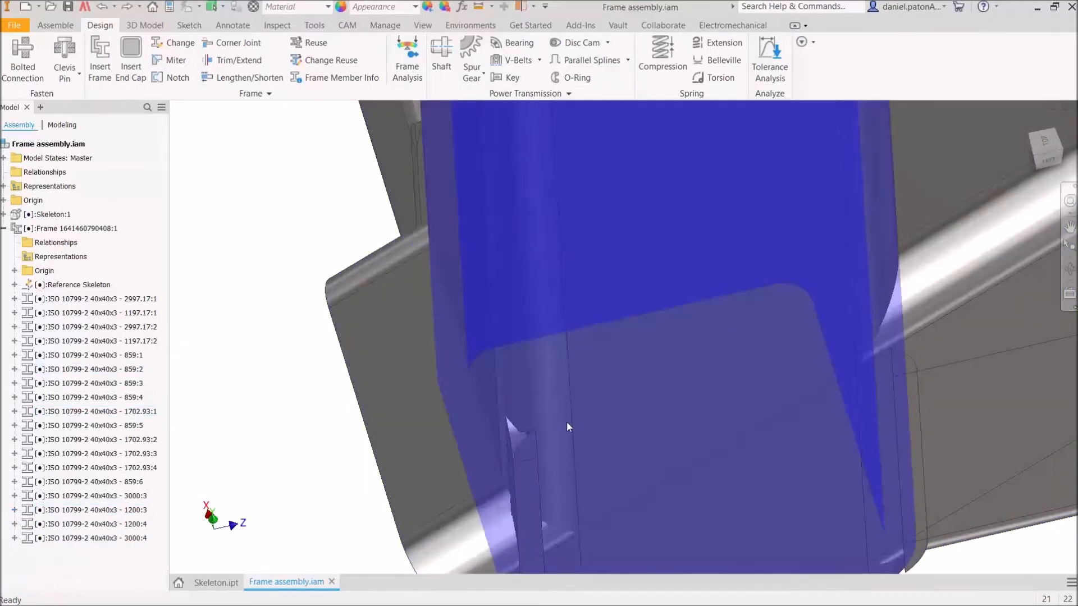
scroll(567, 424, down, 5)
click(815, 393)
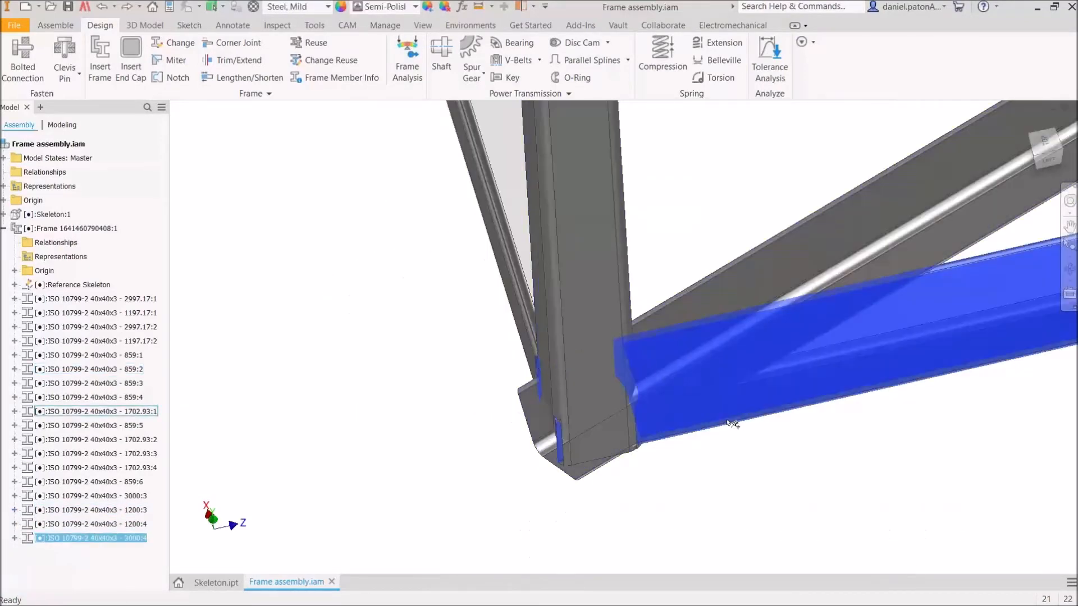
mouse_move(745, 531)
shift+middle_down()
mouse_move(731, 532)
mouse_move(742, 532)
shift+middle_up()
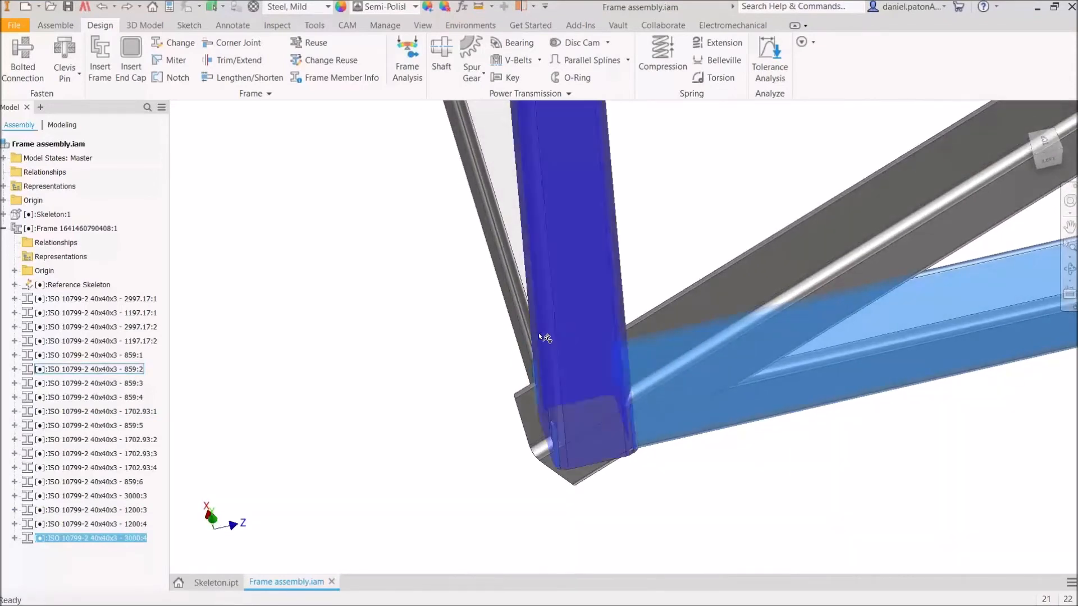
click(303, 166)
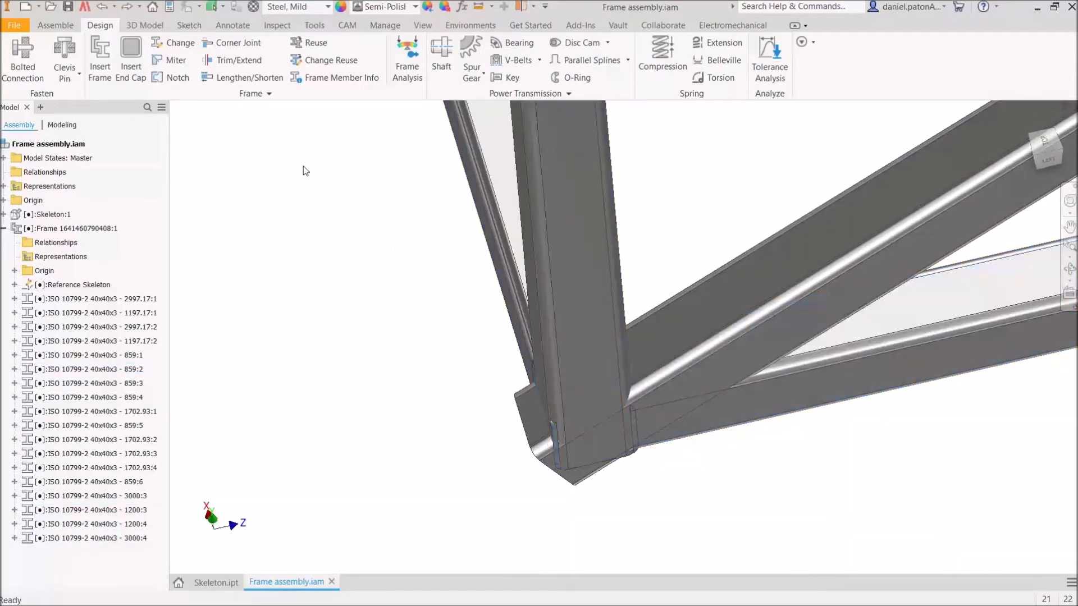
click(269, 96)
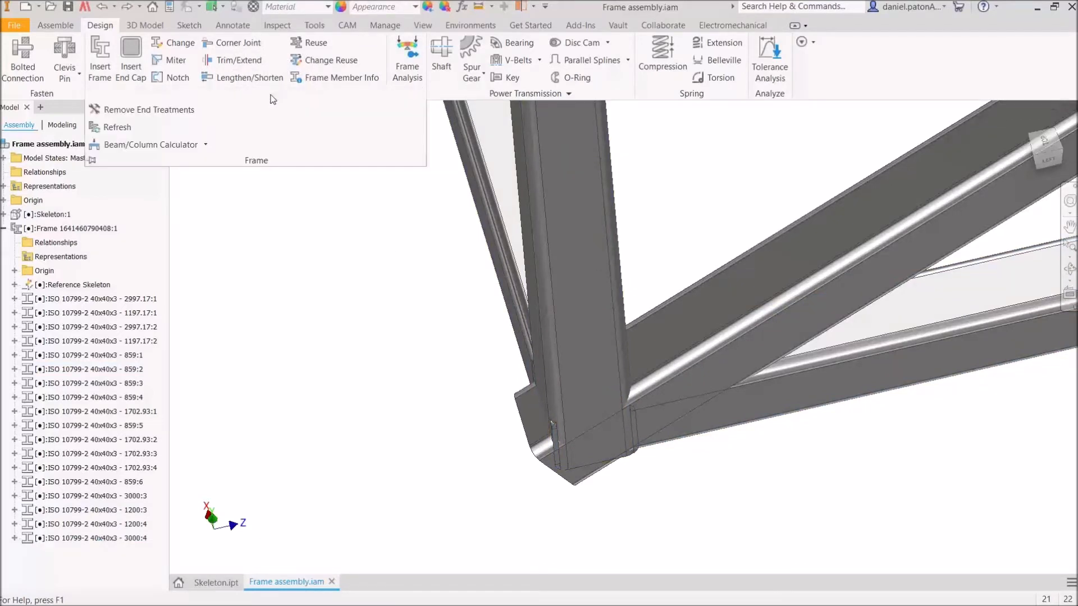
click(149, 111)
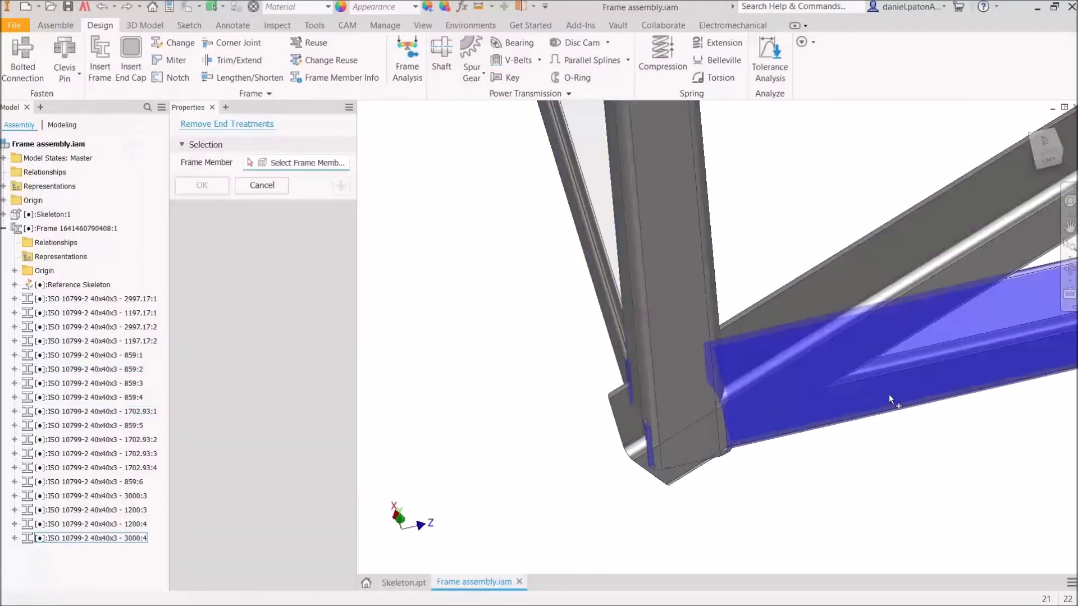
click(889, 397)
click(610, 286)
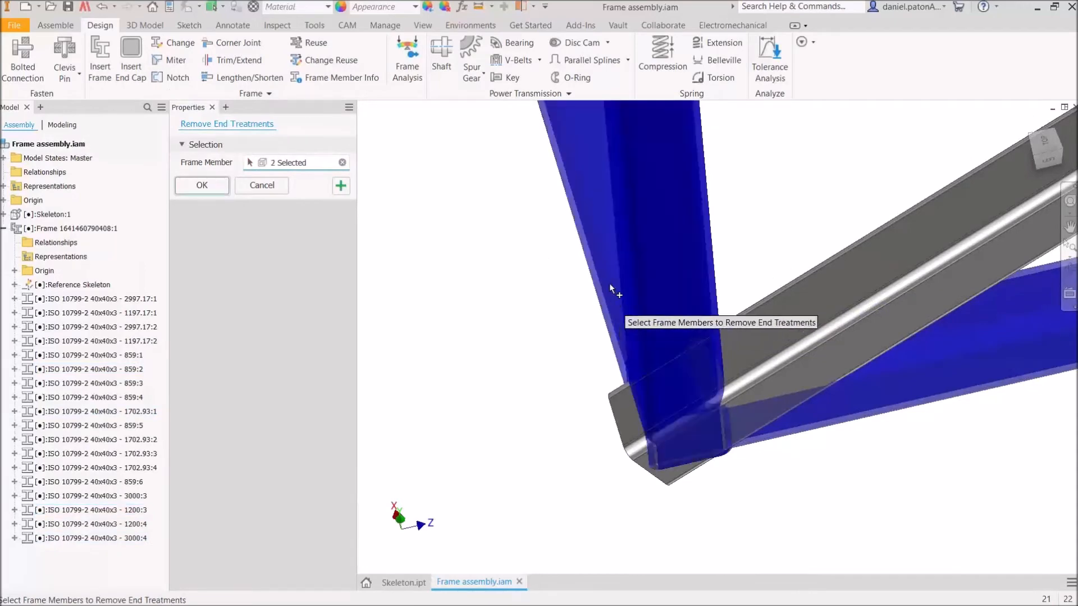
click(209, 191)
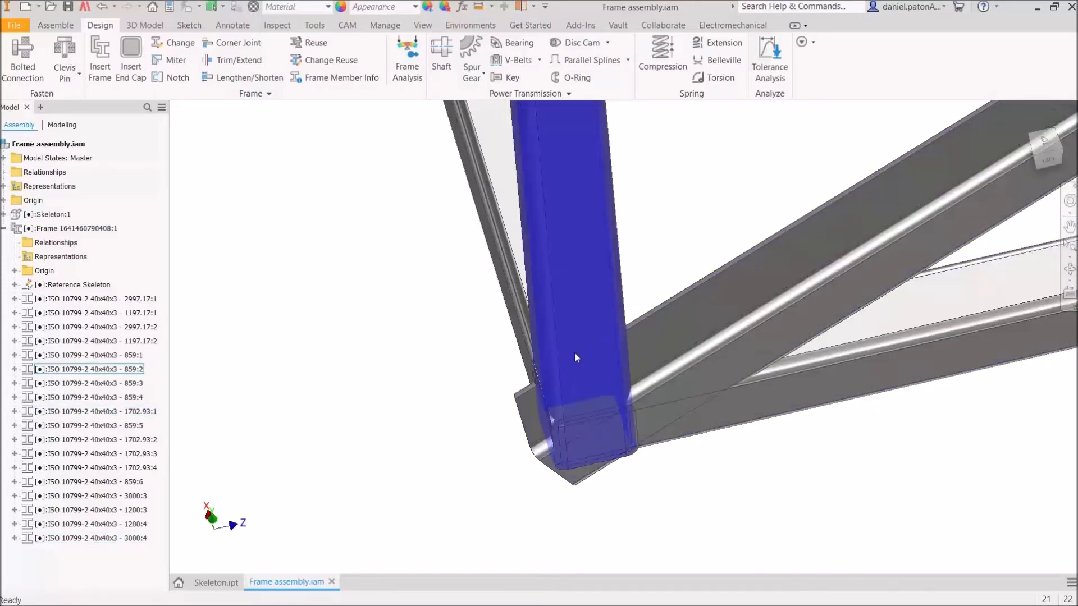
- Apply a corner joint between the corner post and the long bottom tube with a 1 mm gap and 0 mm offset
shift+middle_drag(779, 509, 609, 365)
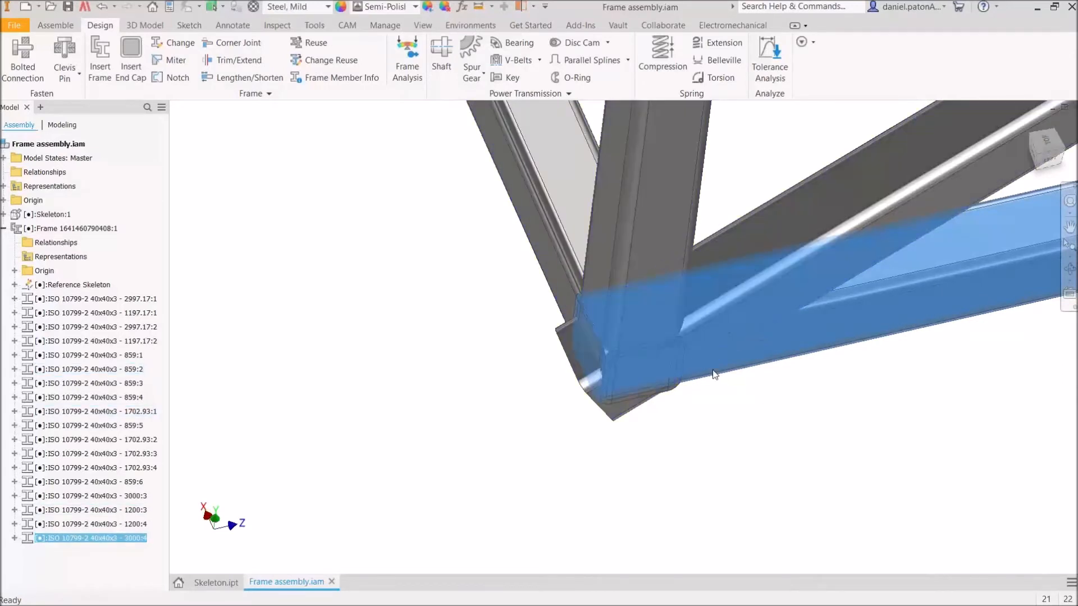
click(724, 397)
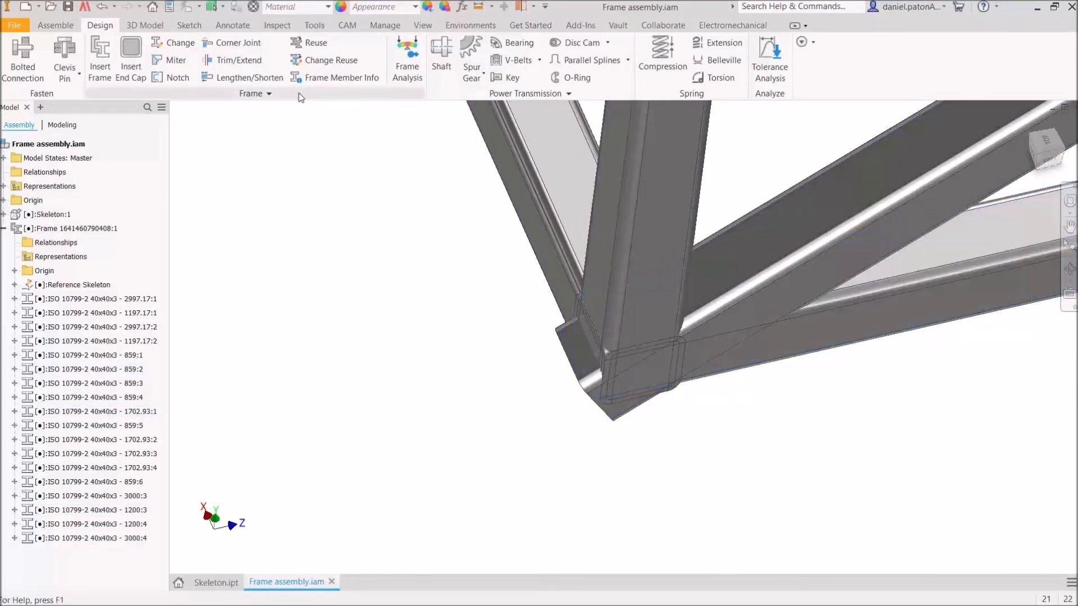
click(238, 43)
click(696, 340)
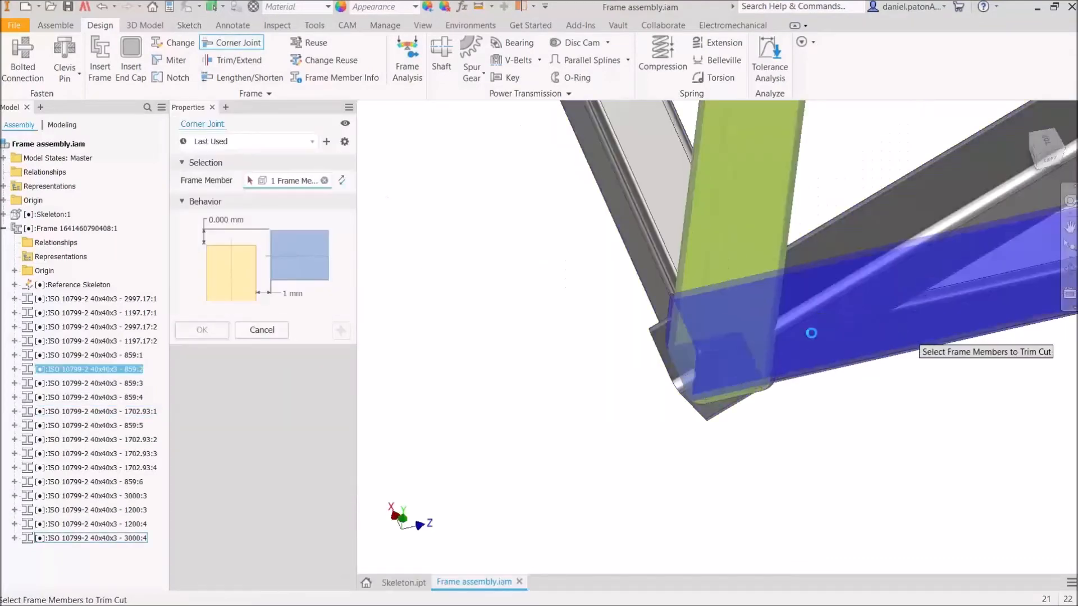
click(811, 333)
click(344, 334)
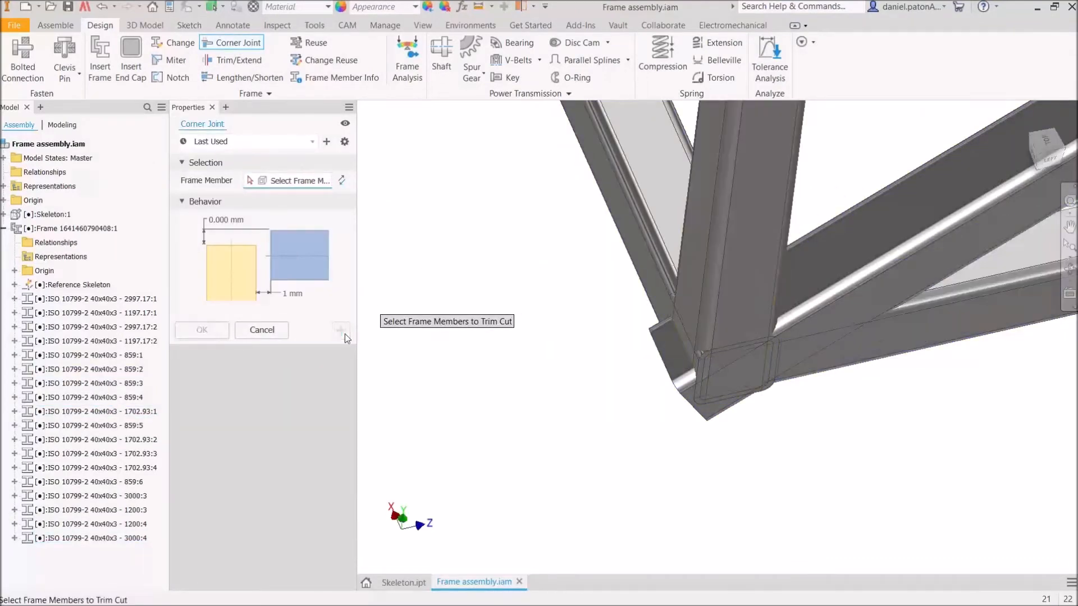
- Apply a corner joint between the same corner post and the short bottom tube with a 1 mm gap
click(719, 307)
click(652, 233)
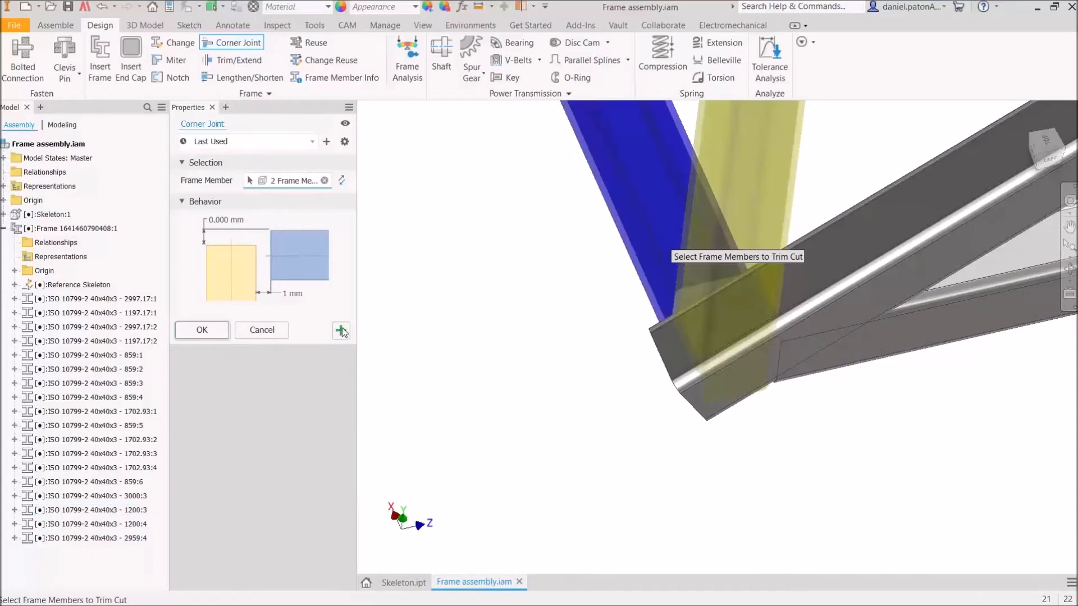
click(342, 330)
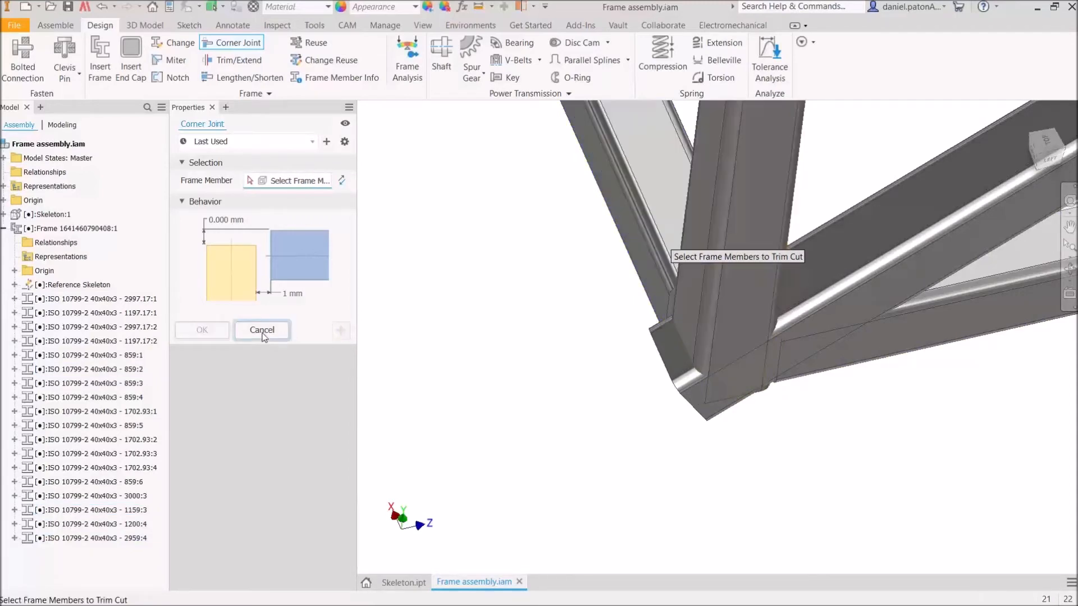
click(262, 333)
- Examine the lower corner joints and the end of the diagonal brace that runs through the corner post
scroll(546, 409, down, 4)
shift+middle_drag(474, 430, 623, 449)
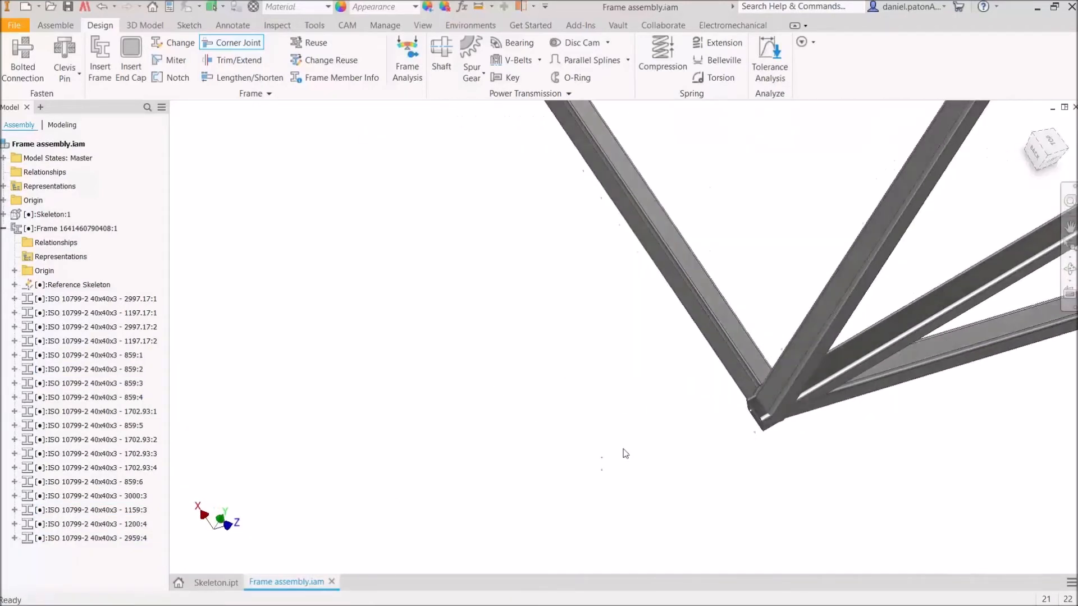
scroll(699, 416, up, 5)
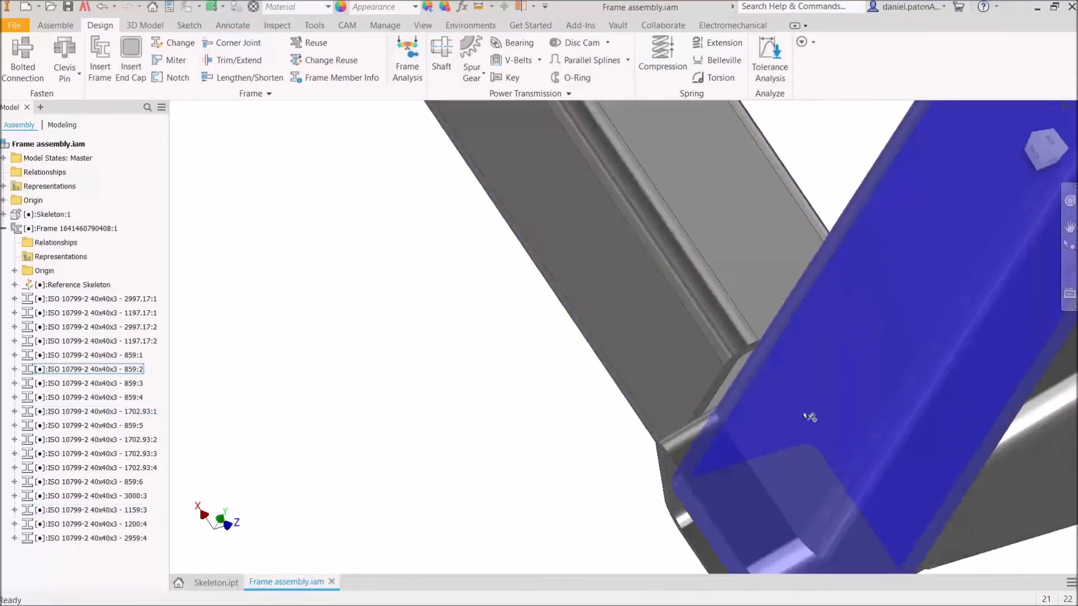
middle_drag(805, 415, 621, 301)
scroll(620, 301, down, 3)
shift+middle_drag(742, 352, 597, 448)
scroll(683, 409, down, 3)
scroll(620, 406, up, 3)
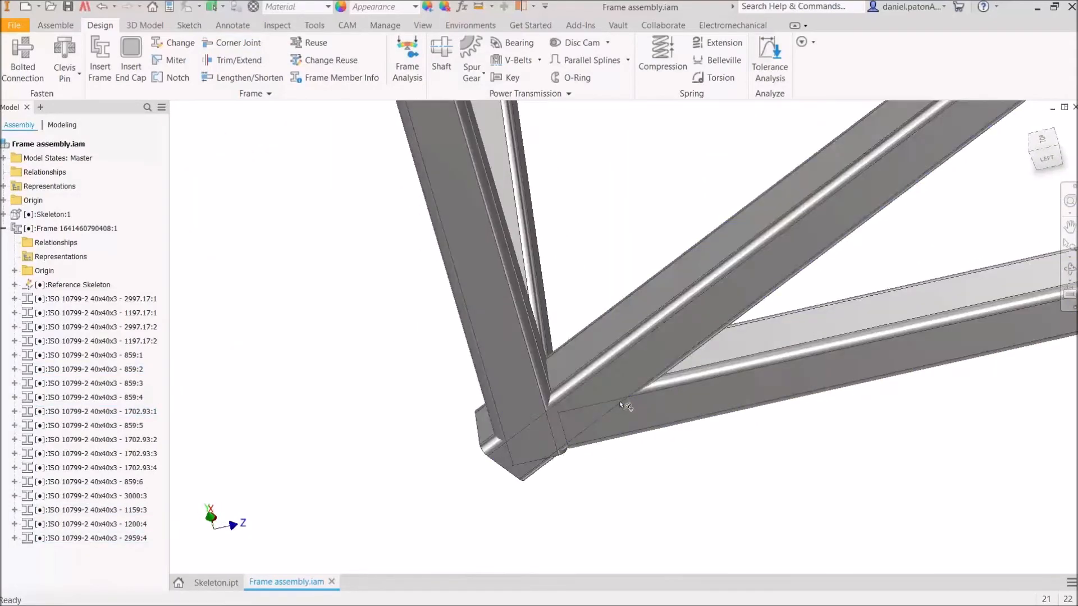
shift+middle_drag(664, 503, 609, 509)
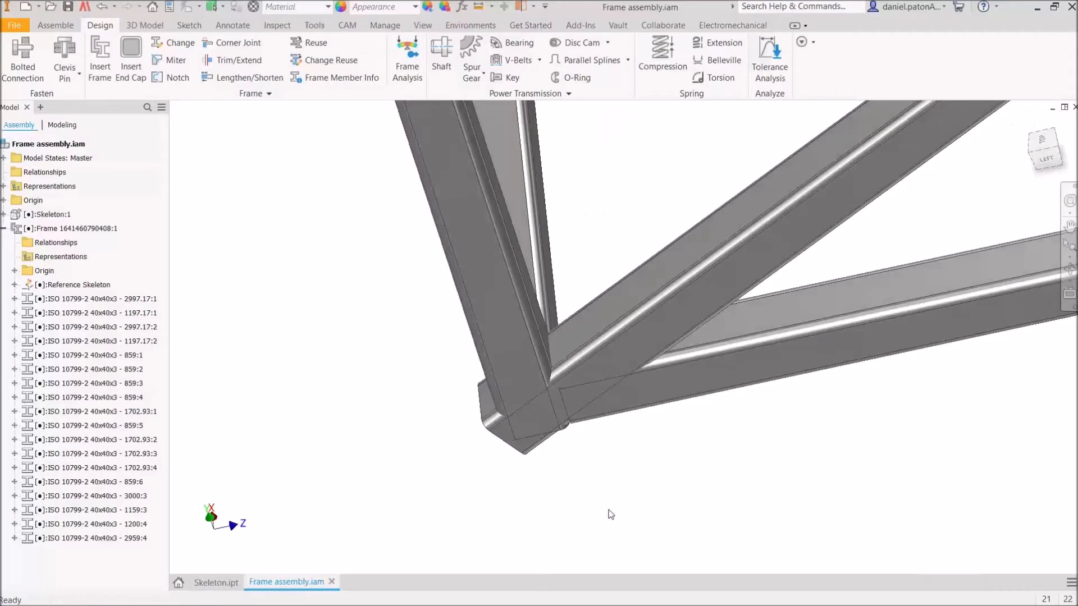
scroll(500, 434, up, 5)
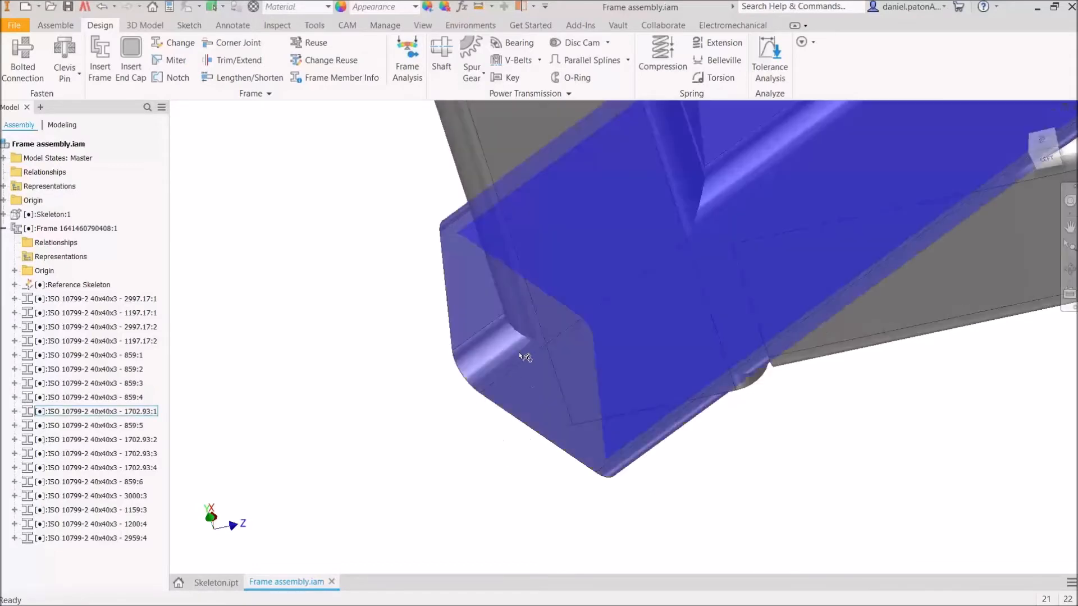
scroll(539, 381, down, 4)
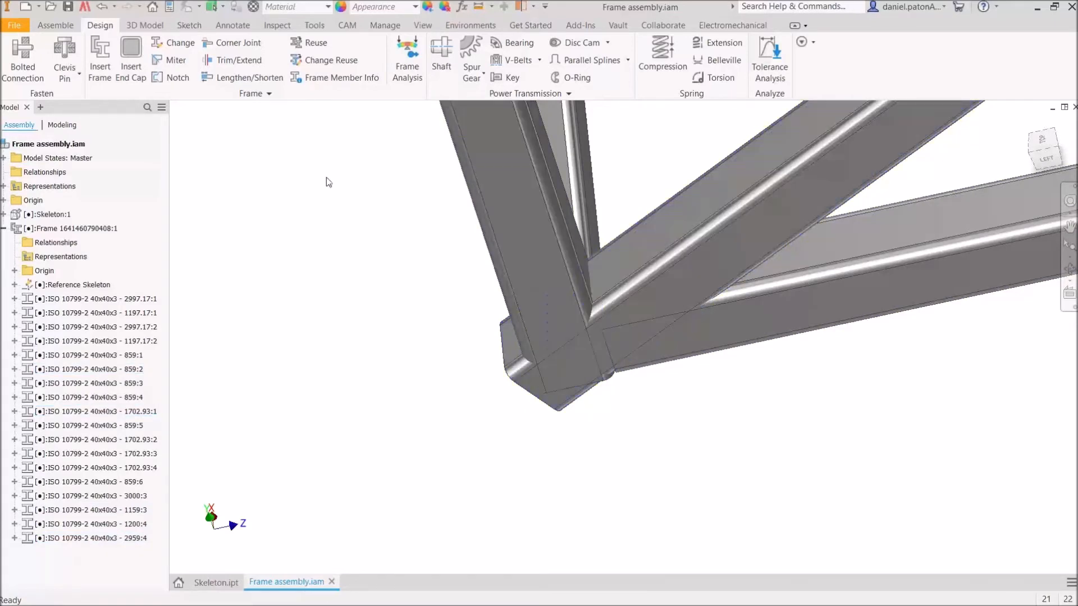
- Trim the lower end of the diagonal brace to the corner post's inner face with a 1 mm gap
click(253, 66)
shift+middle_drag(612, 331, 542, 350)
scroll(715, 268, down, 2)
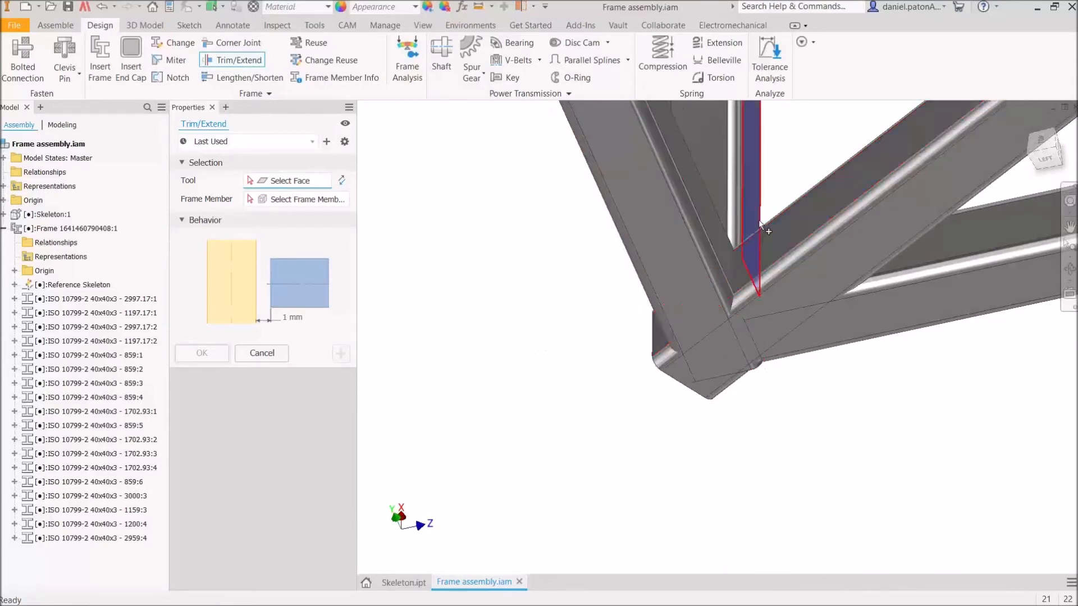
scroll(715, 234, down, 2)
click(709, 232)
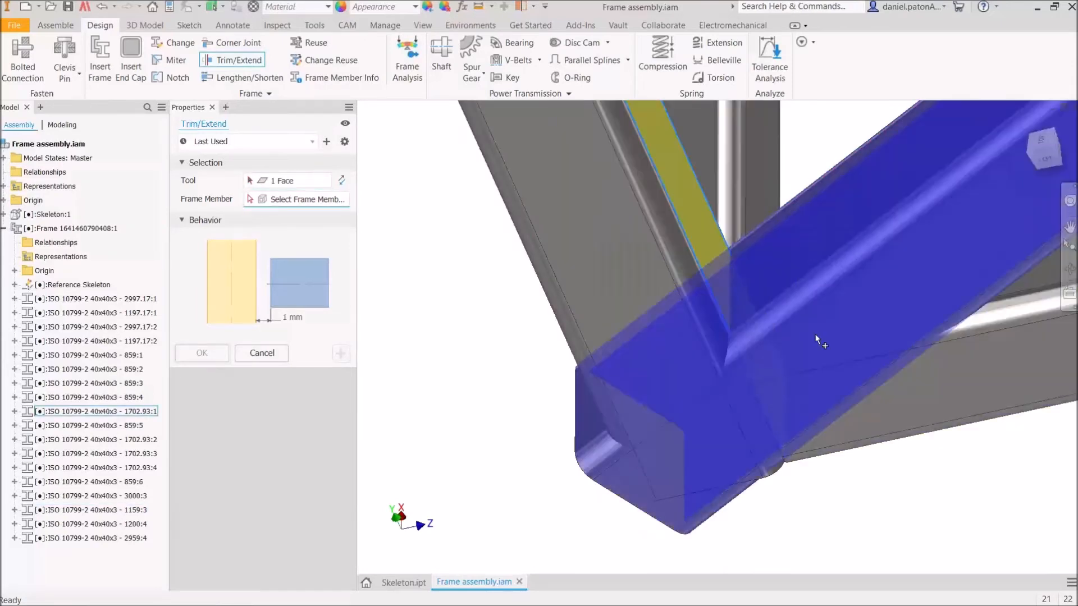
click(835, 302)
click(340, 354)
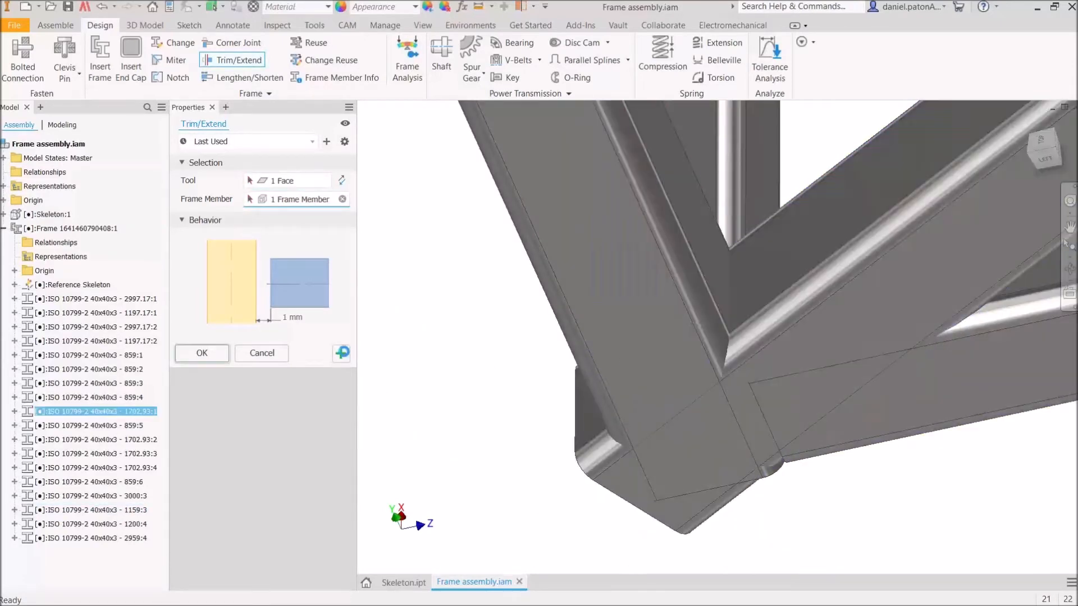
- Trim the same diagonal brace to the upper face of the long bottom tube with a 1 mm gap
scroll(764, 469, down, 2)
middle_drag(762, 469, 645, 387)
click(726, 329)
click(584, 310)
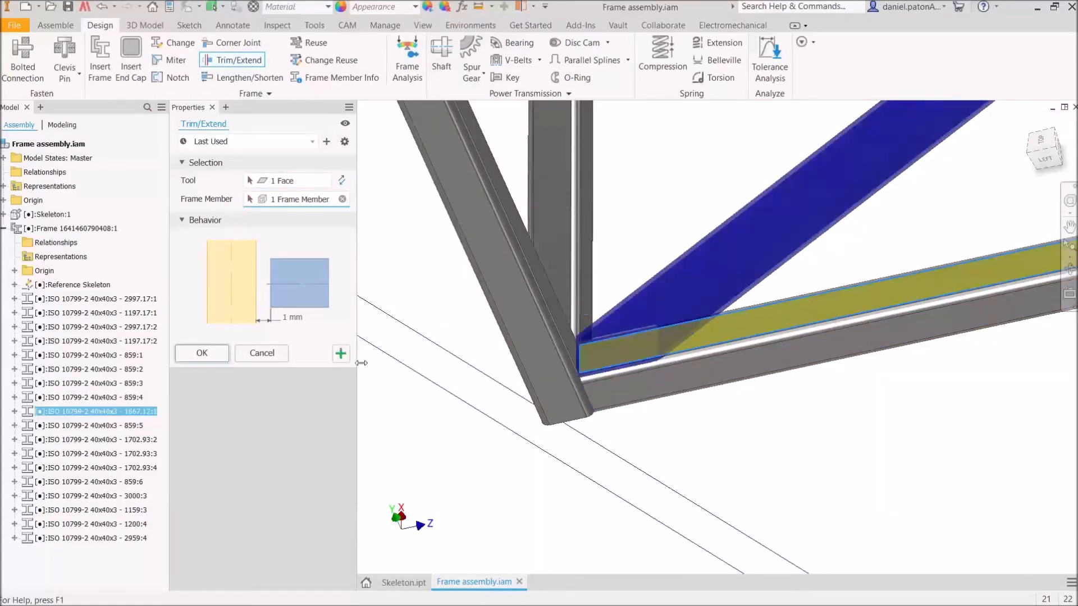
click(206, 354)
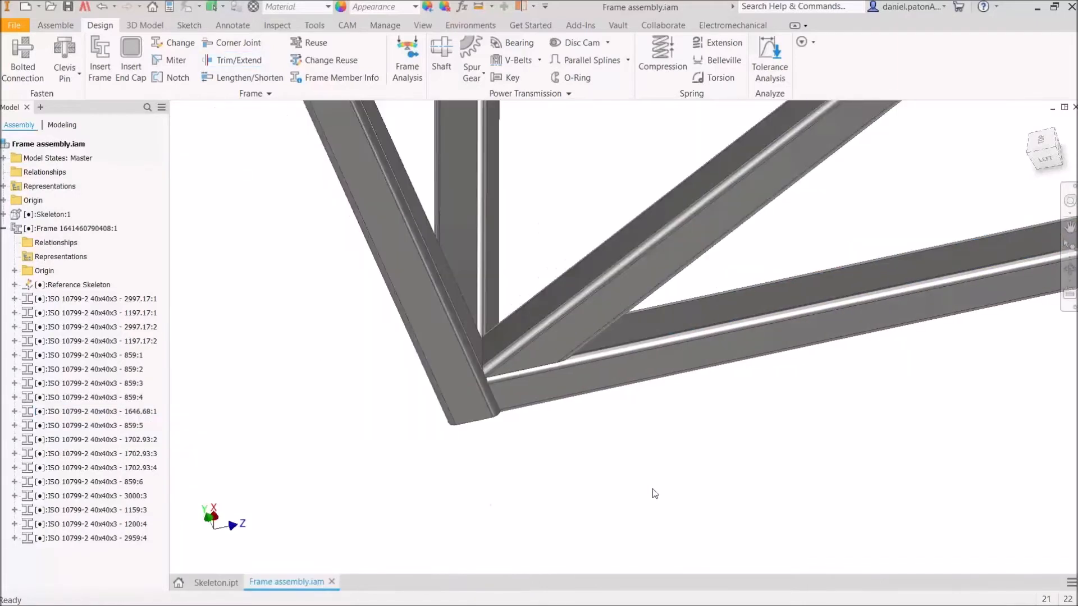
- Examine the trimmed brace end at the lower corner and the surrounding posts and braces of the frame
shift+middle_drag(652, 493, 572, 443)
scroll(474, 391, up, 6)
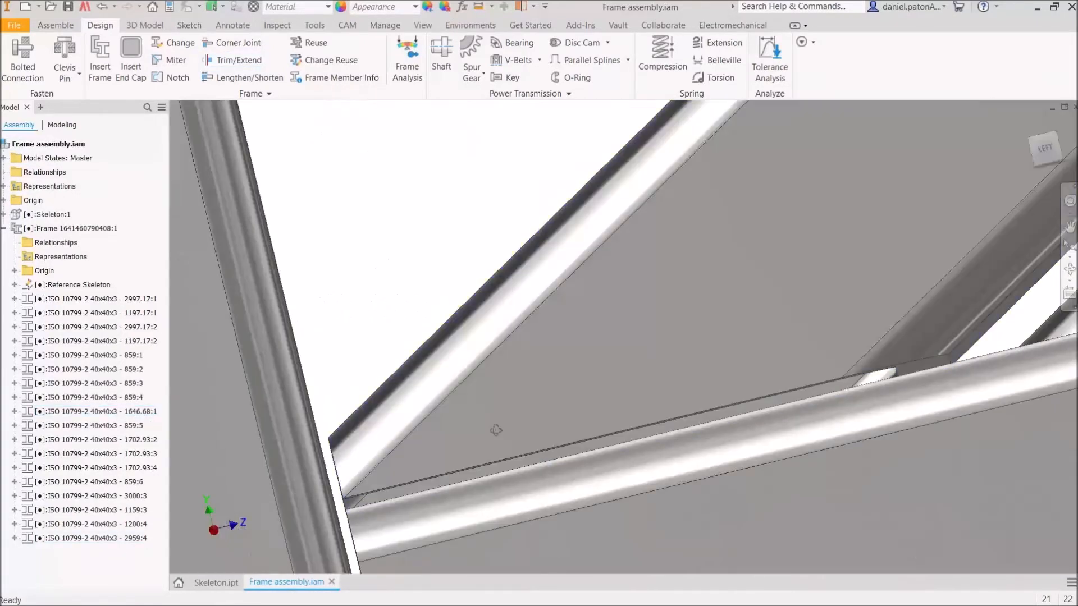
shift+middle_drag(496, 431, 500, 432)
scroll(505, 432, down, 2)
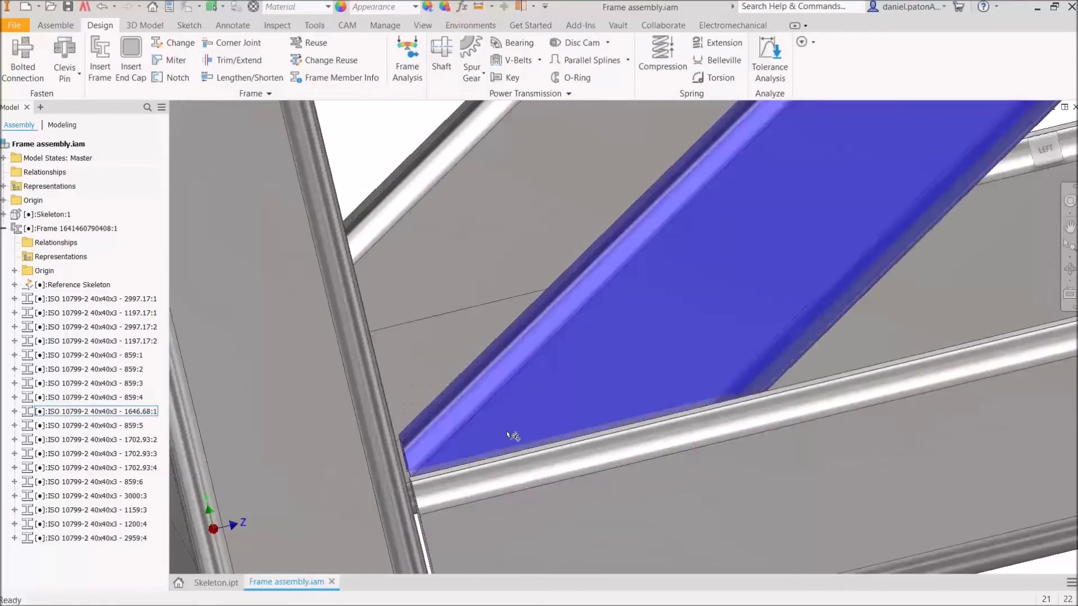
scroll(558, 392, down, 3)
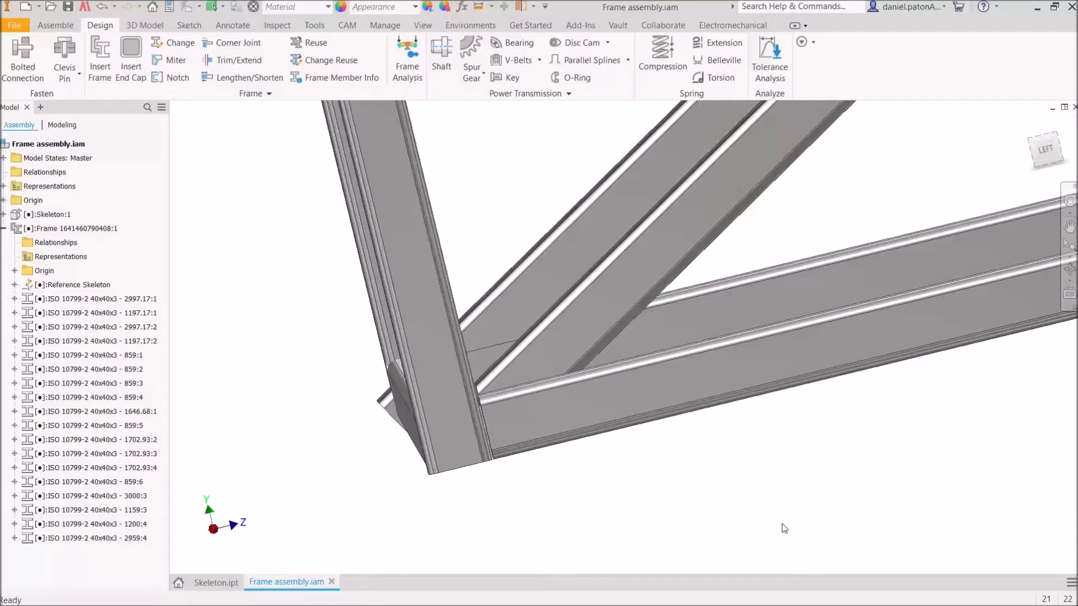
scroll(768, 525, down, 5)
middle_drag(769, 525, 606, 514)
shift+middle_drag(674, 510, 784, 515)
middle_drag(784, 516, 688, 537)
shift+middle_drag(831, 541, 814, 557)
middle_drag(924, 572, 768, 568)
middle_drag(346, 571, 456, 570)
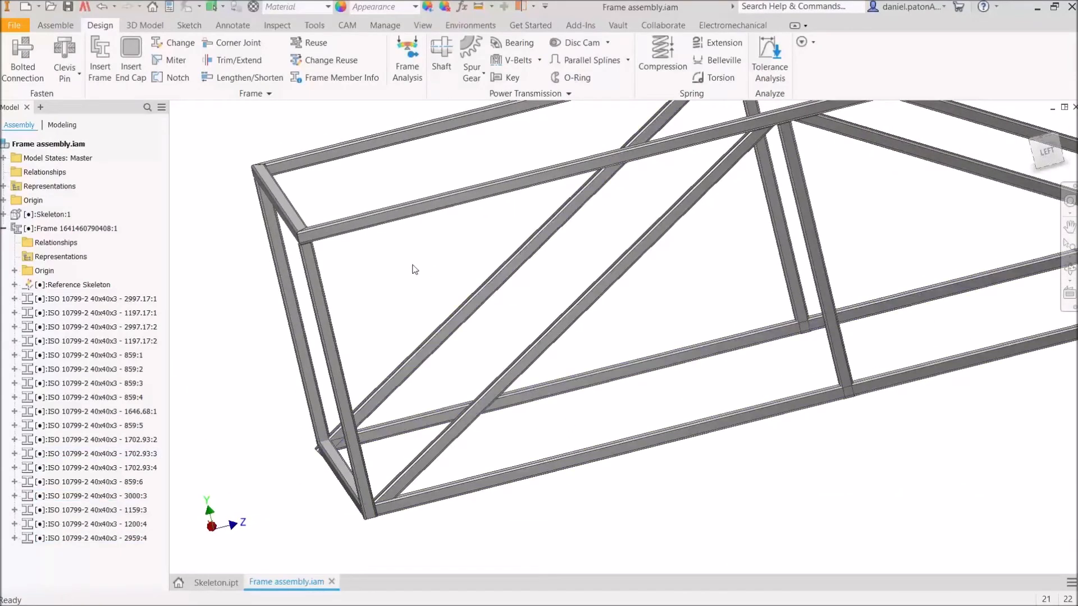
- Start a trim to the upper face of the long bottom tube with a 1 mm gap, choosing both middle posts as frame members
middle_drag(955, 391, 589, 362)
shift+middle_drag(589, 363, 610, 384)
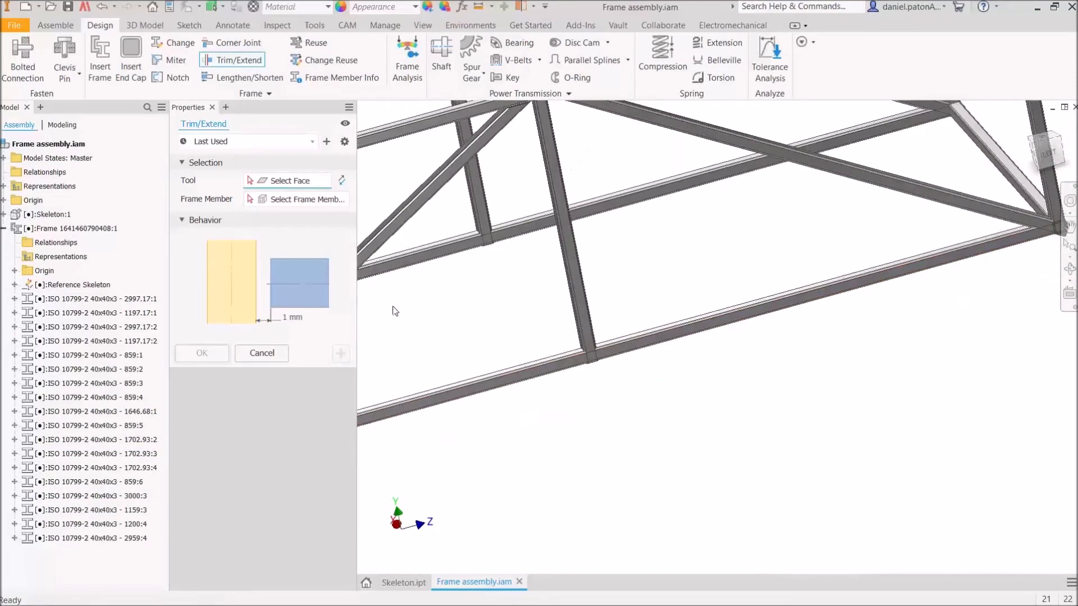
scroll(676, 307, up, 5)
click(545, 370)
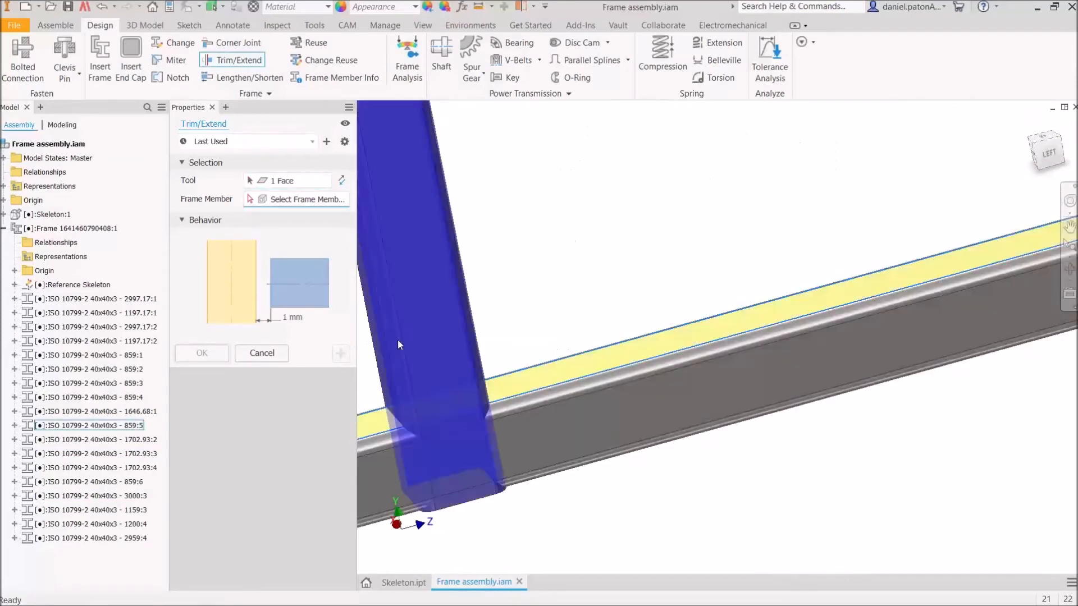
click(456, 284)
scroll(570, 277, down, 4)
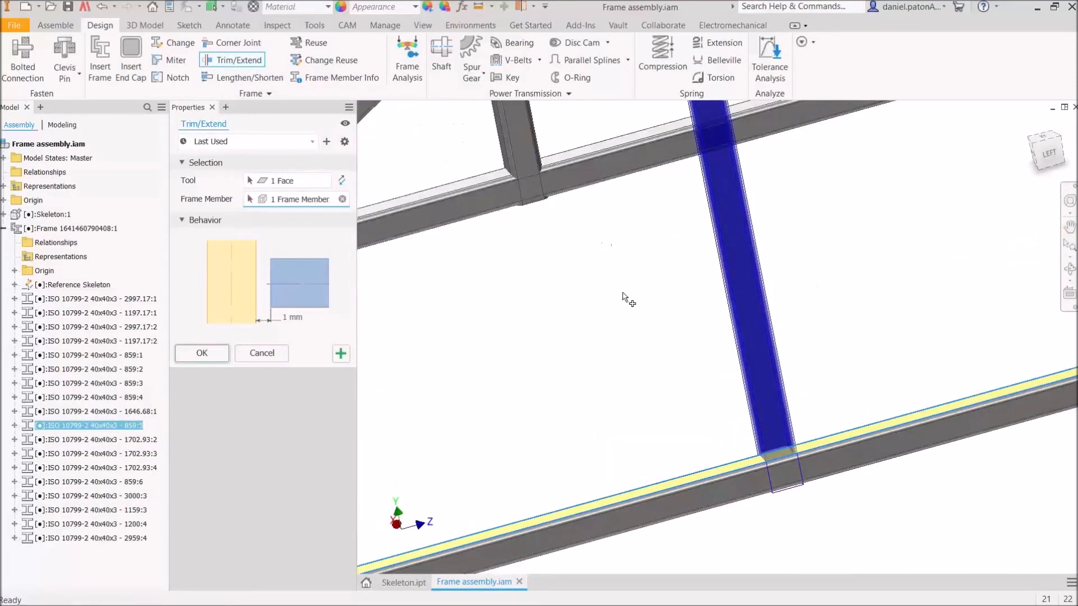
click(527, 154)
- Add three diagonal braces to the frame members being trimmed, and take the vertical end posts back out of the selection
scroll(627, 202, down, 5)
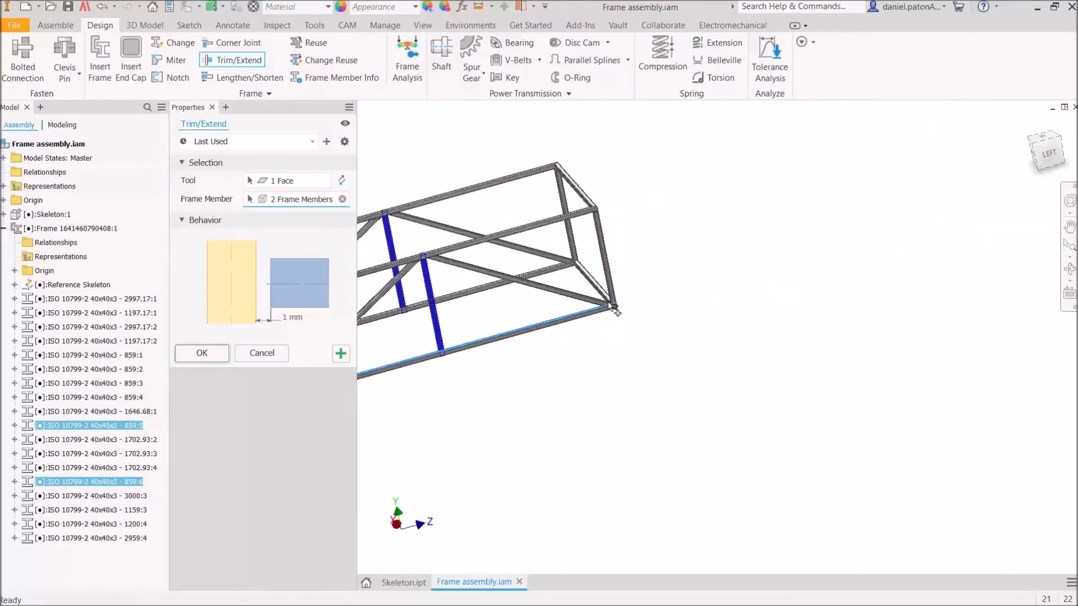
click(543, 253)
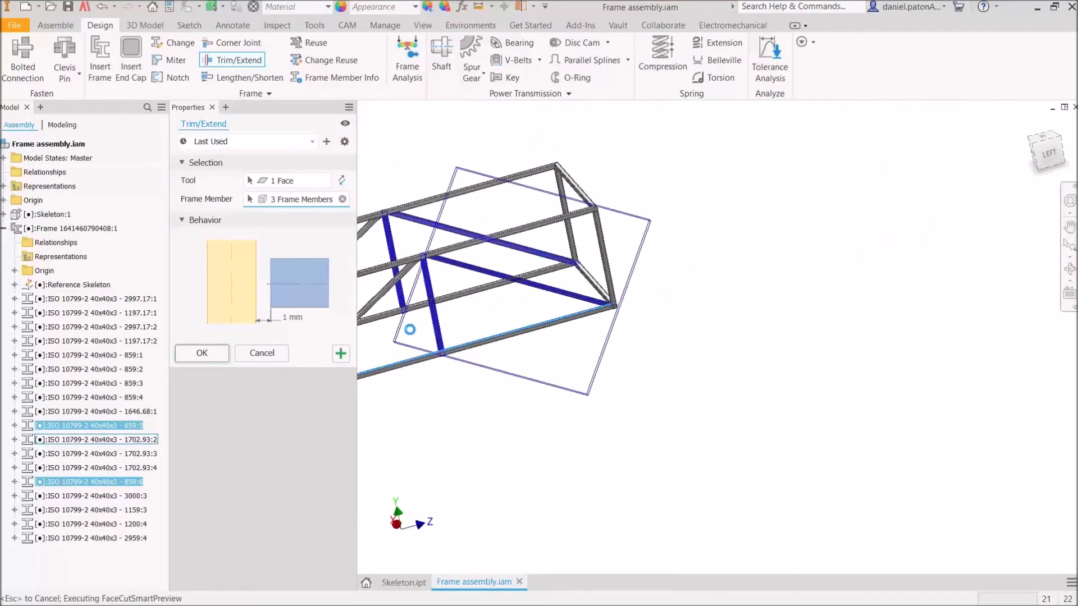
middle_drag(418, 329, 678, 274)
click(861, 220)
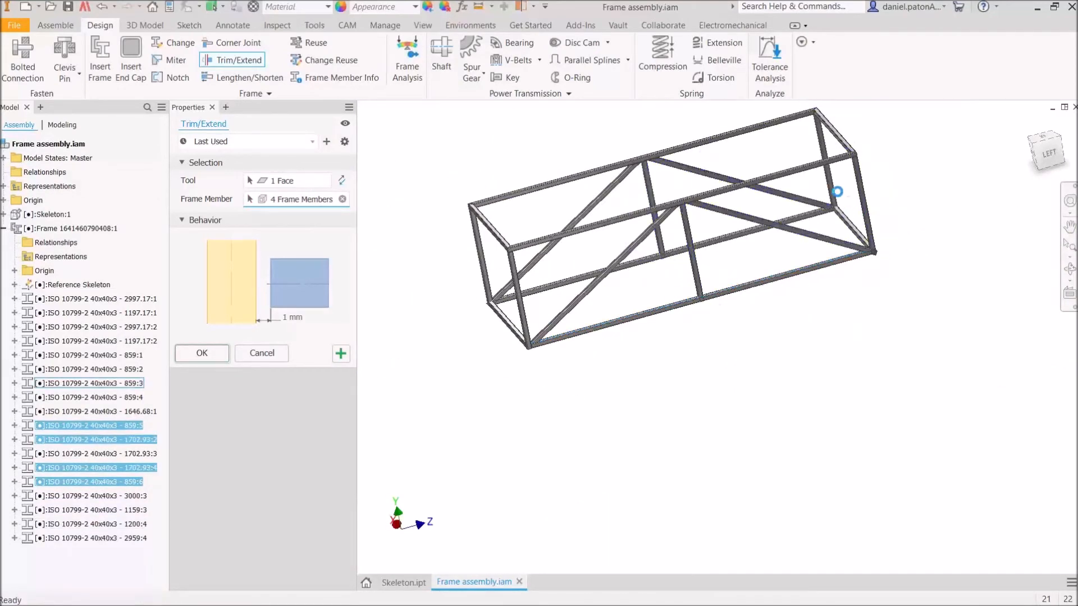
click(836, 194)
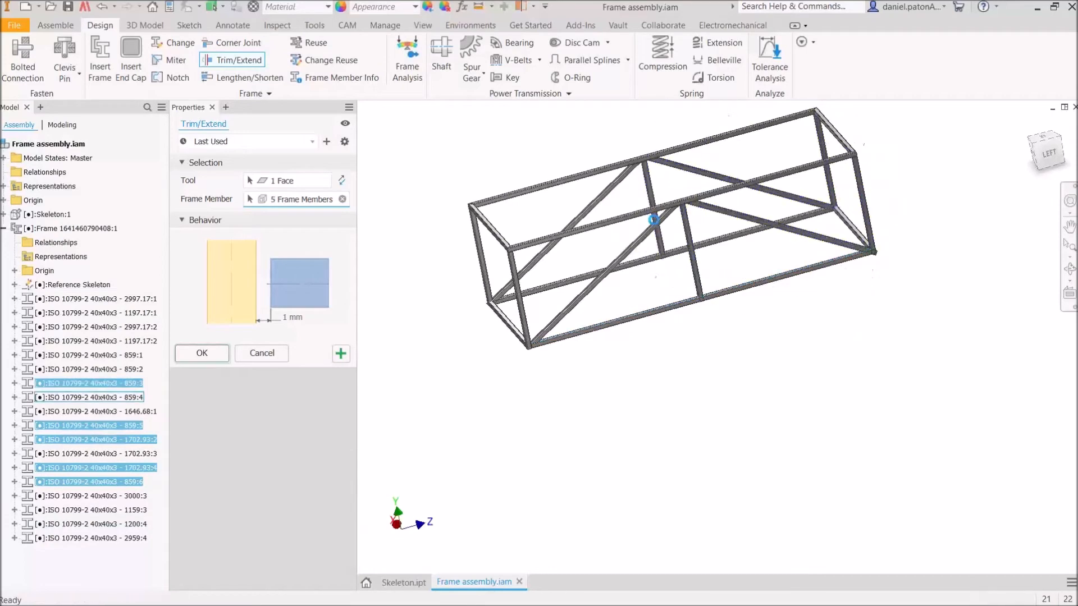
click(543, 260)
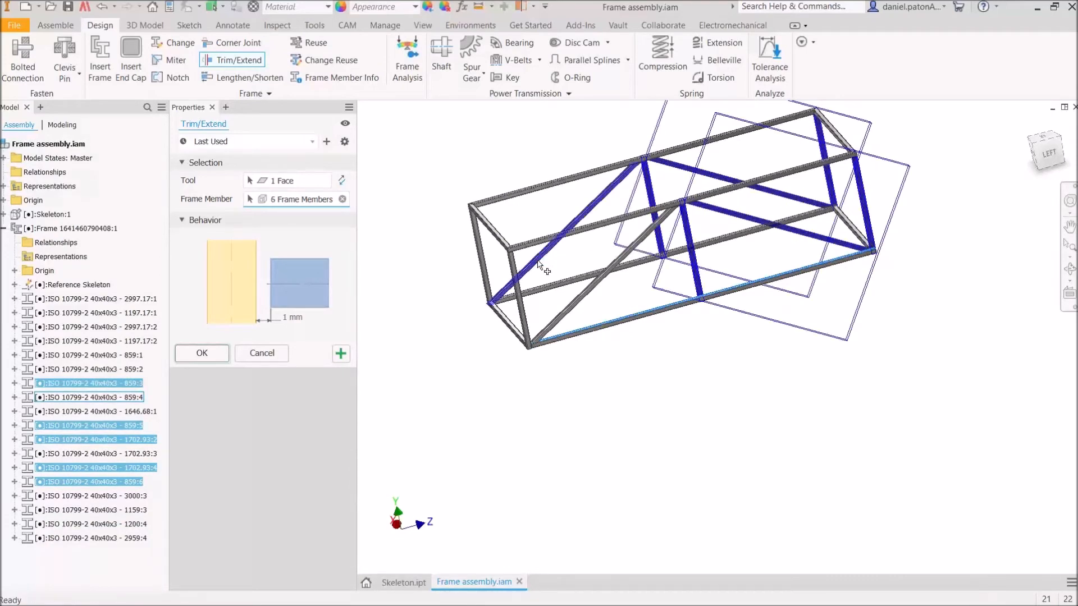
click(483, 274)
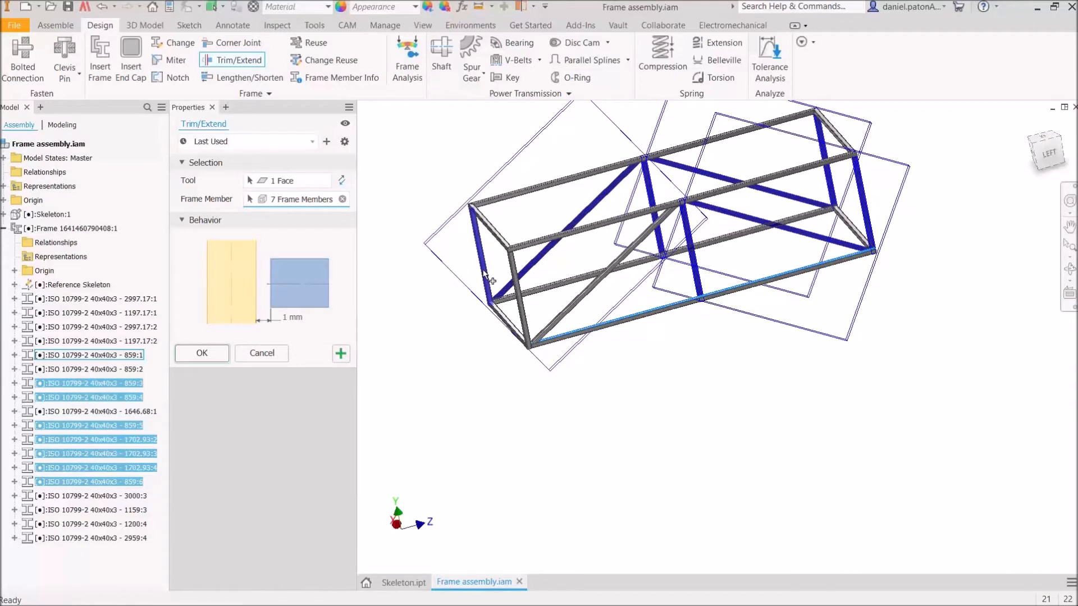
ctrl+click(869, 216)
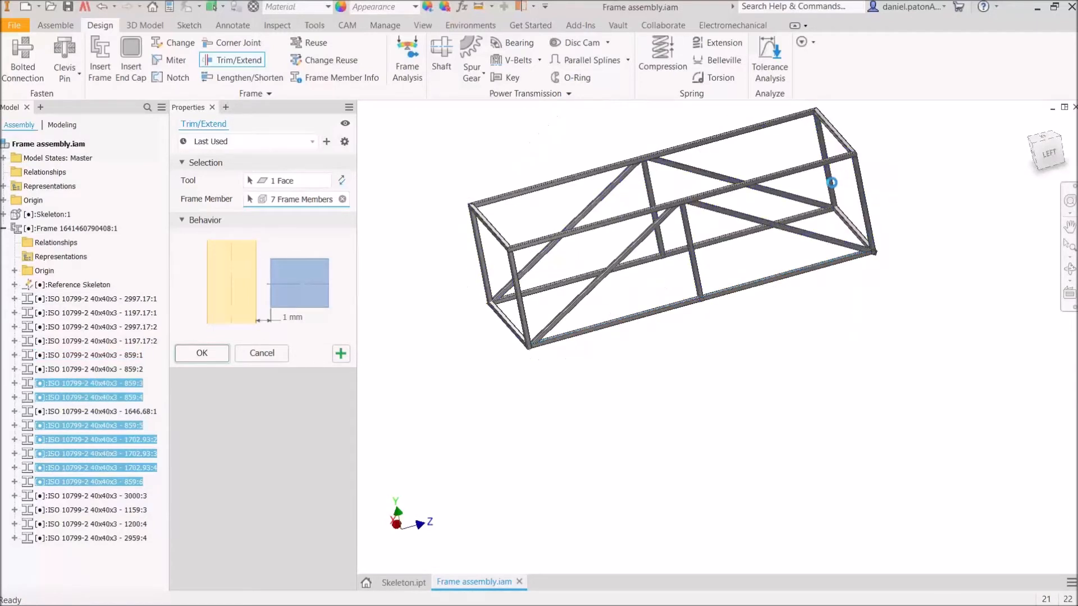
ctrl+click(831, 184)
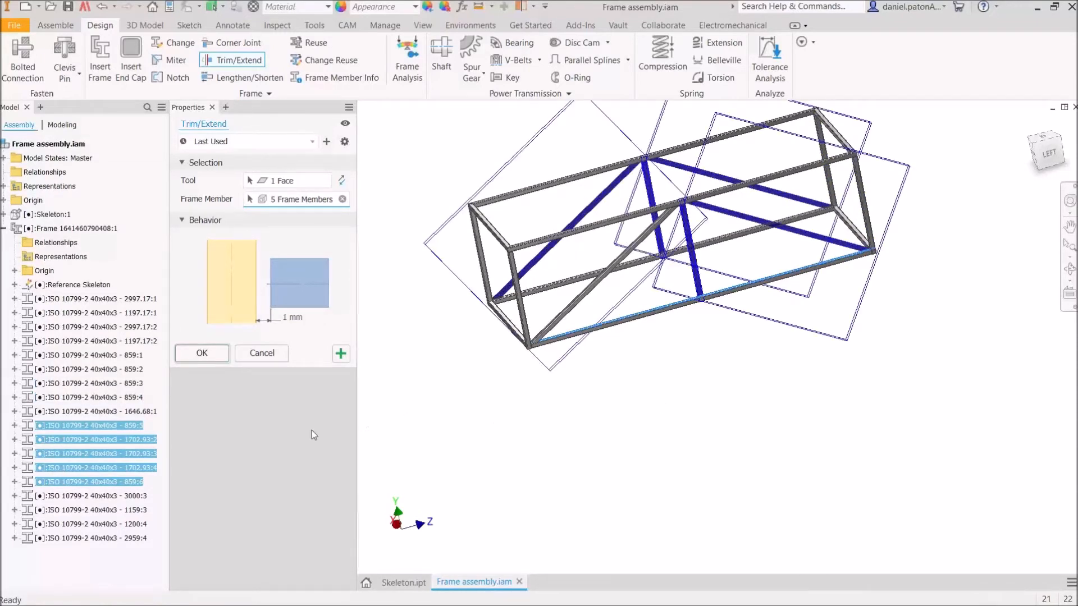
- Trim the five selected bracing members to the chosen lower rail face with a 1 mm offset
click(206, 354)
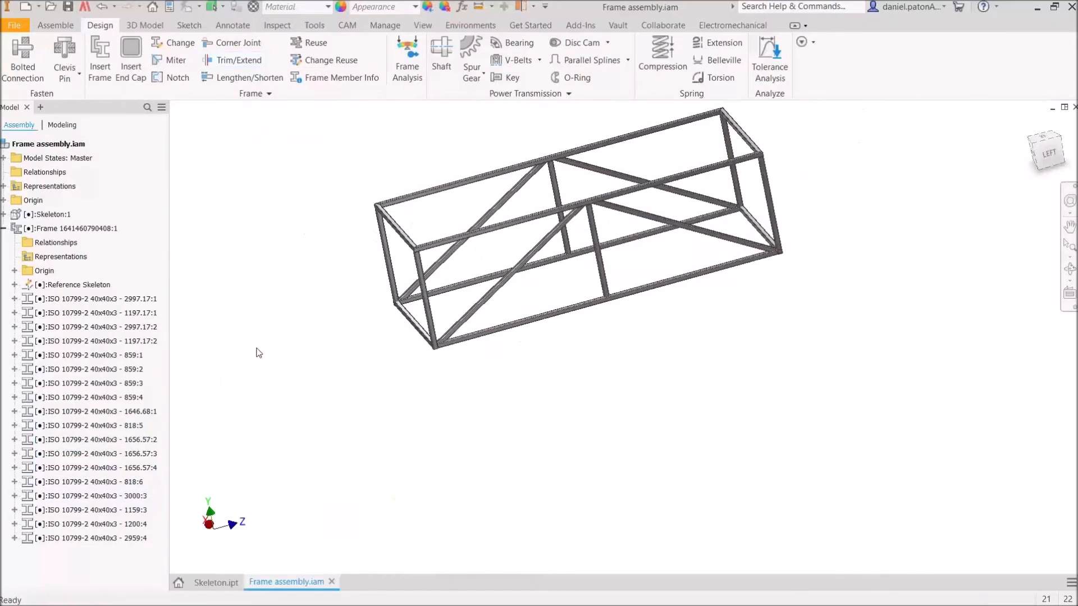
- Trim the two diagonal braces at the frame's +Z end to the inner face of an end post with a 1 mm offset
click(233, 60)
shift+middle_drag(790, 243, 816, 249)
scroll(817, 248, up, 5)
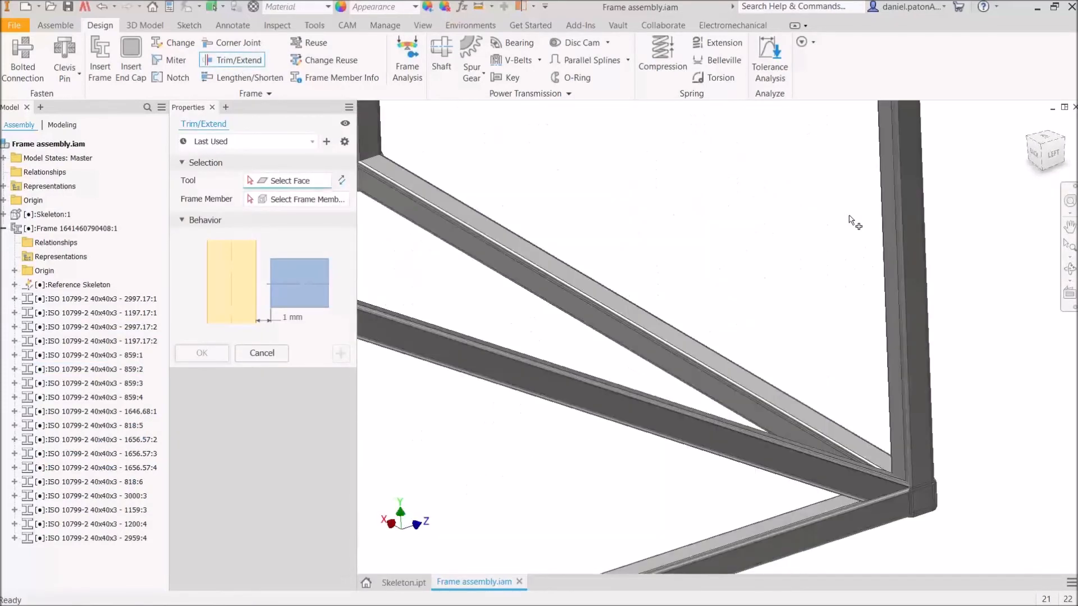
click(894, 317)
shift+middle_drag(910, 552, 842, 477)
middle_drag(842, 477, 661, 264)
scroll(753, 370, up, 4)
mouse_move(755, 380)
shift+middle_down()
mouse_move(767, 396)
mouse_move(739, 392)
shift+middle_up()
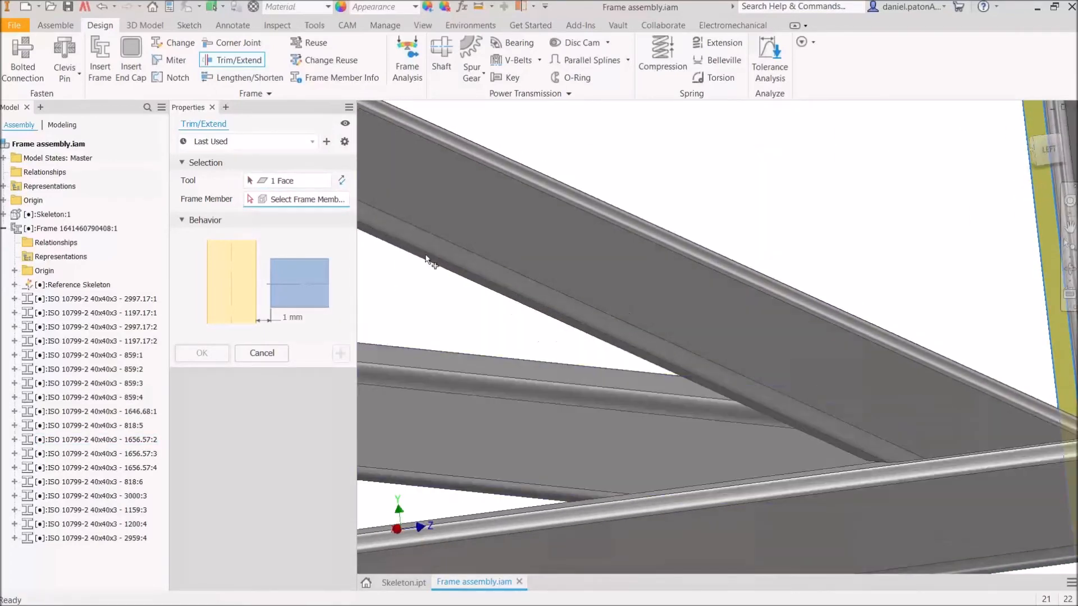
scroll(413, 266, down, 3)
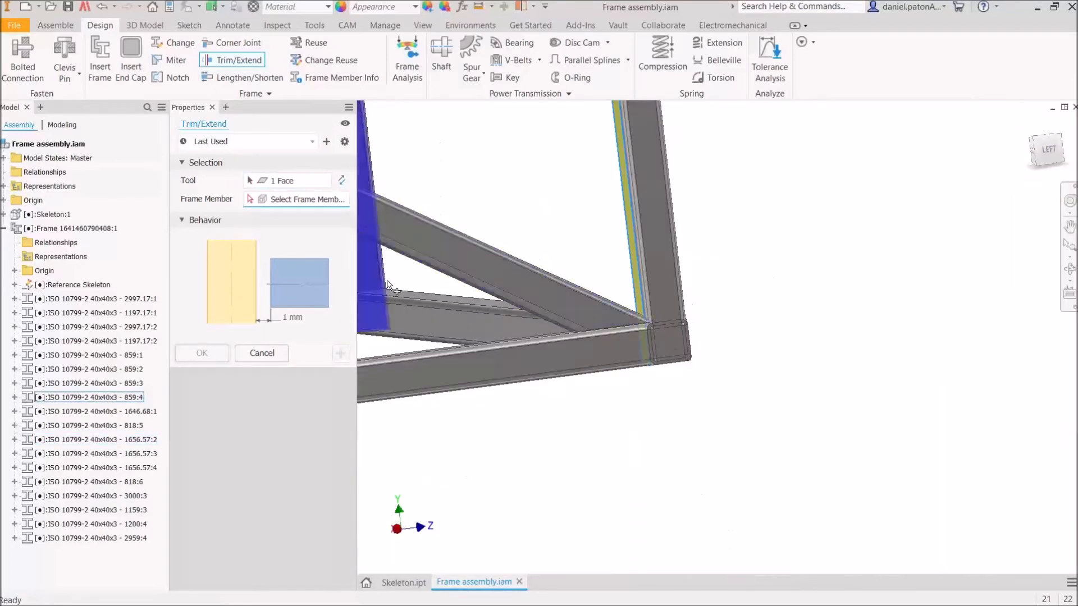
click(554, 295)
scroll(734, 372, up, 5)
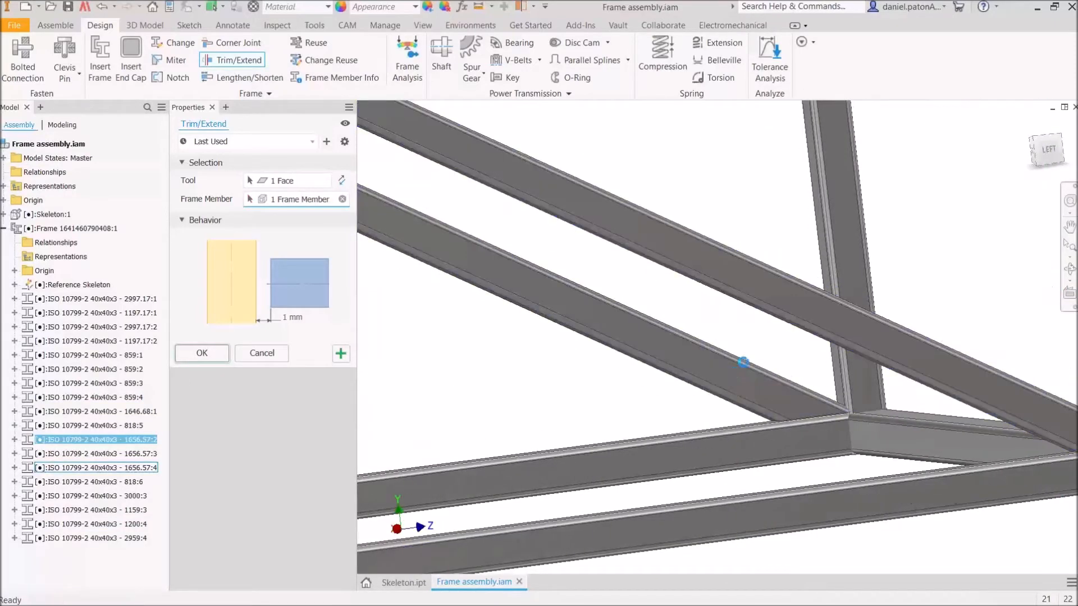
click(729, 374)
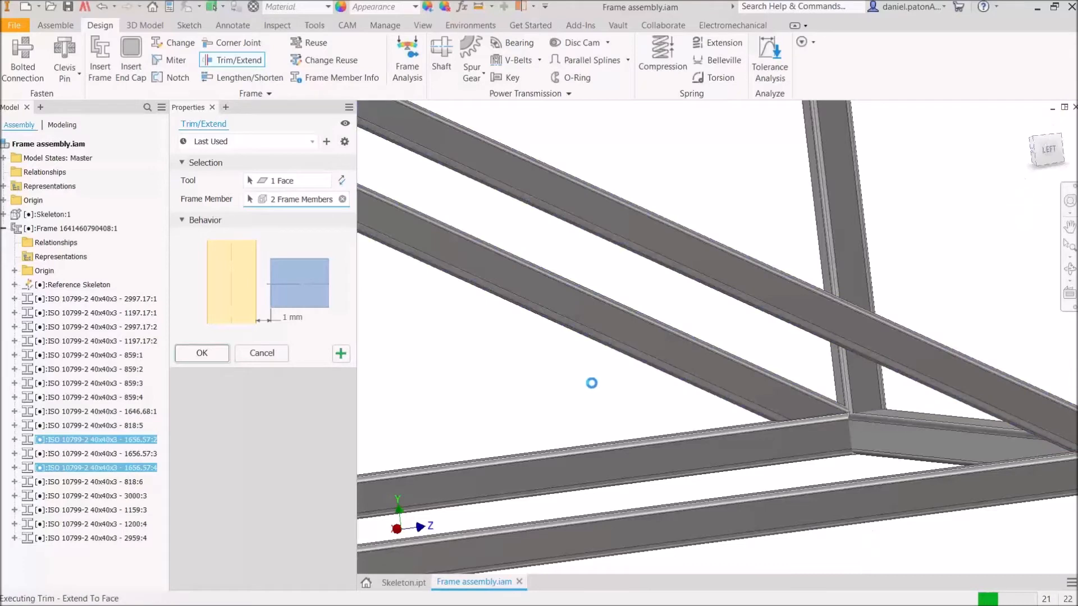
- Trim the remaining diagonal brace at the frame's -Z end to the end post's inner face with a 1 mm offset
scroll(506, 382, down, 6)
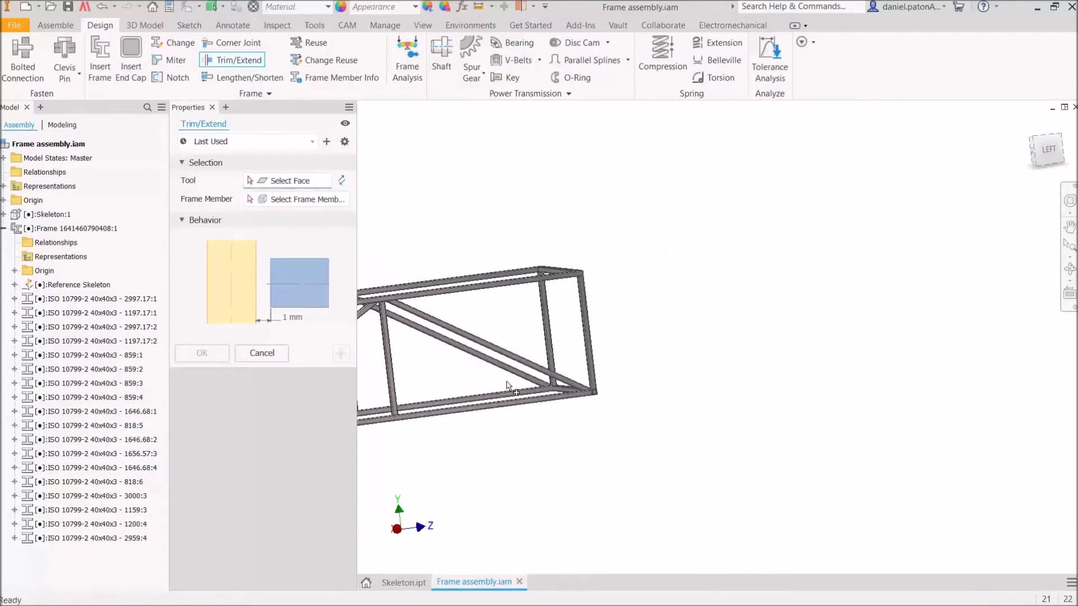
middle_drag(507, 385, 839, 378)
shift+middle_drag(710, 410, 644, 409)
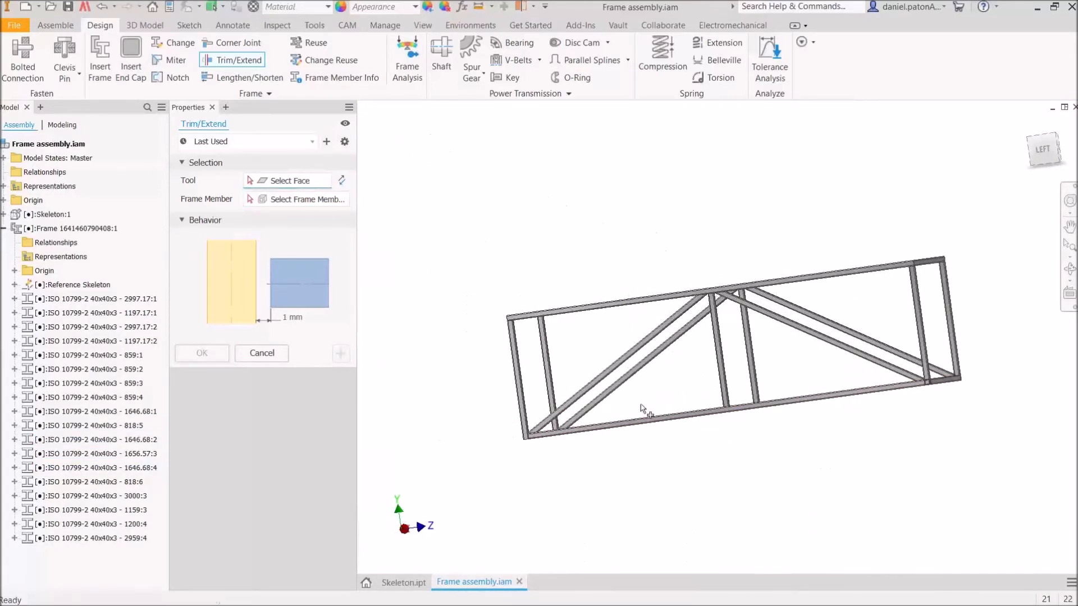
scroll(577, 422, up, 8)
shift+middle_drag(563, 446, 541, 373)
scroll(571, 260, up, 6)
click(513, 290)
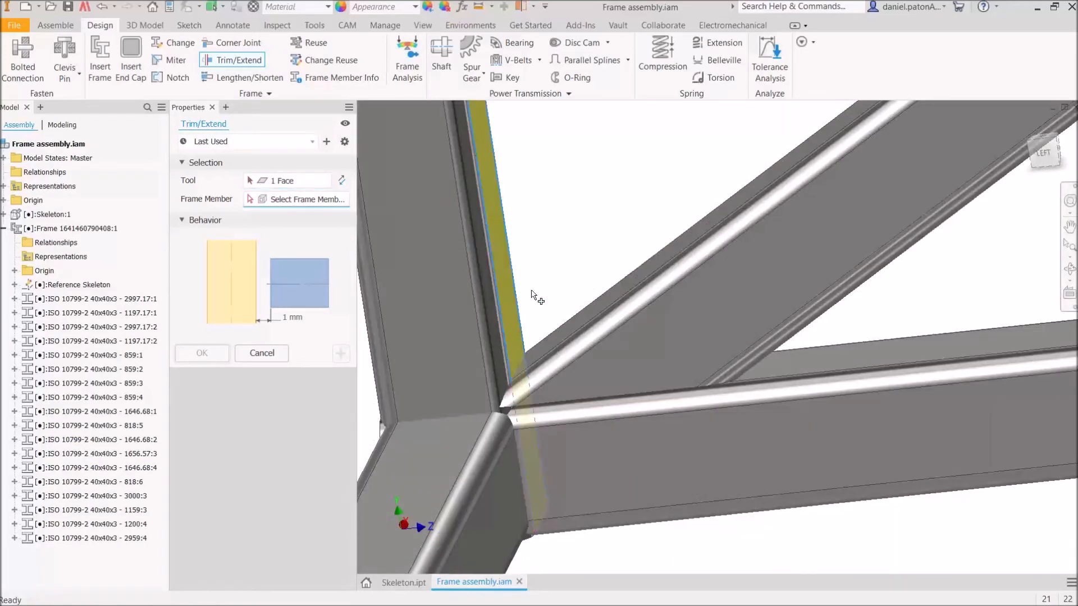
click(624, 297)
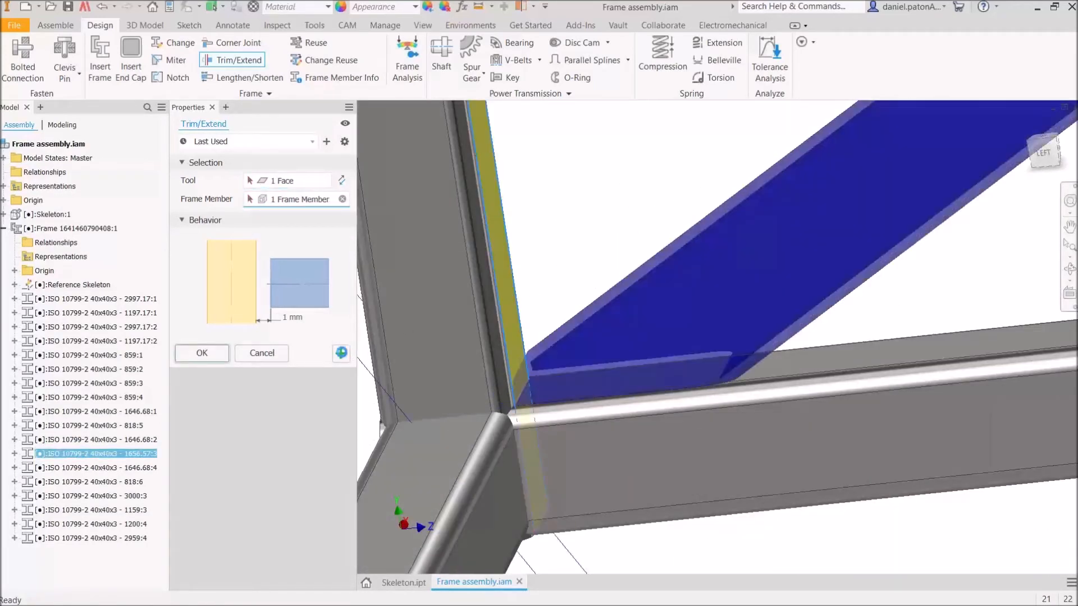
click(342, 355)
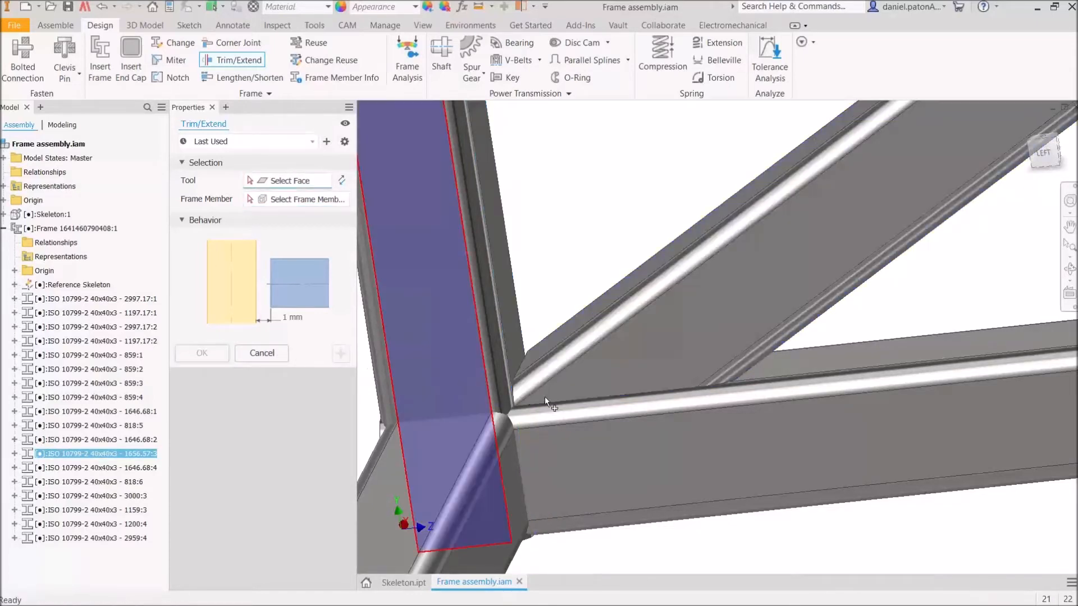
- Trim the bottom rail and the adjoining bottom cross member to the matching faces of the same -Z corner post, keeping a 1 mm offset
click(507, 333)
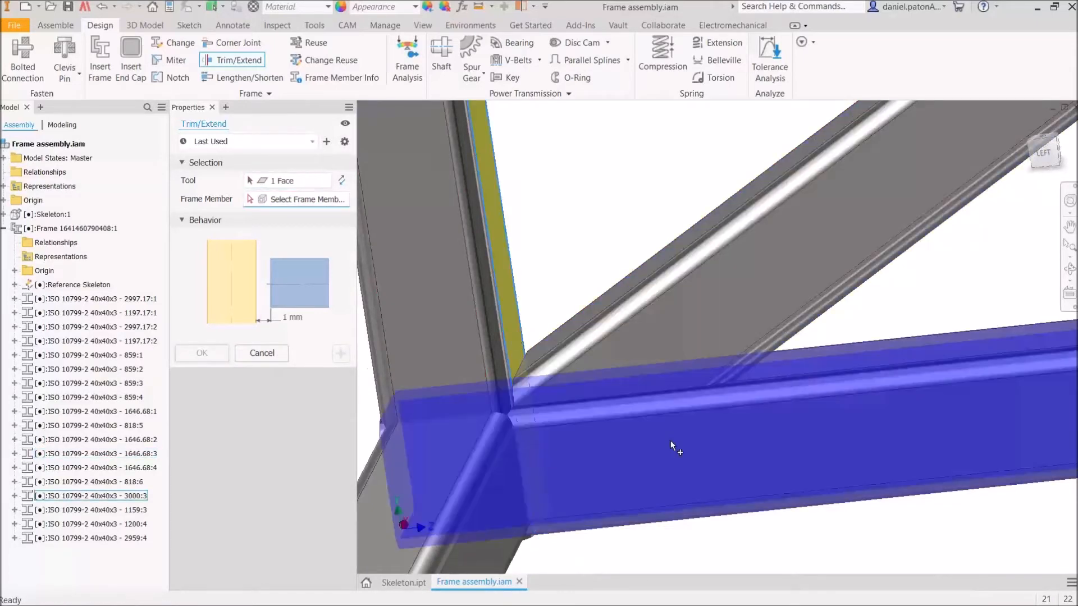
click(670, 440)
click(341, 353)
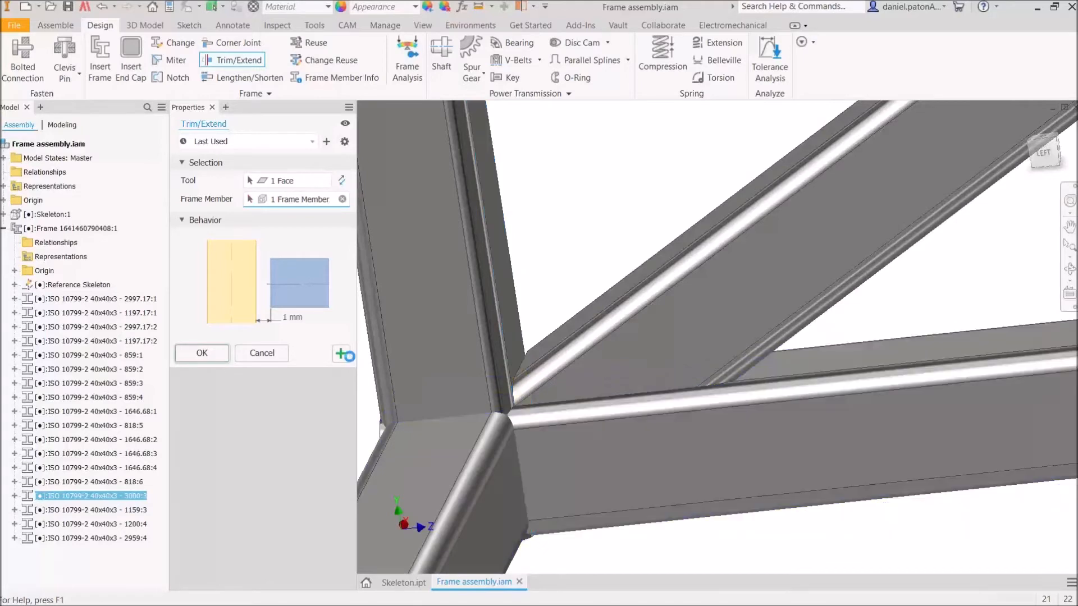
click(435, 362)
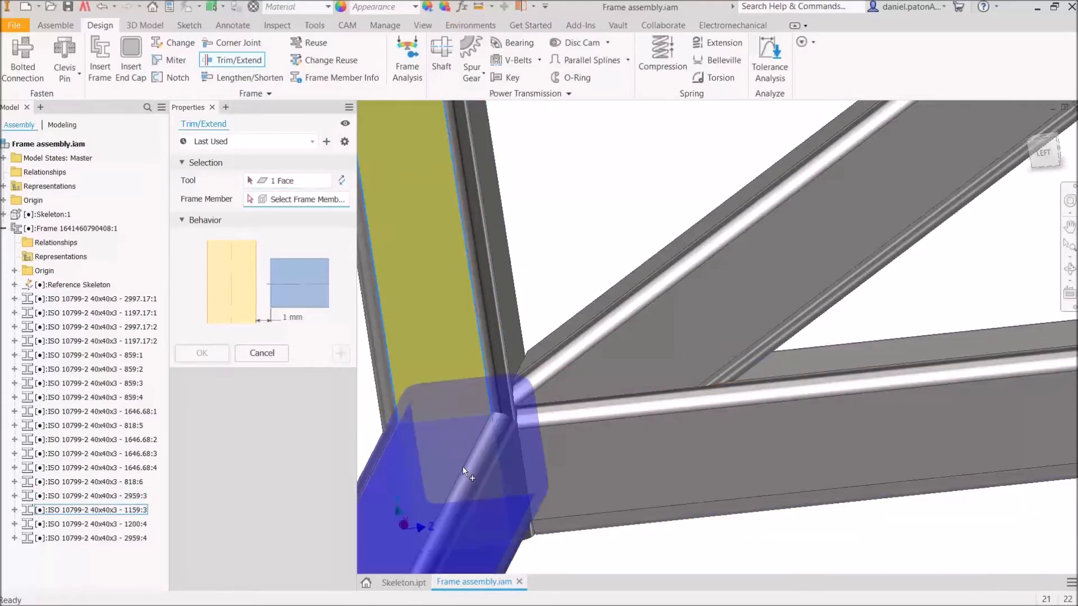
click(385, 412)
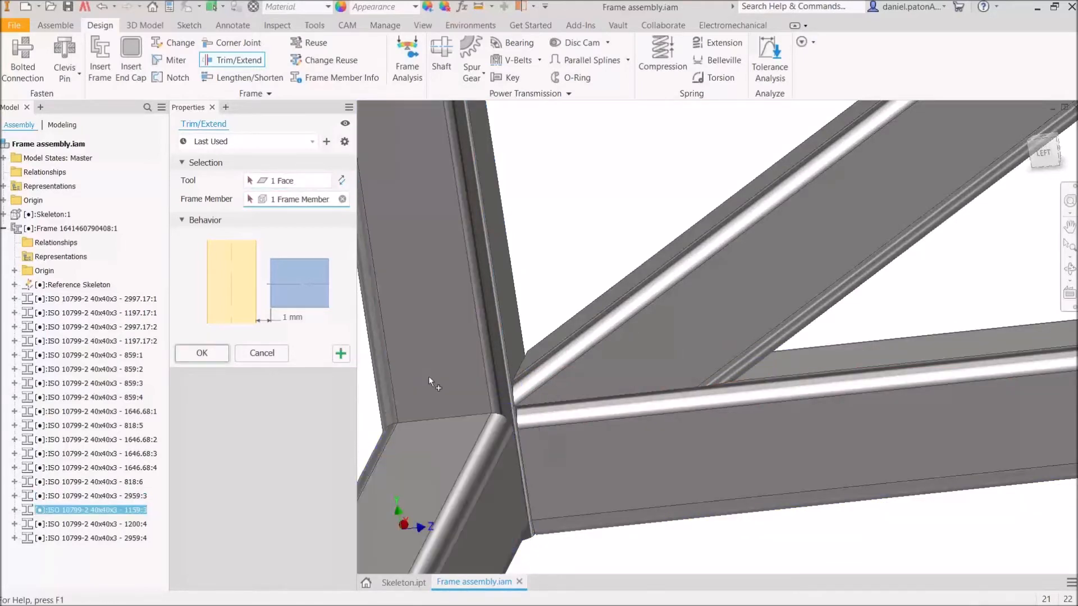
- Trim one end of the bottom cross member at the frame's +Z end to its corner post face with a 1 mm offset
scroll(617, 331, down, 8)
middle_drag(741, 344, 359, 310)
scroll(831, 246, up, 6)
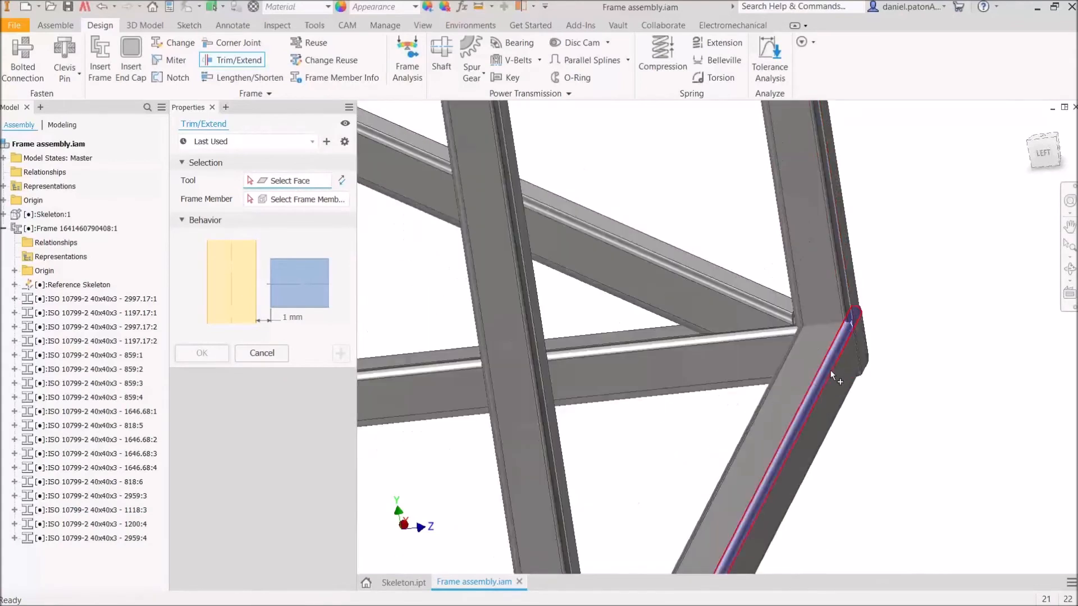
click(820, 275)
click(808, 359)
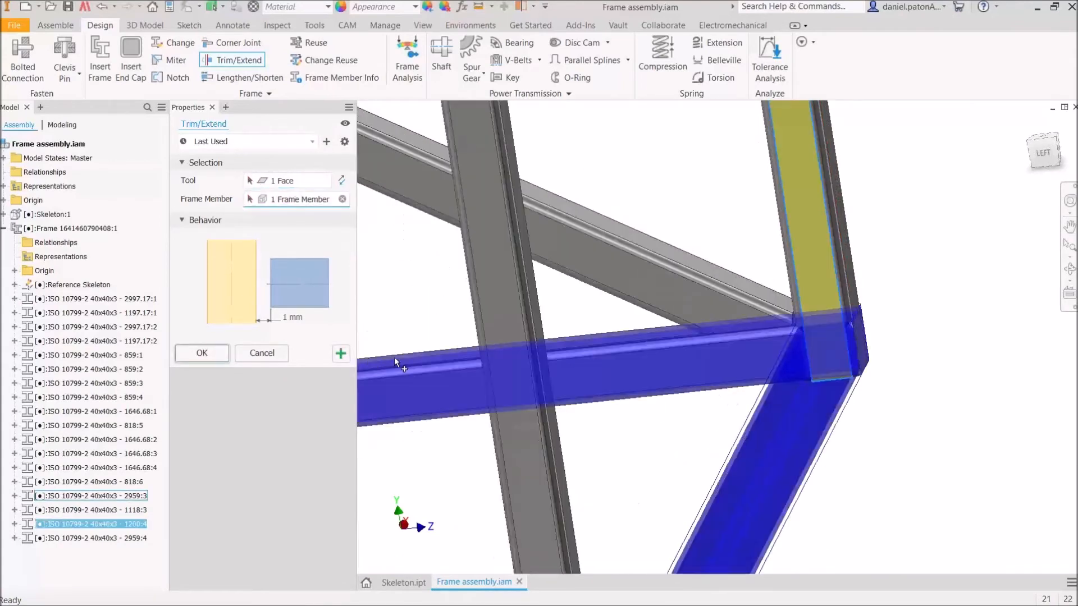
click(340, 353)
- Trim the other end of the +Z bottom cross member to the opposite corner post with a 1 mm offset and finish trimming
scroll(753, 386, down, 4)
scroll(753, 386, down, 3)
shift+middle_drag(753, 387, 698, 444)
scroll(564, 523, up, 5)
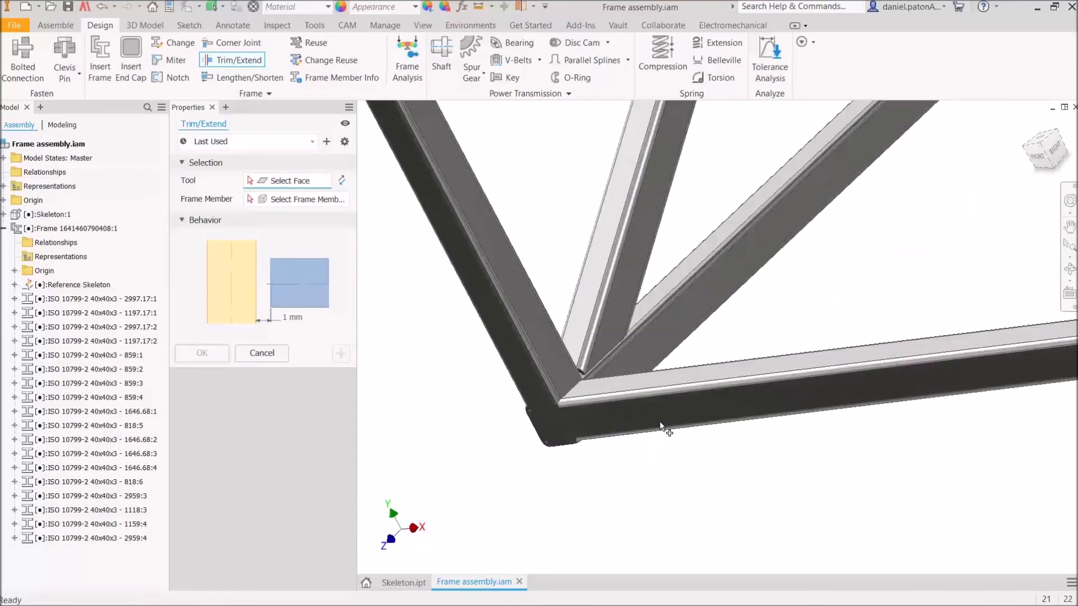
click(596, 396)
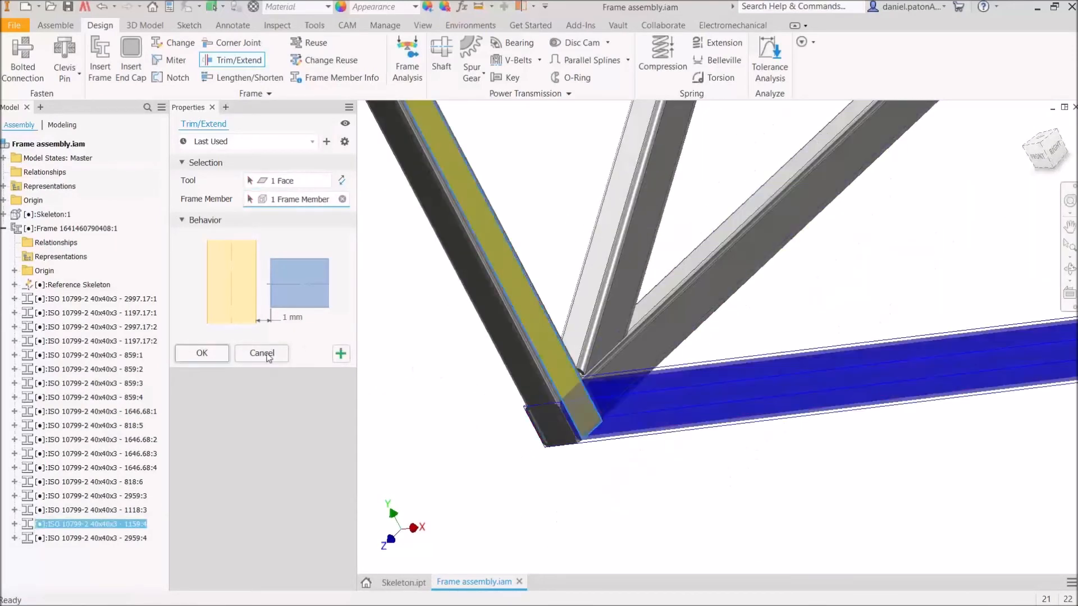
click(341, 354)
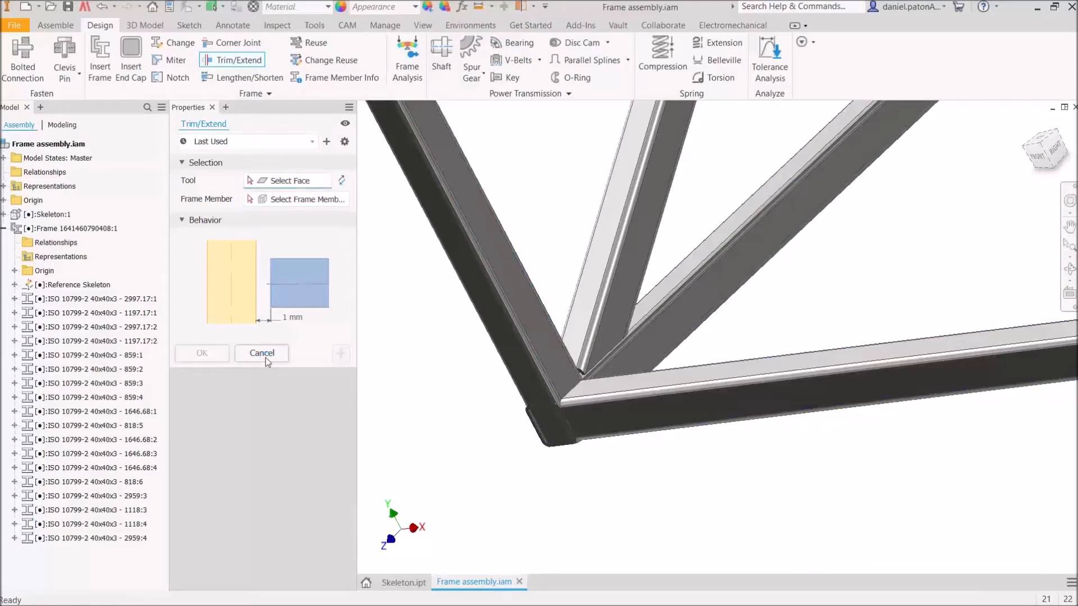
click(261, 353)
- Examine the trimmed lower corner joints and the whole frame from several angles
scroll(537, 474, down, 2)
scroll(506, 442, up, 4)
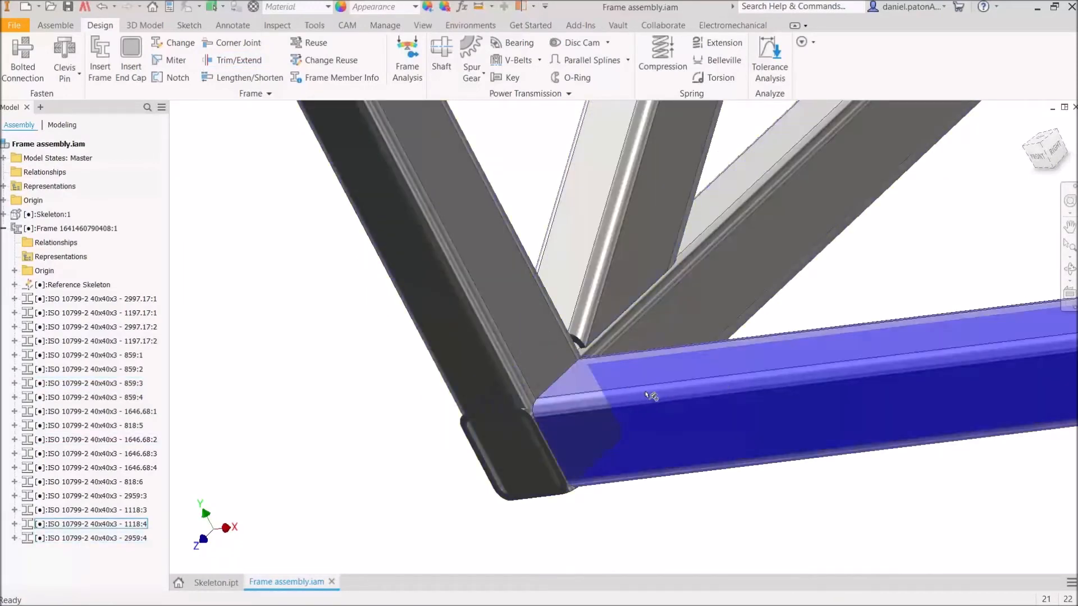
scroll(739, 408, down, 5)
shift+middle_drag(621, 454, 898, 435)
middle_drag(898, 435, 752, 397)
drag(752, 397, 724, 465)
key(Escape)
scroll(918, 380, up, 3)
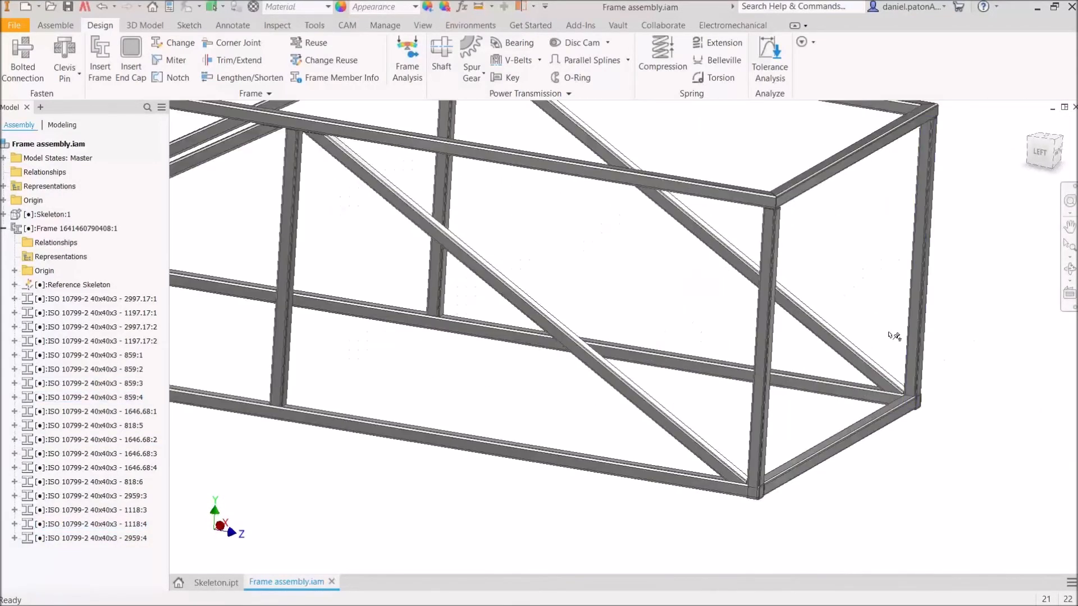
scroll(897, 410, down, 3)
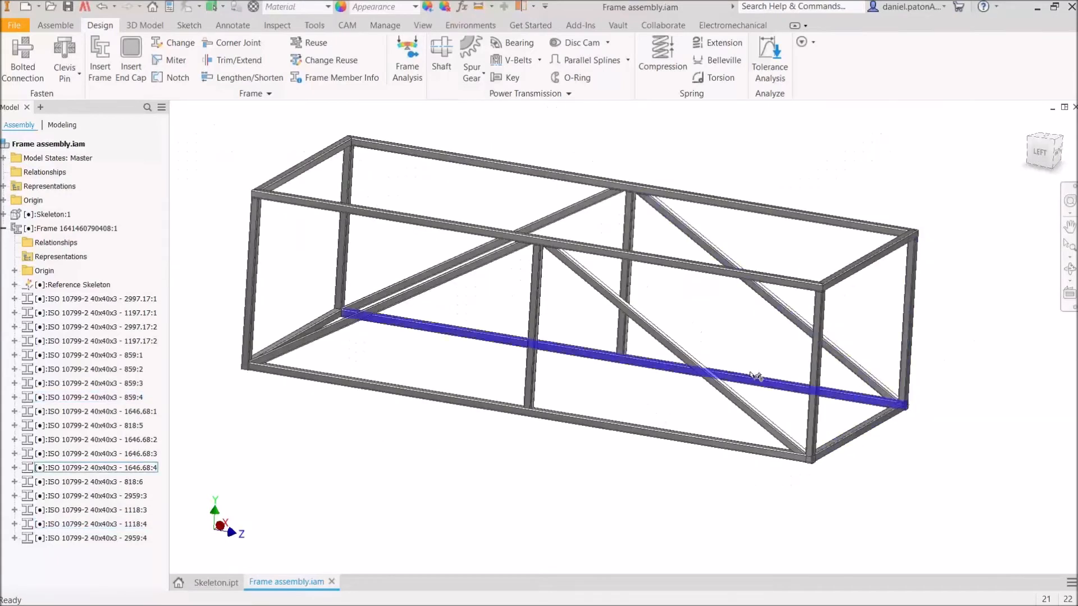
- Run an interference analysis with the complete frame as the first selection set
click(279, 26)
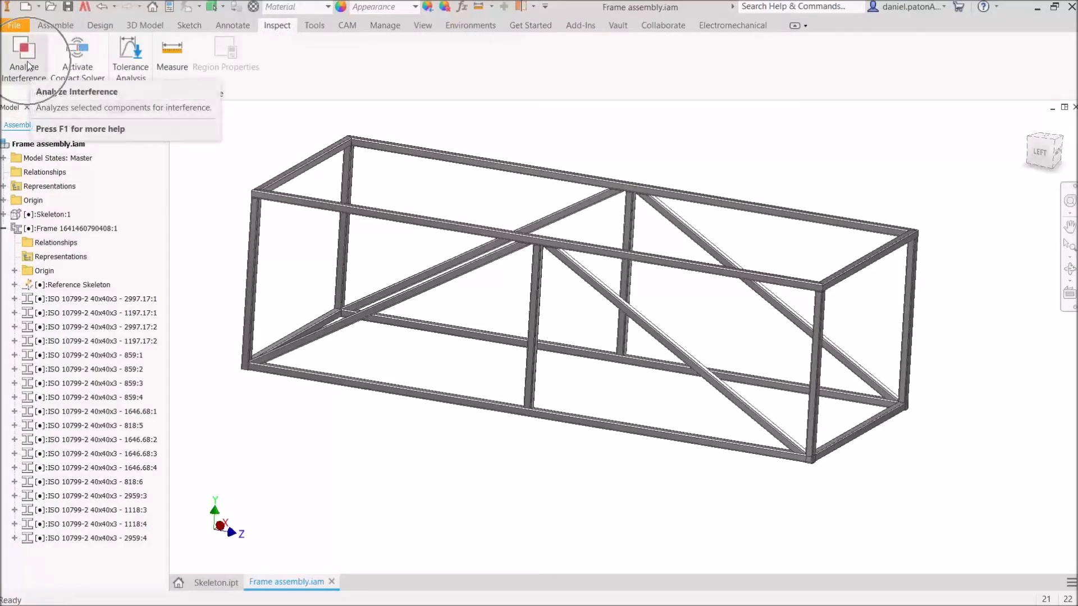
scroll(697, 293, down, 3)
click(616, 259)
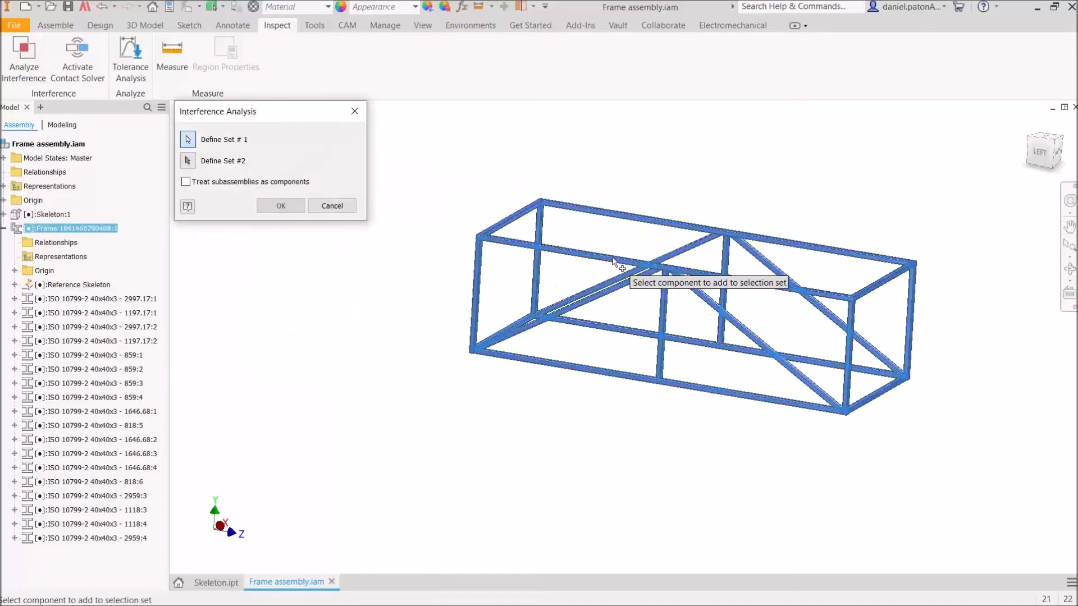
click(281, 206)
- Examine where members overlap at the frame's lower corners, then close the interference results
middle_drag(878, 407, 781, 386)
scroll(765, 370, up, 8)
middle_drag(818, 331, 548, 443)
middle_drag(822, 332, 625, 476)
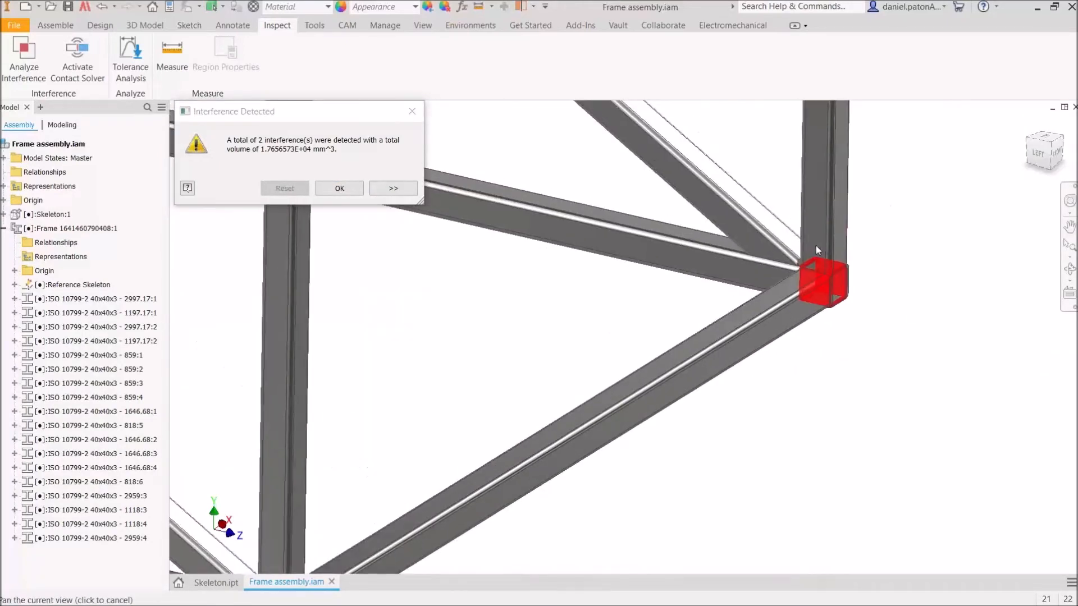
scroll(805, 275, down, 10)
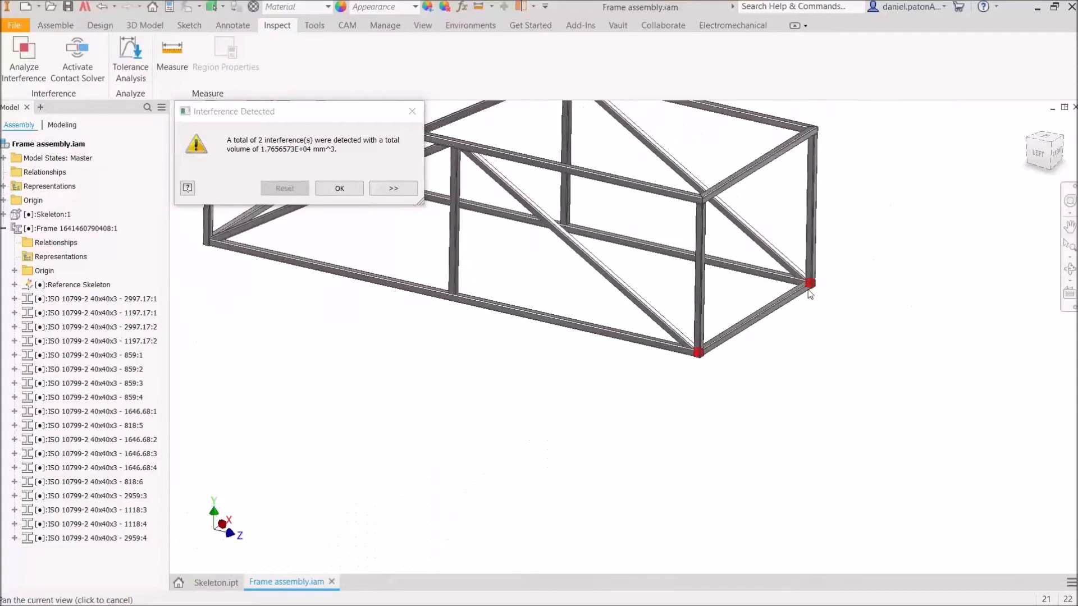
middle_drag(801, 309, 787, 358)
scroll(795, 327, up, 8)
scroll(765, 384, down, 3)
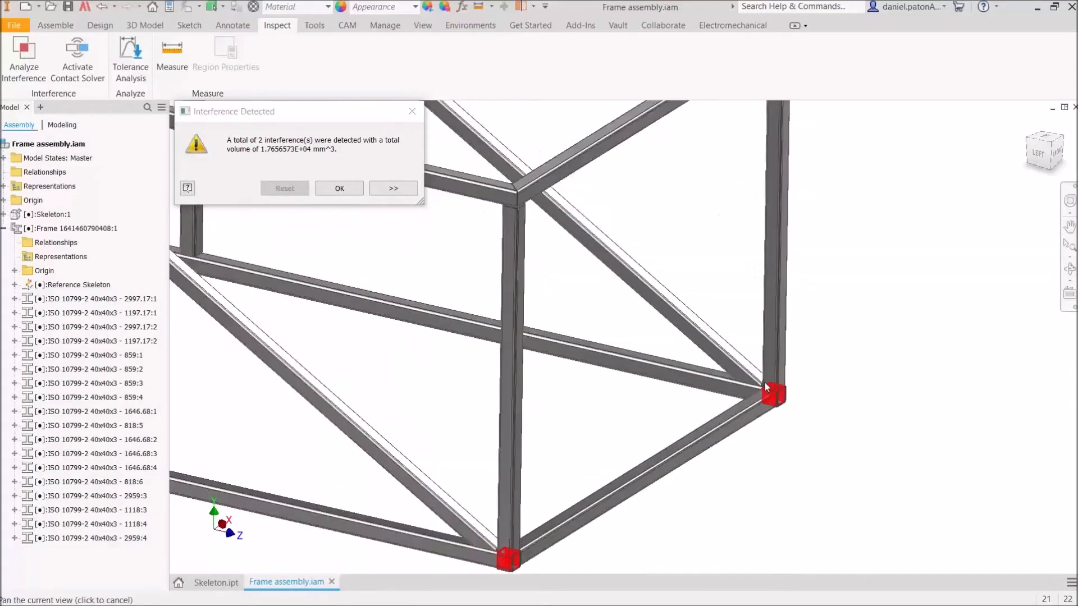
middle_drag(704, 441, 752, 266)
scroll(562, 394, up, 8)
scroll(523, 440, down, 10)
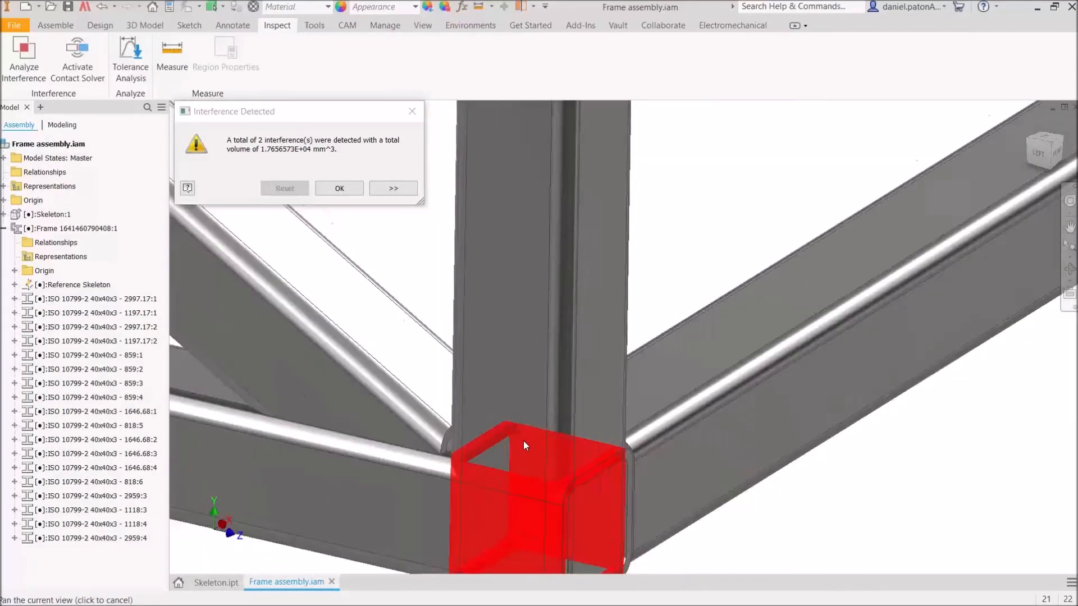
middle_drag(620, 355, 789, 389)
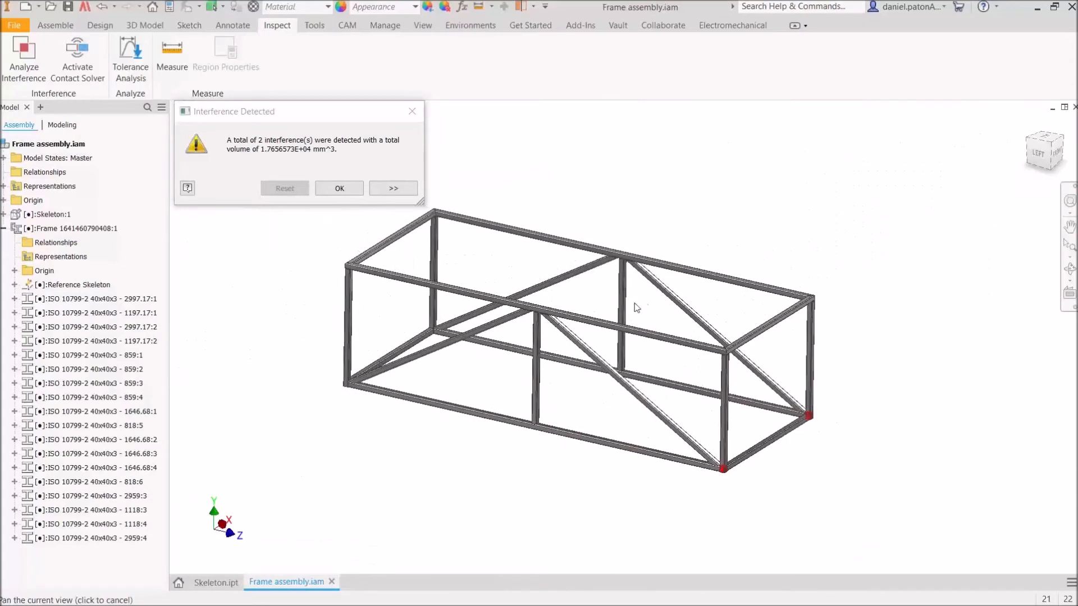
click(412, 111)
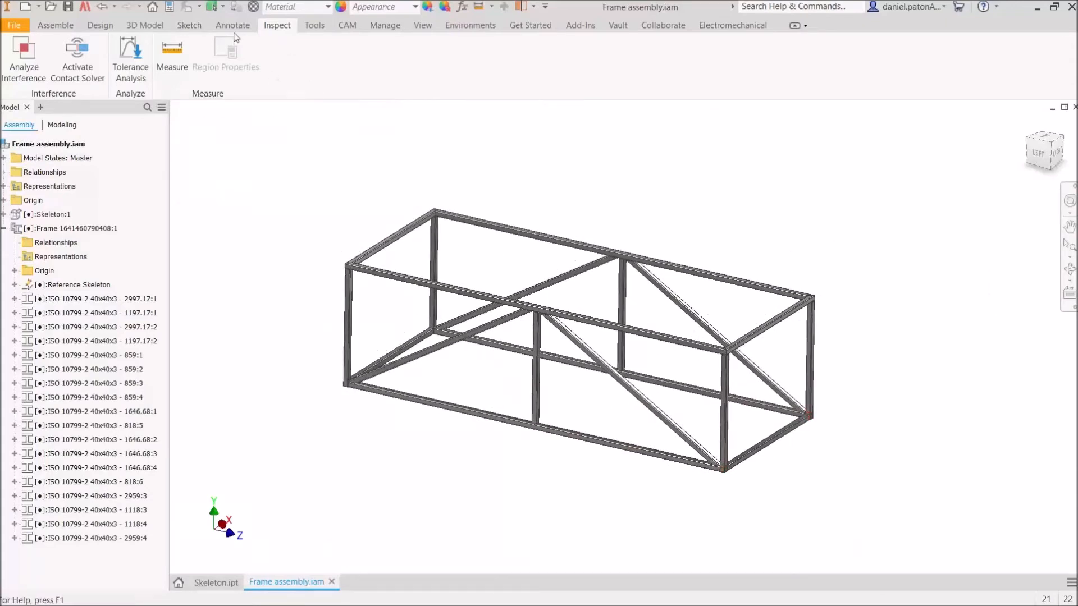
- Trim the two long bottom members to the inward-facing face at the frame's +Z end, keeping a 1 mm offset
click(100, 26)
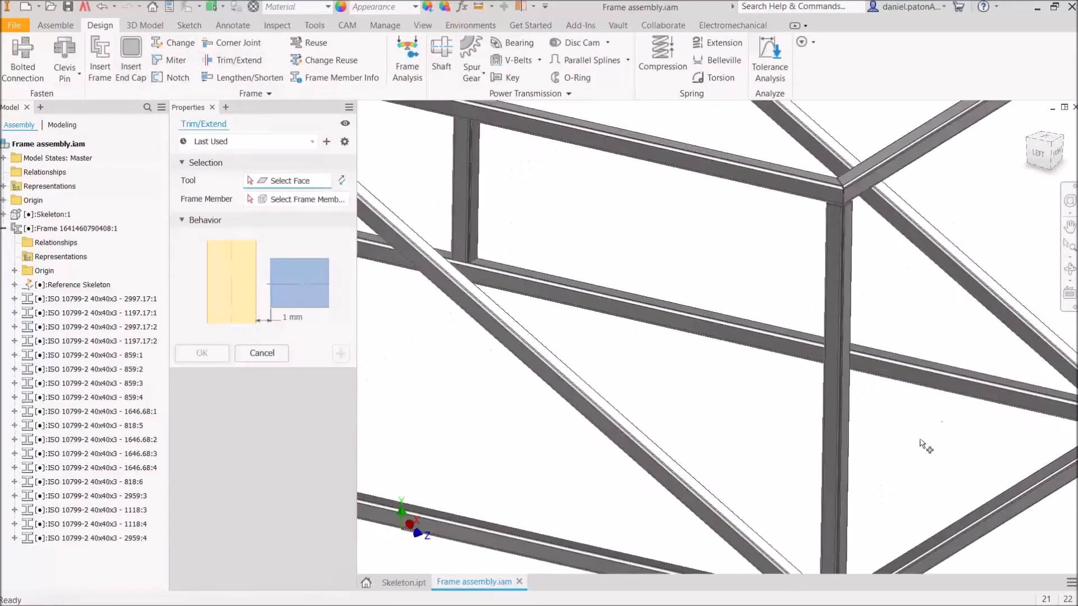
scroll(505, 313, up, 5)
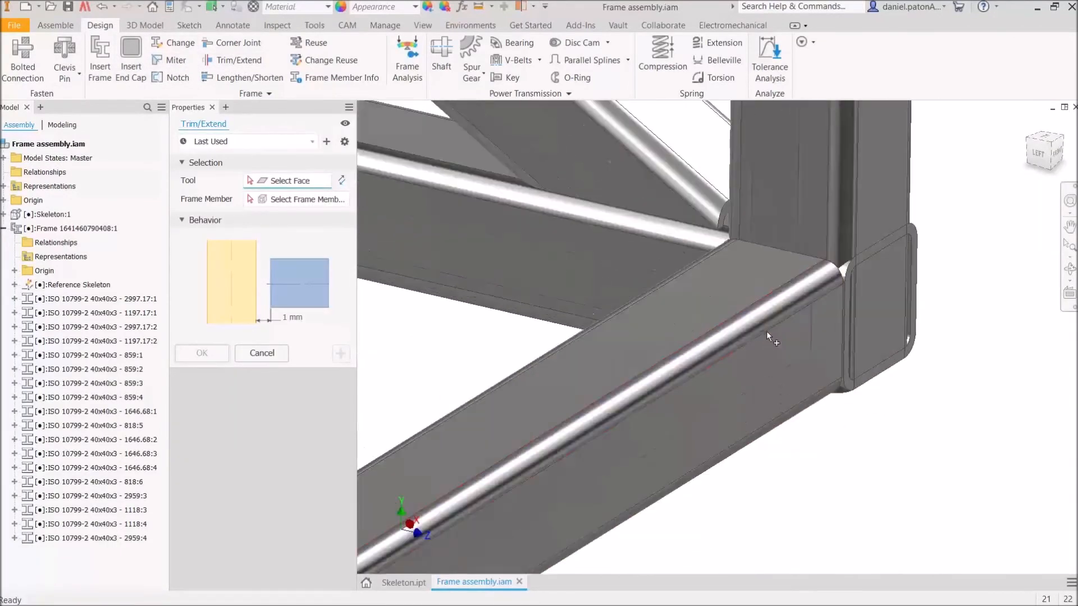
click(806, 201)
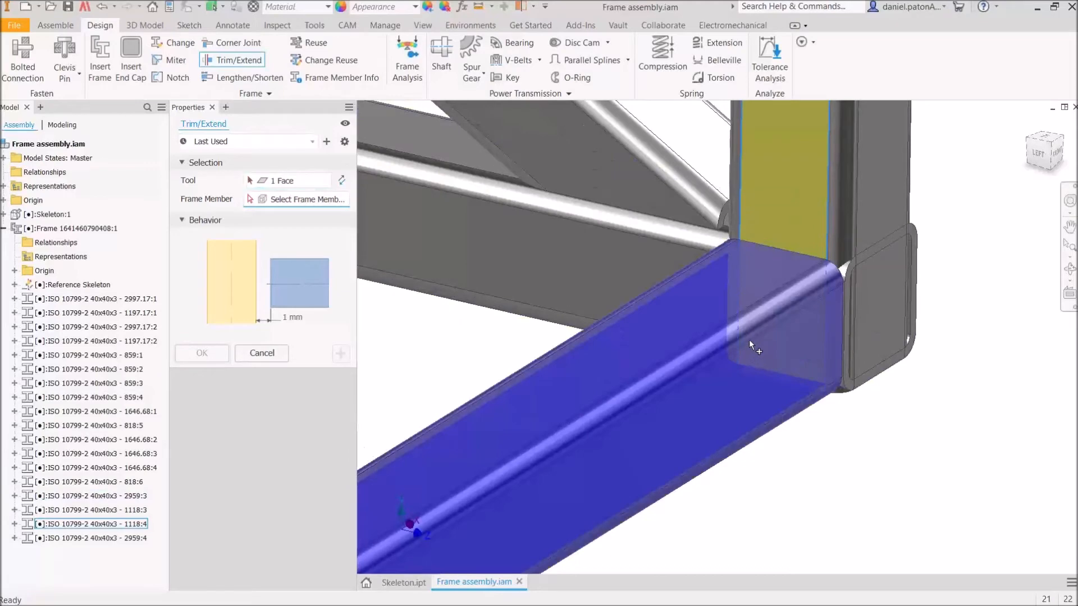
click(324, 180)
scroll(658, 300, down, 5)
shift+middle_drag(601, 329, 796, 383)
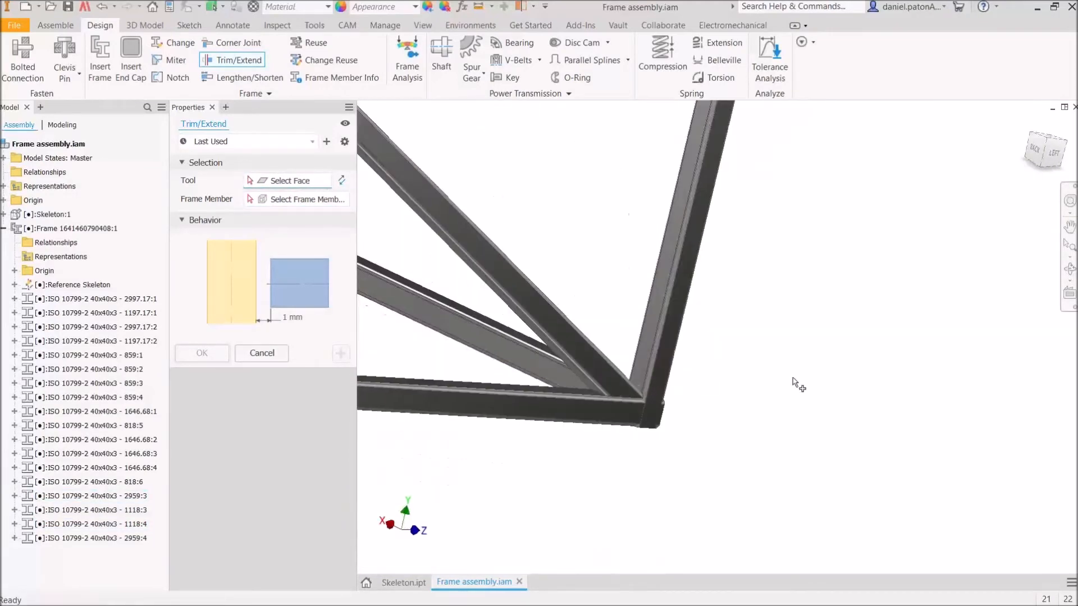
middle_drag(646, 374, 712, 402)
click(702, 394)
click(541, 425)
middle_drag(534, 365, 982, 414)
click(530, 243)
click(203, 352)
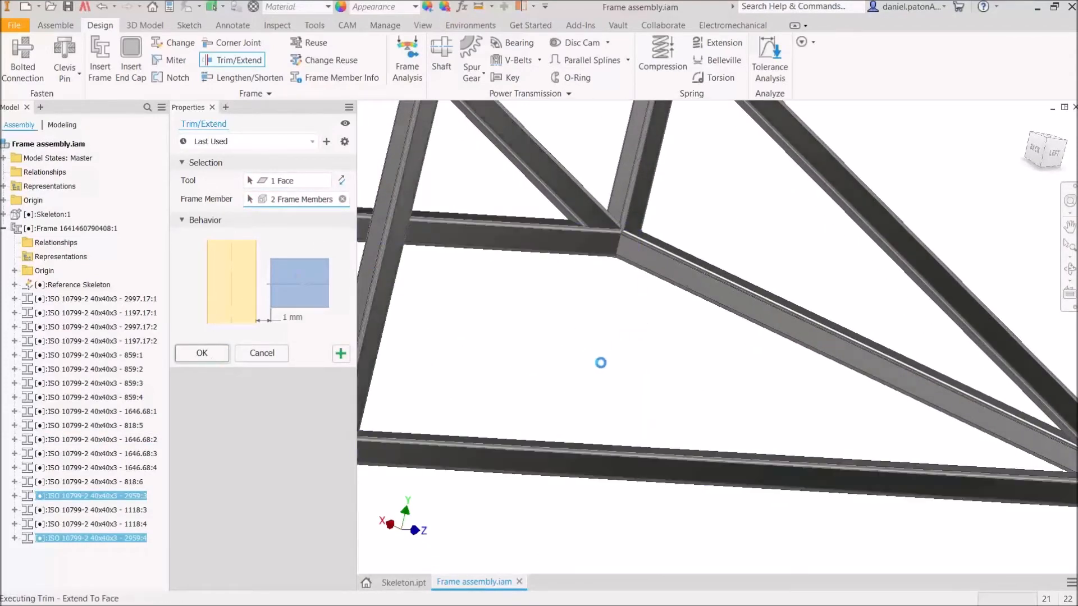
- Rerun the interference analysis with the complete frame as the first selection set and dismiss the result
key(F6)
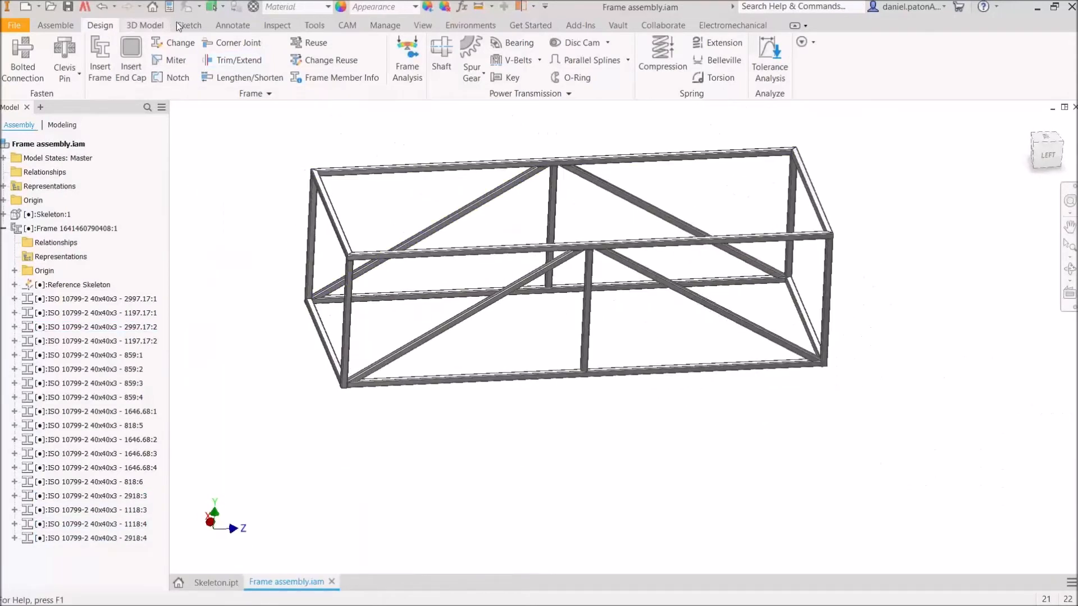
click(278, 26)
click(25, 59)
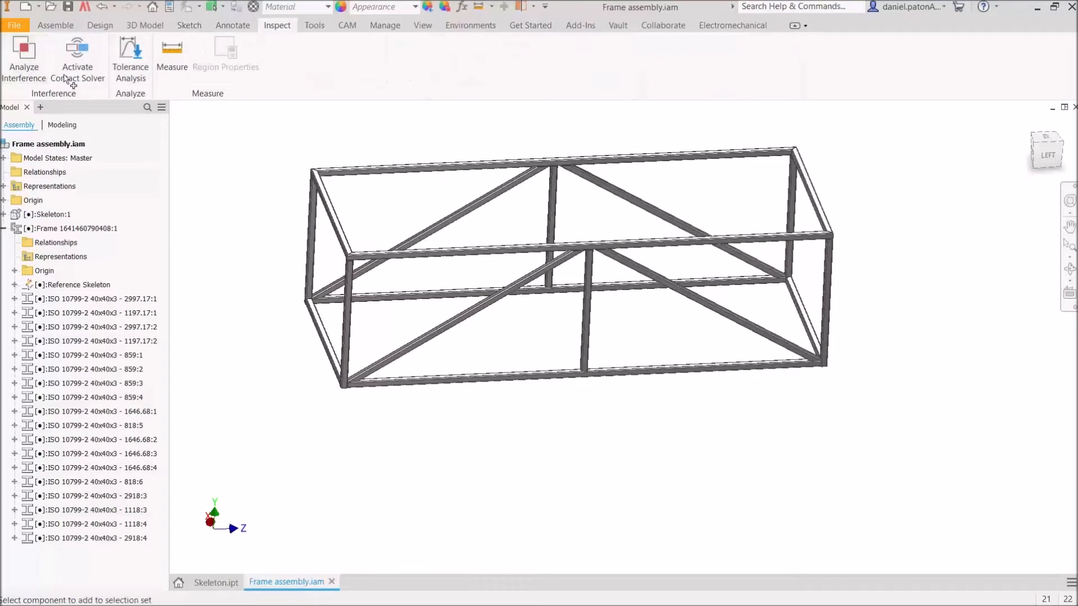
click(565, 159)
click(266, 207)
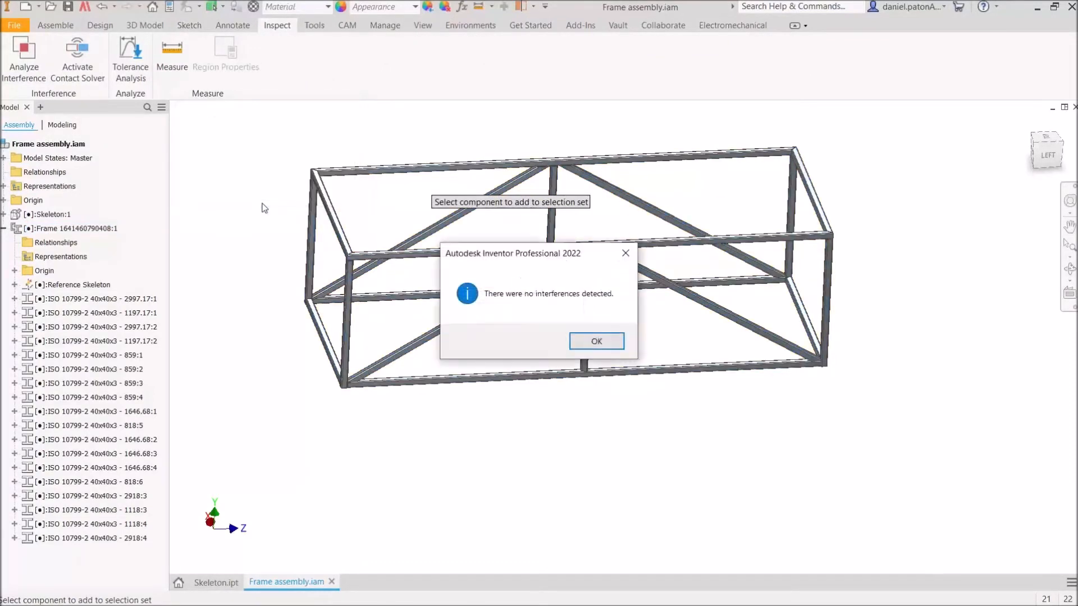
click(597, 342)
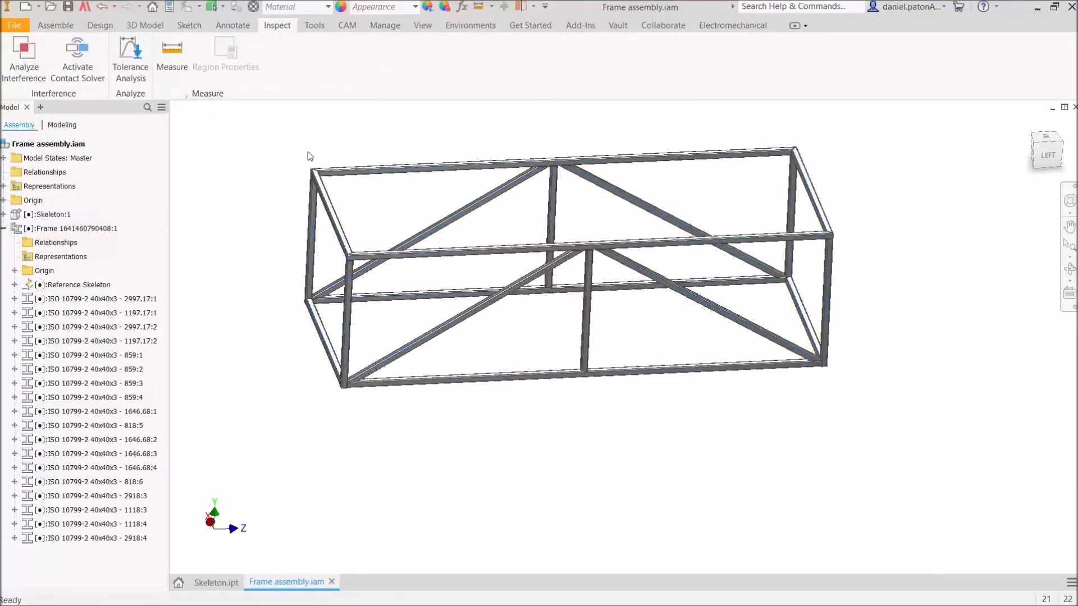
- Save the frame assembly together with all its updated dependent files
click(67, 7)
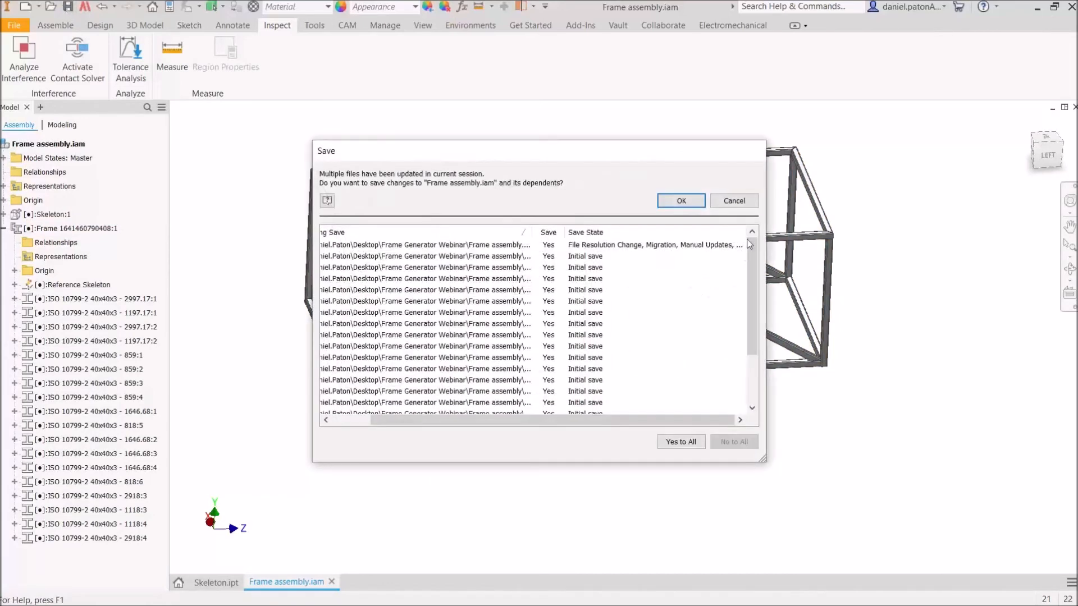
click(695, 198)
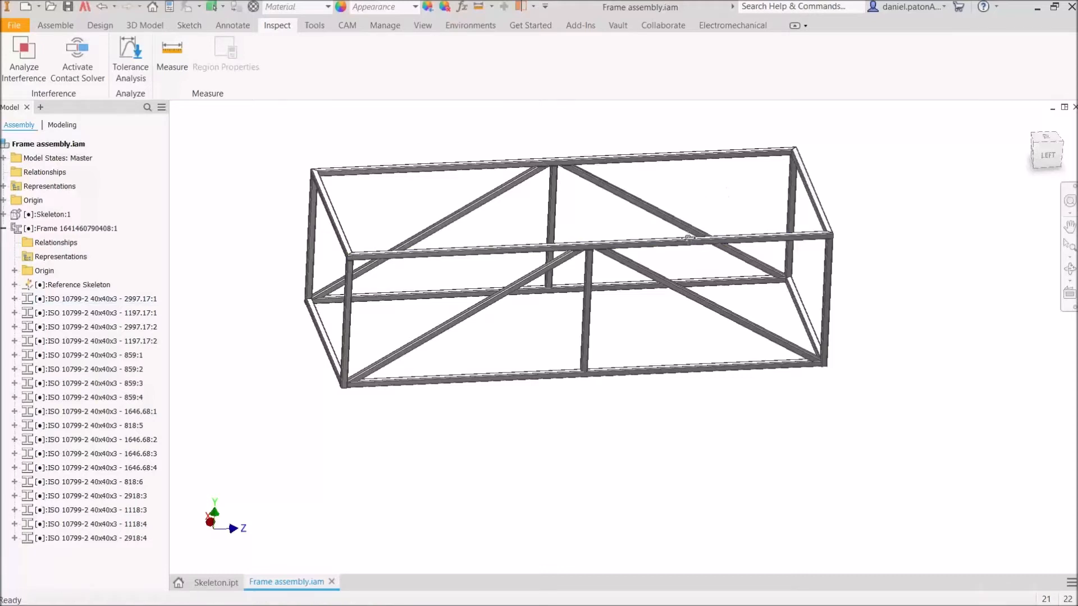
middle_drag(689, 238, 749, 310)
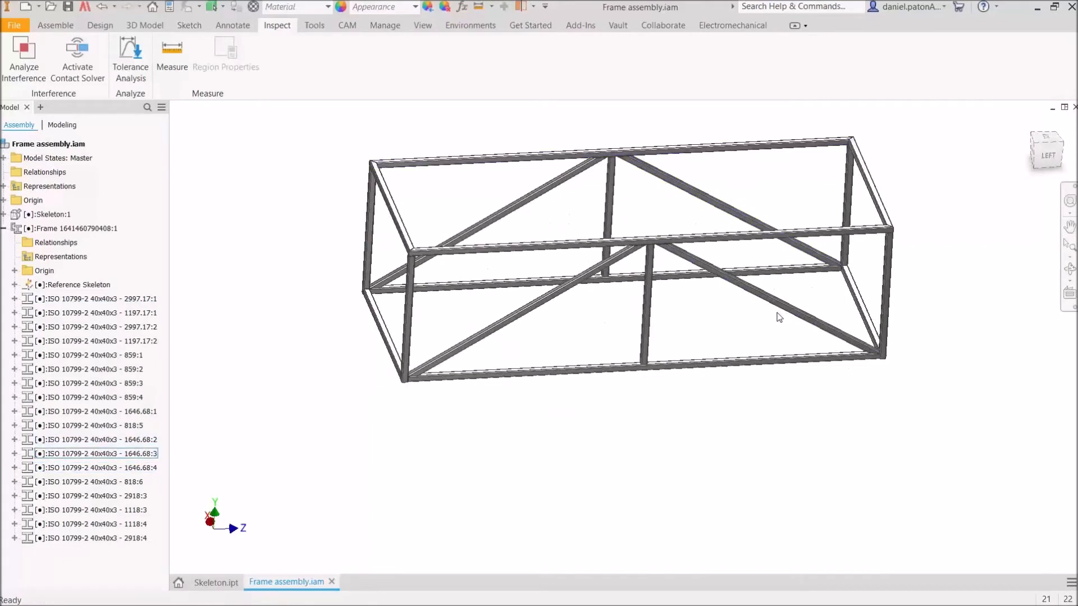
middle_drag(554, 127, 517, 210)
- With component priority selection, edit the frame in place and open its long upper back member as a separate part
click(55, 25)
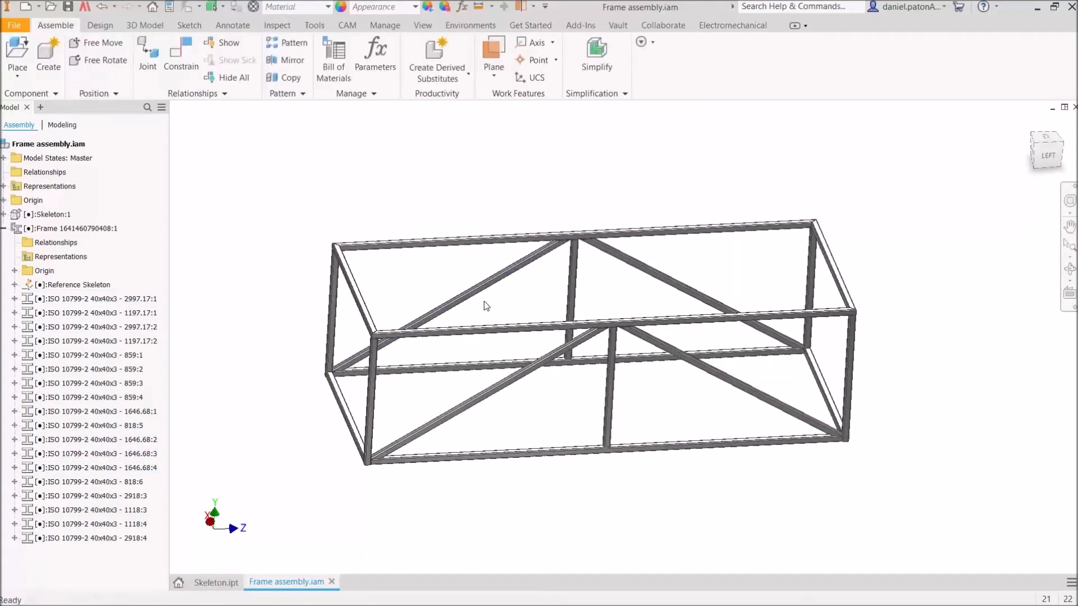
click(218, 7)
click(258, 22)
double_click(424, 246)
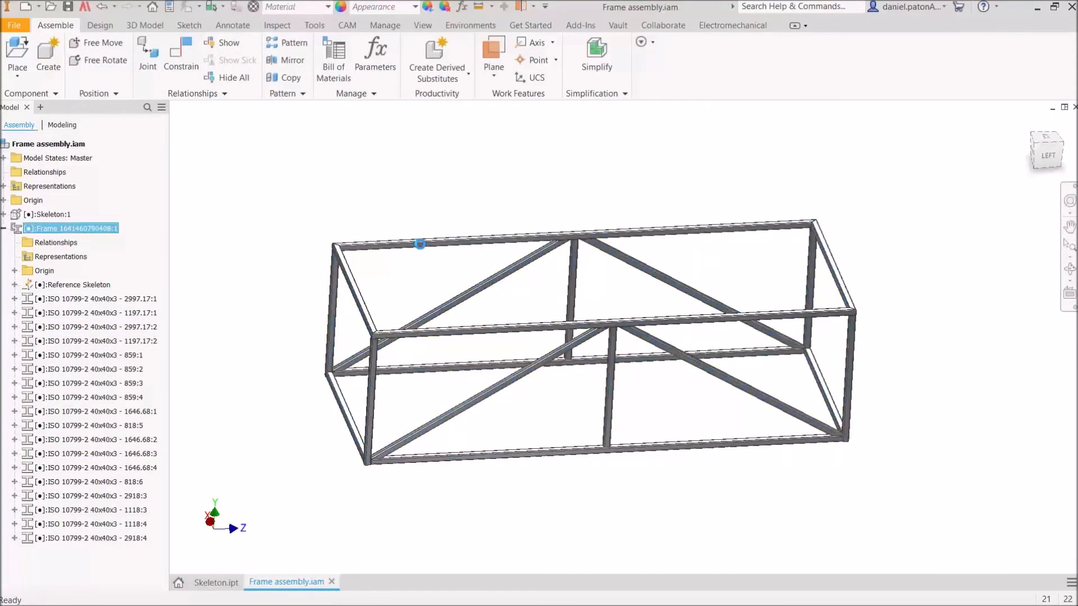
click(476, 245)
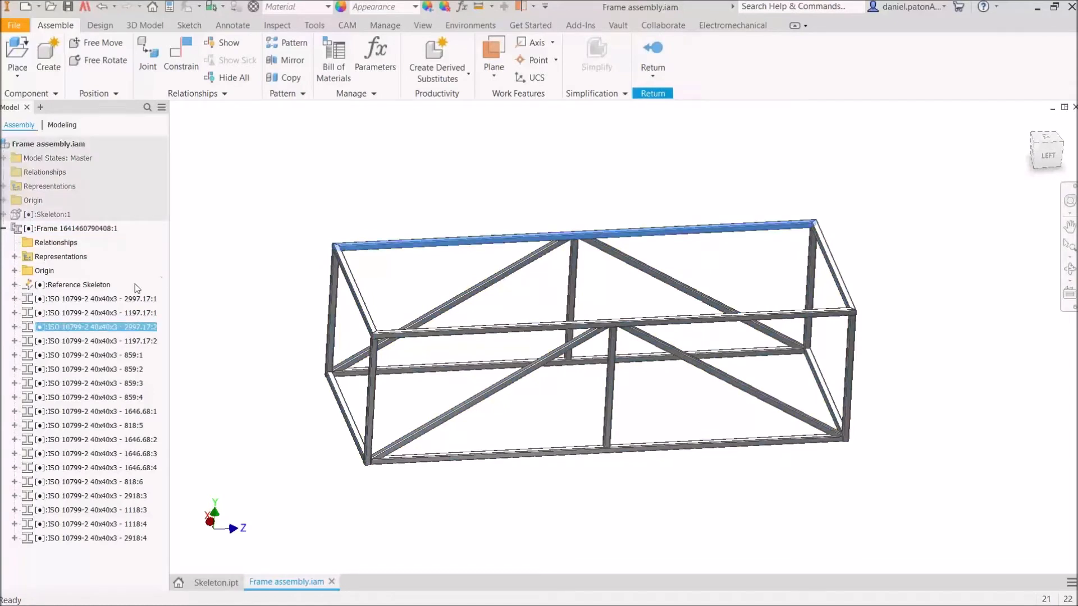
right_click(467, 221)
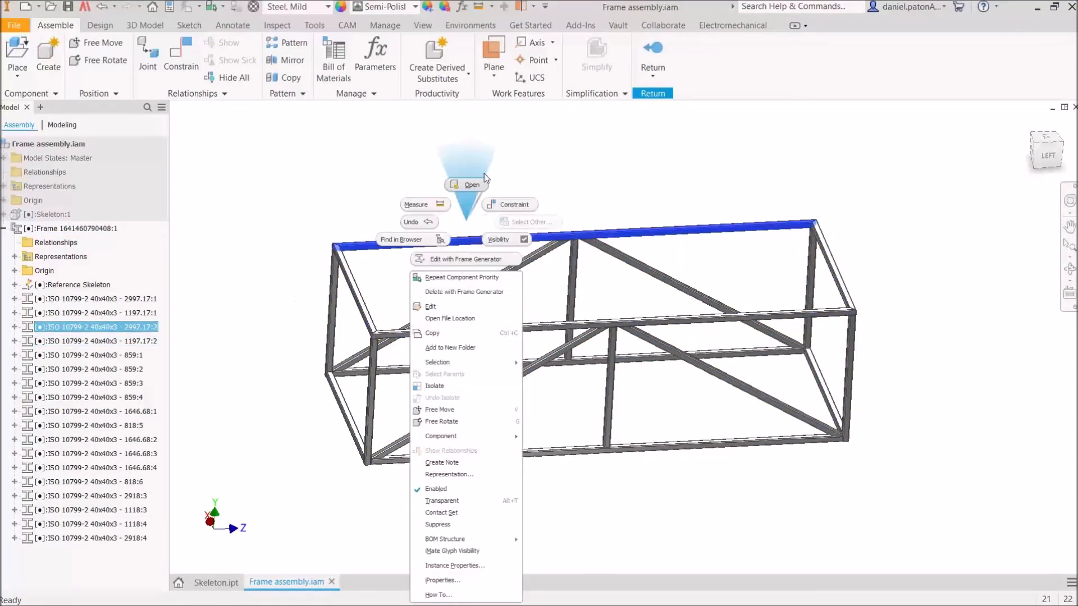
click(472, 190)
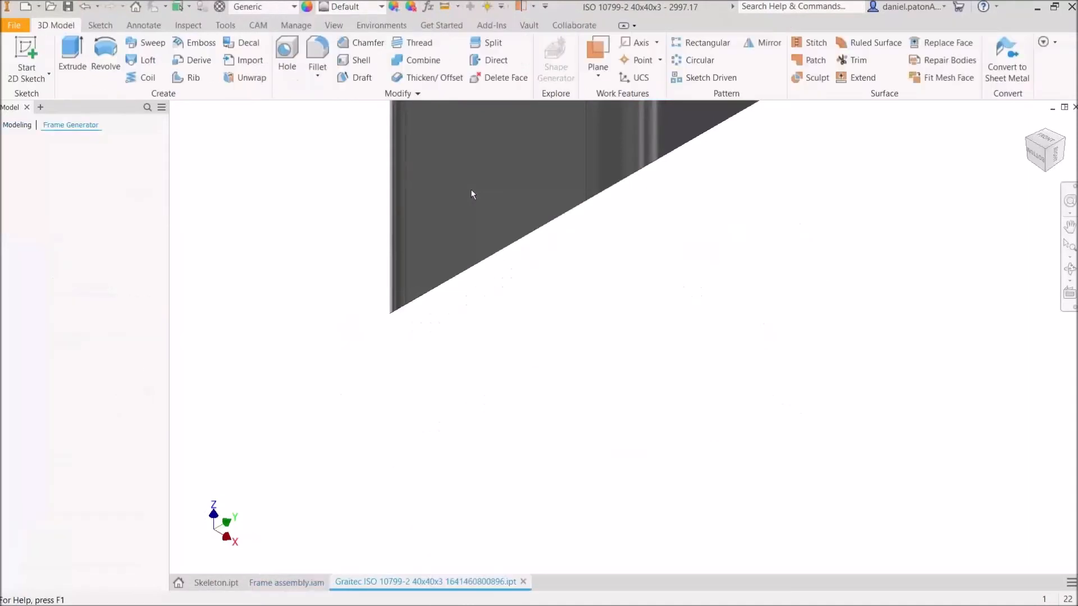
- Examine the opened member from its bottom side, close up at one mitred end
click(1038, 161)
right_click(50, 144)
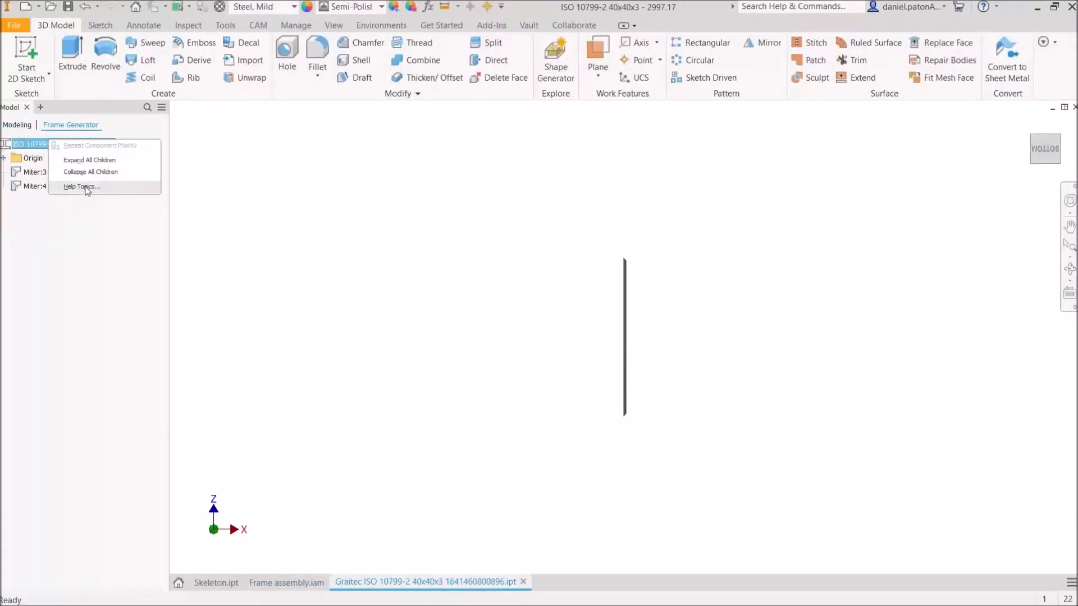
click(389, 242)
shift+middle_drag(773, 368, 682, 337)
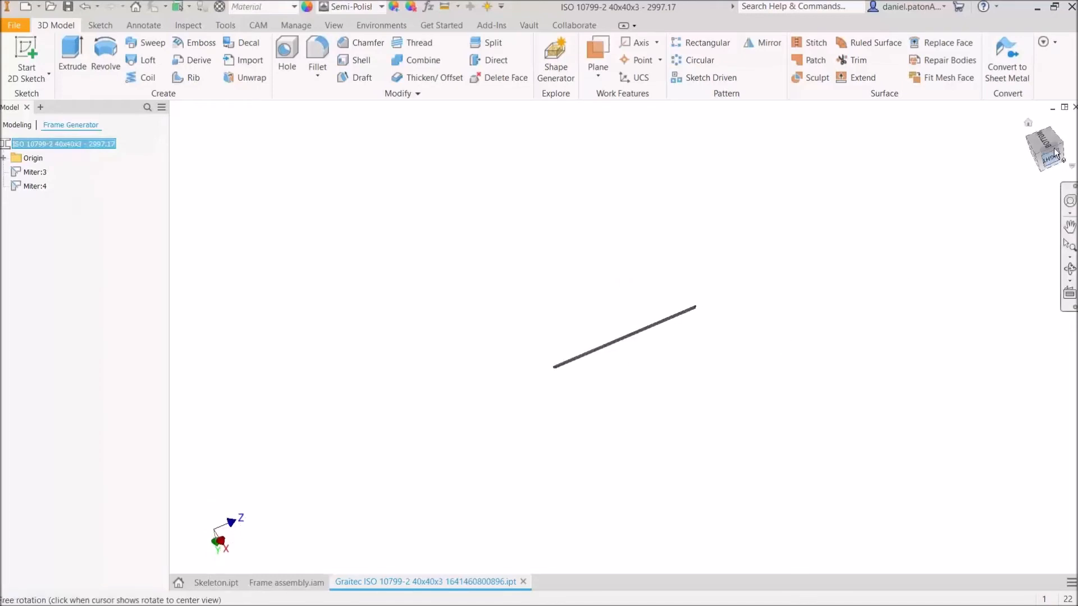
click(1045, 143)
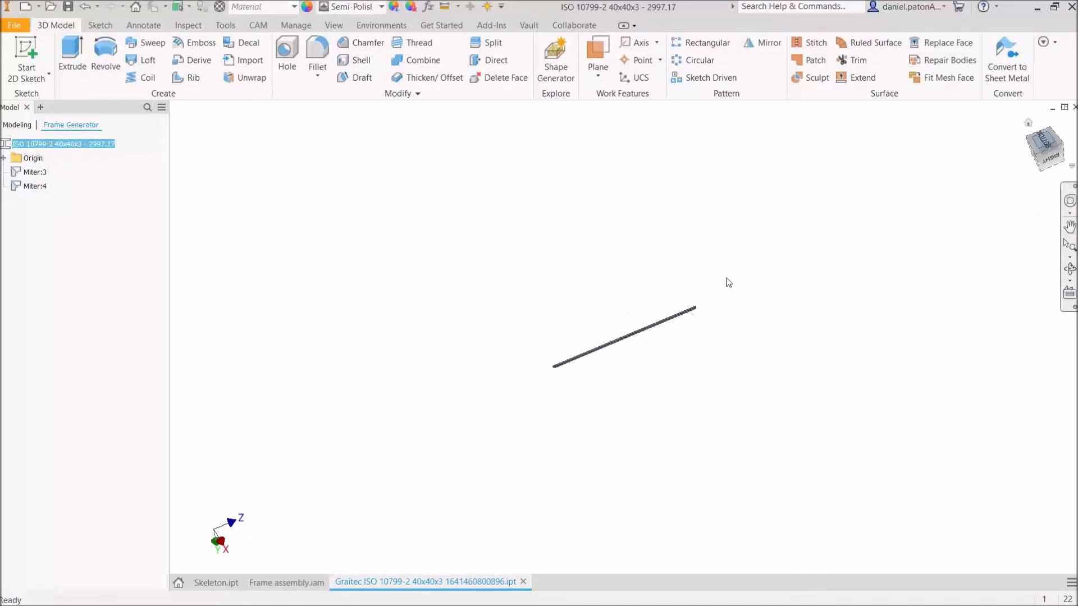
scroll(546, 343, up, 6)
scroll(545, 345, up, 8)
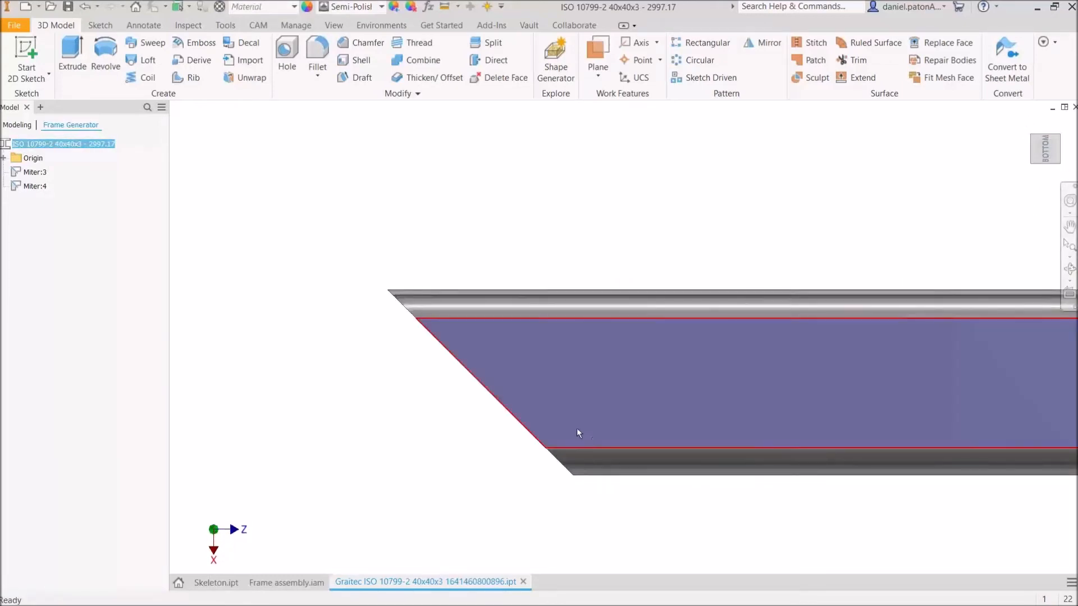
- Review the part number and description in the member's project iProperties, then close the properties
click(10, 126)
right_click(41, 144)
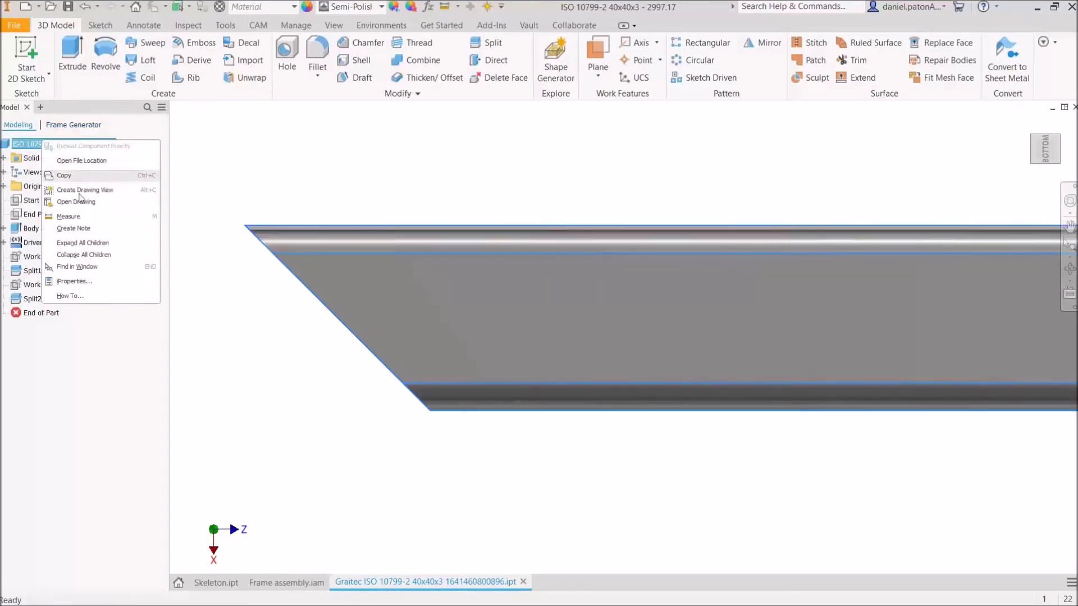
click(73, 281)
click(337, 109)
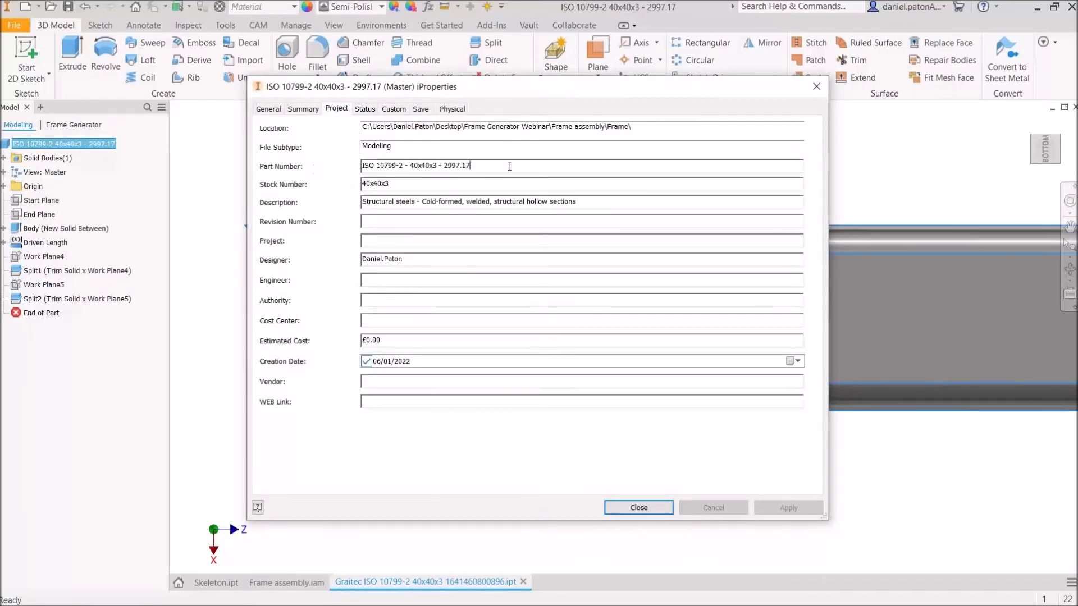
drag(509, 166, 310, 197)
drag(578, 202, 321, 207)
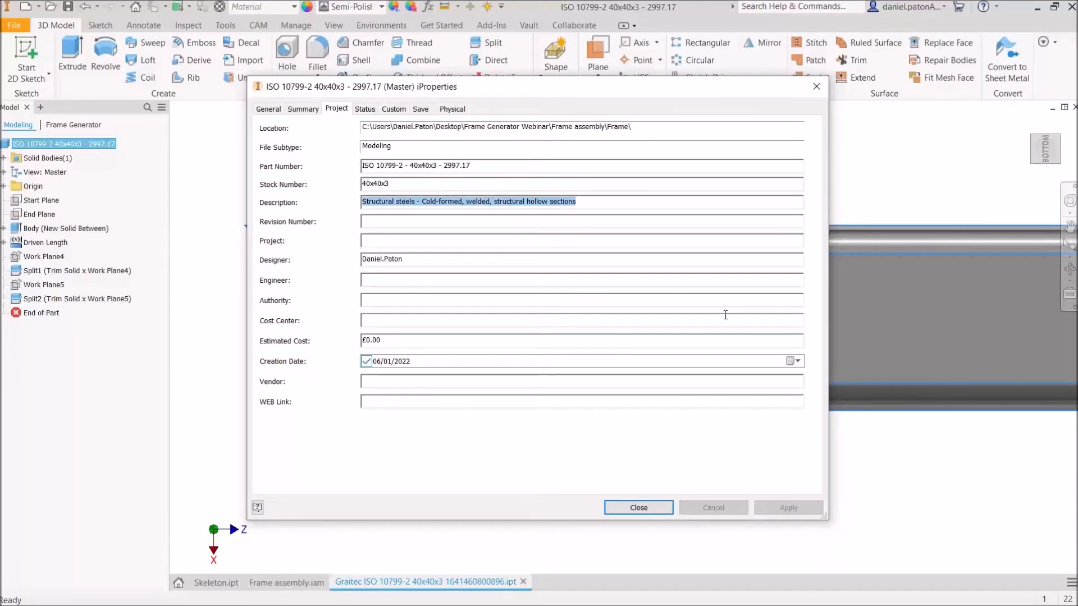
click(639, 512)
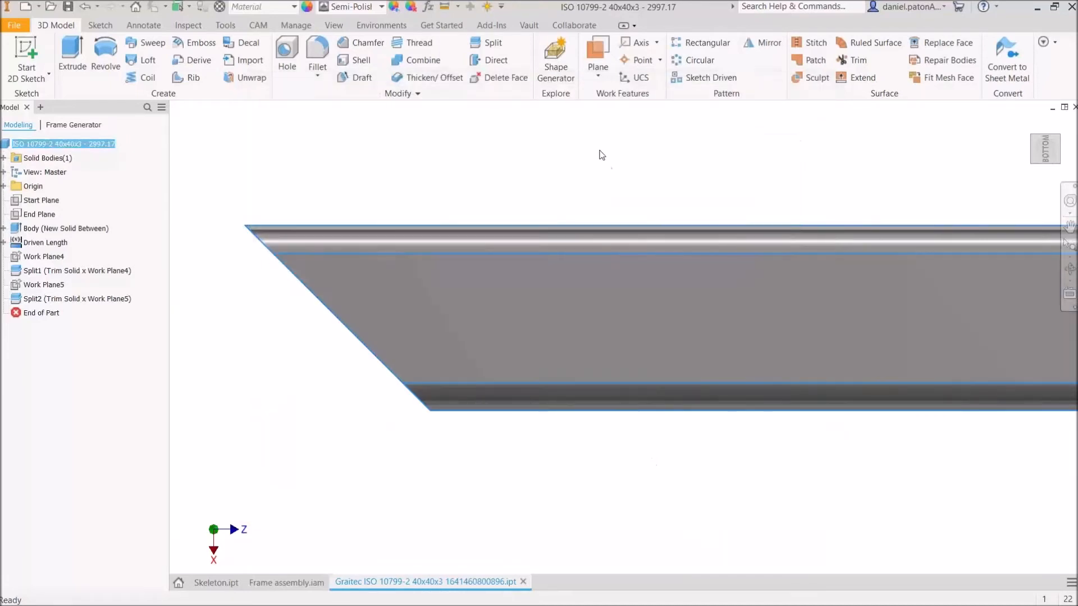
- Close the member's part file and return from the frame to the top-level assembly
scroll(545, 363, down, 5)
middle_drag(678, 394, 191, 348)
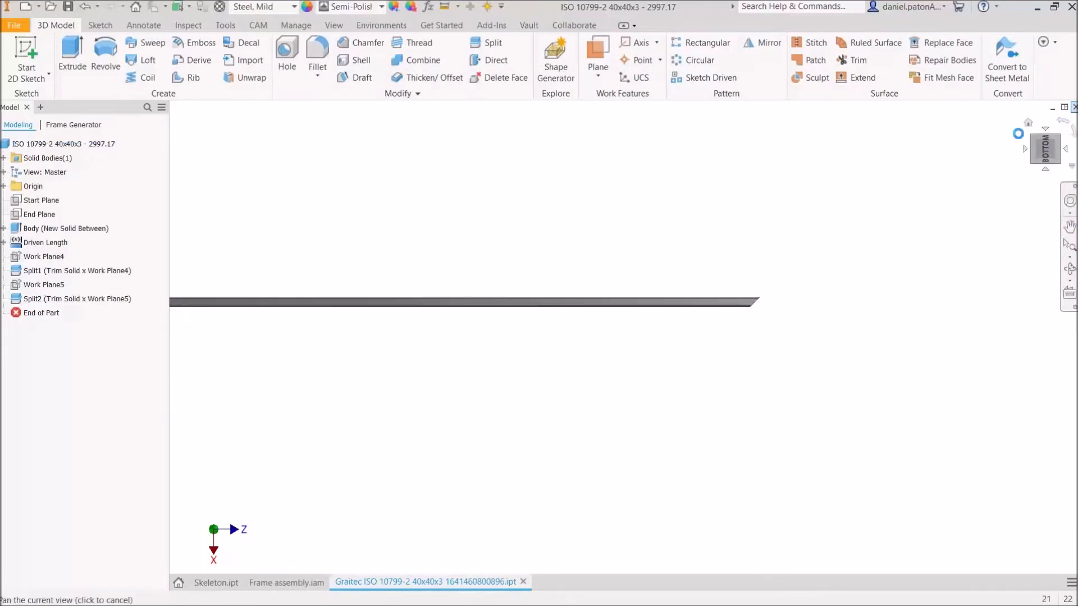
middle_drag(566, 425, 690, 411)
middle_drag(775, 431, 701, 431)
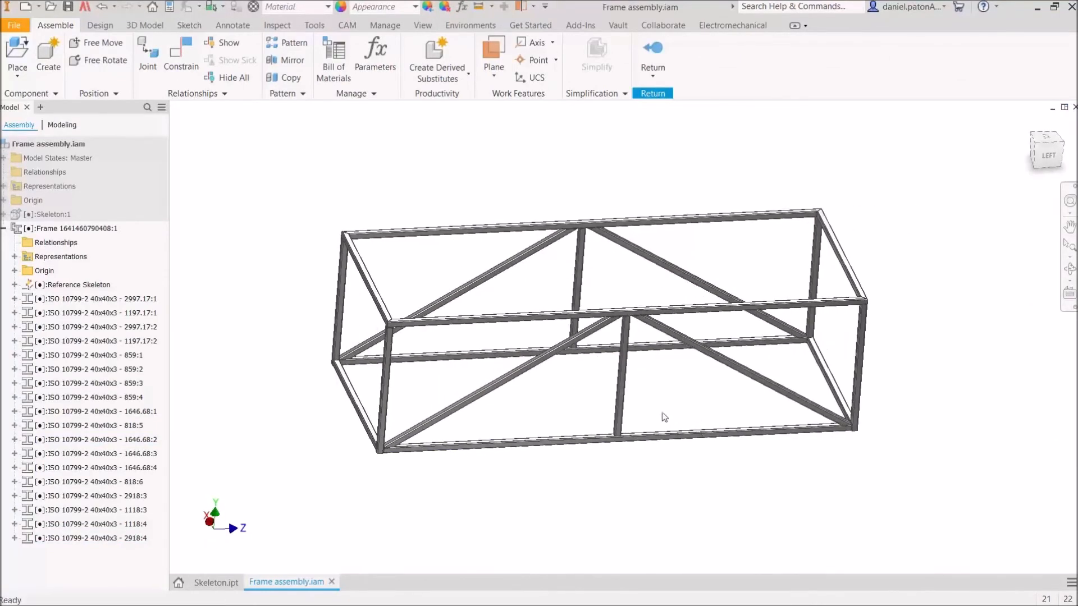
click(652, 54)
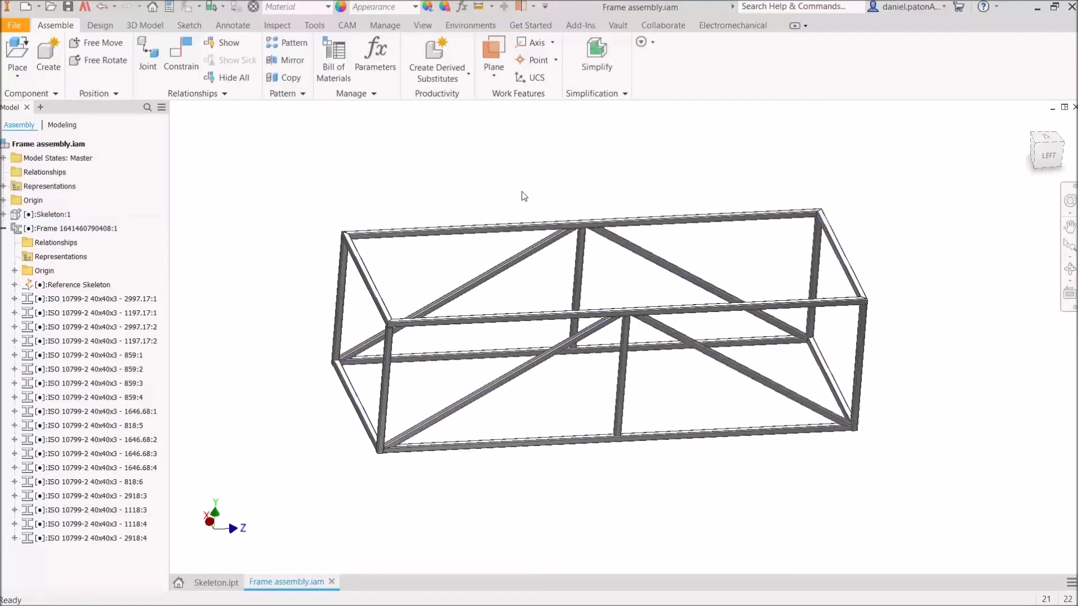
click(458, 232)
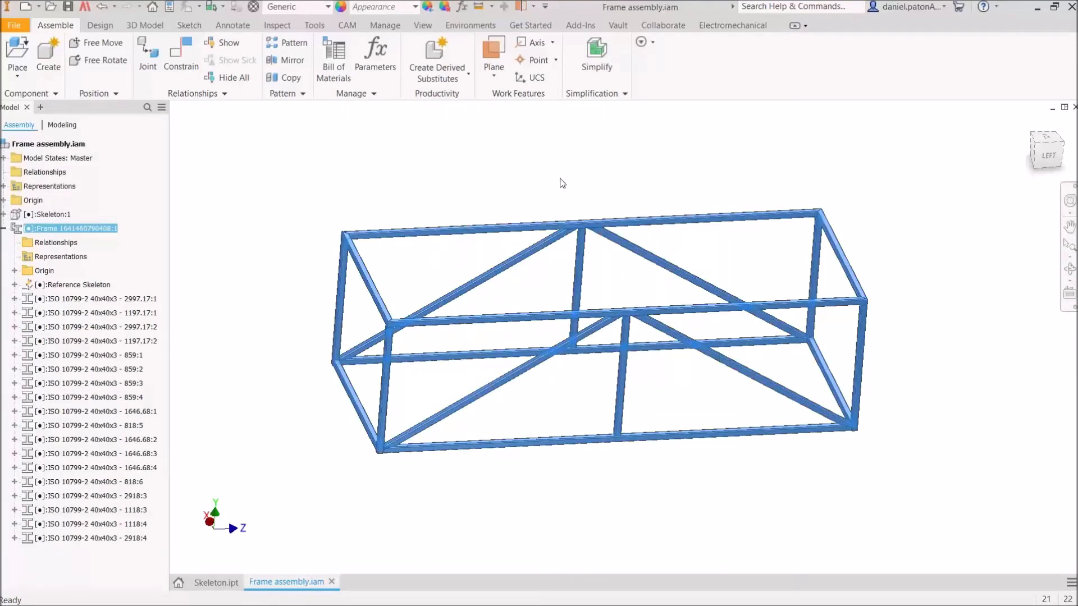
click(429, 185)
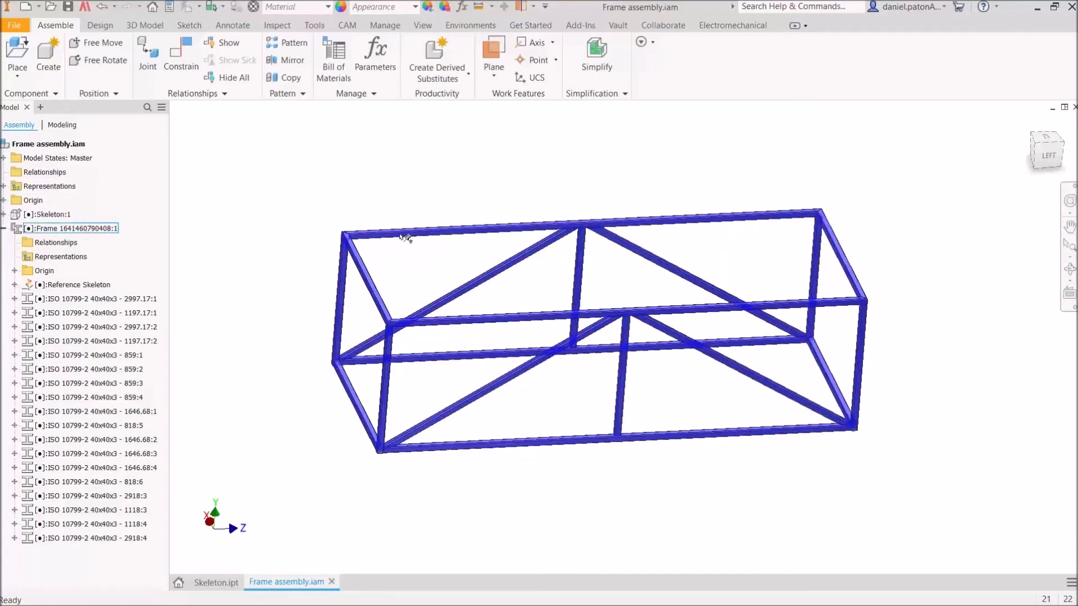
scroll(480, 232, up, 5)
scroll(435, 252, down, 5)
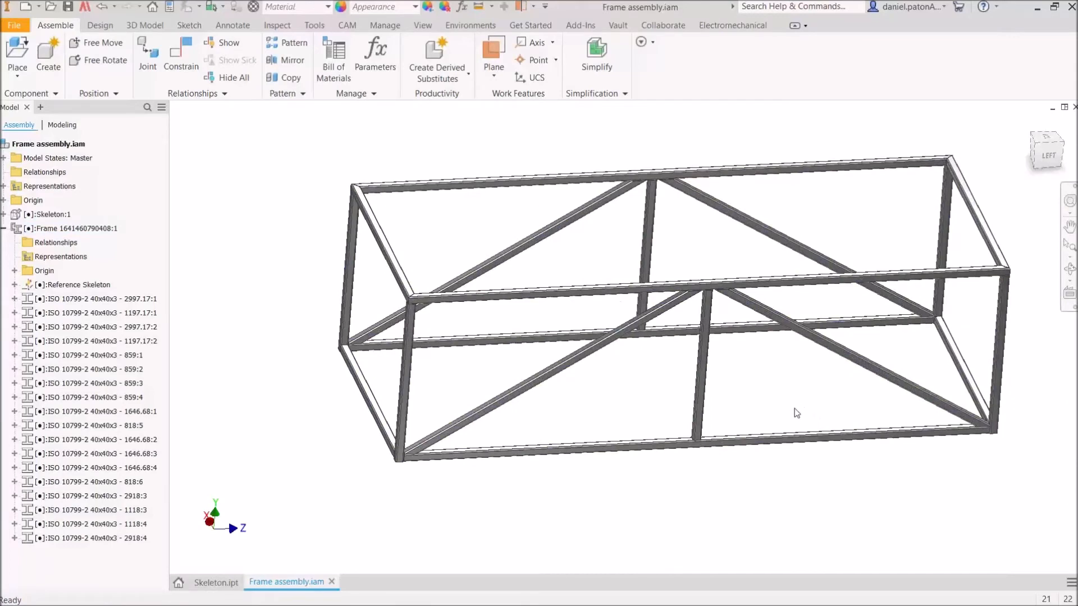
- Switch to the skeleton part, edit its first sketch and set the rectangle's width to 2000 mm
click(218, 585)
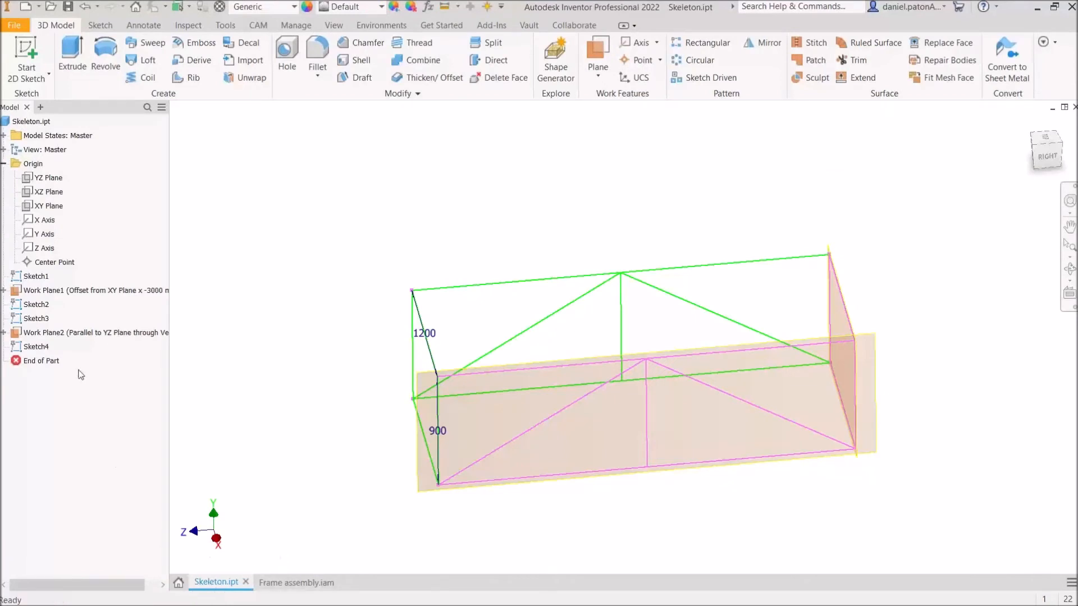
click(18, 280)
mouse_move(399, 428)
shift+middle_down()
mouse_move(445, 419)
mouse_move(444, 447)
shift+middle_up()
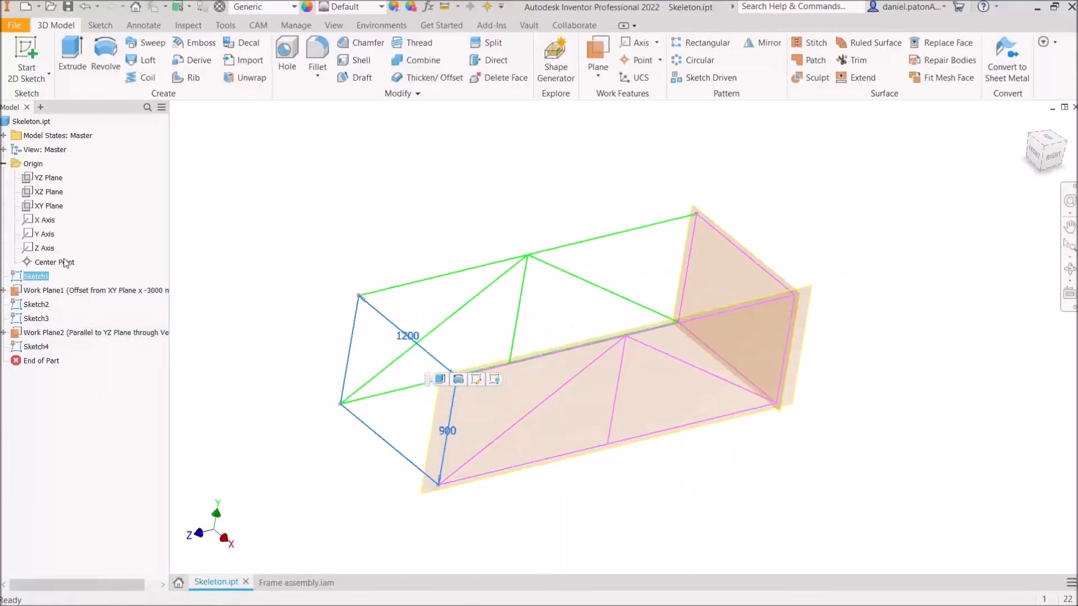
double_click(17, 276)
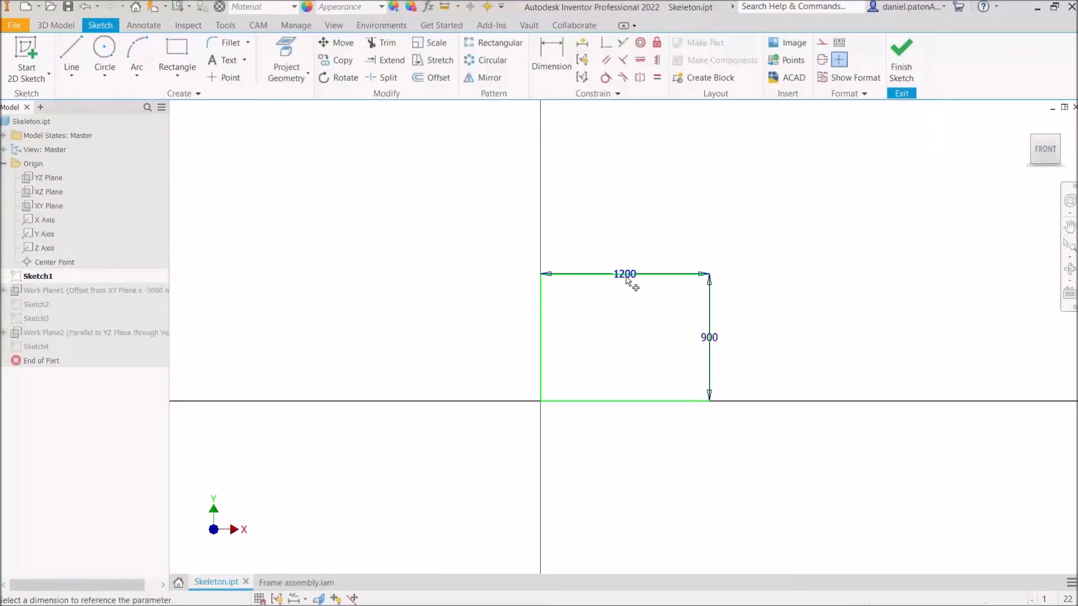
double_click(623, 275)
text(2000)
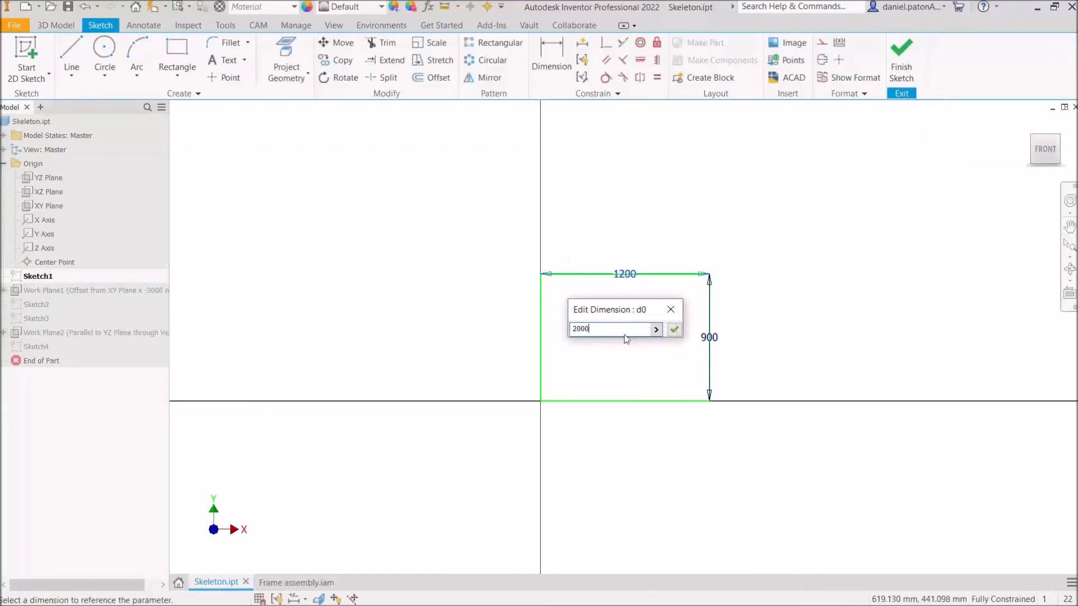
key(Return)
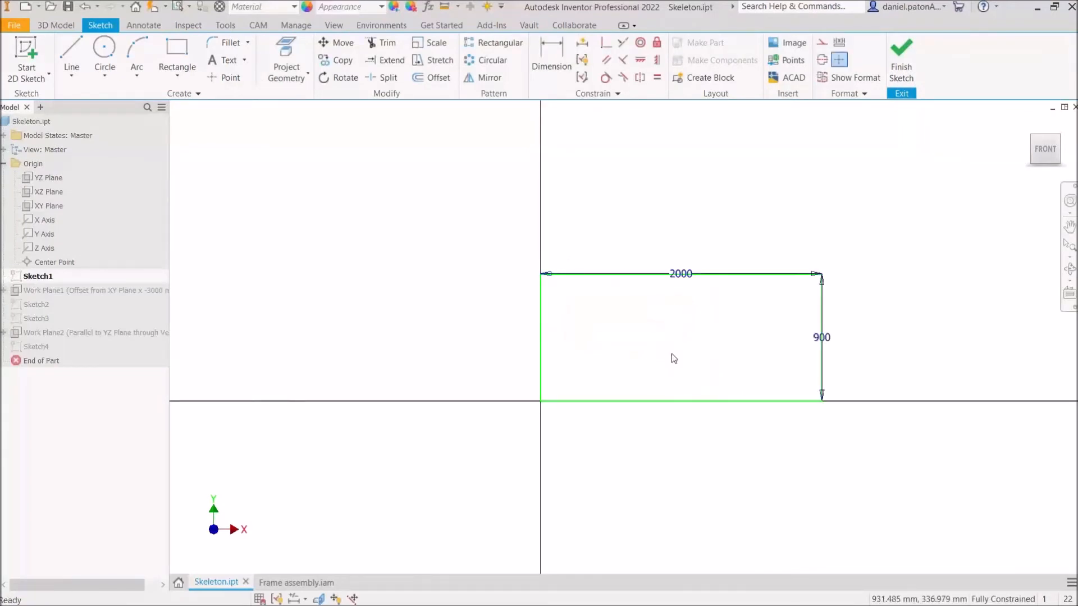
- Set the sketched rectangle's height to 1000 mm and finish the sketch
double_click(823, 340)
text(1000)
key(Return)
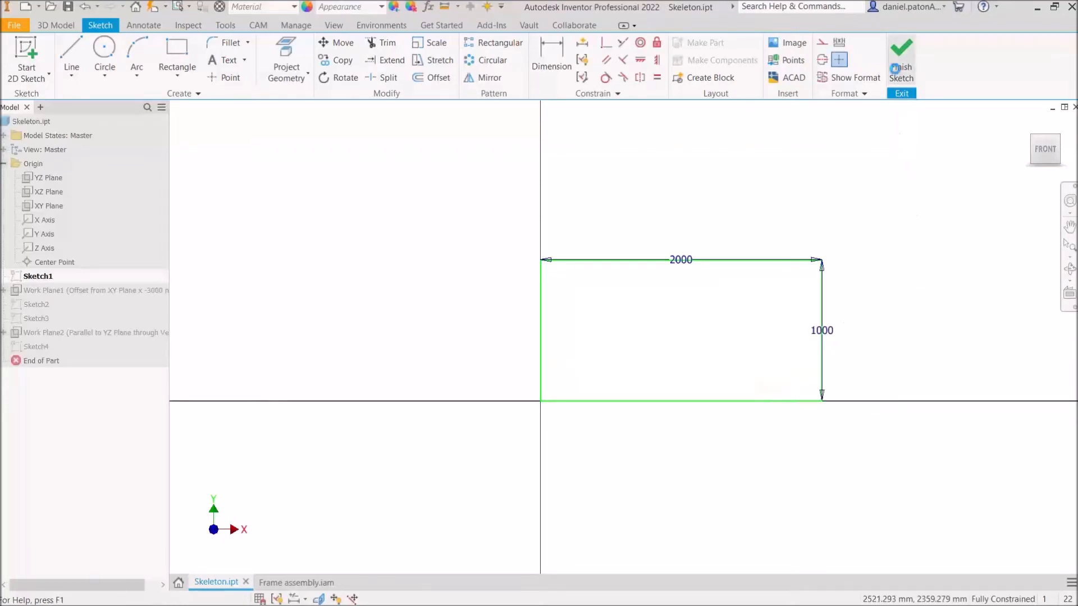
click(898, 70)
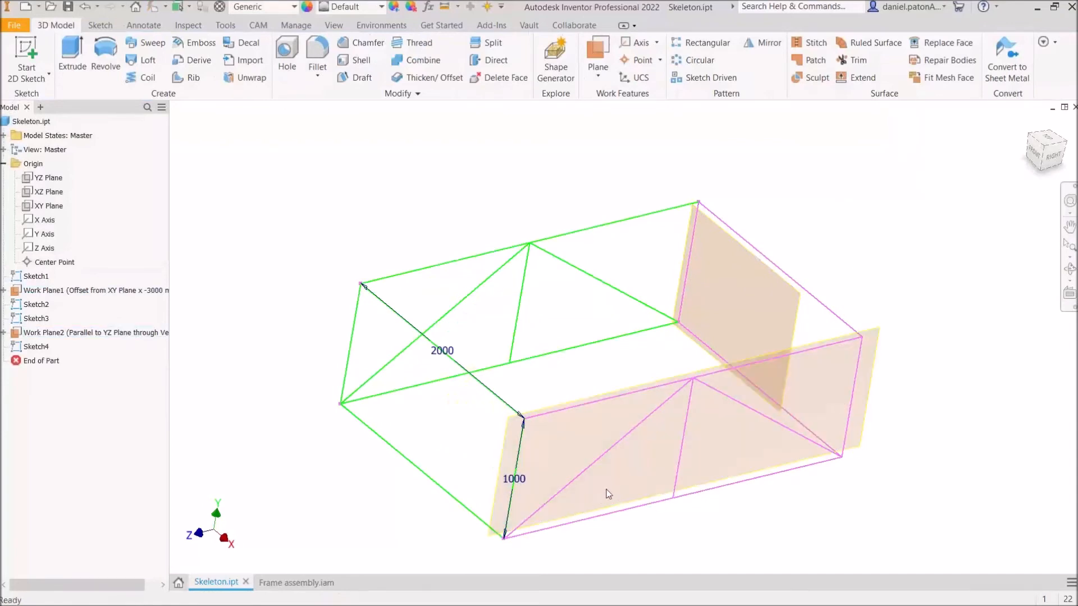
- Set the offset of Work Plane1 from the XY plane to -5000 mm
double_click(21, 291)
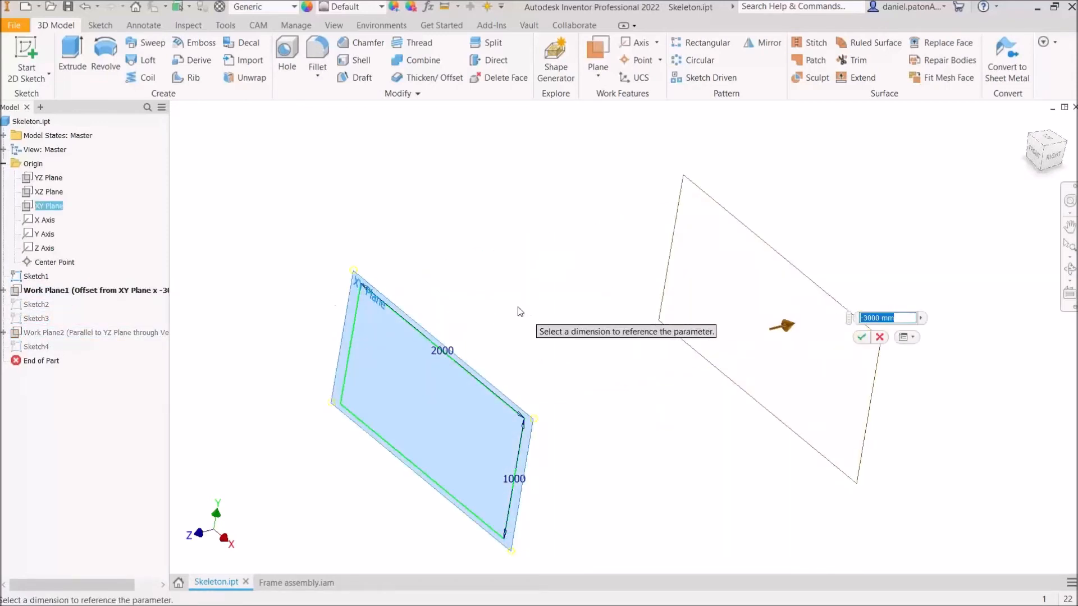
text(-5)
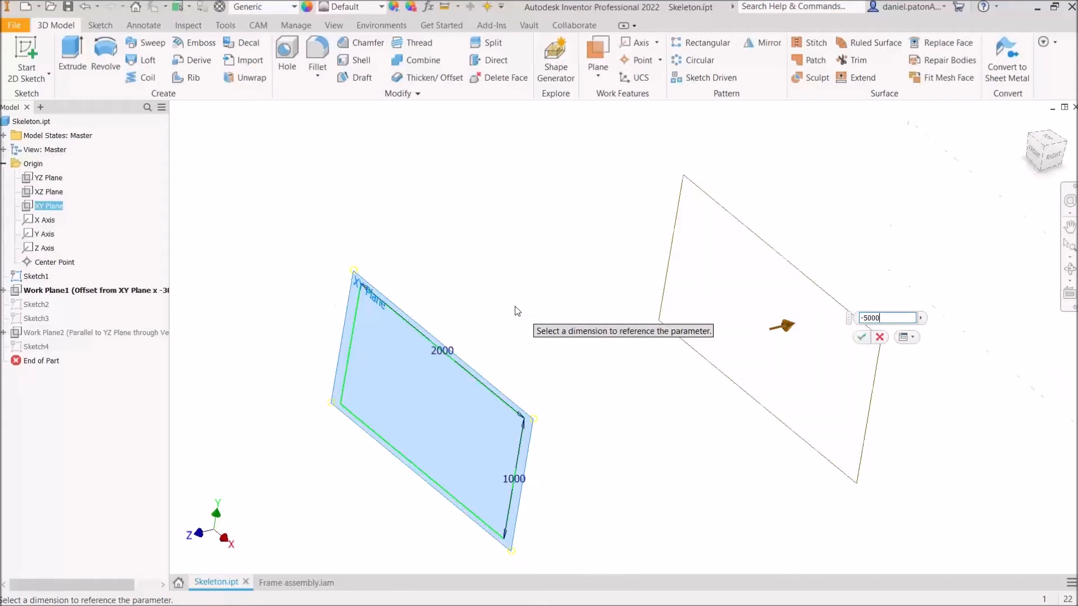
key(Return)
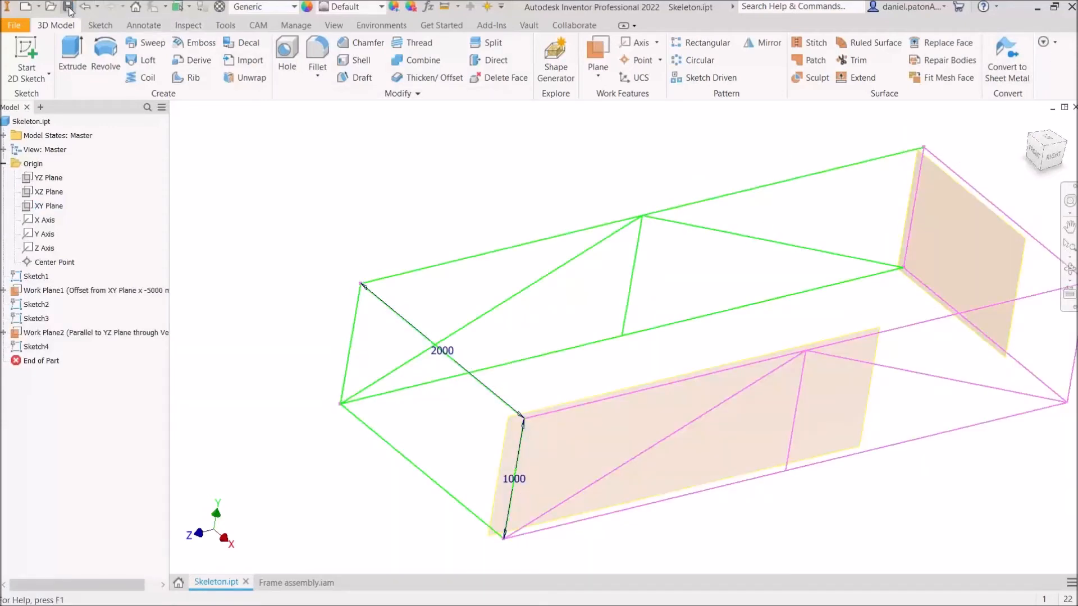
middle_drag(797, 284, 670, 222)
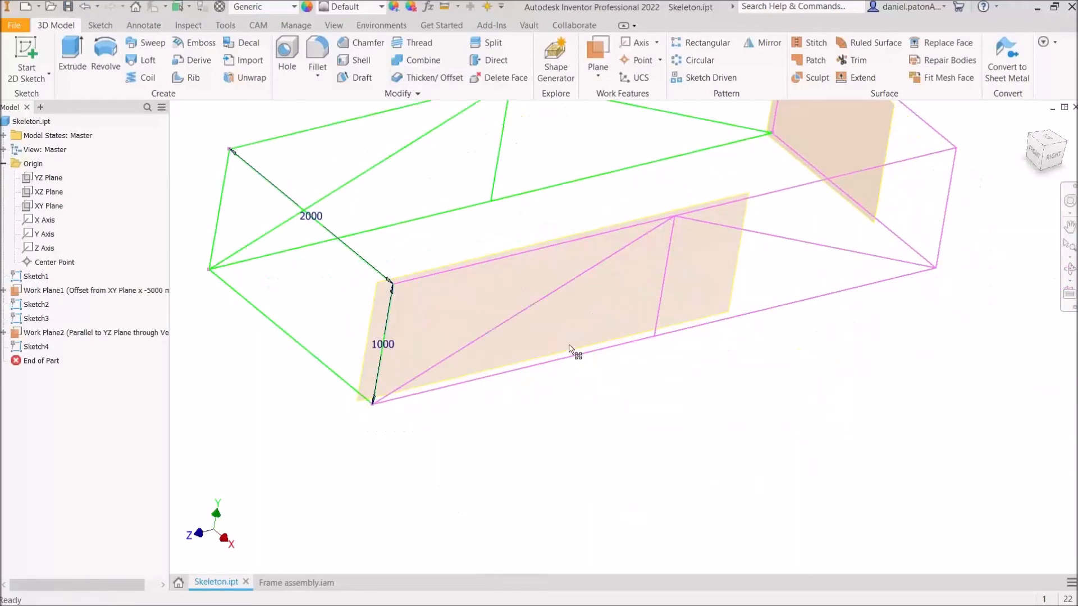
- Return to the frame assembly and examine an upper corner joint of the resized frame up close
click(290, 584)
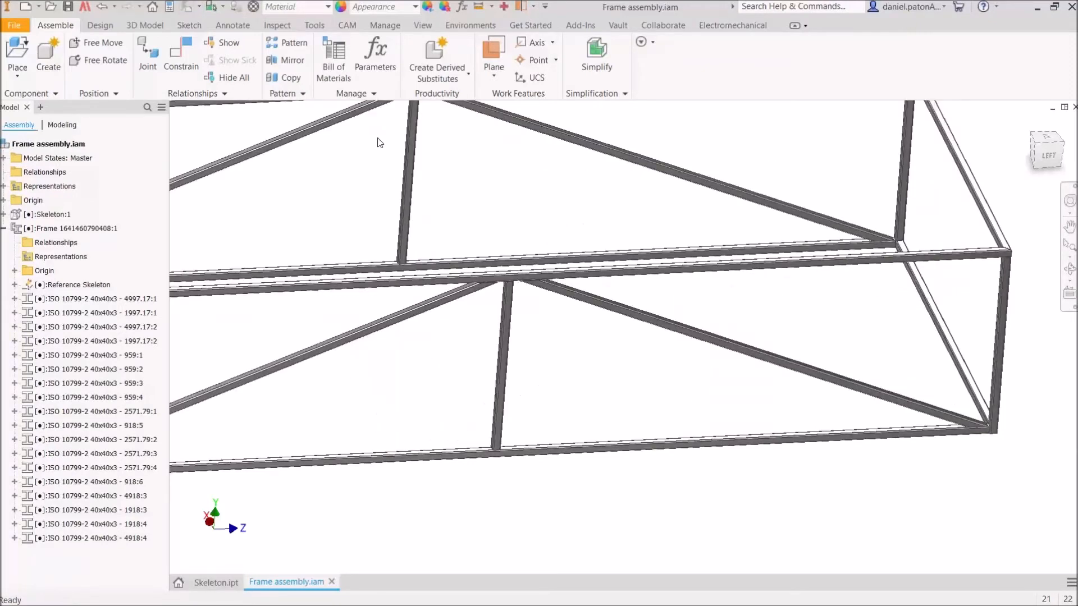
scroll(909, 408, down, 5)
mouse_move(751, 430)
shift+middle_down()
mouse_move(741, 428)
mouse_move(751, 416)
shift+middle_up()
scroll(557, 373, up, 6)
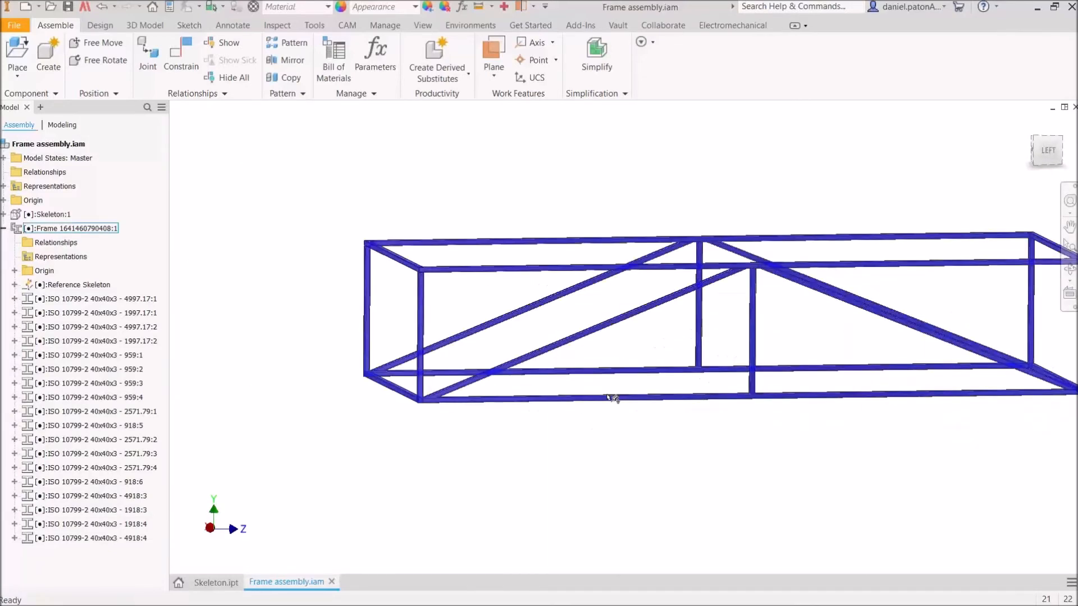
scroll(419, 330, up, 9)
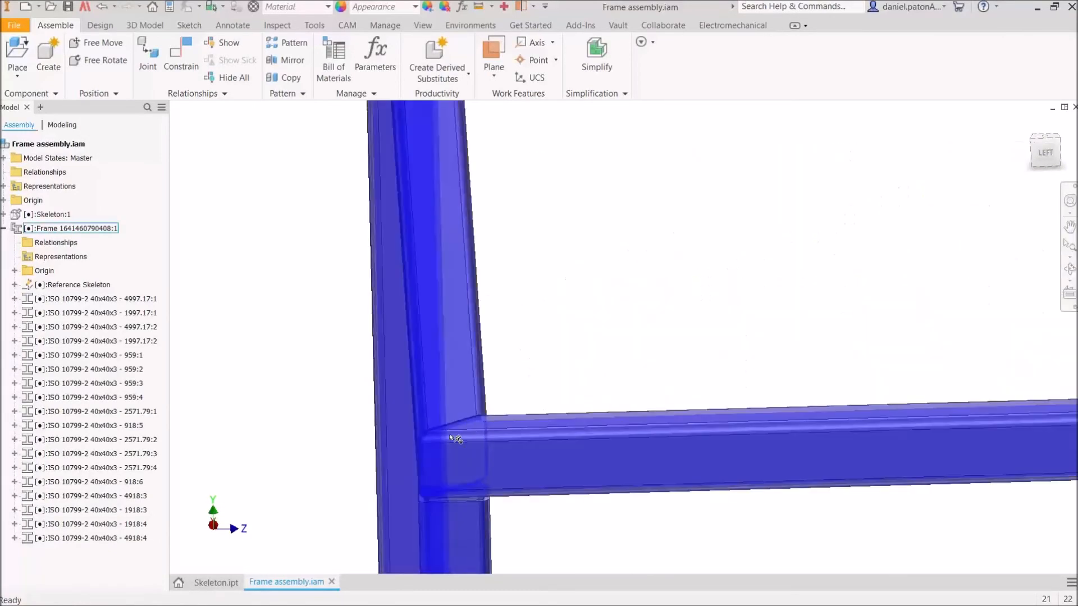
scroll(543, 424, down, 8)
- Examine the lower corner joint where the diagonal brace meets the vertical post and the bottom rail
scroll(543, 424, up, 8)
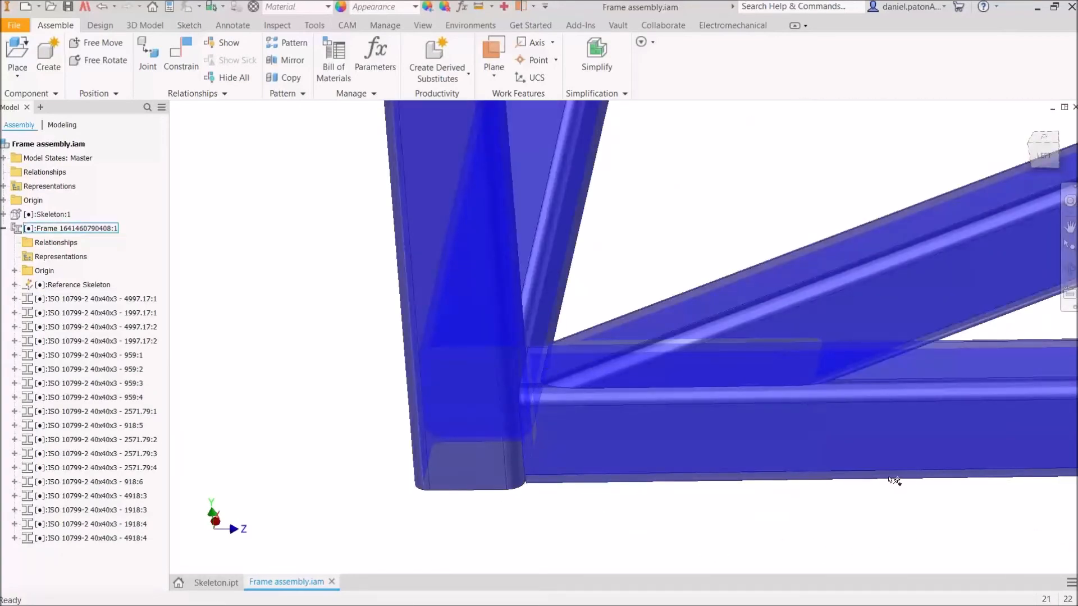
middle_drag(823, 528, 630, 459)
middle_drag(630, 459, 661, 577)
scroll(403, 309, up, 3)
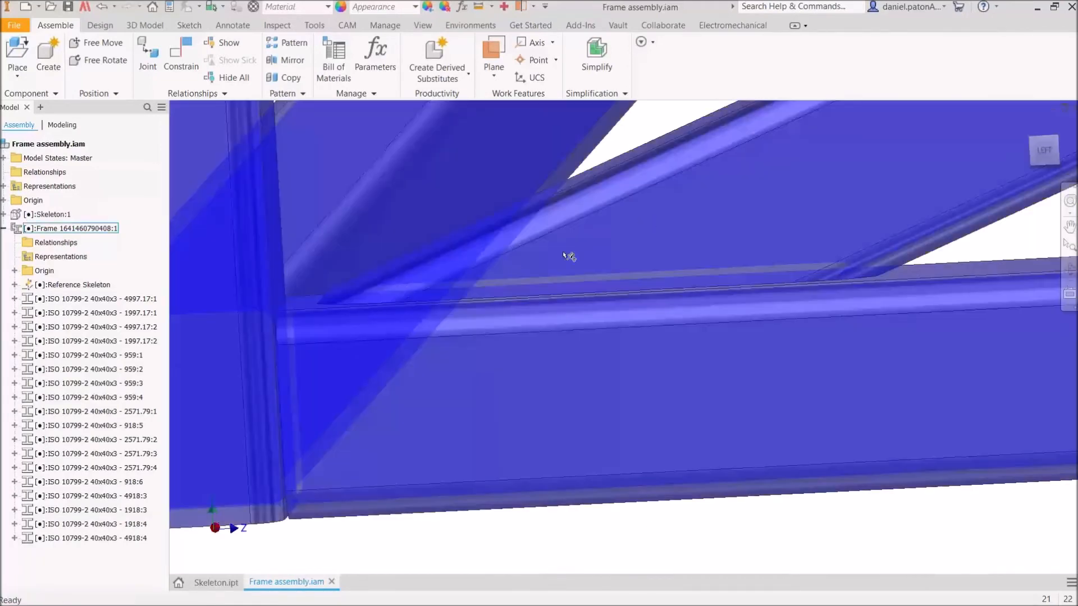
key(ctrl)
key(ctrl)
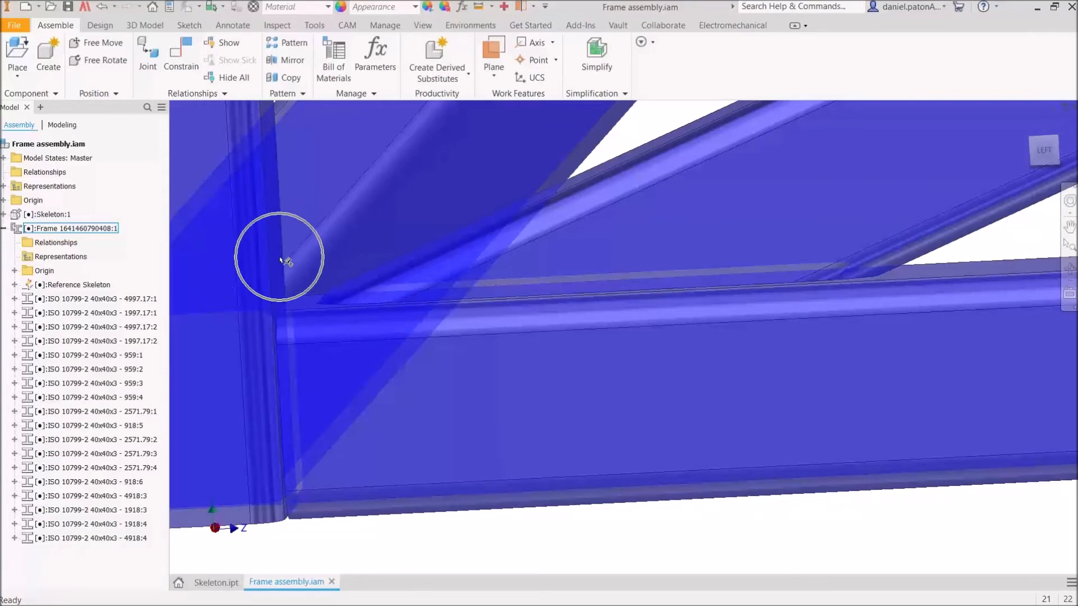
key(ctrl)
key(ctrl)
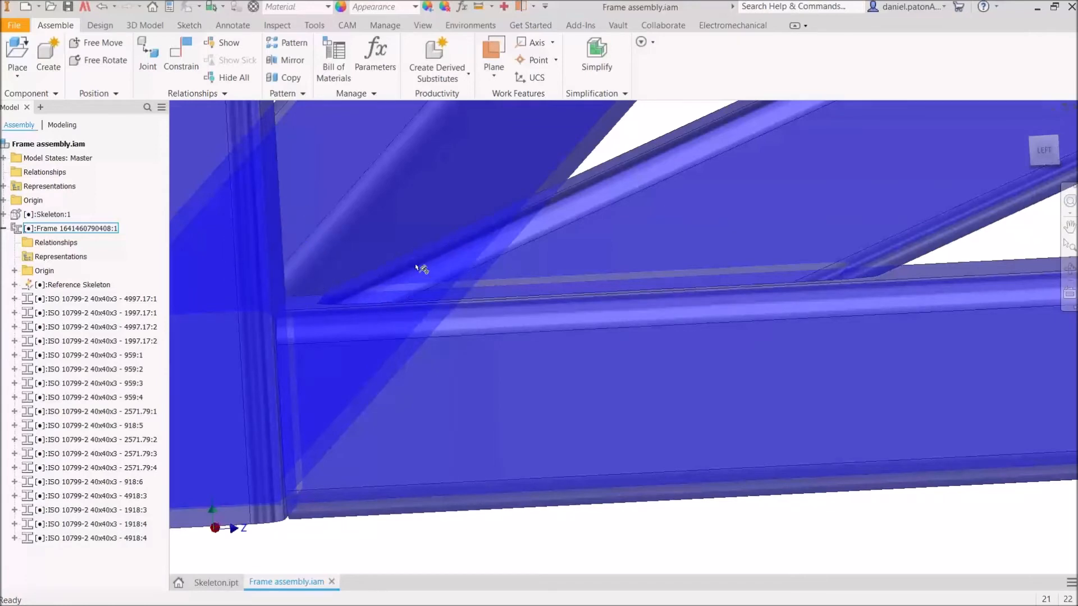
scroll(370, 338, down, 7)
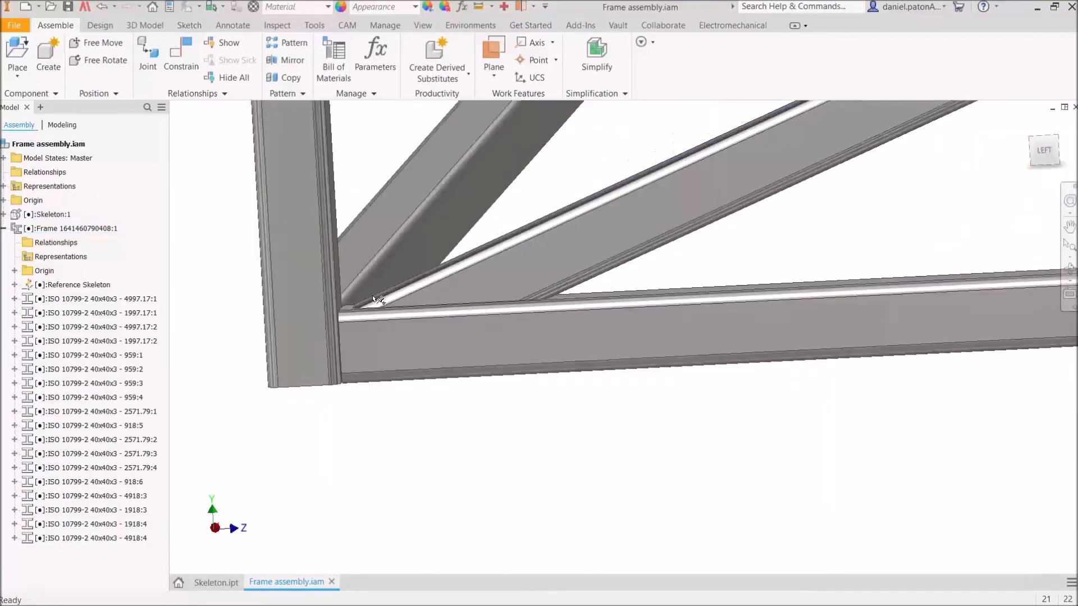
- Examine the whole resized frame and the joint at the foot of its front centre post
middle_drag(587, 432, 539, 457)
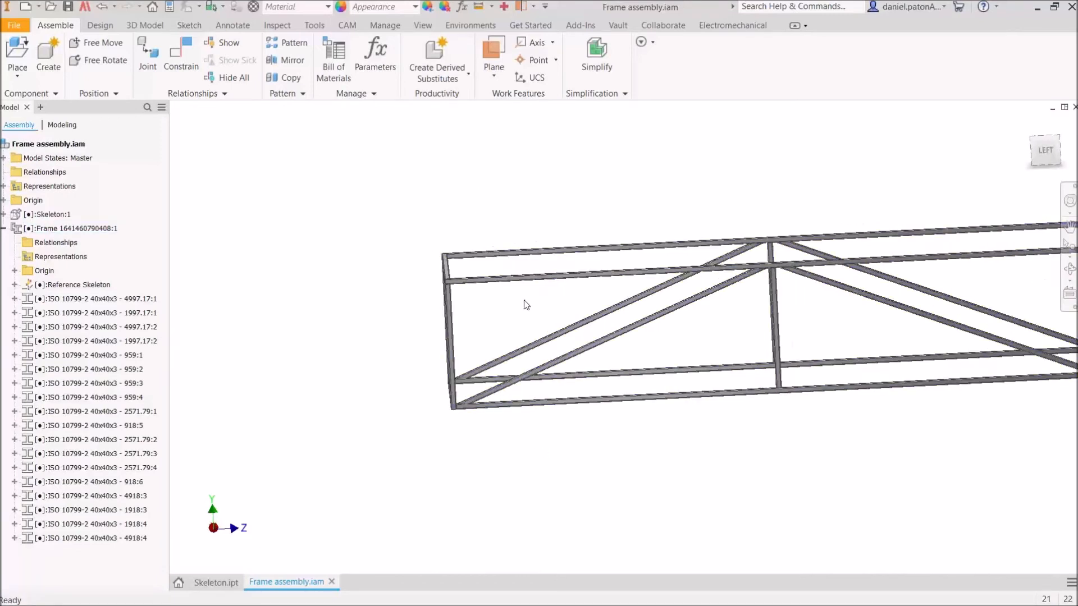
middle_drag(716, 353, 517, 323)
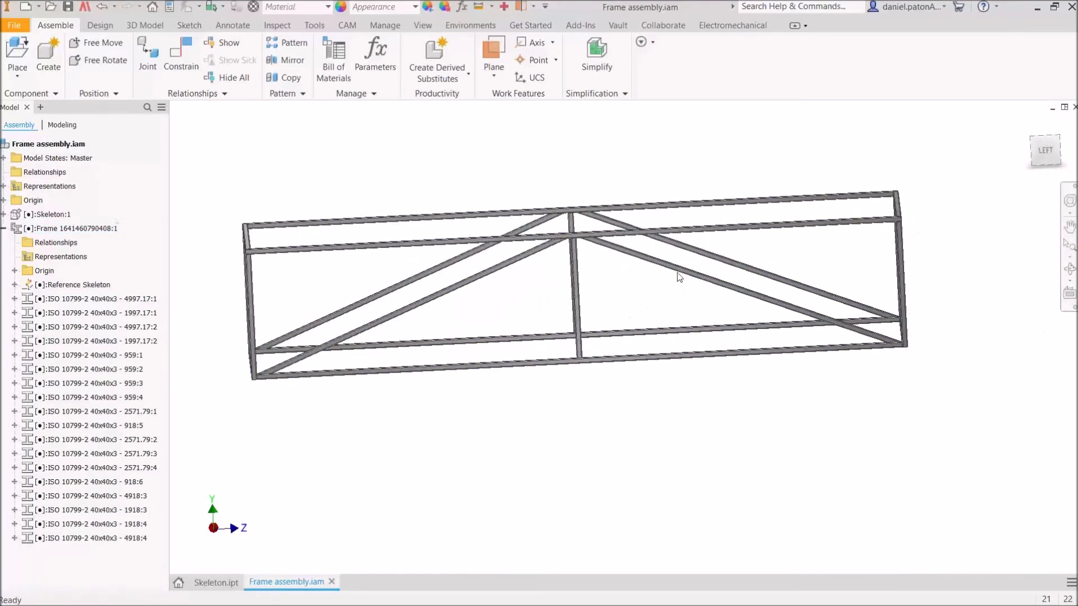
shift+middle_drag(584, 256, 645, 356)
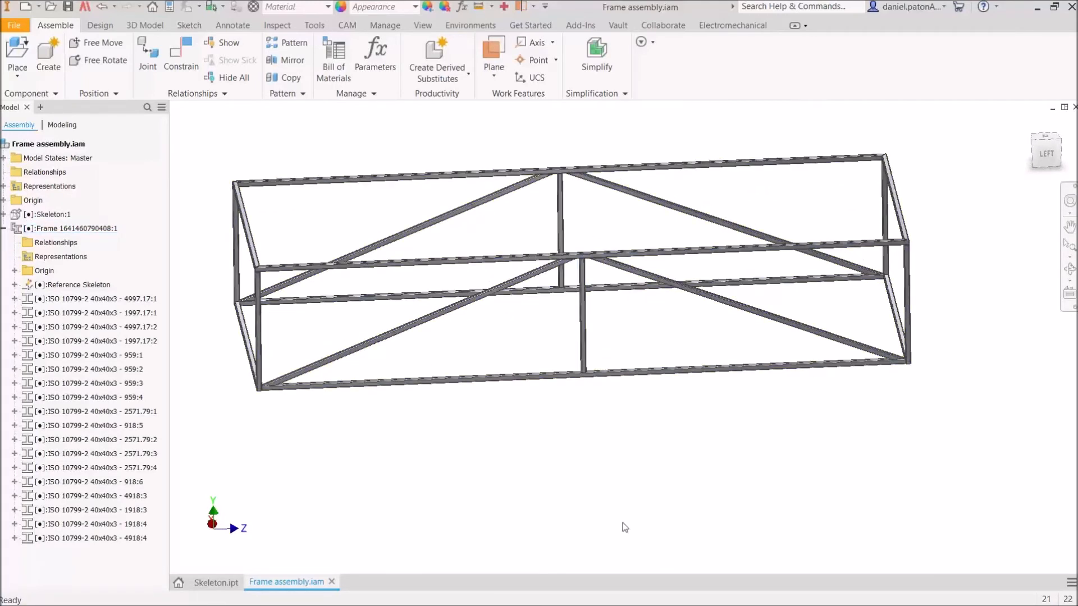
scroll(611, 377, up, 5)
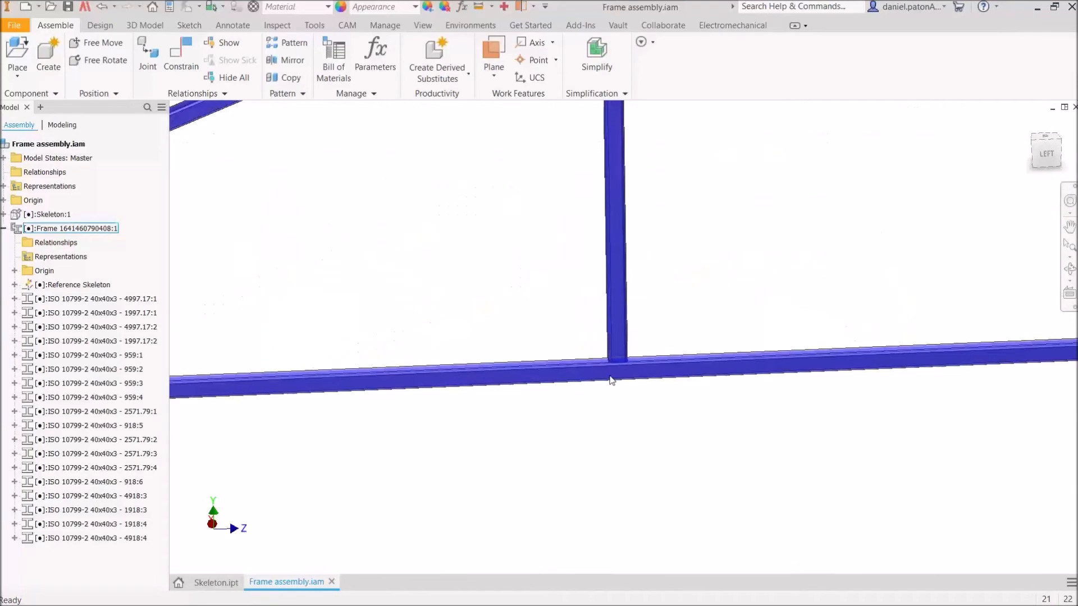
scroll(493, 517, down, 5)
- Return to the skeleton part and set Work Plane1's offset from the XY plane to -2000 mm
click(218, 584)
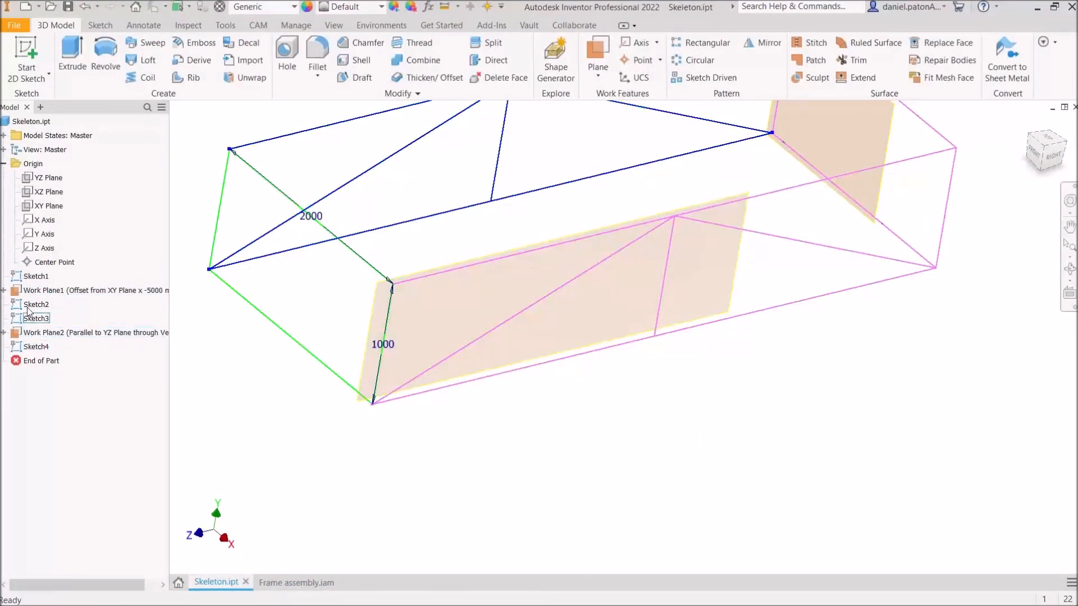
double_click(45, 290)
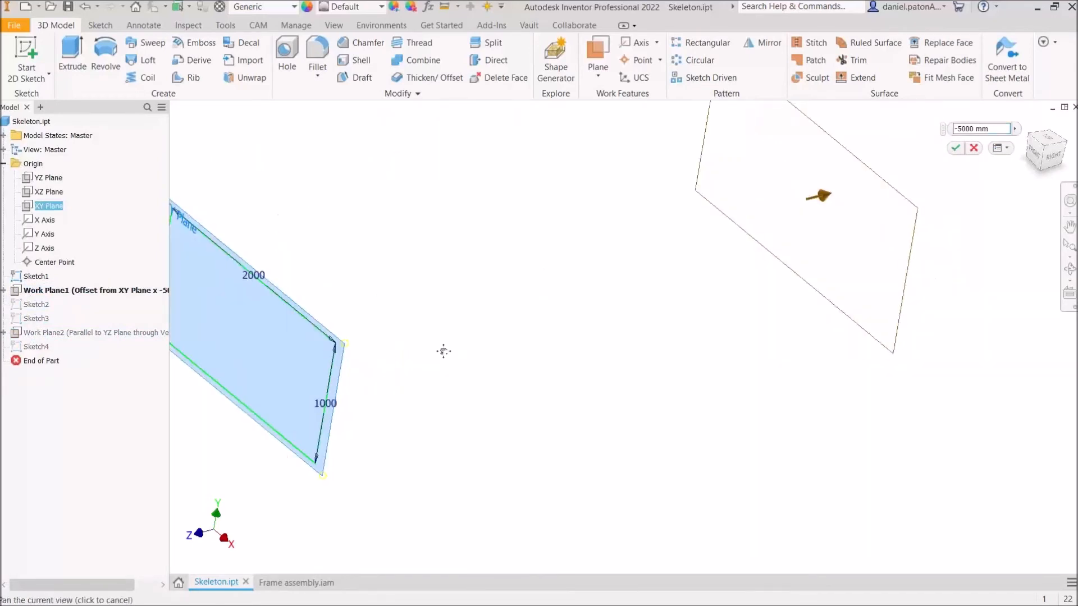
click(999, 131)
drag(999, 130, 910, 134)
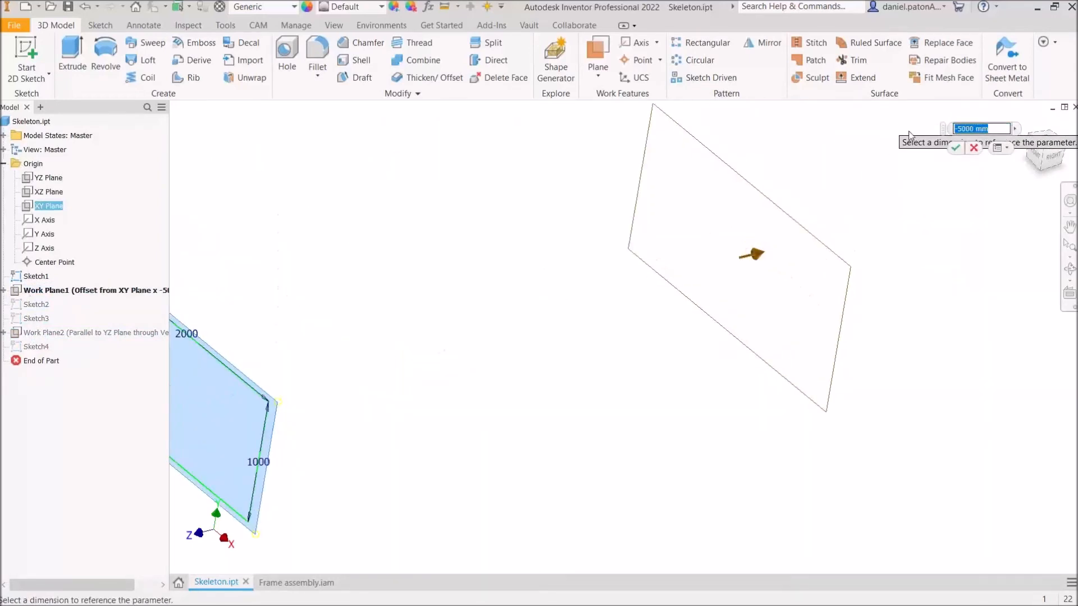
text(-2000)
key(Return)
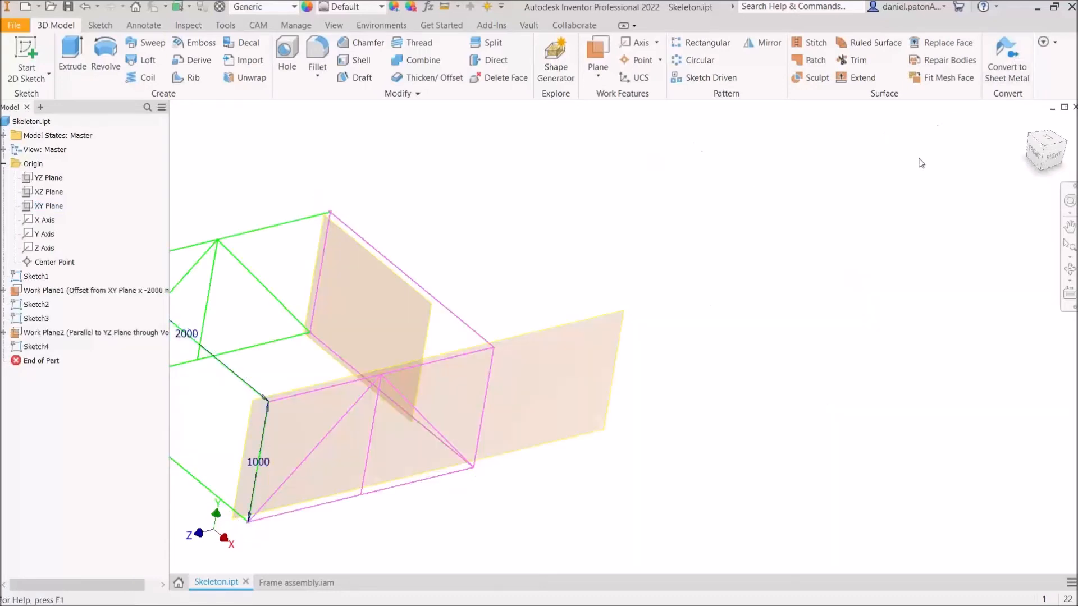
- Save the skeleton part and switch back to the frame assembly so the members update
scroll(705, 368, down, 3)
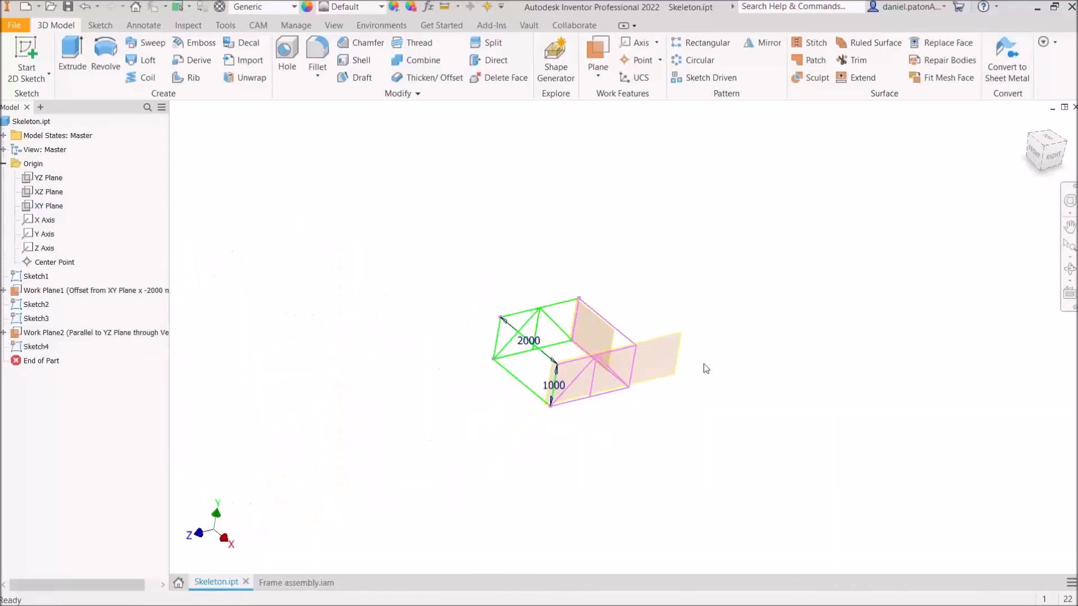
click(68, 7)
click(276, 584)
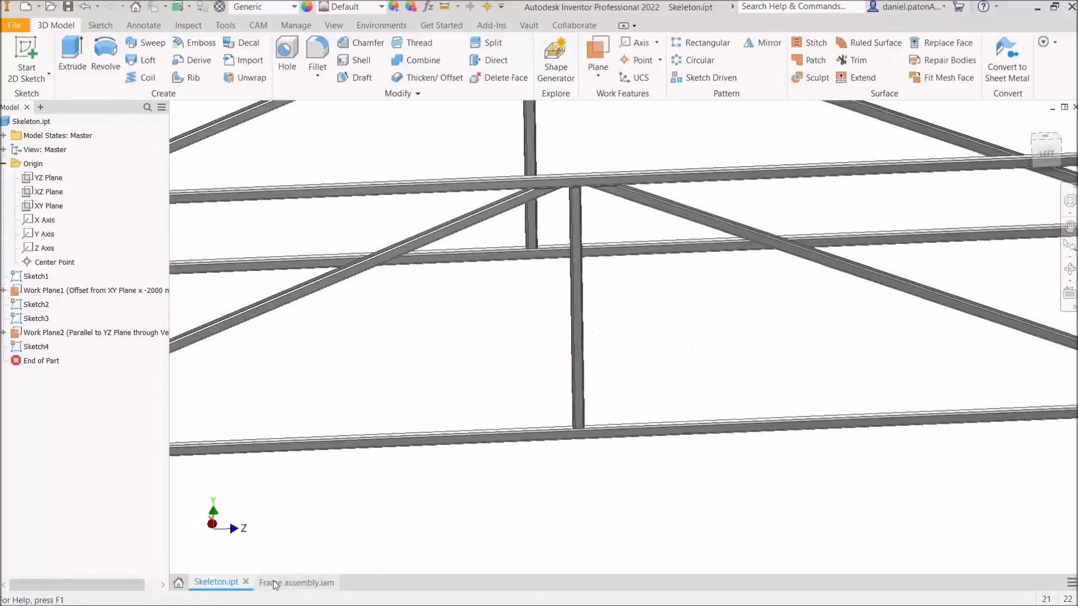
- Examine the trim gaps between post, diagonal brace and bottom rail at the shortened frame's lower corner from the left view
scroll(493, 387, down, 2)
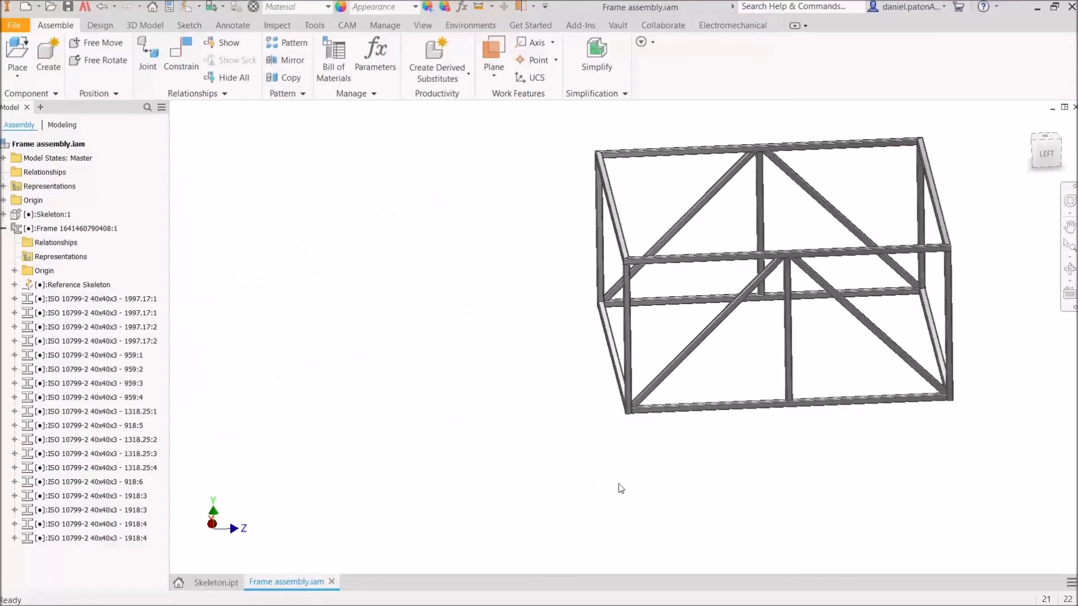
scroll(626, 404, up, 5)
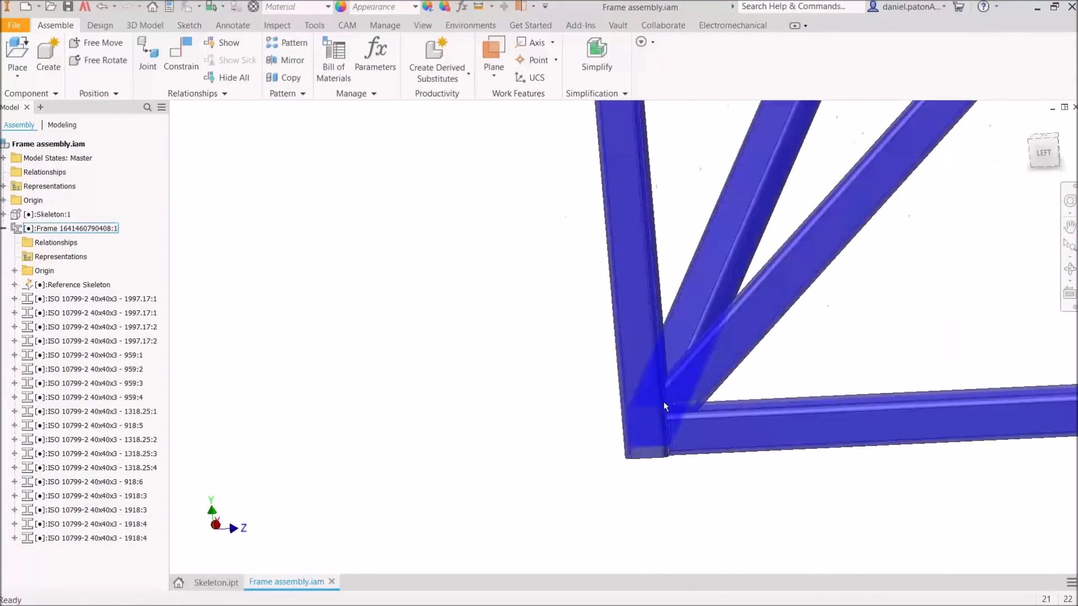
scroll(673, 411, up, 6)
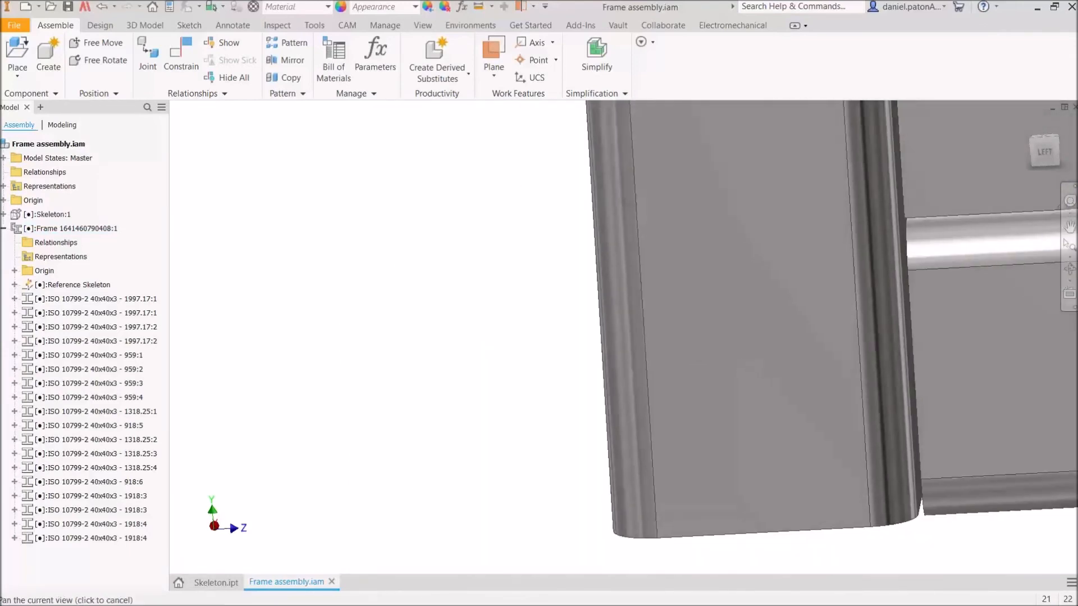
middle_drag(696, 348, 405, 556)
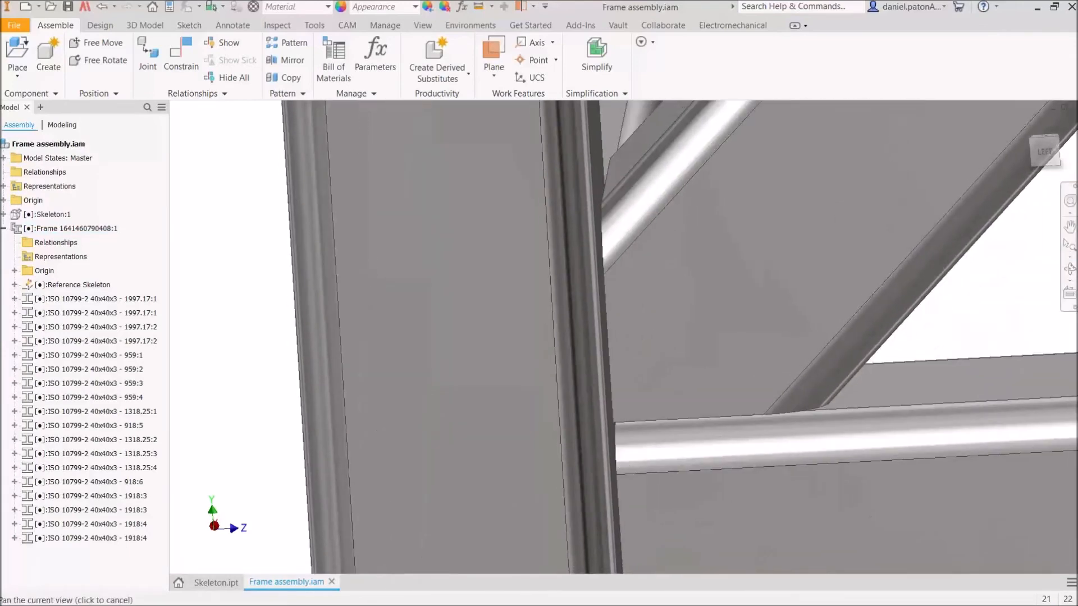
click(1040, 157)
scroll(547, 387, up, 10)
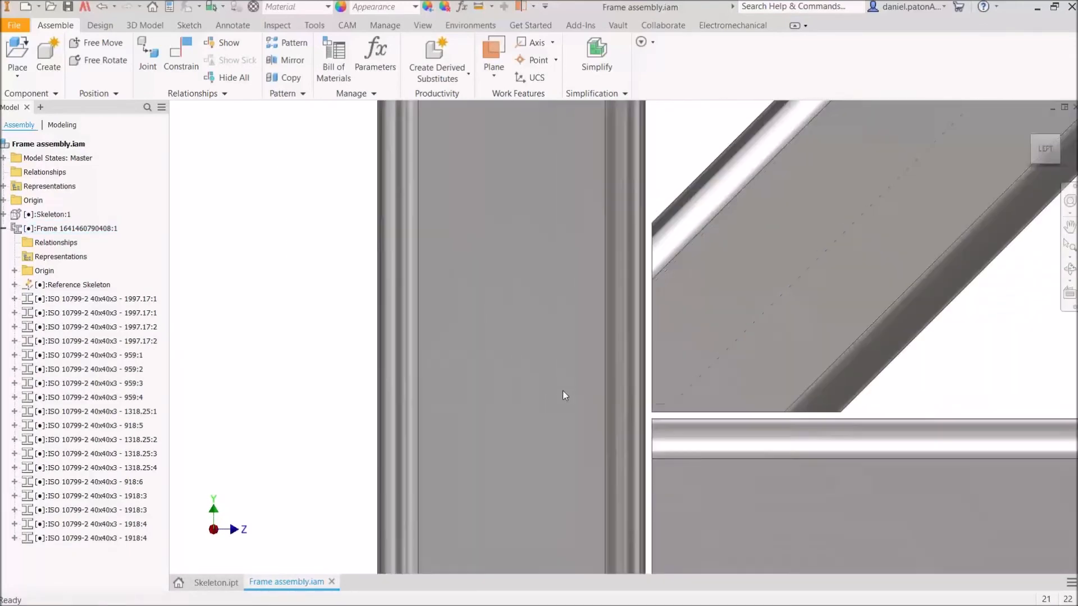
click(564, 395)
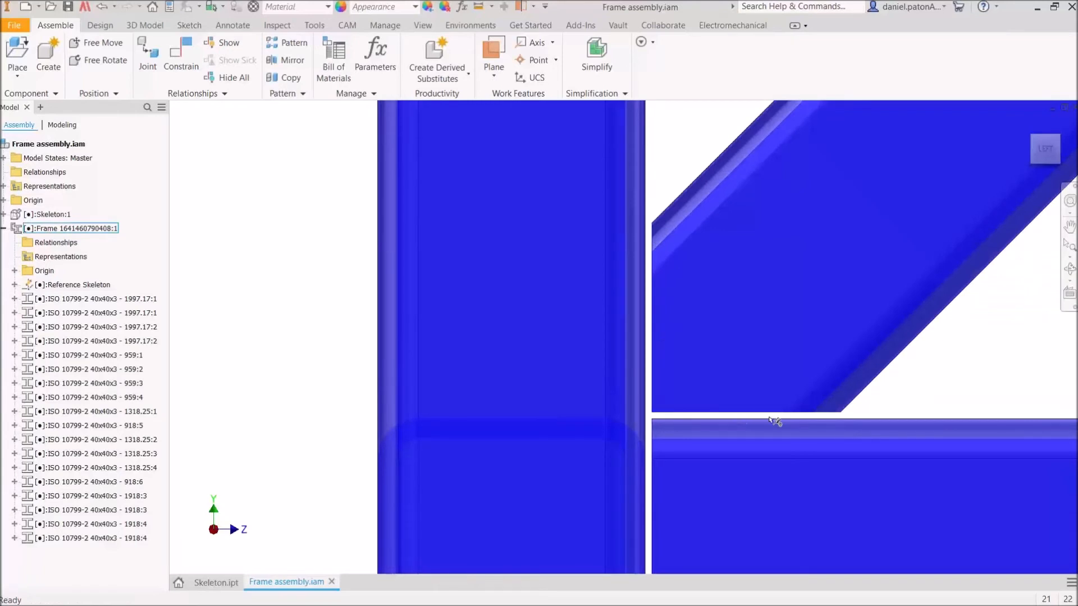
- Examine the lower corner joint of post, brace and bottom rail from a slightly raised angle, then the whole shortened frame
scroll(882, 410, down, 10)
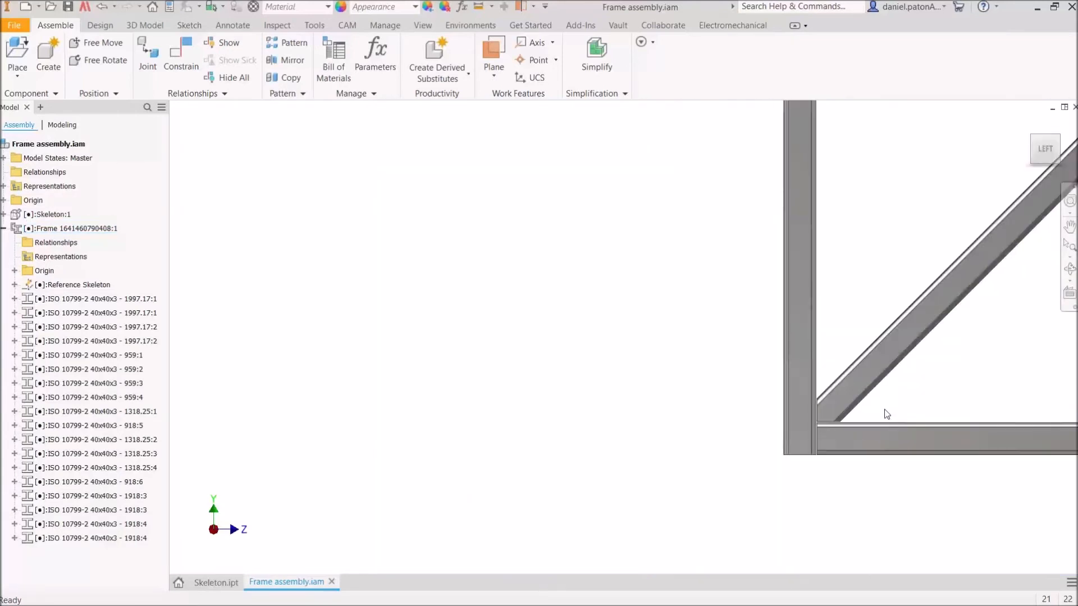
middle_drag(843, 382, 643, 395)
shift+middle_drag(643, 396, 676, 420)
middle_drag(778, 428, 657, 442)
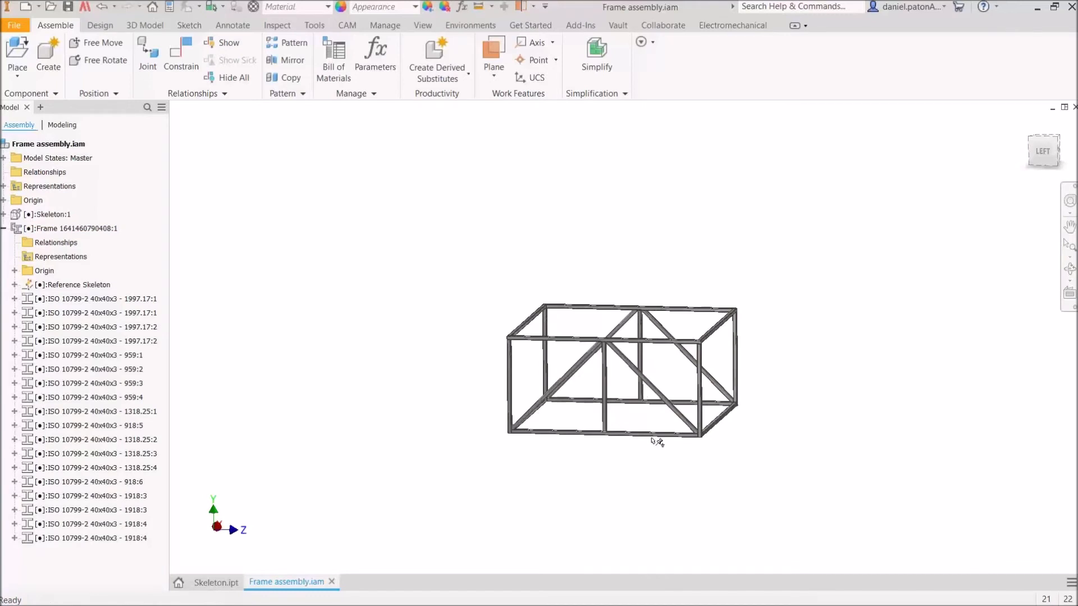
scroll(483, 420, up, 6)
scroll(567, 440, up, 2)
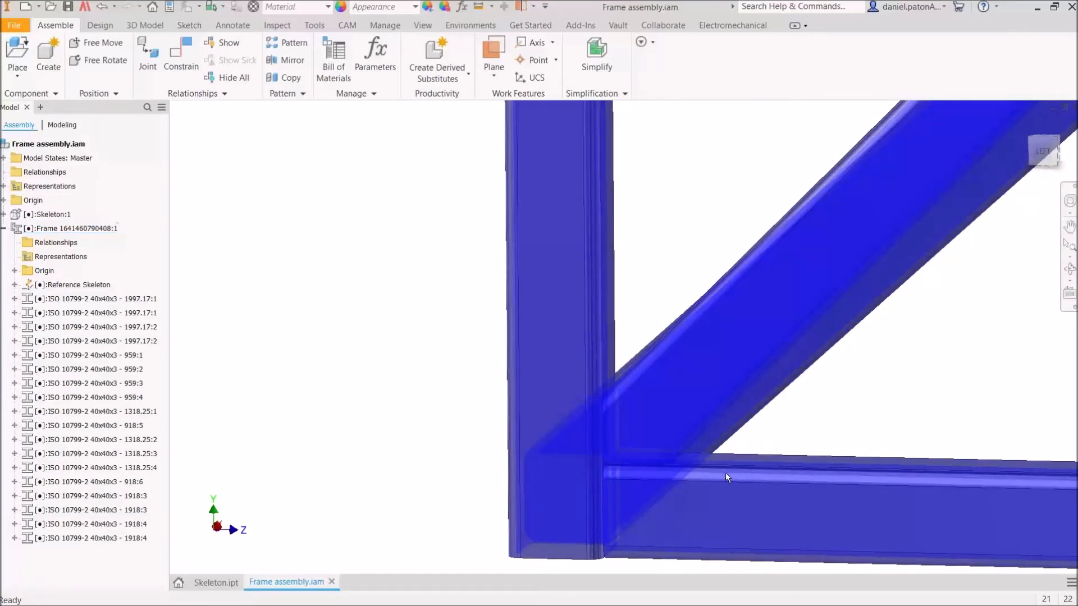
scroll(725, 473, down, 5)
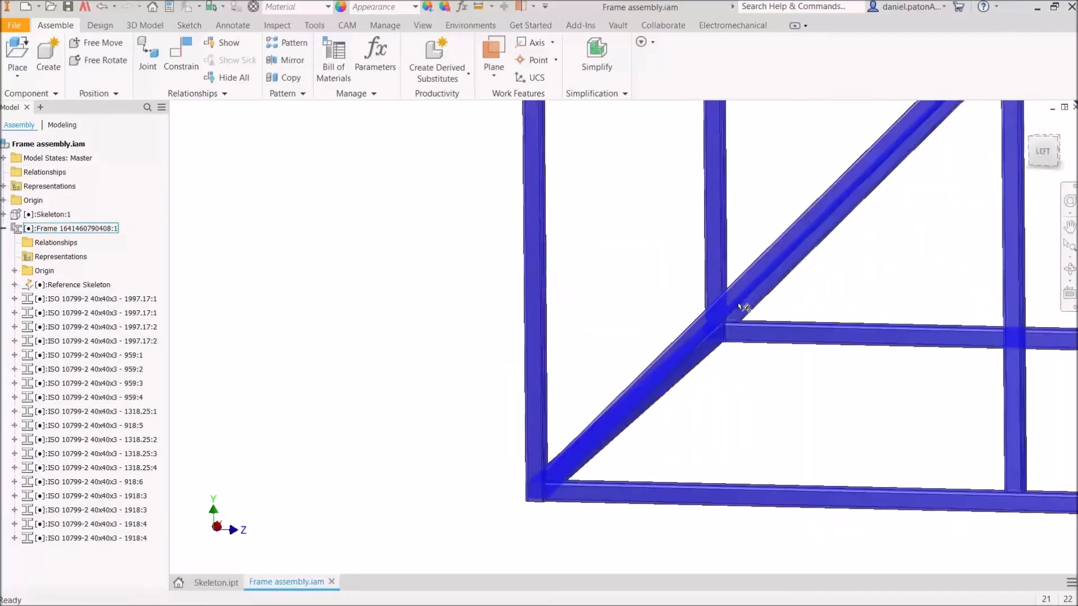
scroll(775, 459, down, 8)
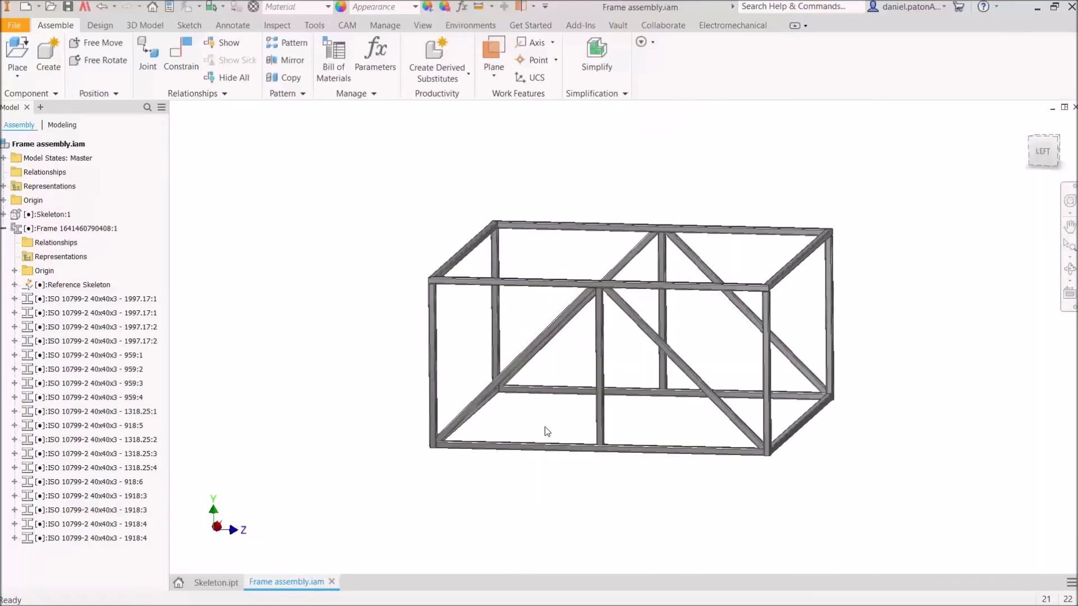
- Examine the joint at the head of the front centre post and the top rails from several angles
scroll(605, 267, up, 5)
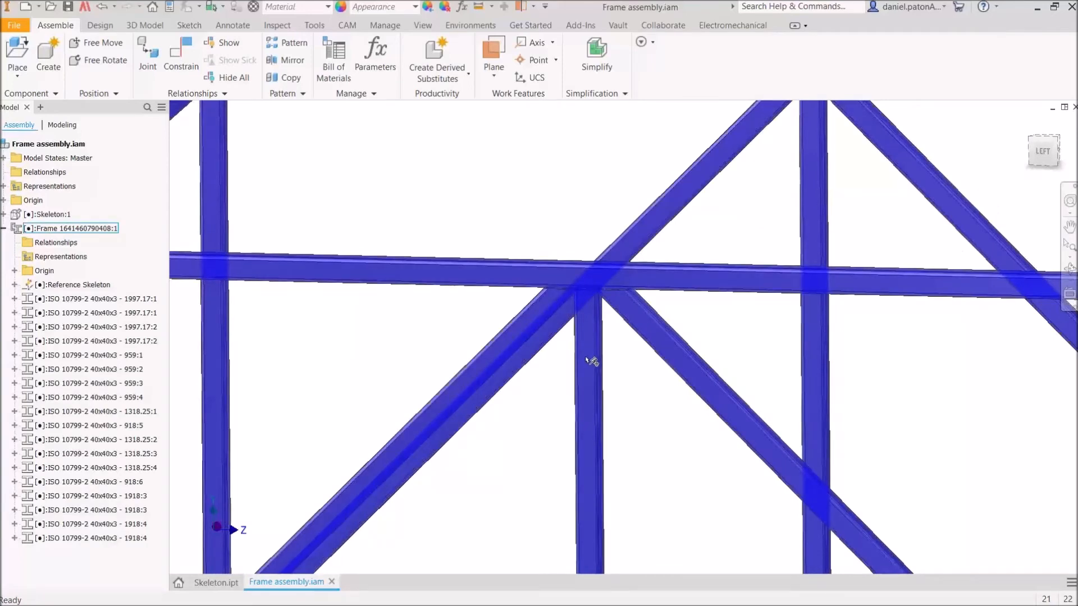
scroll(589, 357, down, 6)
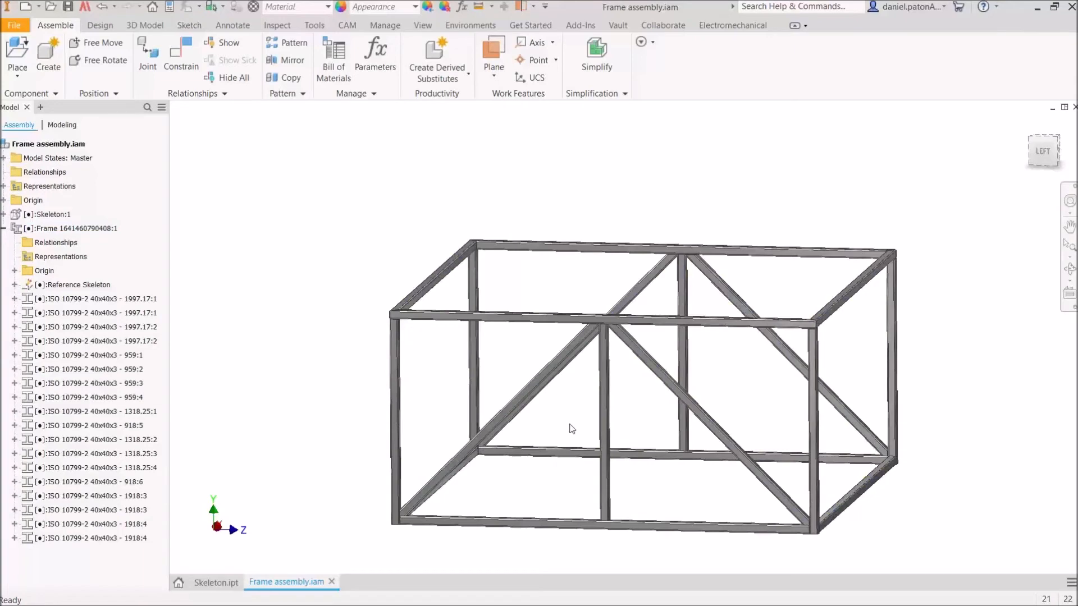
middle_drag(689, 389, 662, 414)
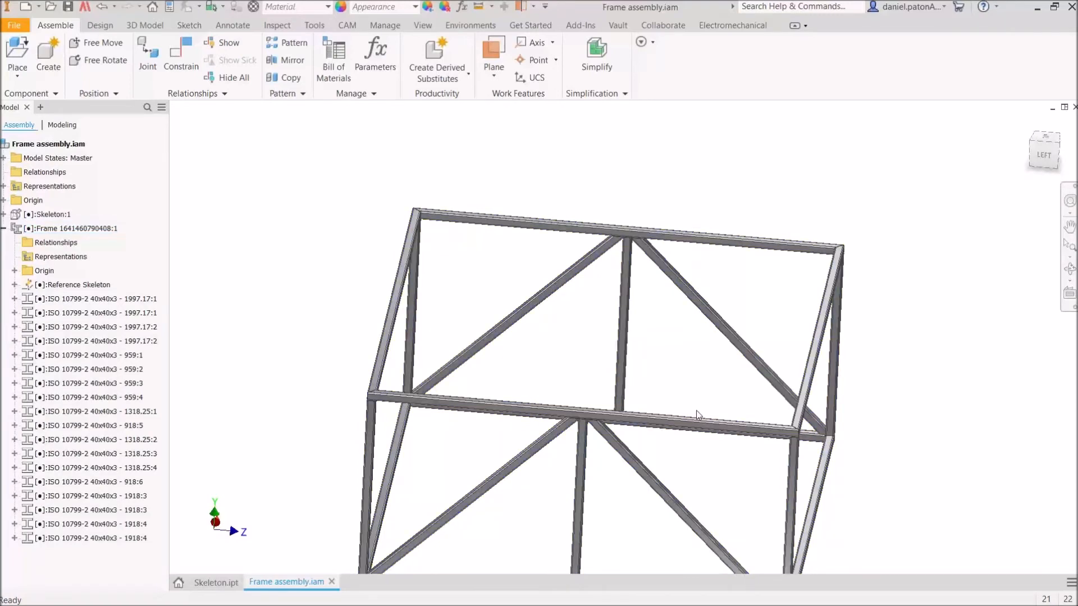
shift+middle_drag(694, 369, 671, 416)
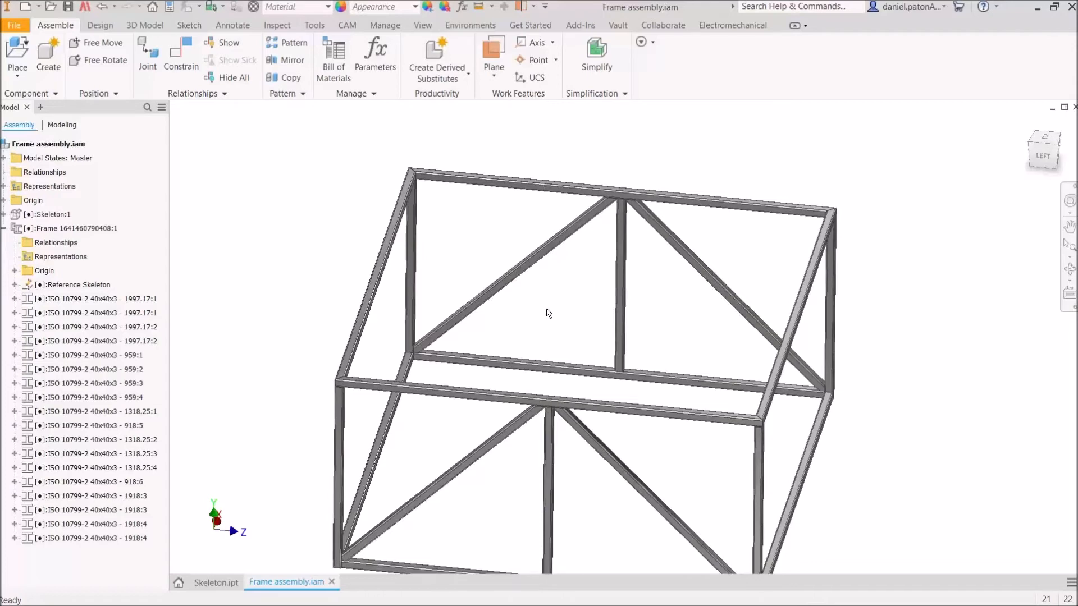
shift+middle_drag(700, 339, 598, 167)
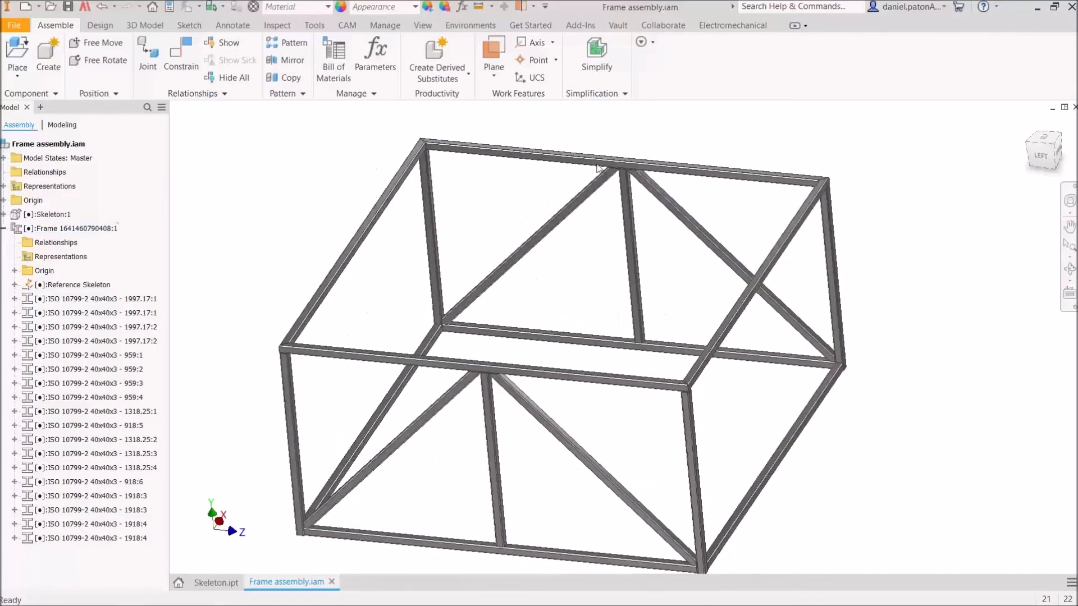
shift+middle_drag(705, 313, 612, 240)
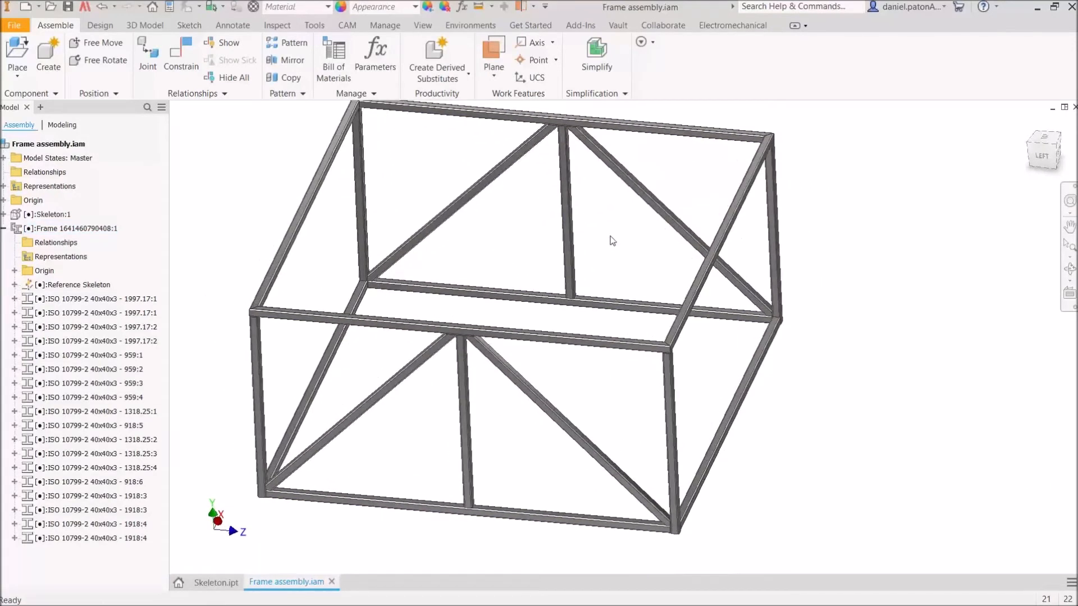
shift+middle_drag(661, 377, 676, 444)
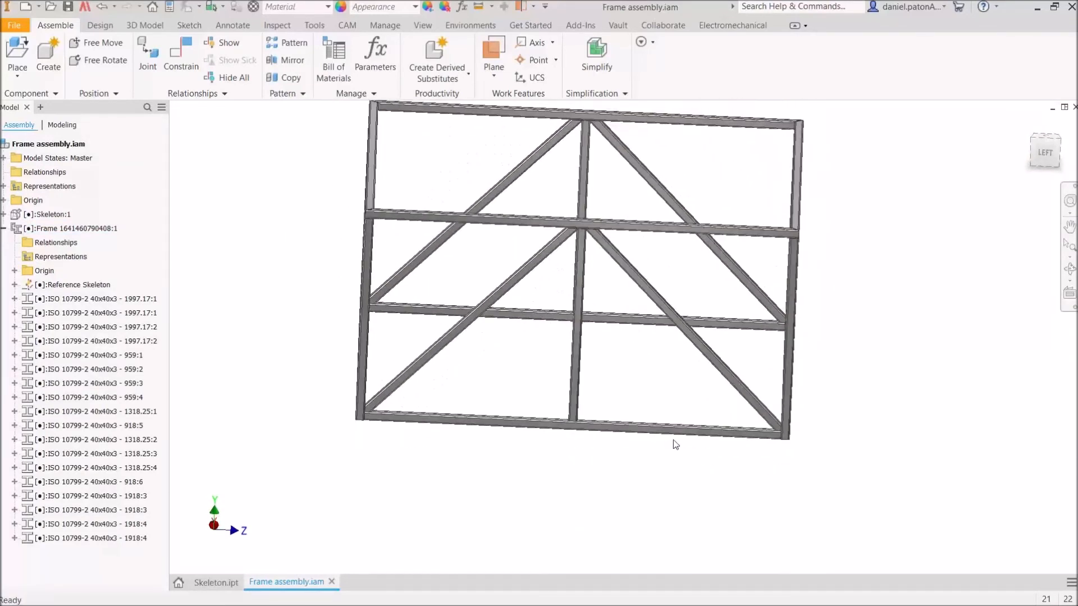
- Remove the end treatments from the frame's four top rails and the rear corner post at the -Z end
scroll(397, 214, up, 8)
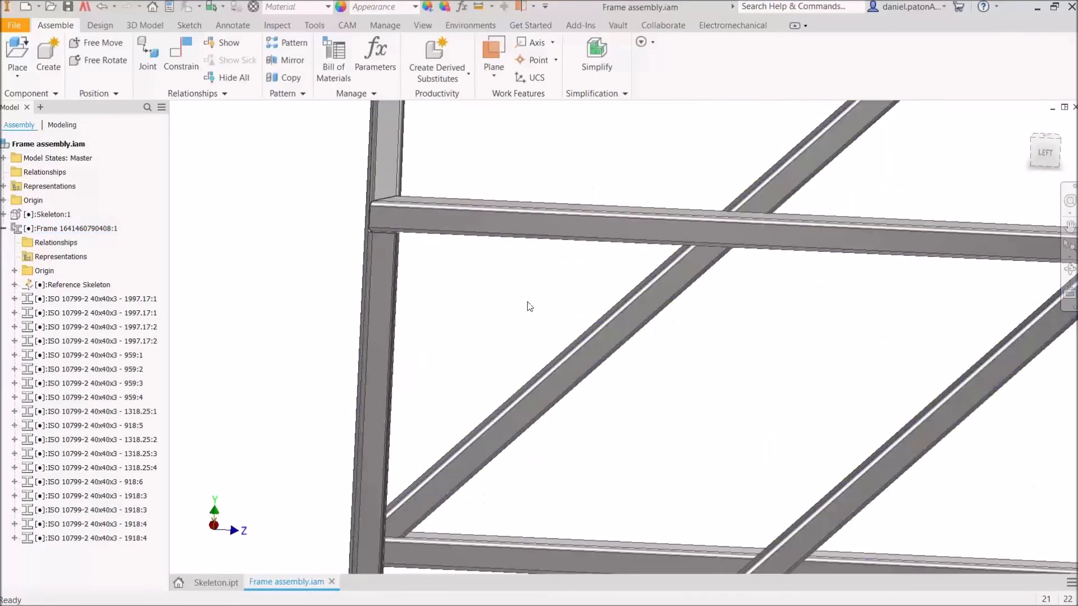
click(101, 23)
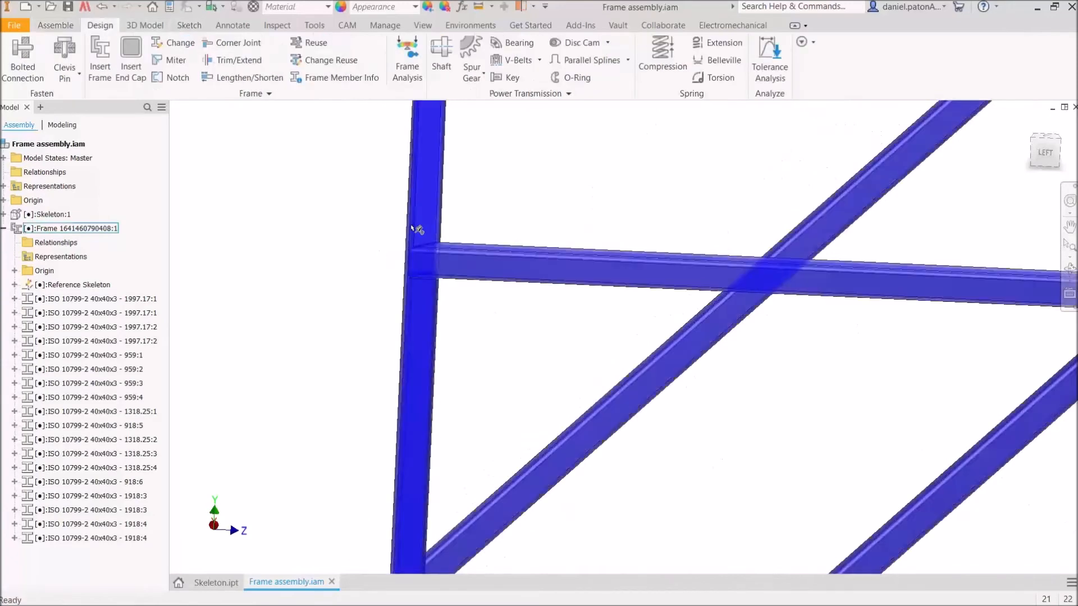
click(277, 95)
click(137, 111)
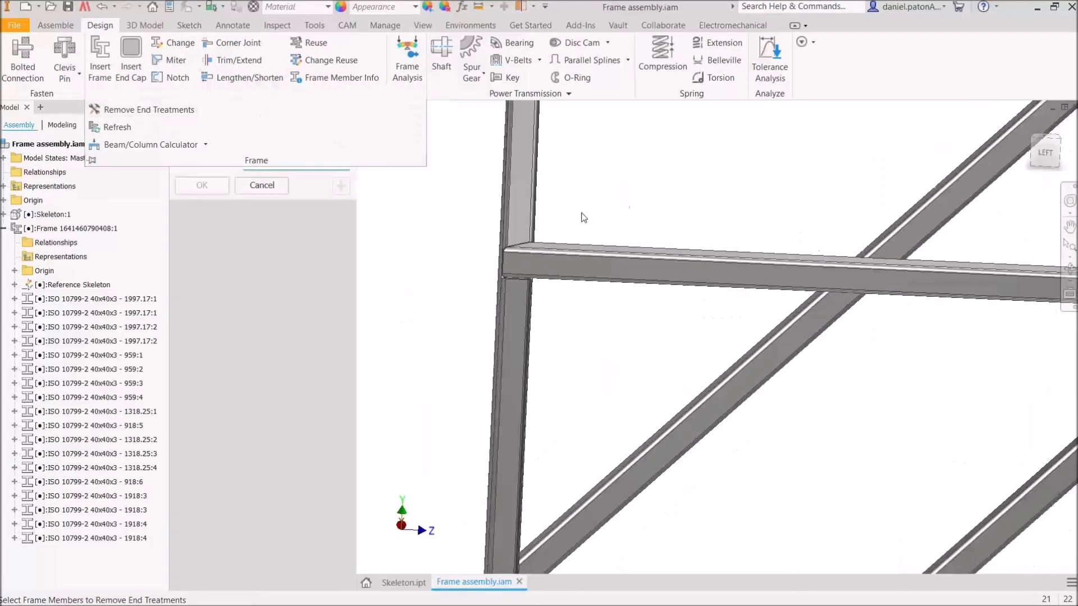
click(614, 257)
click(523, 208)
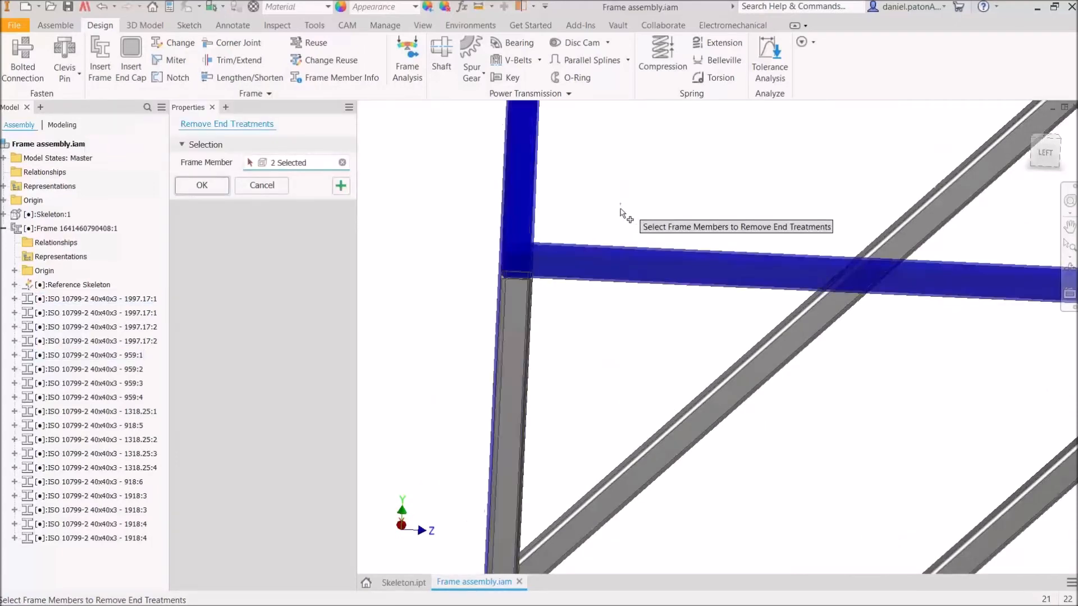
middle_drag(621, 209, 570, 320)
scroll(575, 230, down, 5)
click(615, 198)
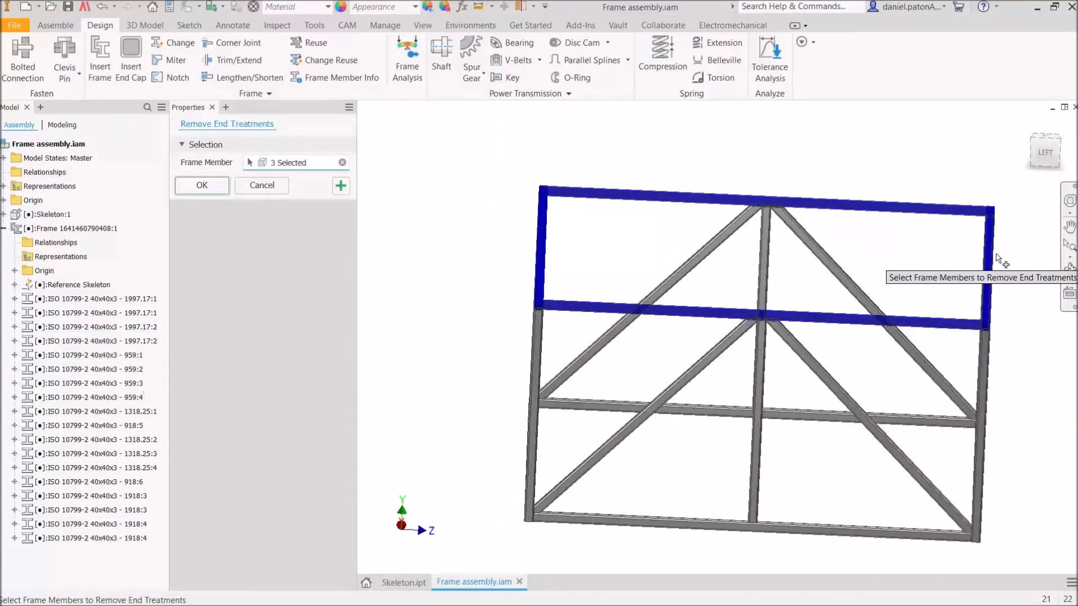
click(987, 260)
shift+middle_drag(891, 363, 914, 356)
click(926, 289)
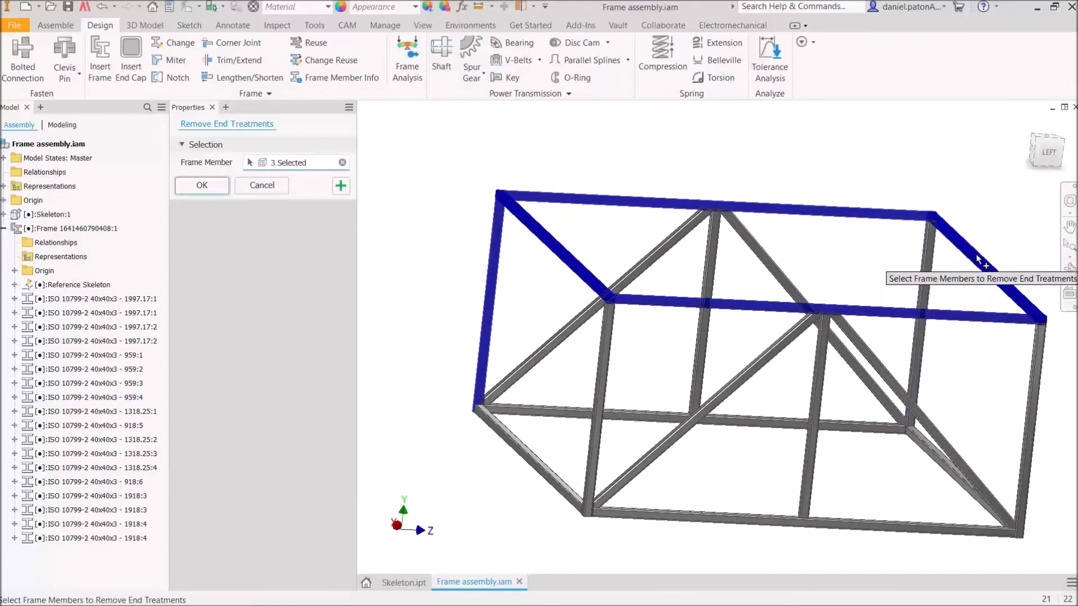
shift+middle_drag(859, 306, 543, 290)
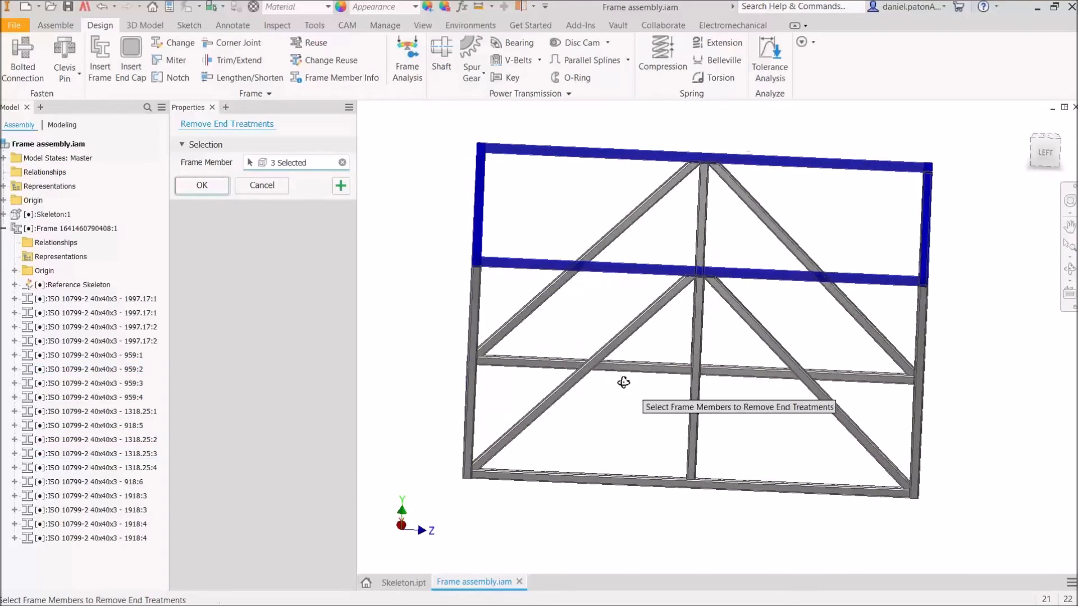
key(F6)
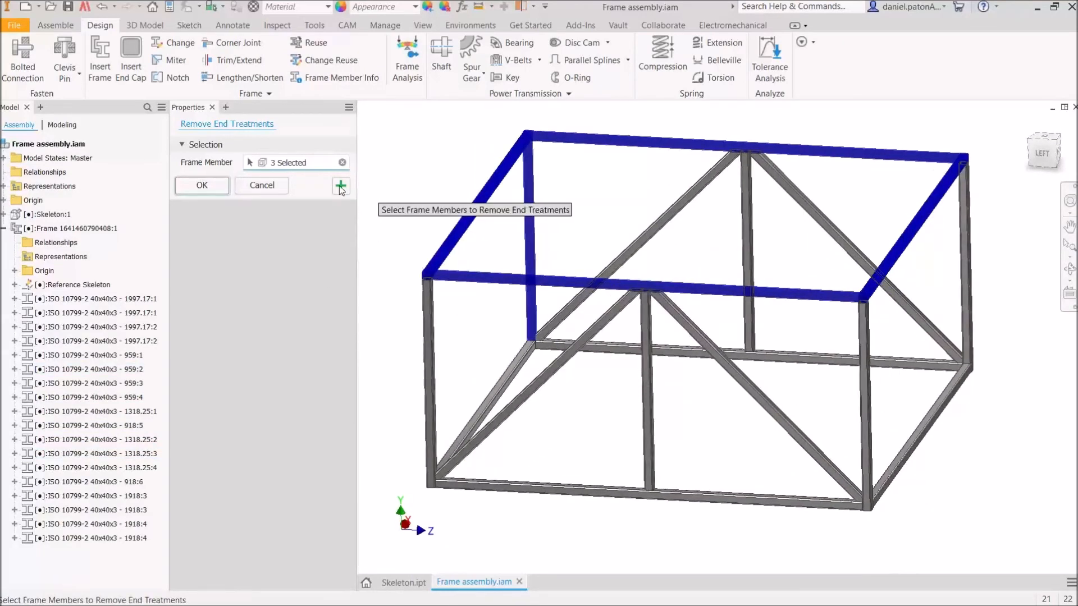
click(340, 186)
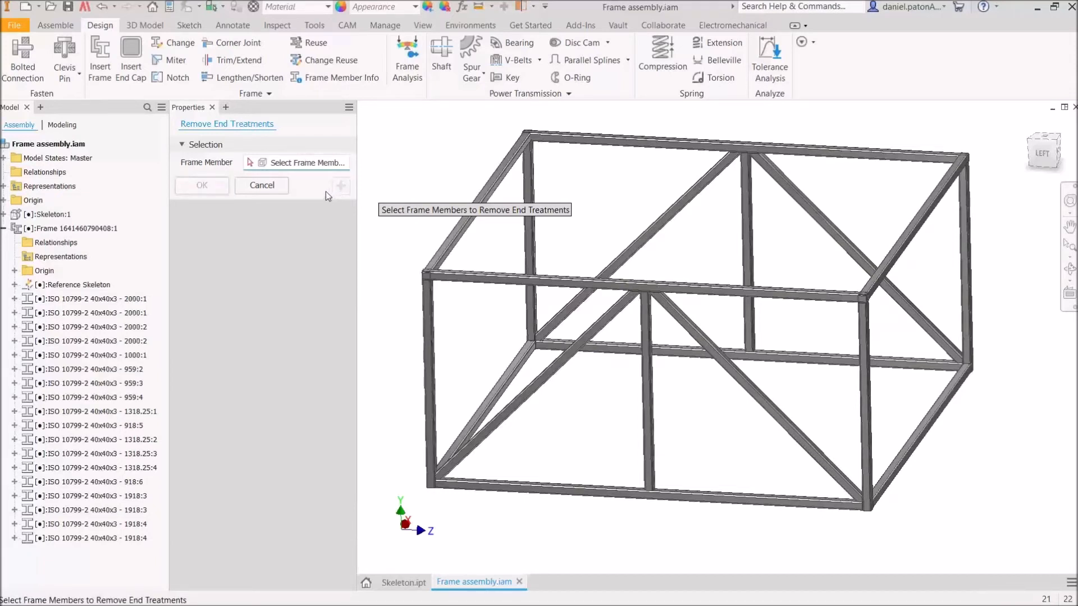
click(258, 189)
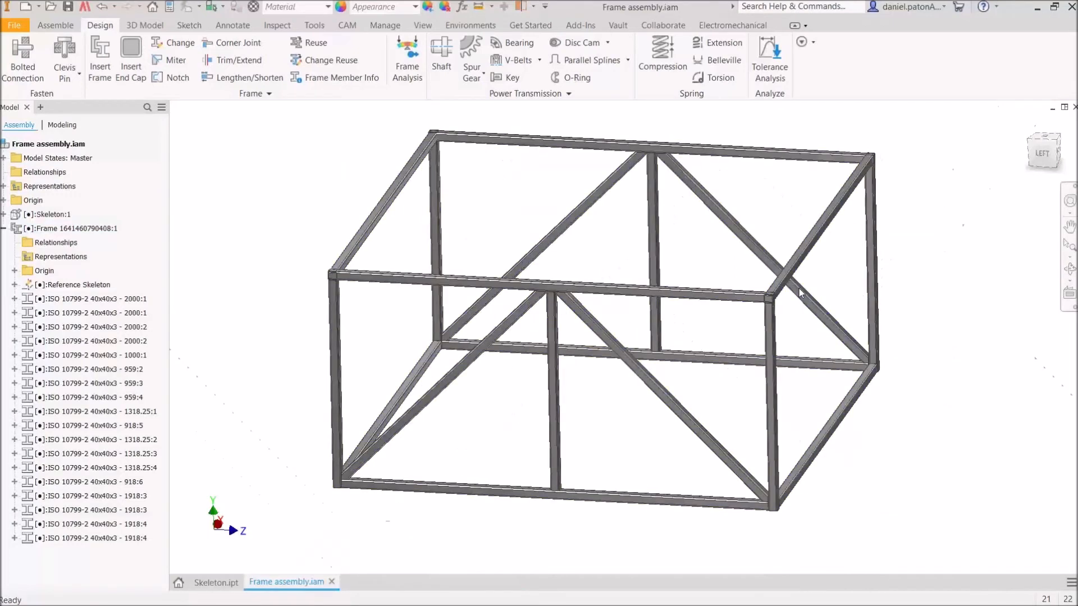
- Apply a corner joint with a 1 mm gap between the front top rail and the +Z end top rail
scroll(831, 318, up, 10)
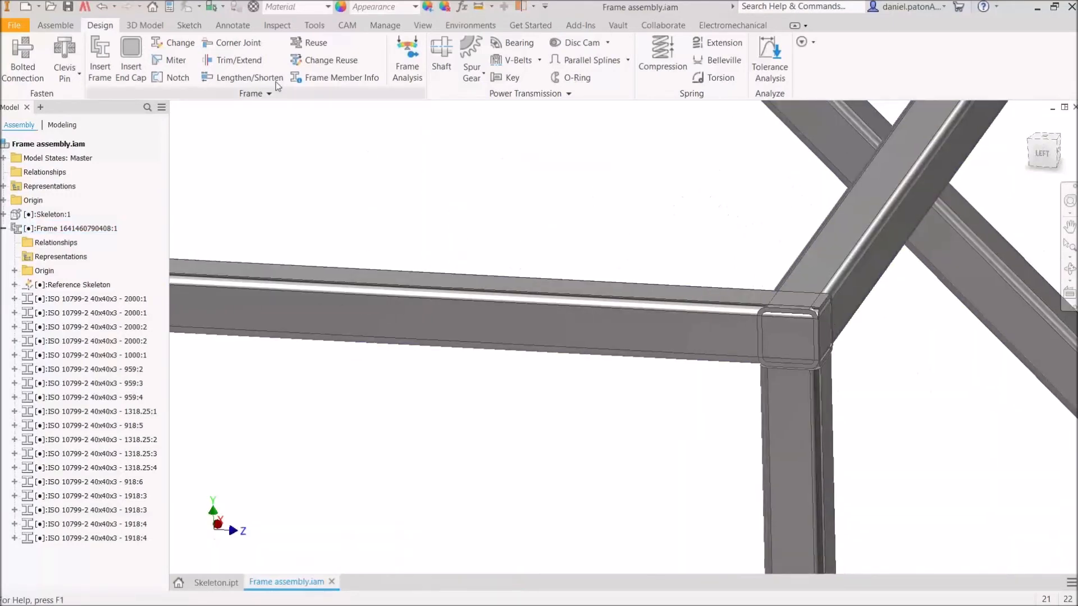
click(243, 43)
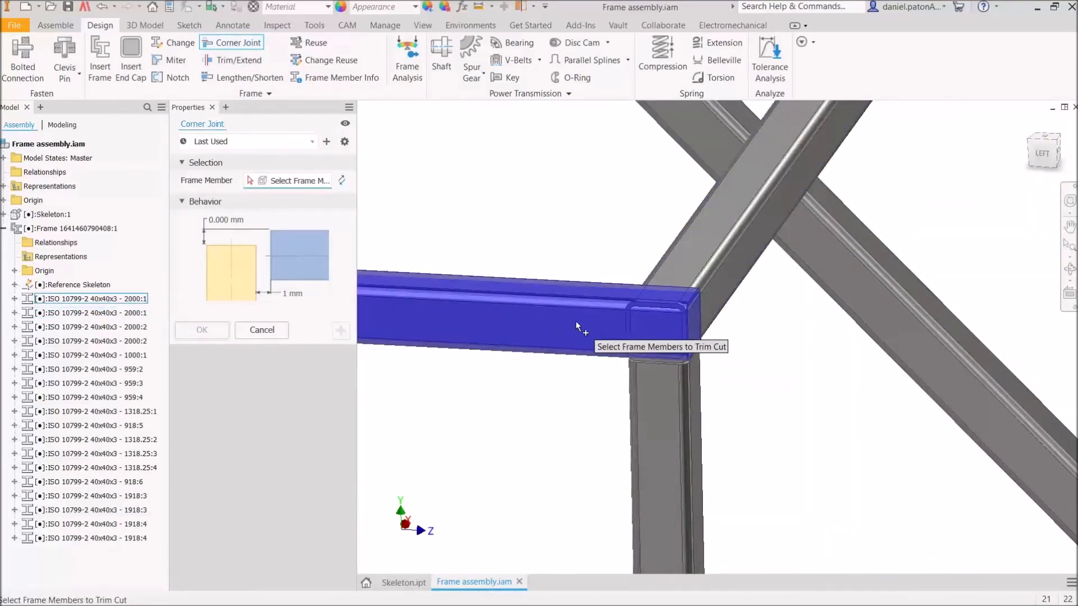
click(587, 303)
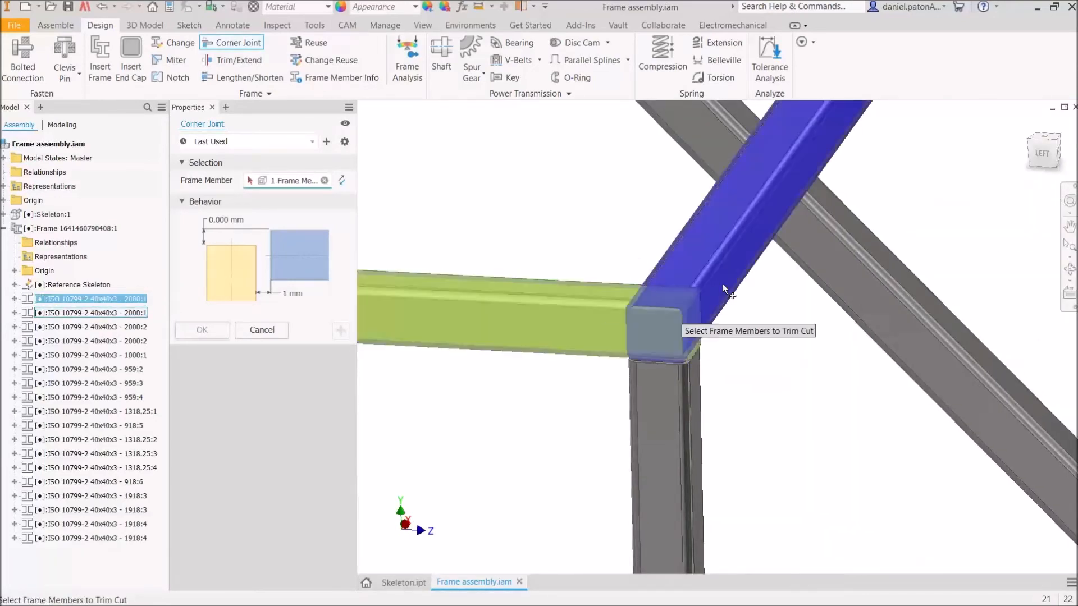
click(745, 255)
click(341, 331)
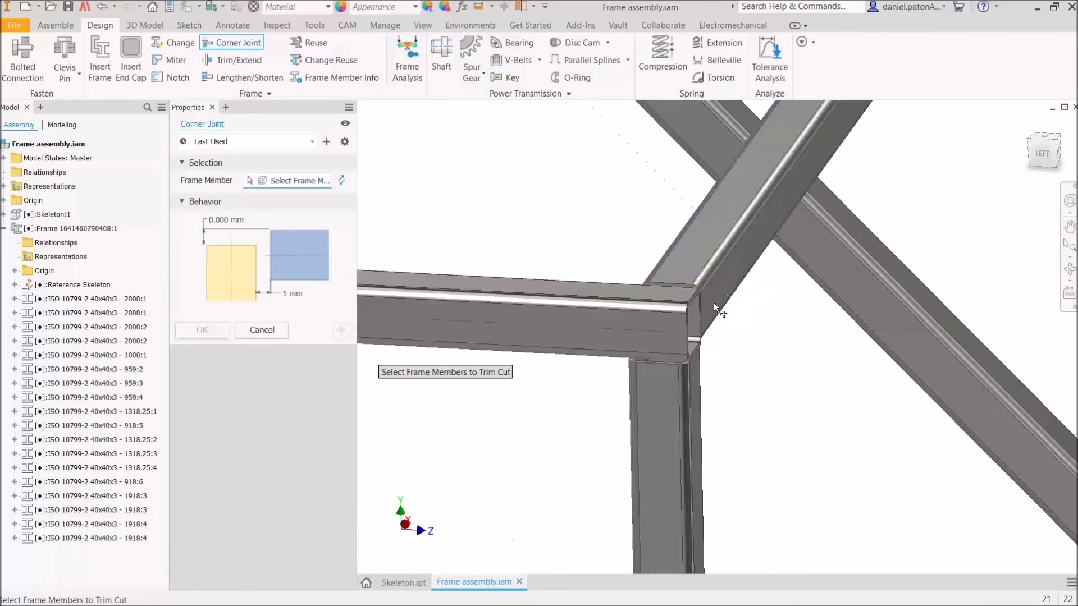
- Apply the same 1 mm corner joint between the rear top rail and the +Z end top rail
scroll(716, 309, down, 5)
click(702, 321)
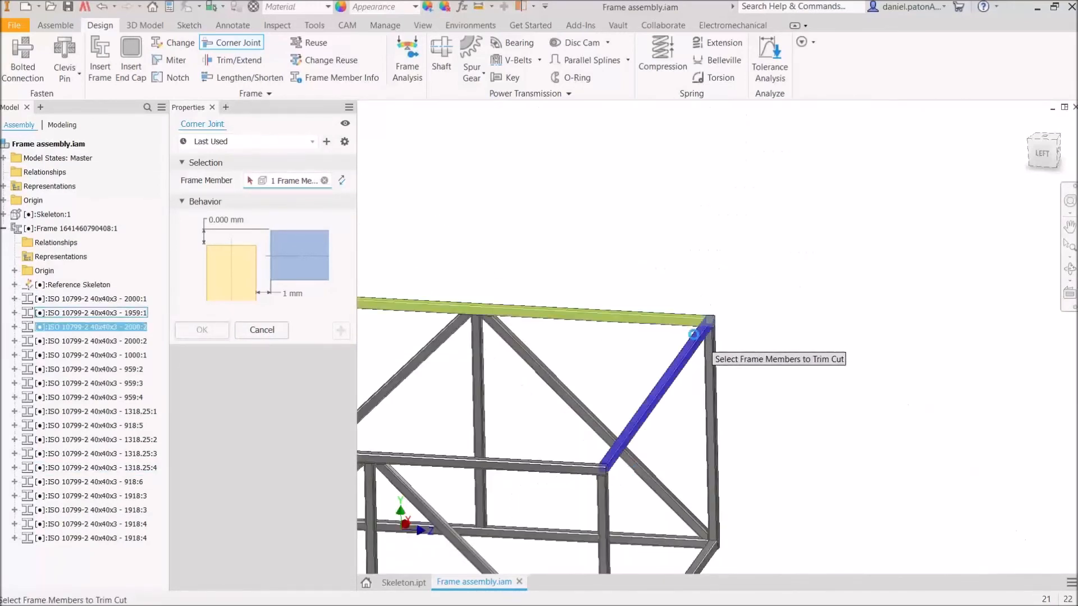
click(693, 335)
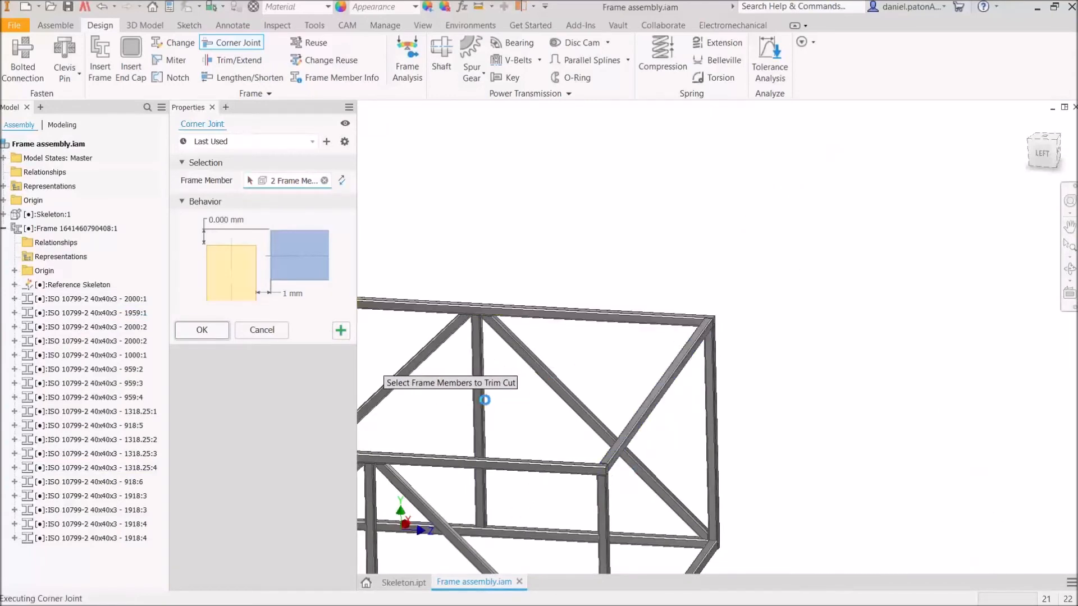
- Join the front top rail and the -Z end top rail with a 1 mm gap corner joint
middle_drag(546, 399, 765, 398)
middle_drag(662, 404, 759, 397)
scroll(759, 397, down, 4)
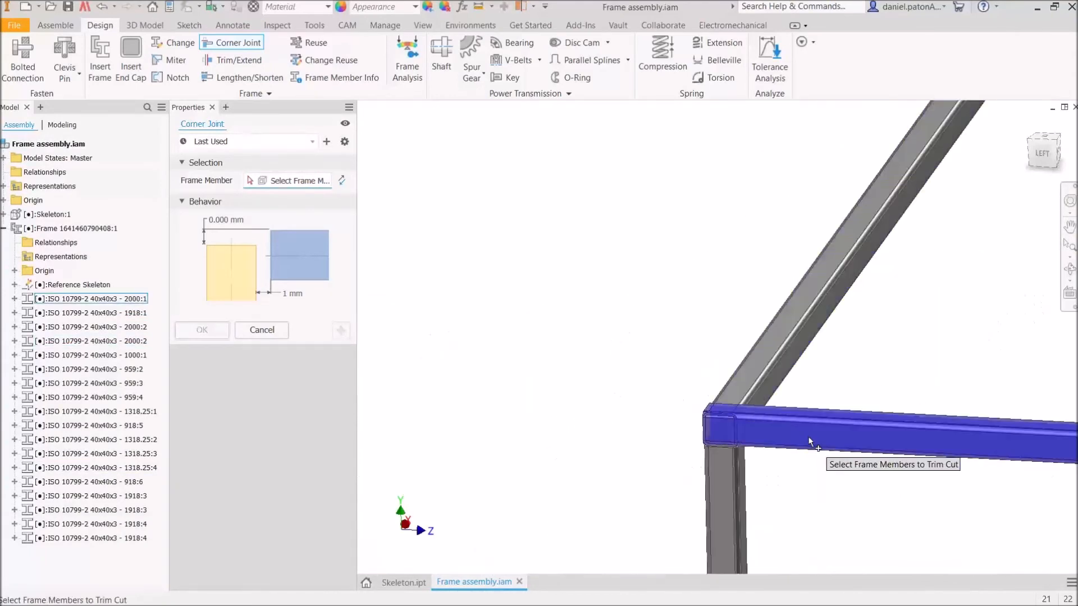
click(765, 371)
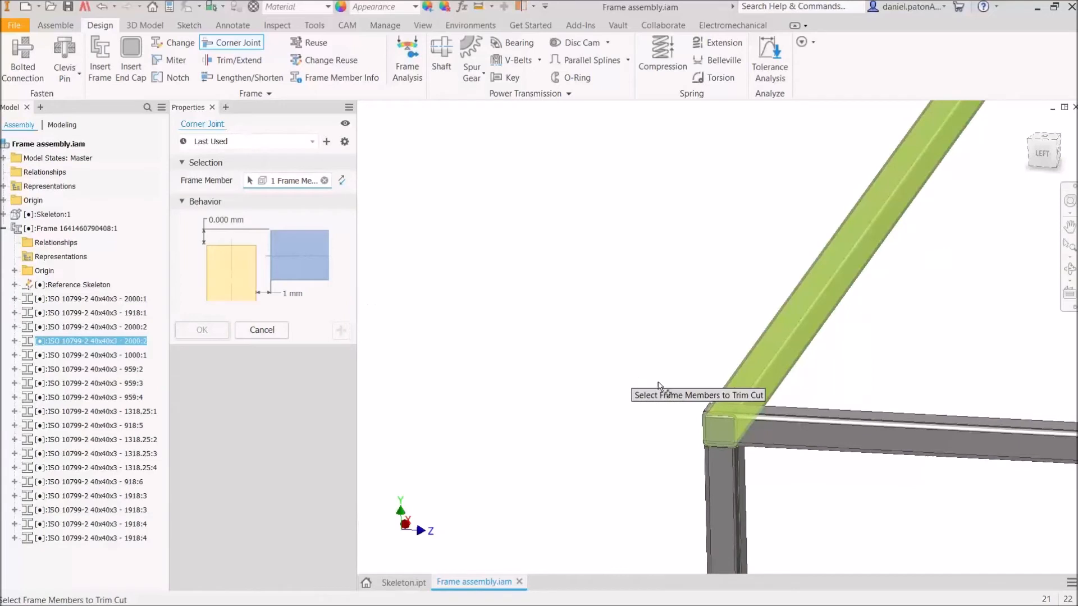
click(804, 337)
click(825, 431)
click(735, 356)
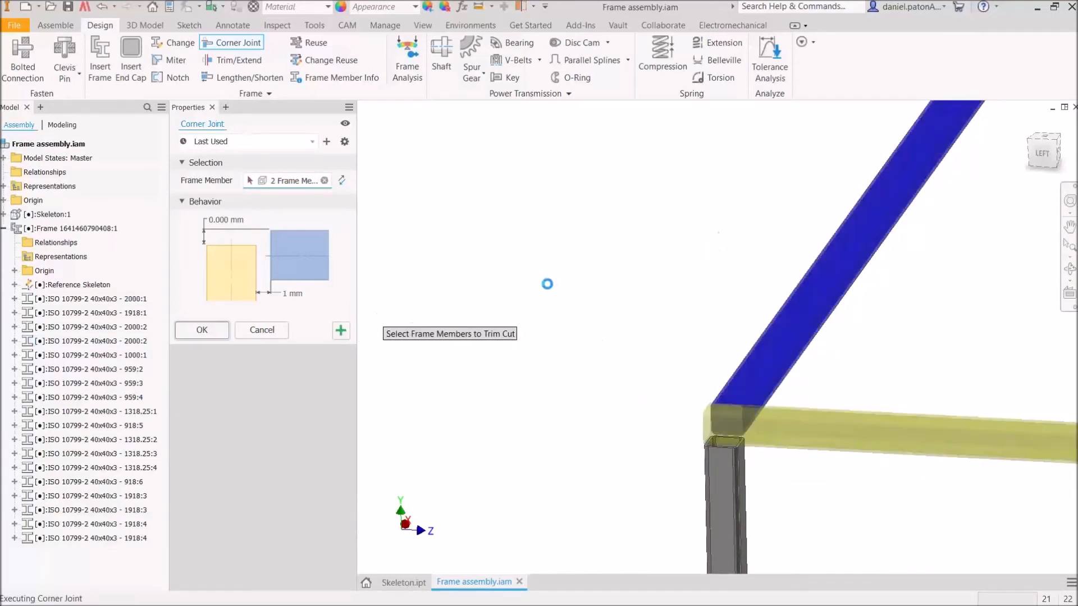
- Join the rear top rail and the -Z end top rail with a 1 mm gap corner joint
middle_drag(699, 240, 440, 392)
scroll(645, 265, down, 3)
click(835, 156)
click(747, 168)
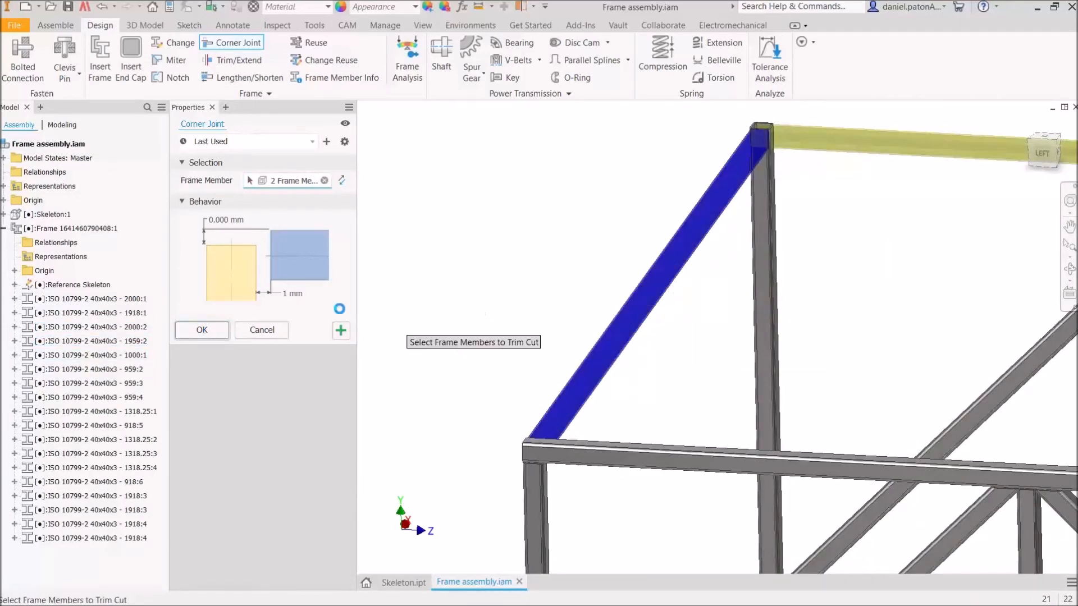
scroll(569, 230, down, 5)
shift+middle_drag(568, 272, 663, 317)
scroll(542, 230, up, 6)
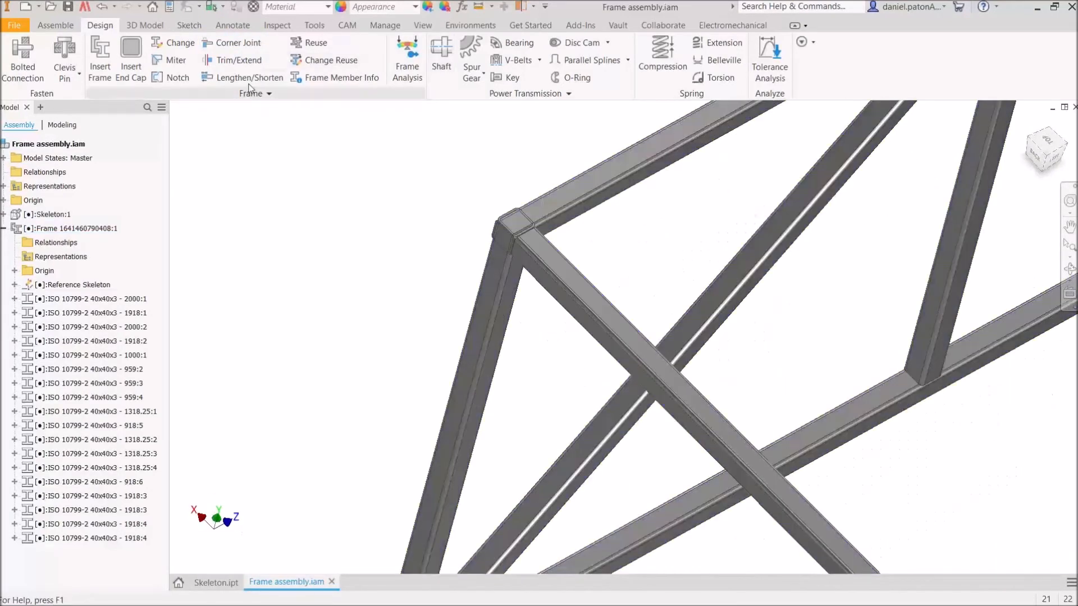
click(231, 50)
click(602, 220)
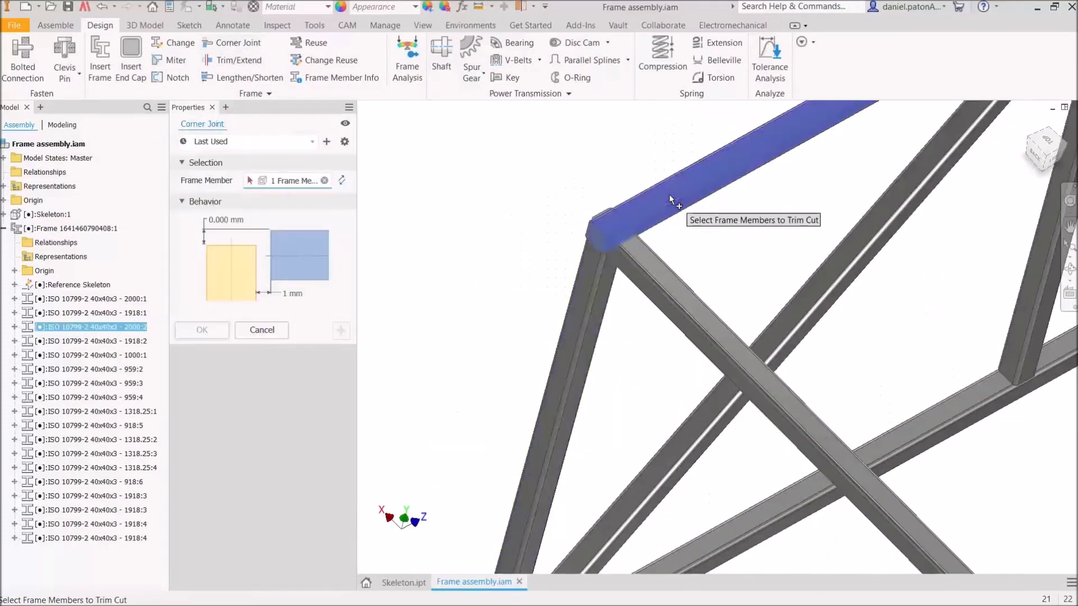
click(659, 273)
click(260, 333)
- Apply a corner joint with a 1 mm gap between the long top rail and the vertical post at the -Z end corner
scroll(605, 232, up, 3)
scroll(451, 227, up, 3)
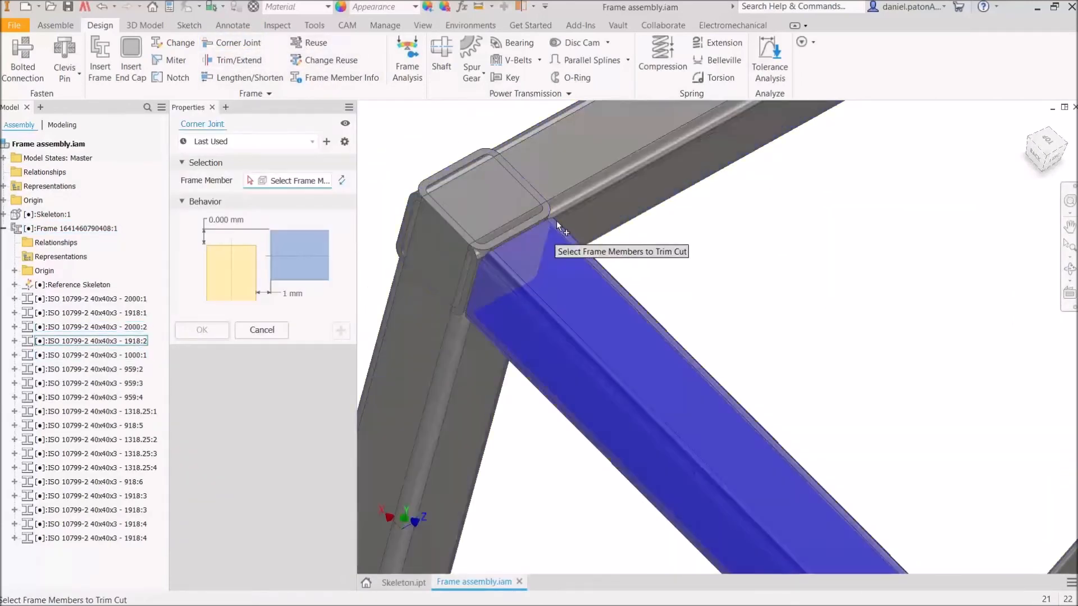
click(581, 168)
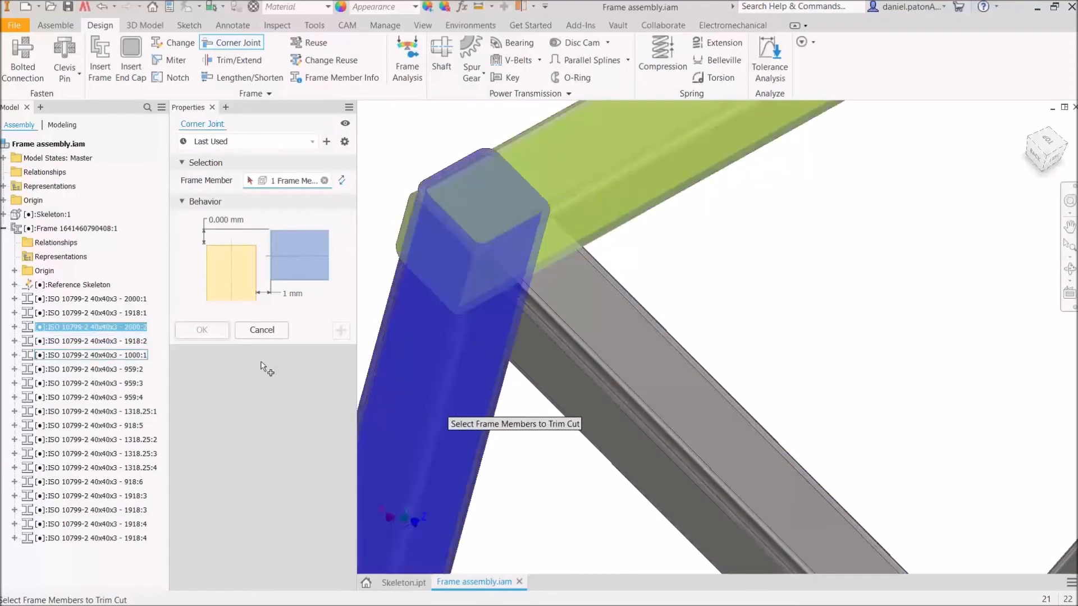
click(204, 330)
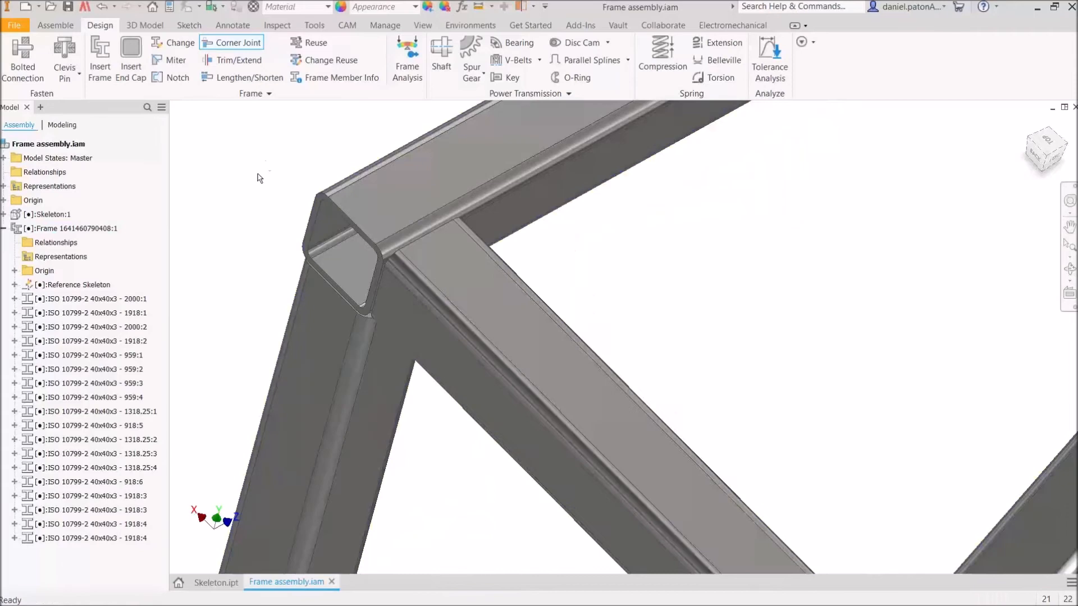
- Start an end cap on the open end face of the long top rail above the vertical post at the -Z end
scroll(301, 228, down, 4)
shift+middle_drag(409, 283, 366, 297)
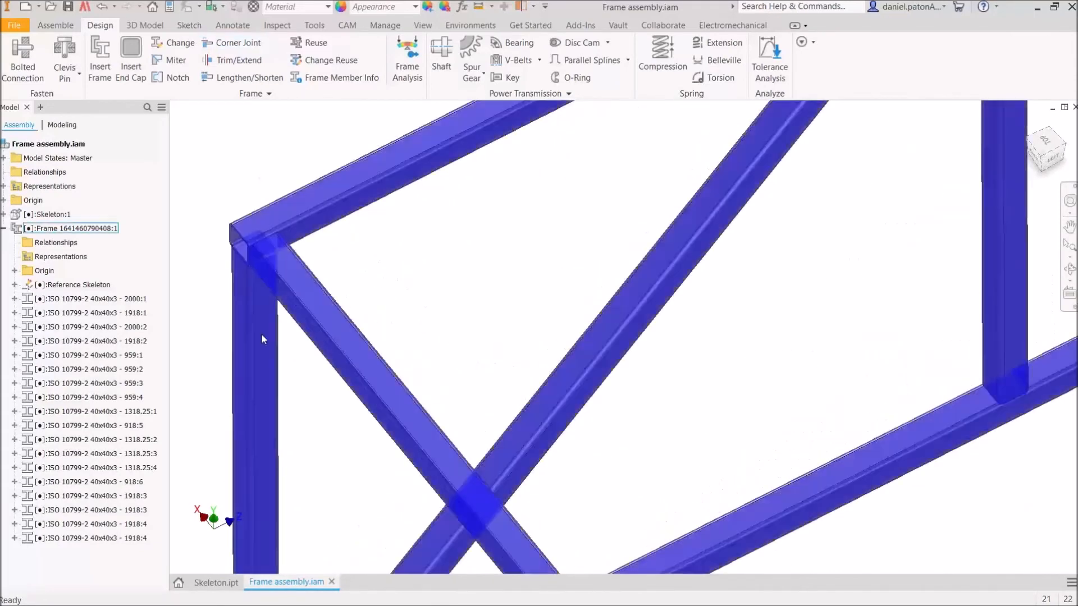
middle_drag(281, 291, 396, 241)
scroll(402, 248, down, 5)
scroll(615, 463, up, 6)
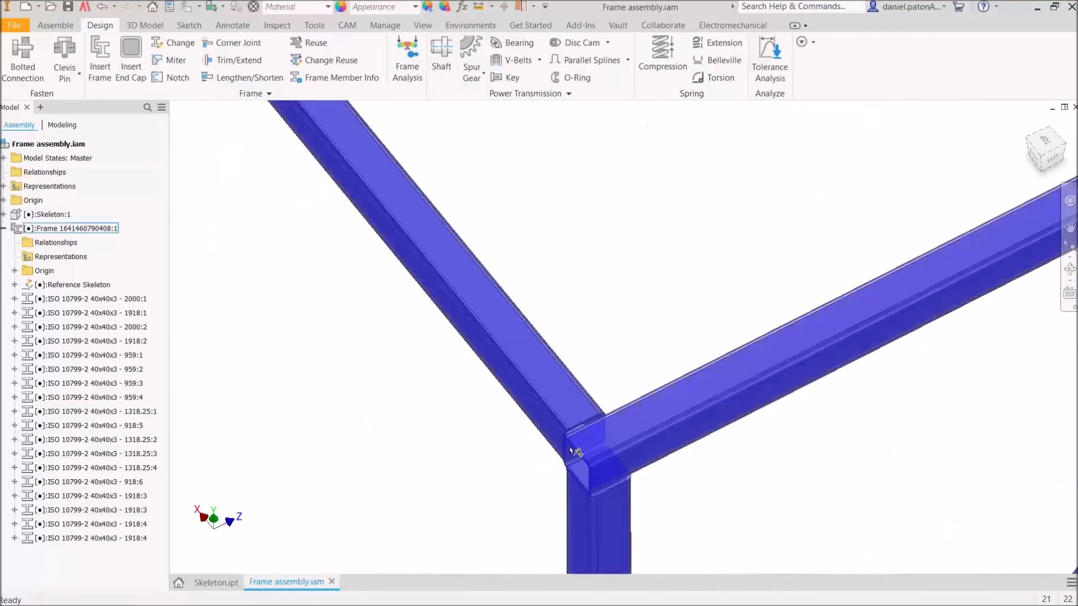
scroll(639, 298, down, 5)
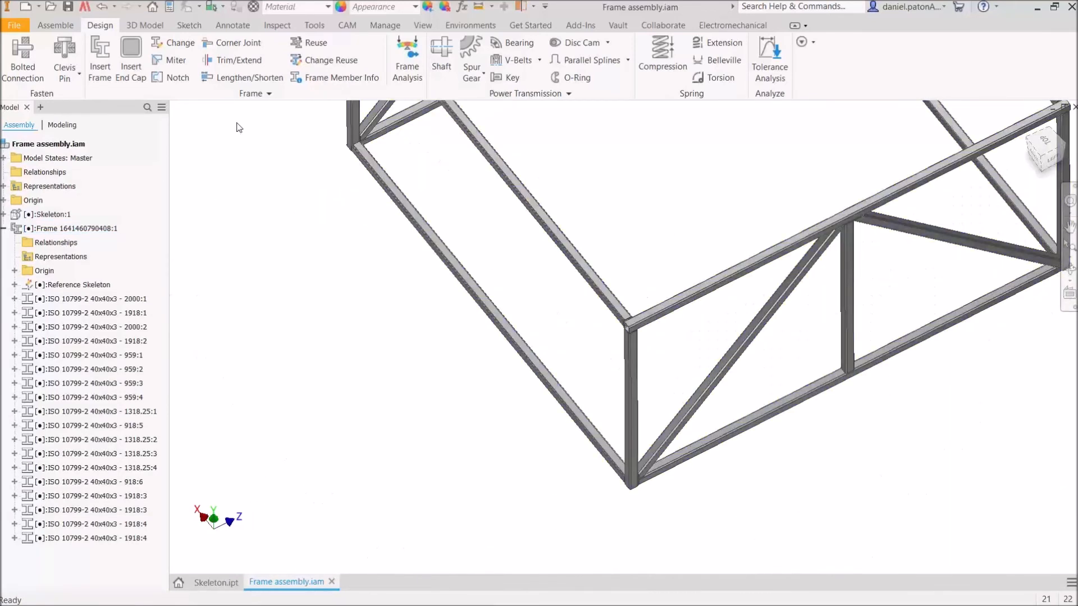
click(132, 66)
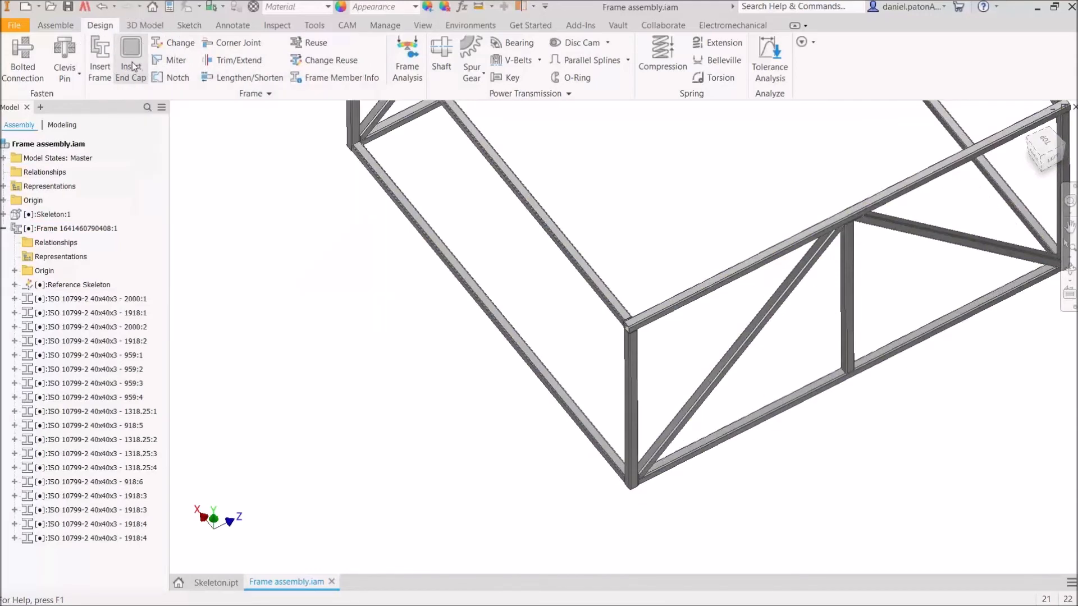
middle_drag(439, 333, 615, 498)
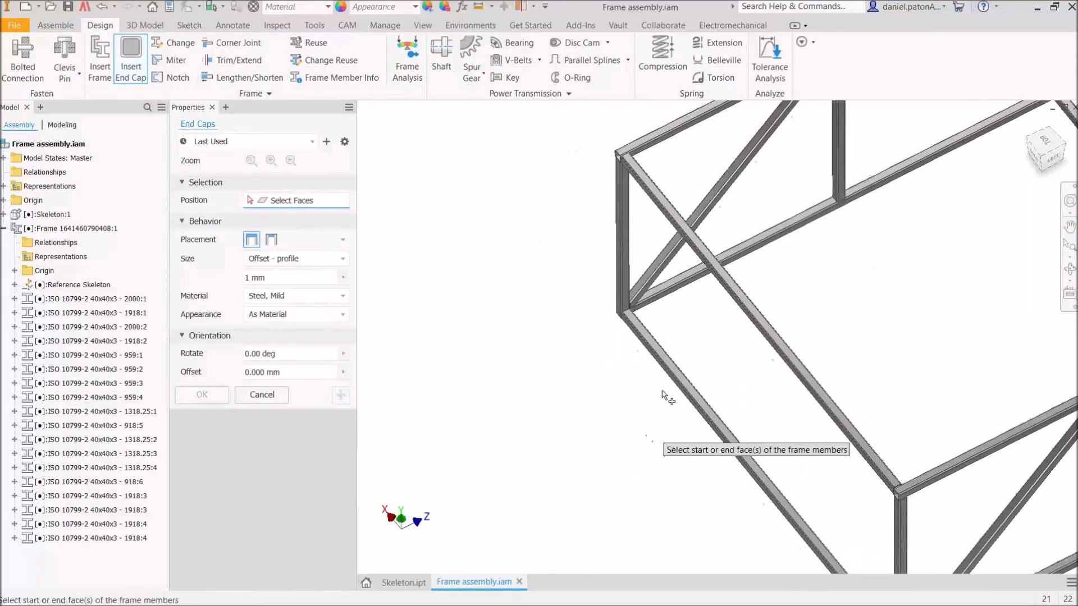
middle_drag(625, 164, 604, 247)
scroll(606, 238, up, 4)
shift+middle_drag(616, 312, 629, 232)
scroll(603, 215, up, 7)
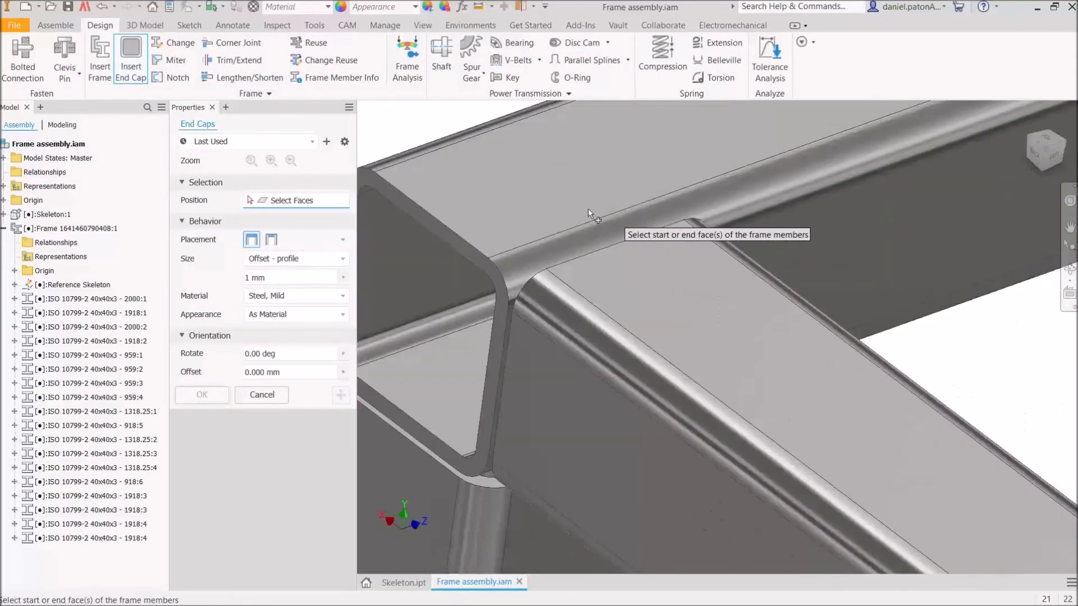
click(460, 247)
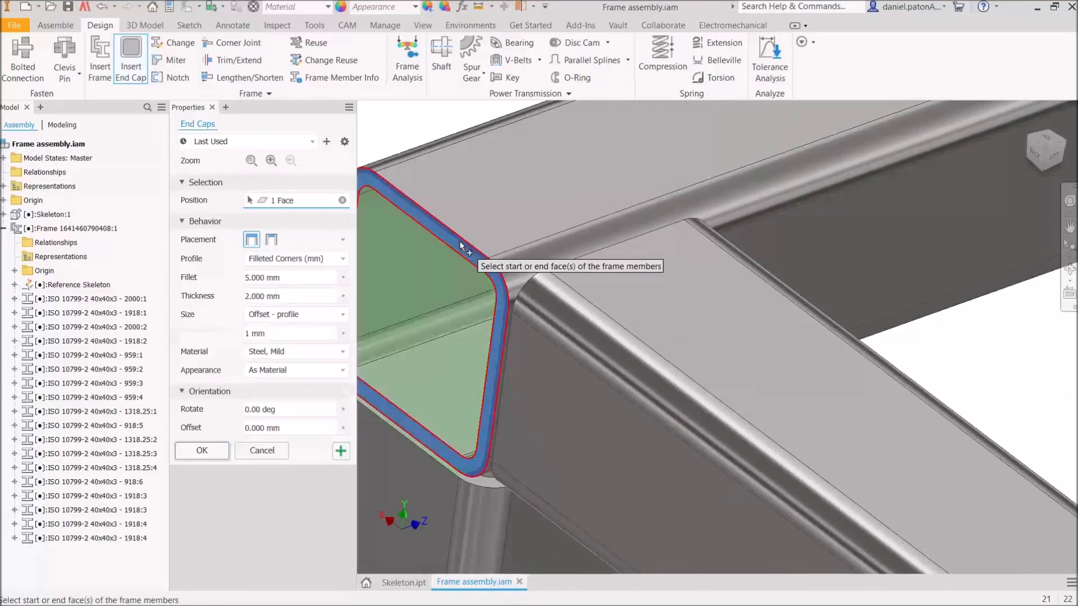
middle_drag(559, 447, 755, 396)
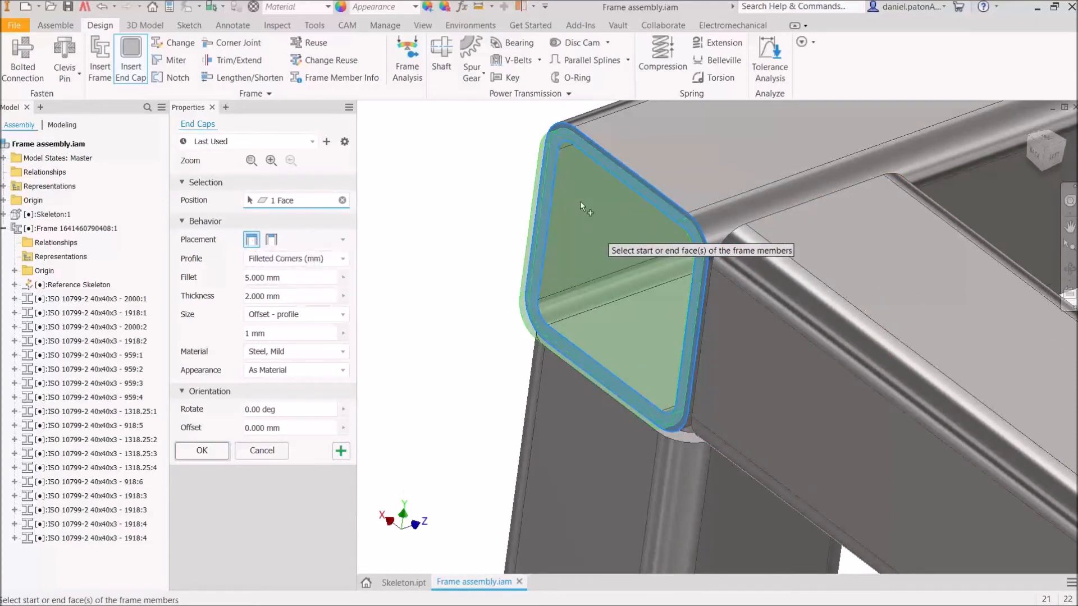
- Try the inside placement and the Sharp Corners (mm) profile for the end cap, and return to outside placement with Filleted Corners (mm)
click(271, 241)
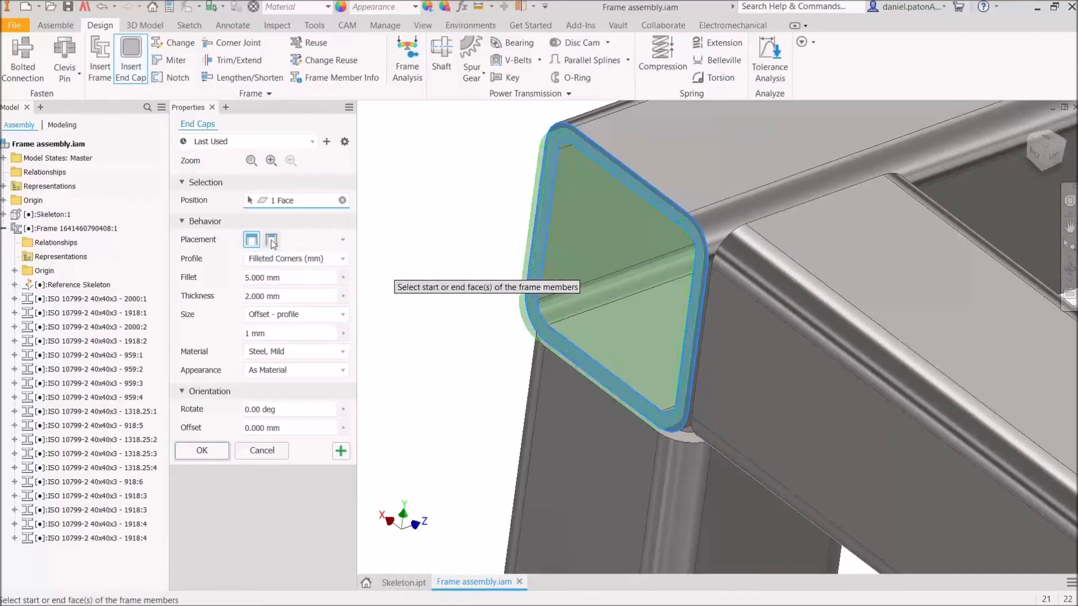
click(251, 242)
click(278, 259)
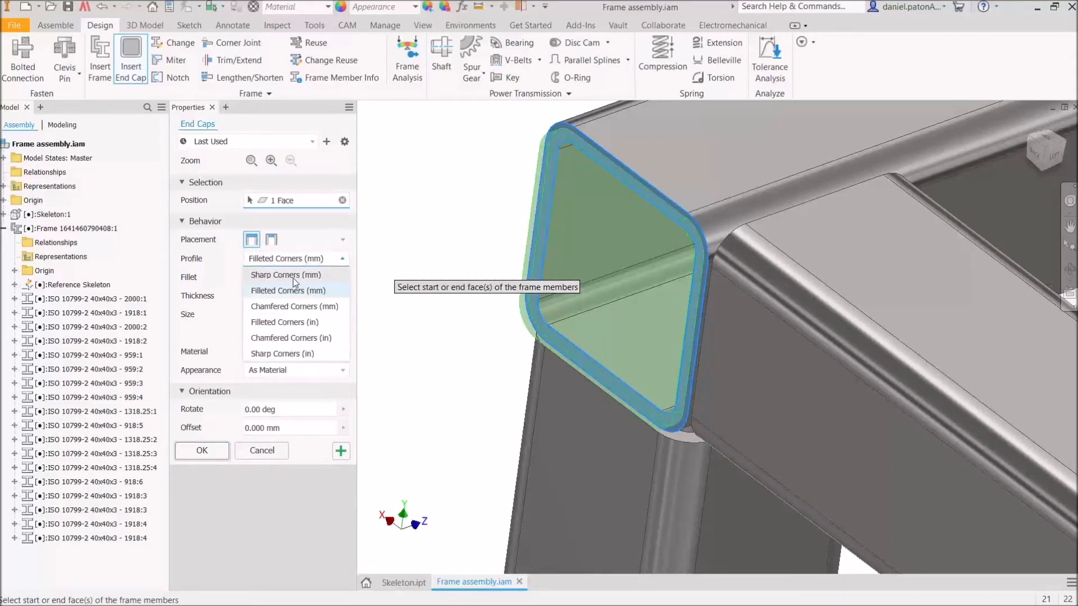
click(287, 275)
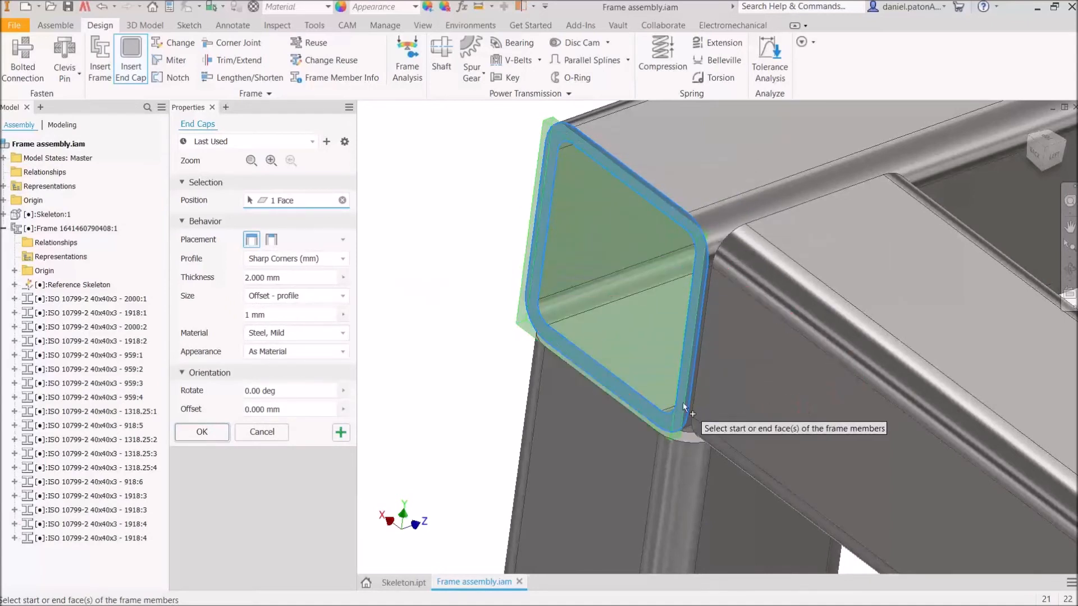
click(315, 260)
click(288, 291)
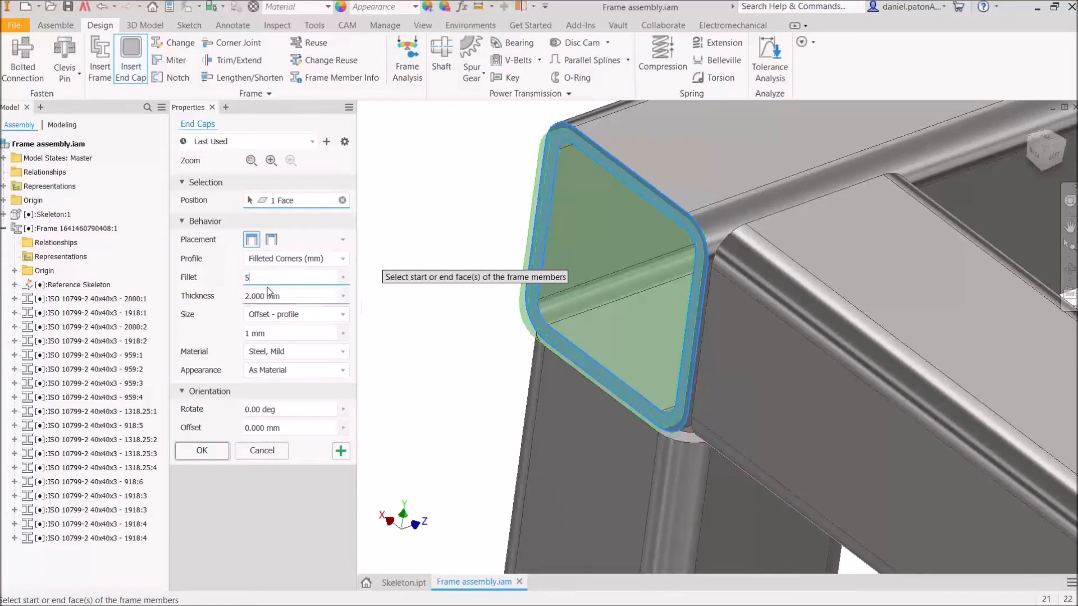
- Try the Chamfered Corners (mm) profile for the end cap with a 5 mm chamfer and examine its corners
click(297, 261)
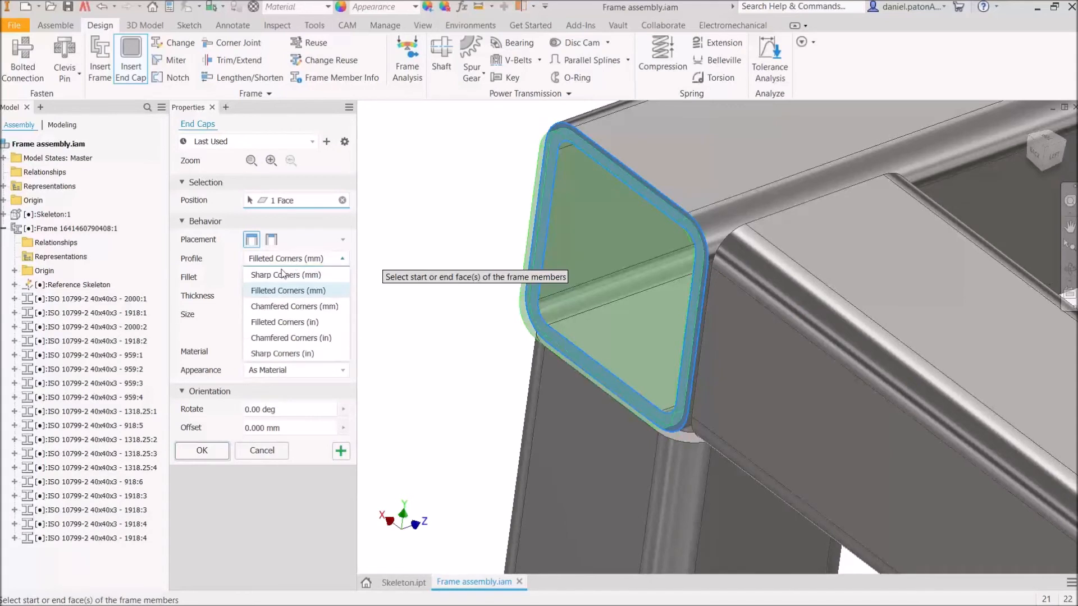
click(280, 307)
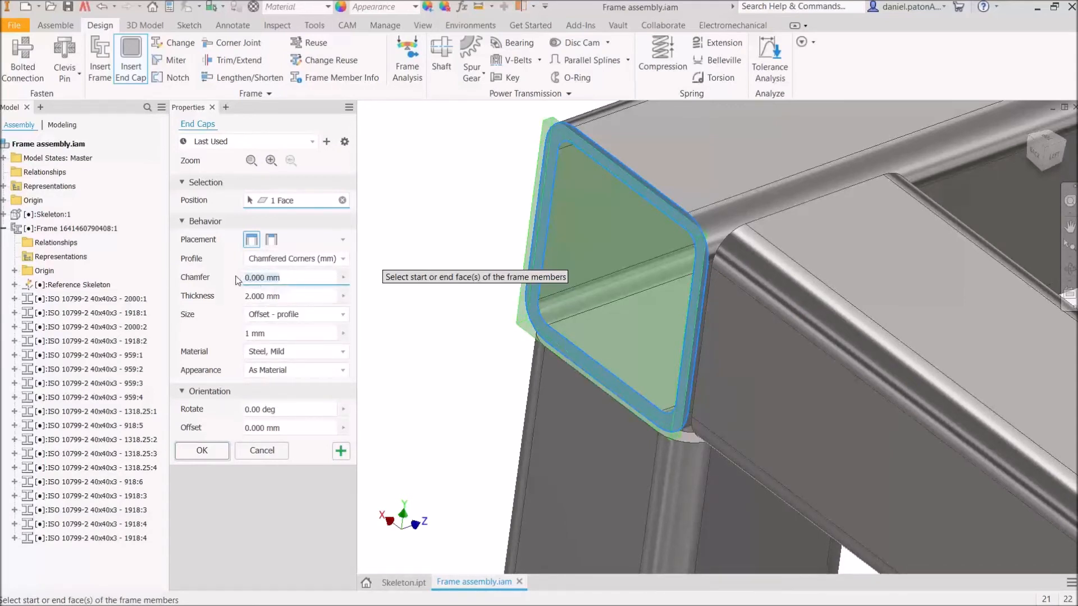
text(5)
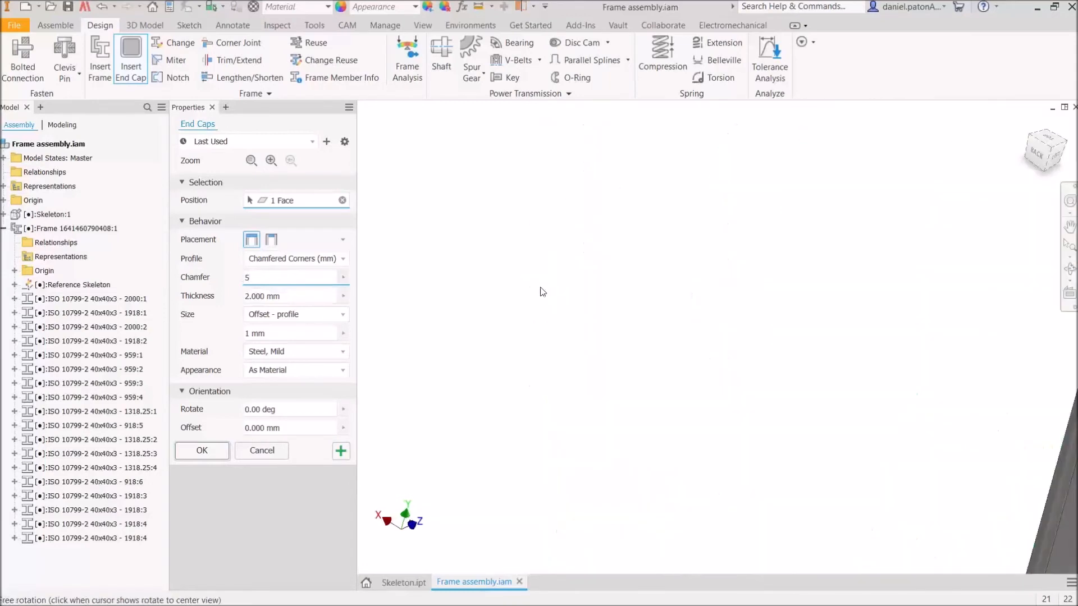
middle_drag(609, 297, 320, 229)
middle_drag(629, 152, 484, 428)
scroll(748, 206, up, 3)
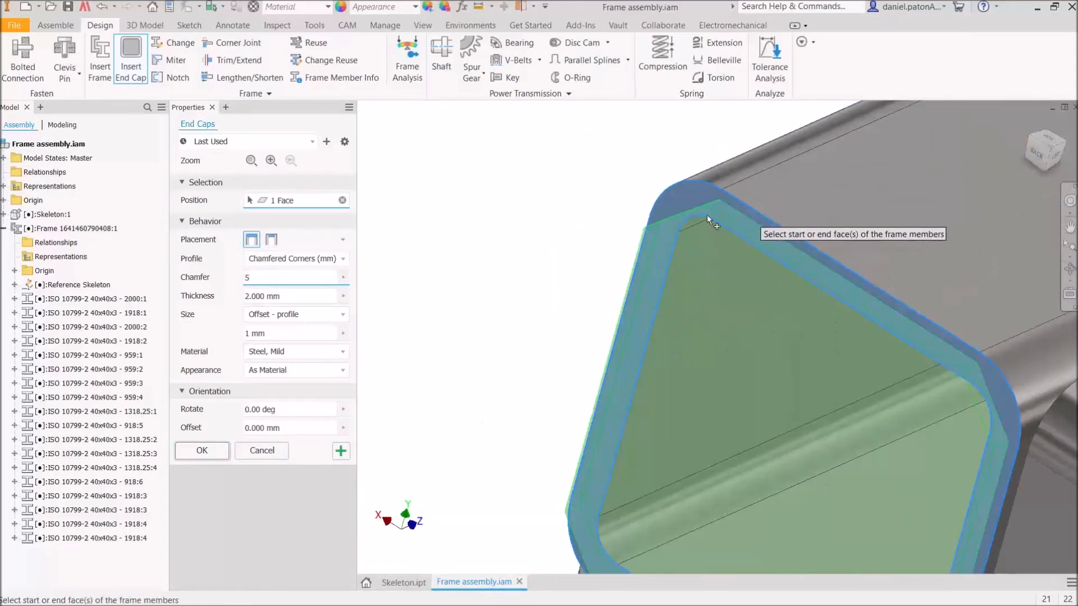
middle_drag(706, 214, 588, 195)
- Compare the inside and outside placements of the chamfered end cap, ending on the outside placement
click(272, 239)
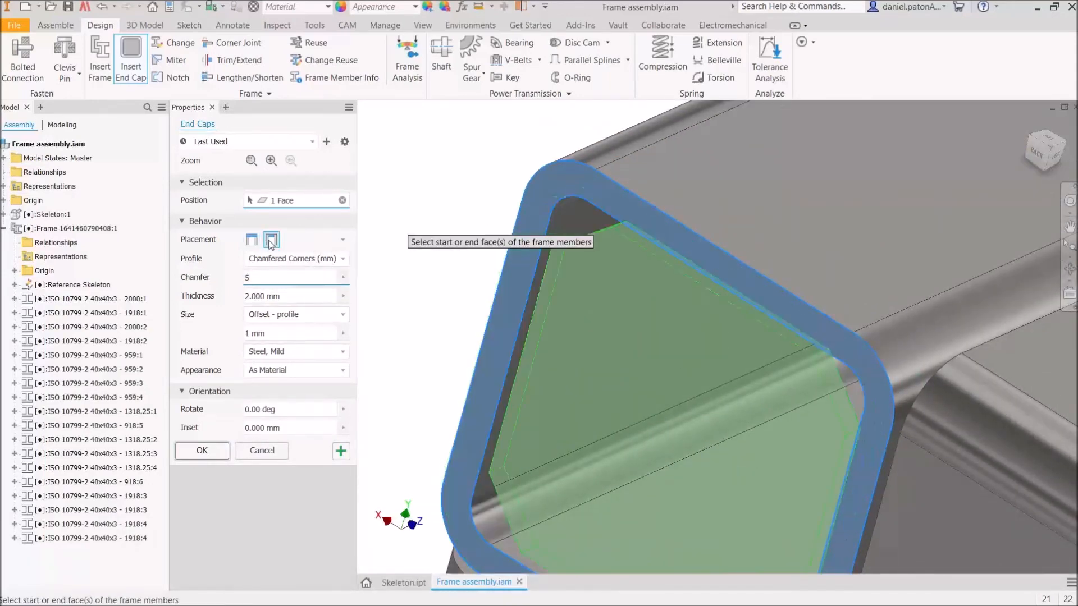
click(249, 238)
click(270, 238)
click(254, 240)
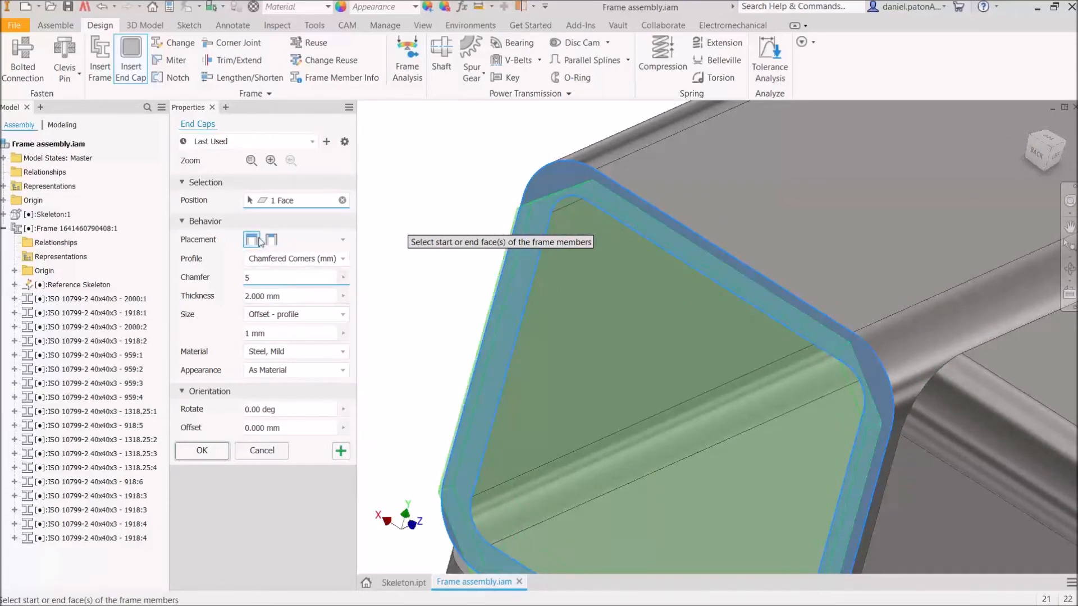
- Set the end cap profile to Filleted Corners (mm) with a 5 mm fillet and a 2 mm thickness
click(323, 258)
click(269, 273)
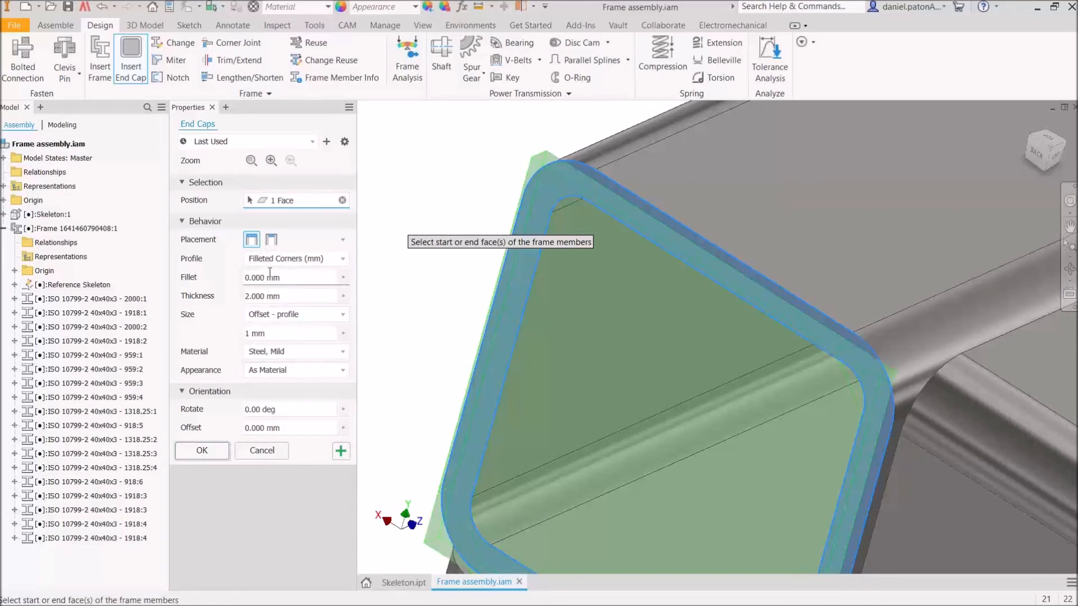
double_click(246, 278)
text(5)
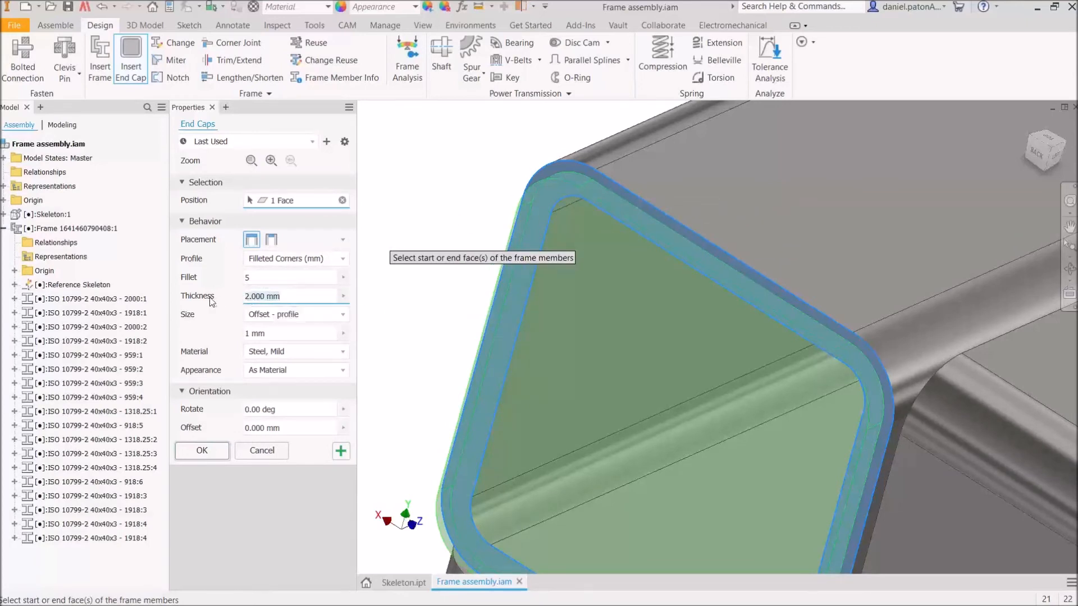
text(5)
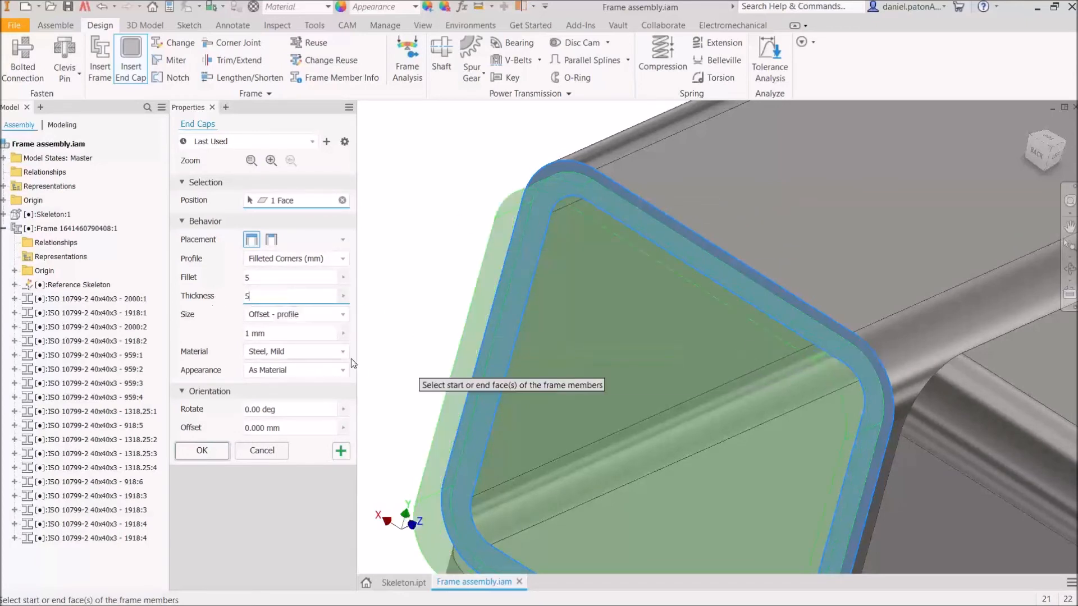
key(BackSpace)
text(2)
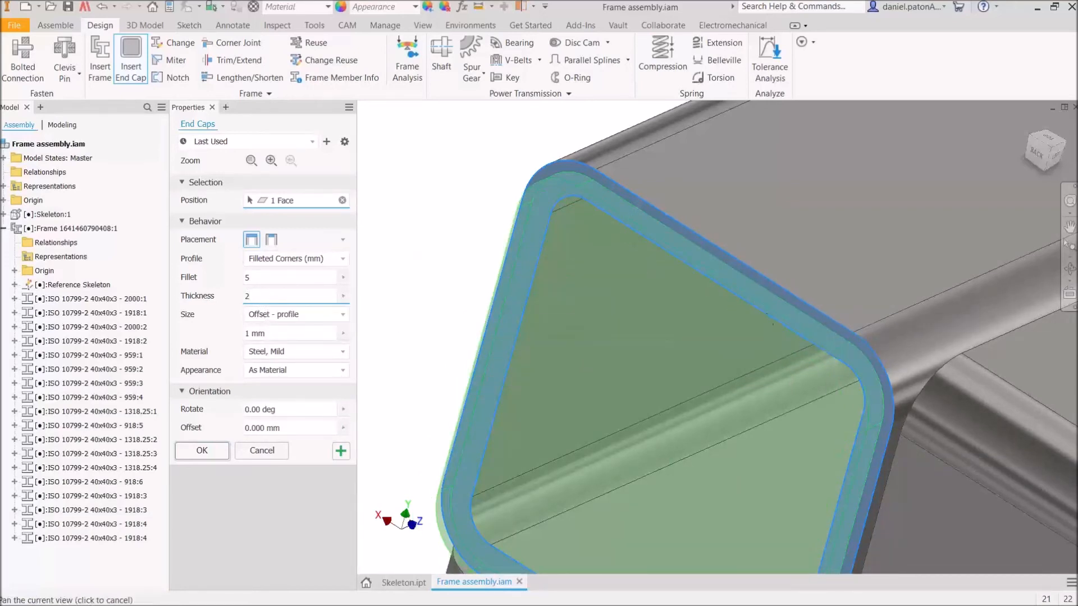
- Try the Offset - profile (Ratio) sizing for the end cap, and switch back to Offset - profile
scroll(688, 238, down, 3)
scroll(644, 296, up, 1)
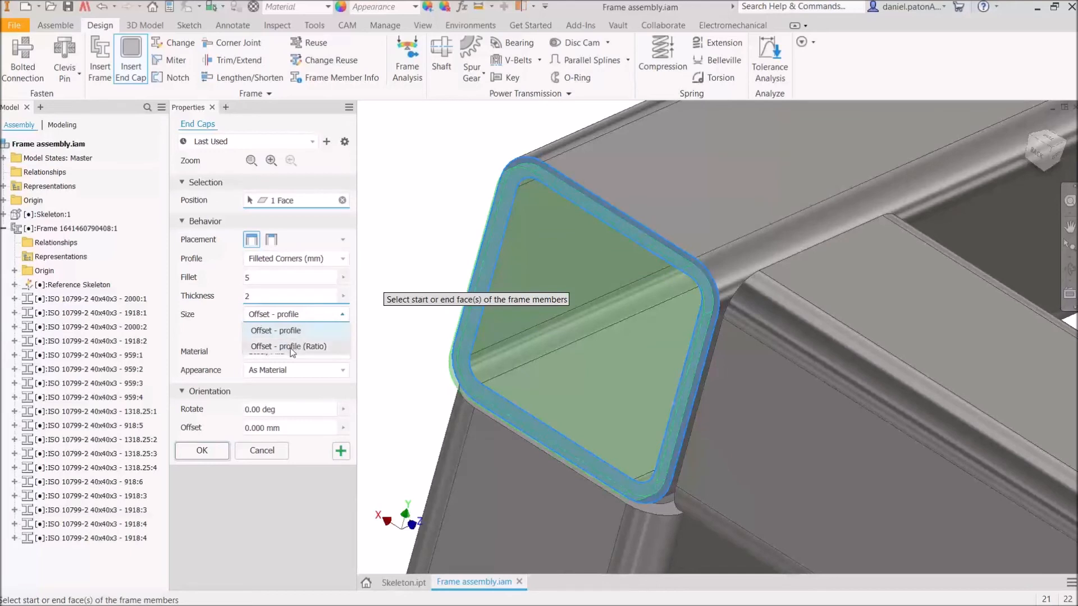
click(290, 346)
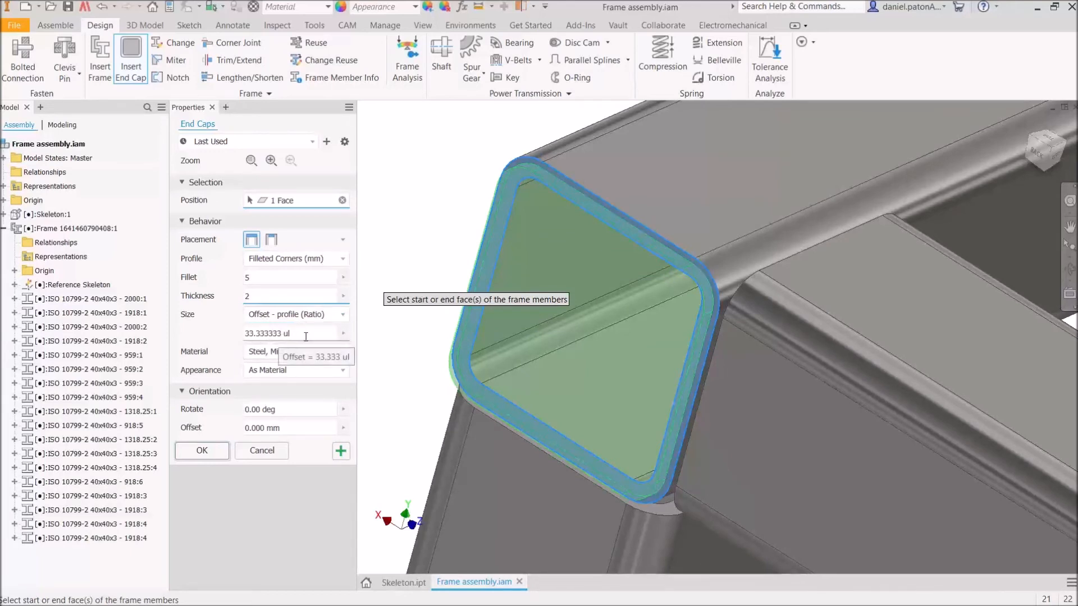
click(338, 316)
click(309, 327)
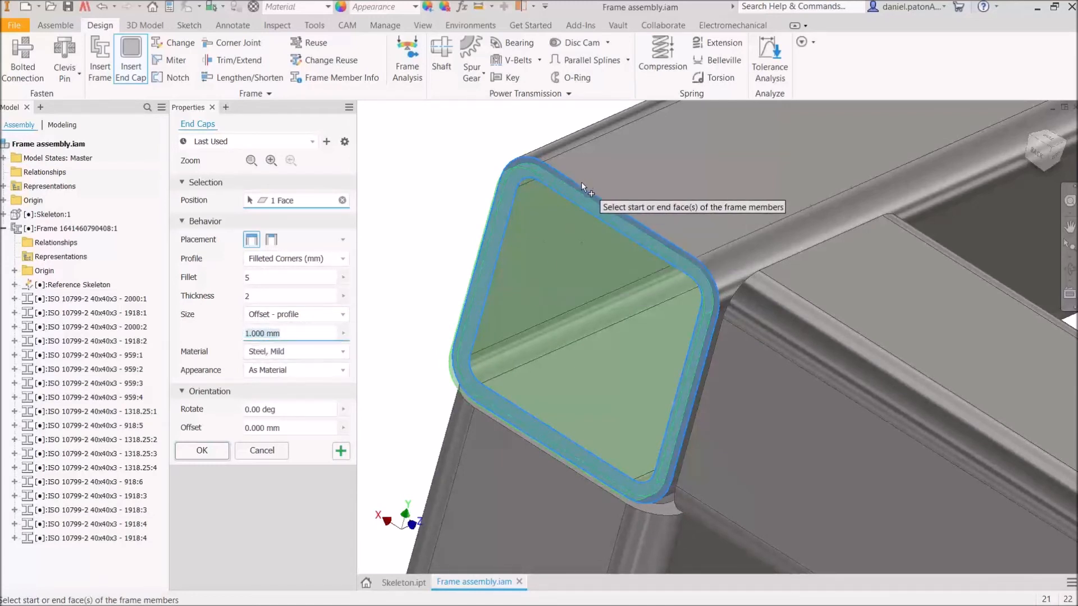
- Try profile offsets of 2 mm and 0 mm for the end cap, examining how it sits against the tube edge
text(2)
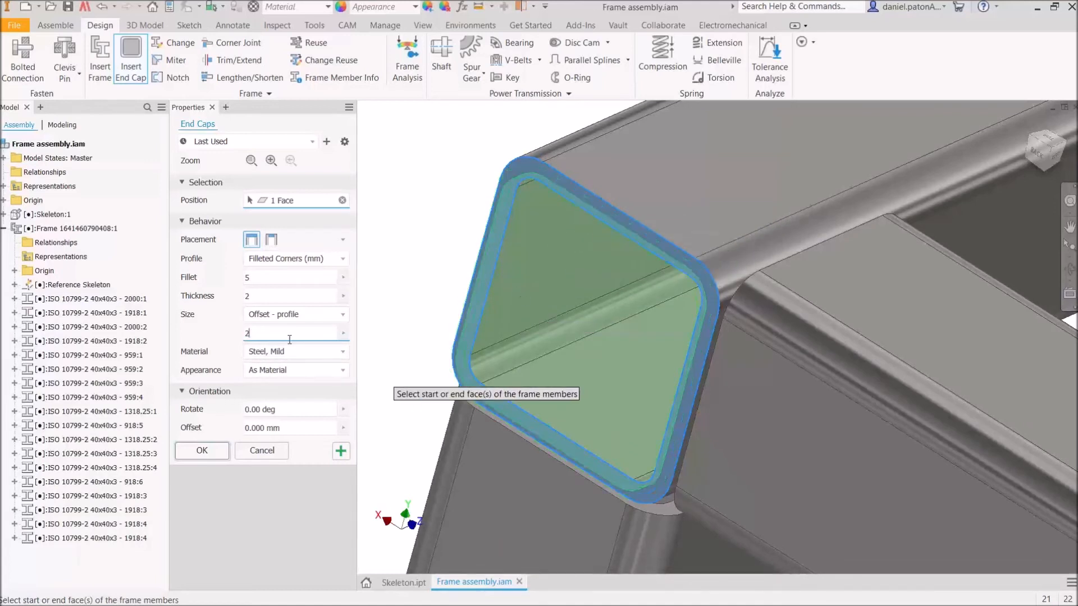
scroll(561, 191, up, 3)
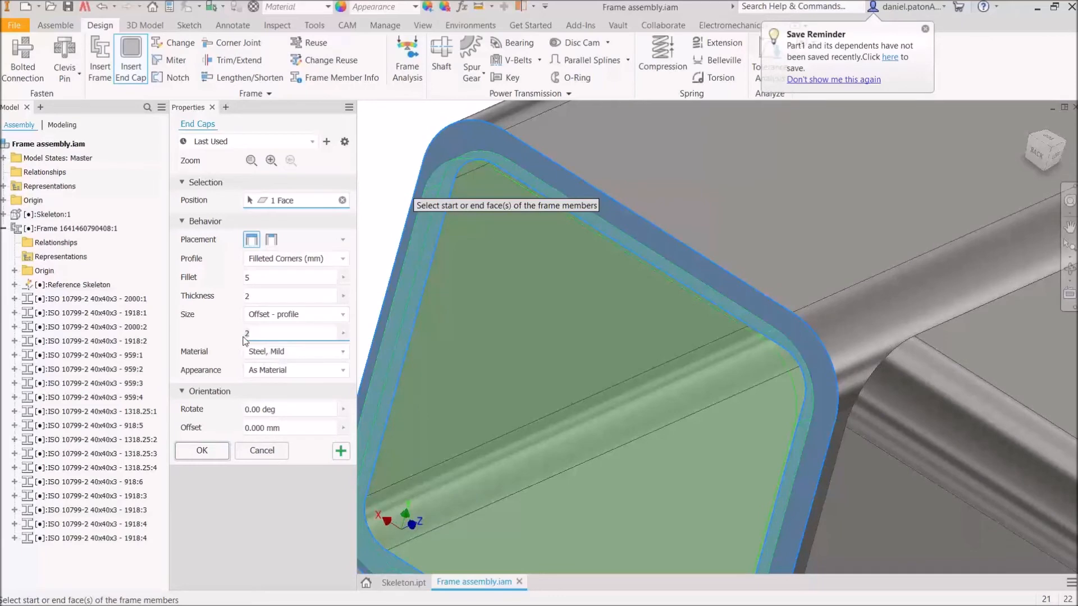
key(BackSpace)
text(0)
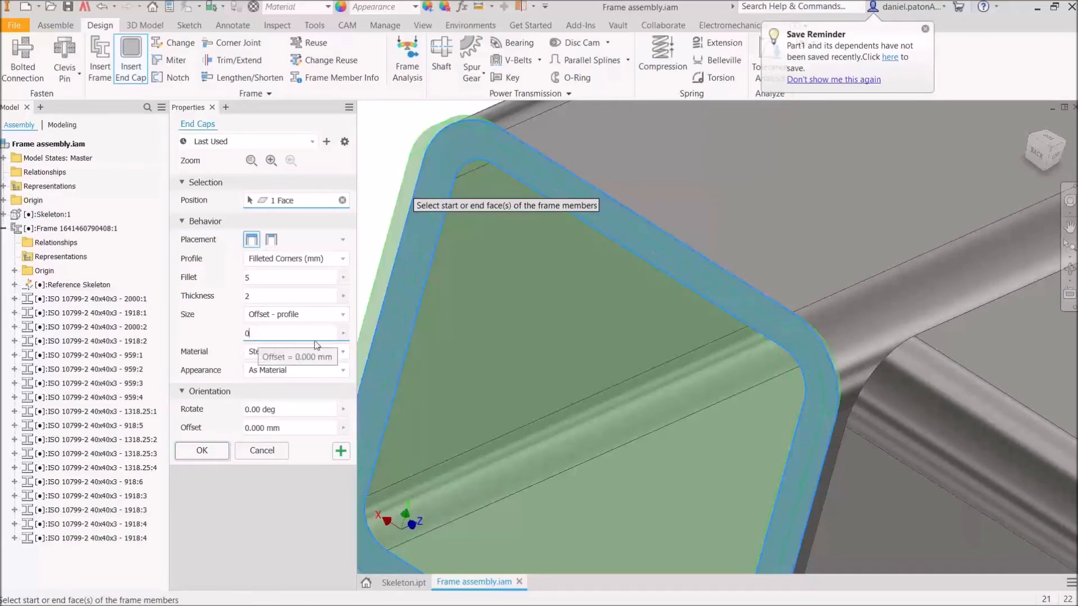
scroll(495, 117, down, 3)
scroll(533, 136, up, 5)
scroll(730, 269, up, 5)
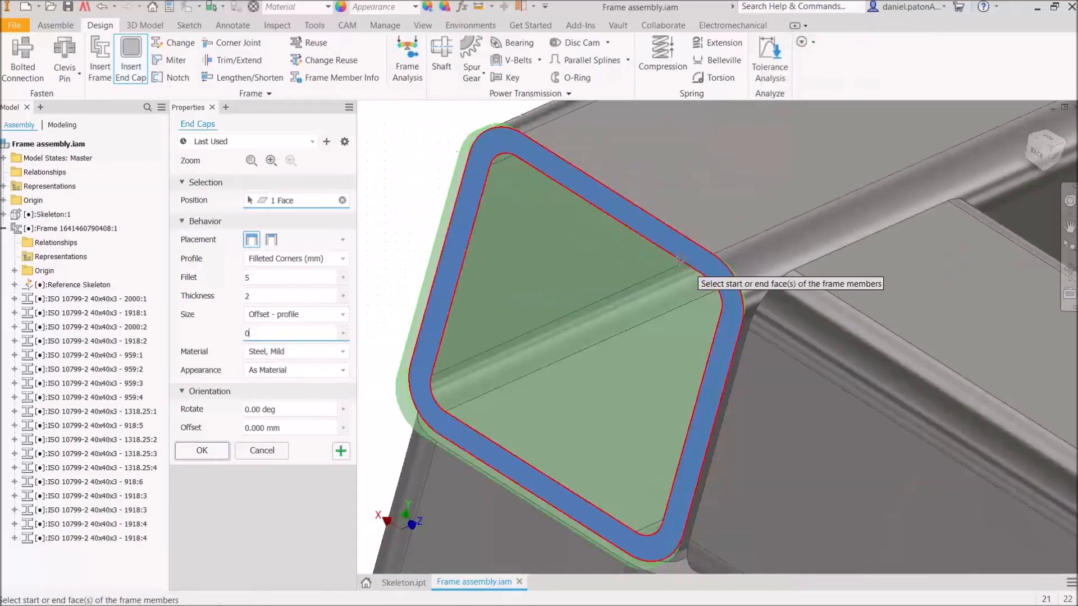
- Set the end cap's profile offset to 1 mm
scroll(729, 303, down, 6)
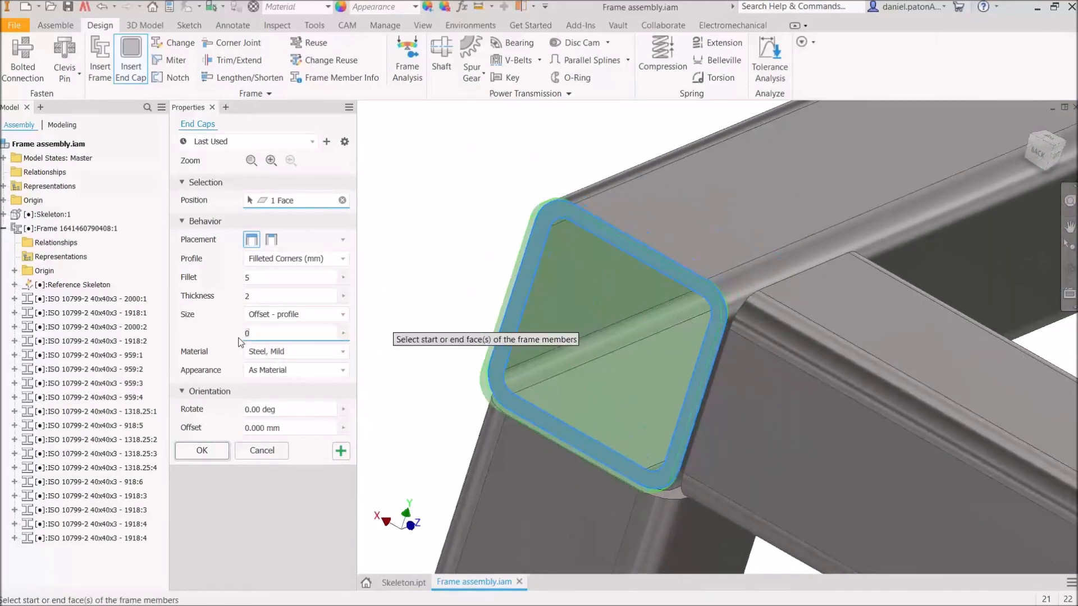
key(BackSpace)
text(1)
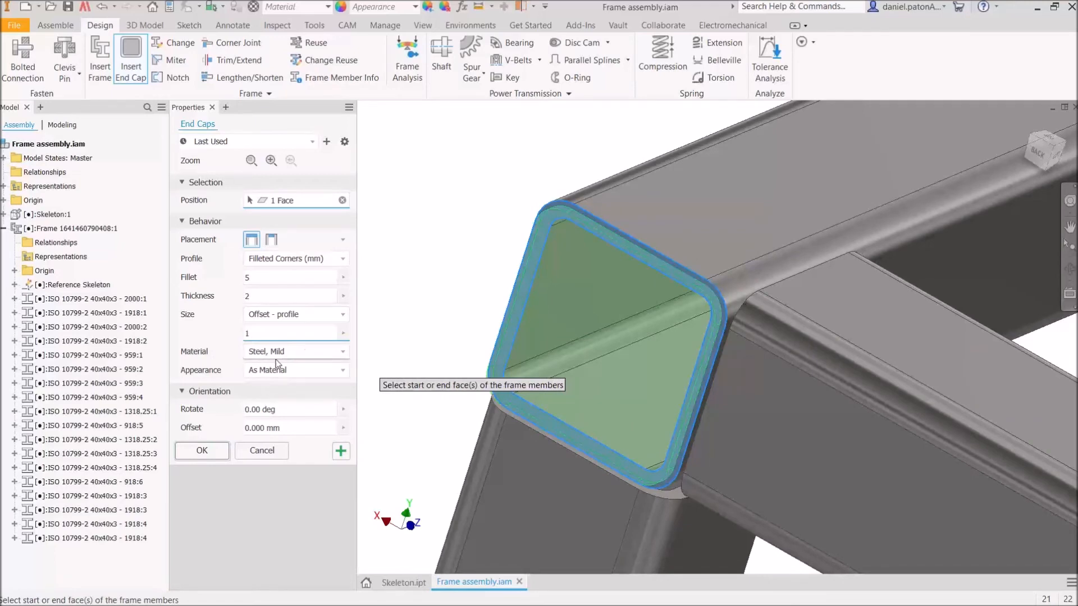
- Add the open tube end faces at two more upper frame corners to the end cap selection
scroll(629, 268, up, 4)
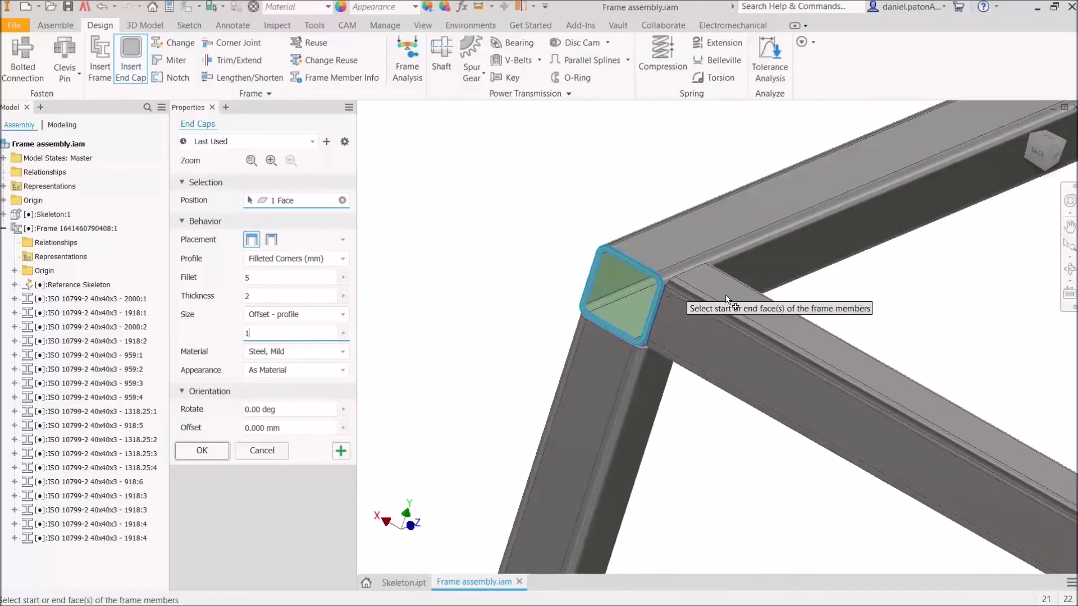
scroll(646, 275, up, 5)
middle_drag(753, 275, 483, 104)
scroll(847, 344, down, 5)
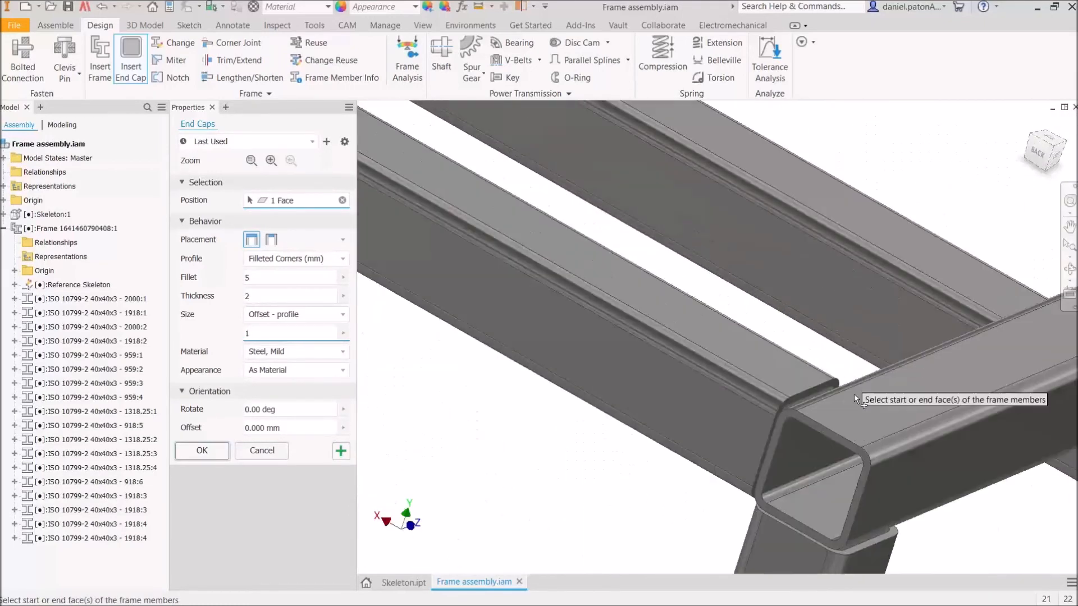
click(805, 432)
scroll(874, 308, up, 5)
shift+middle_drag(892, 225, 767, 209)
scroll(777, 195, down, 5)
click(908, 306)
scroll(907, 293, up, 5)
scroll(873, 281, down, 5)
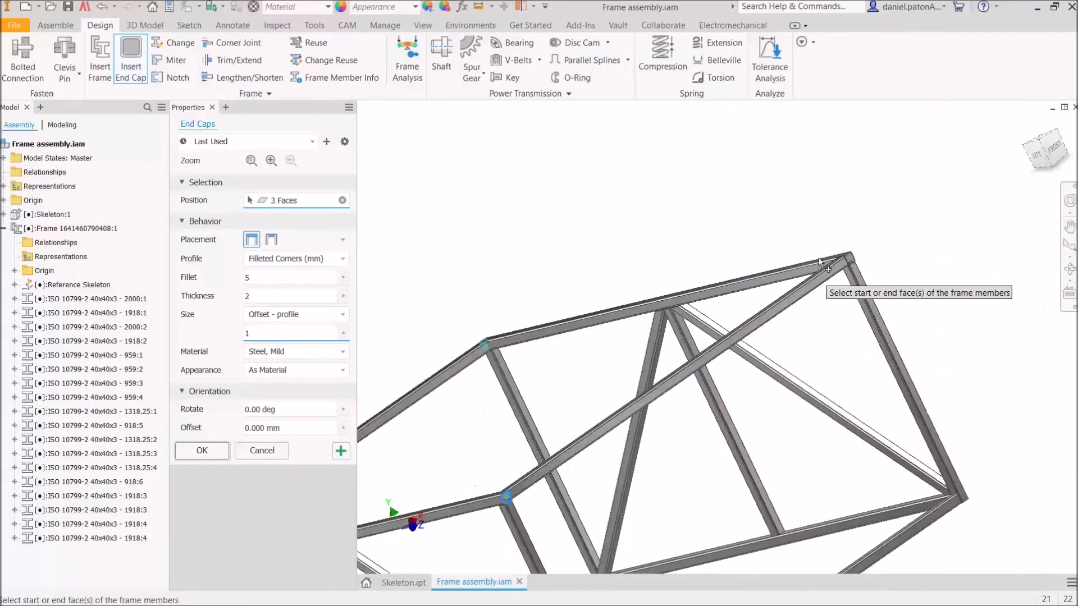
- Add the last open rail end as the fourth face and create the end caps with the default member naming
scroll(873, 256, down, 3)
click(906, 302)
scroll(901, 305, up, 2)
scroll(825, 433, up, 4)
middle_drag(785, 404, 817, 202)
scroll(814, 219, up, 5)
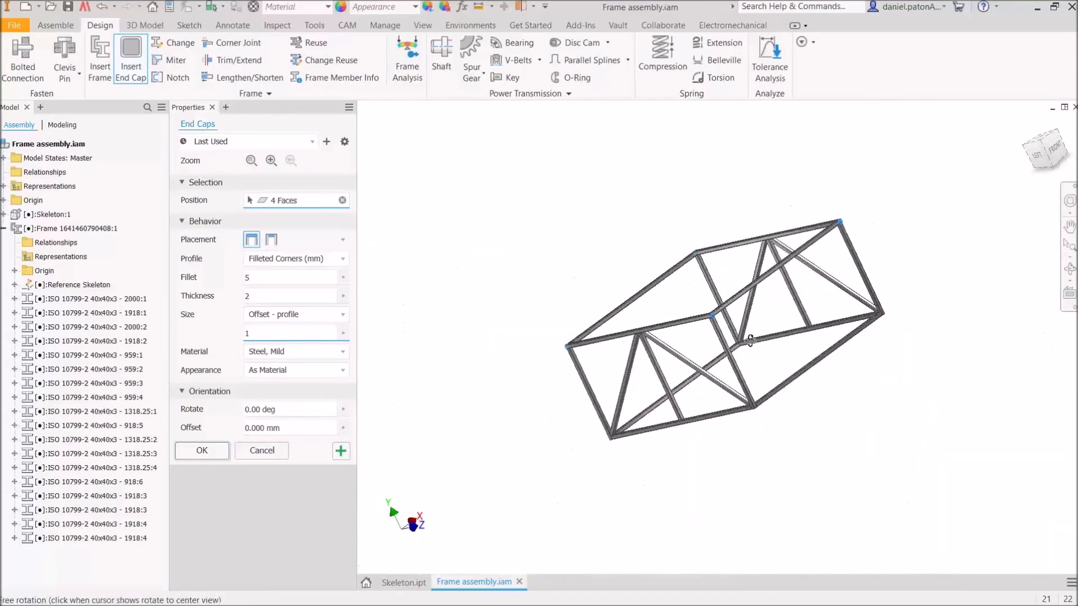
shift+middle_drag(734, 338, 785, 345)
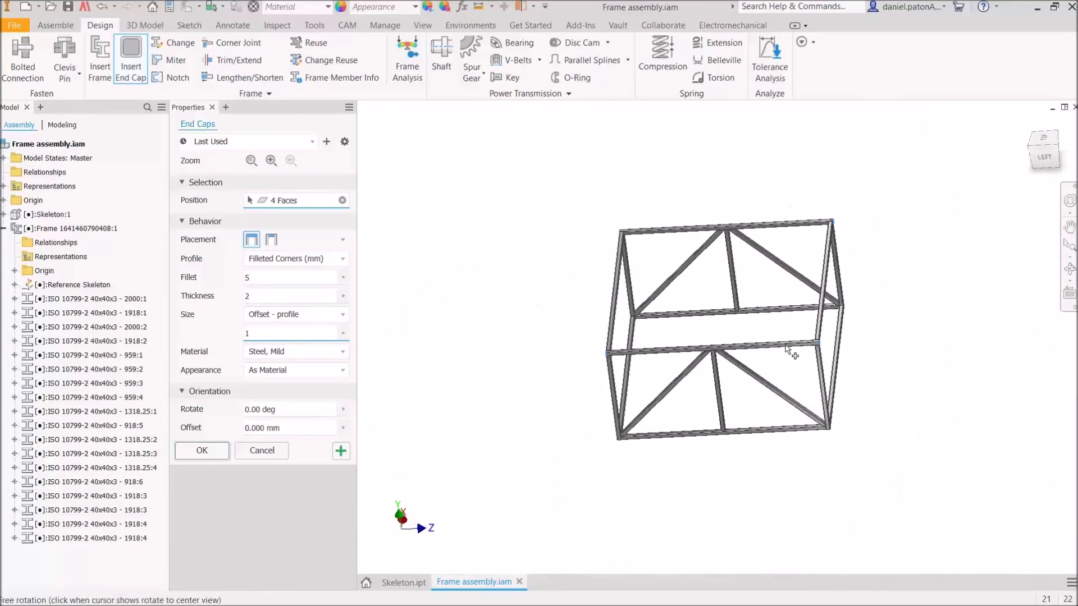
click(203, 451)
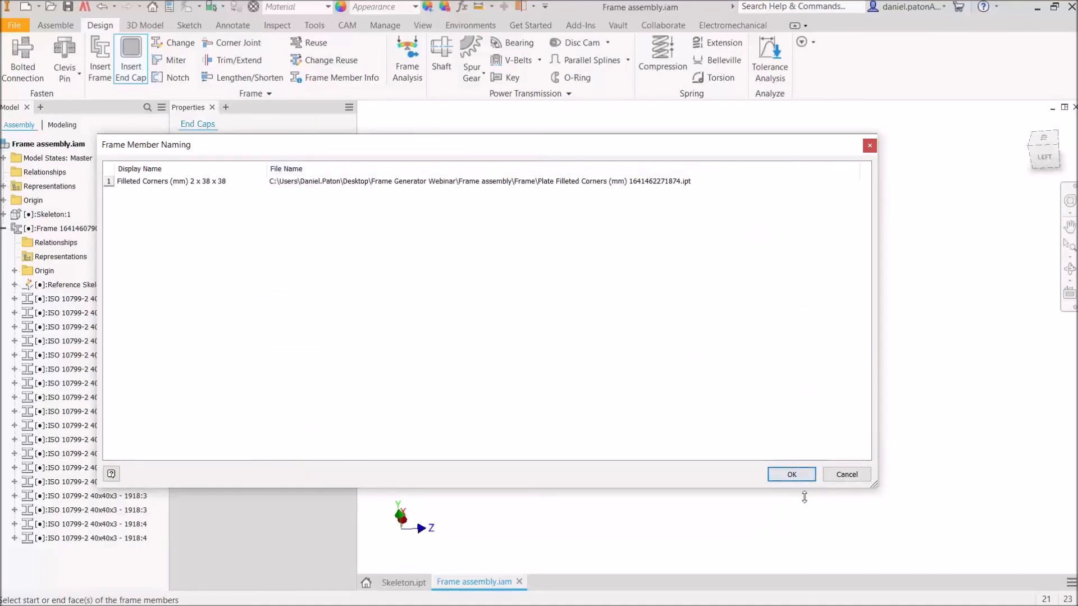
click(793, 475)
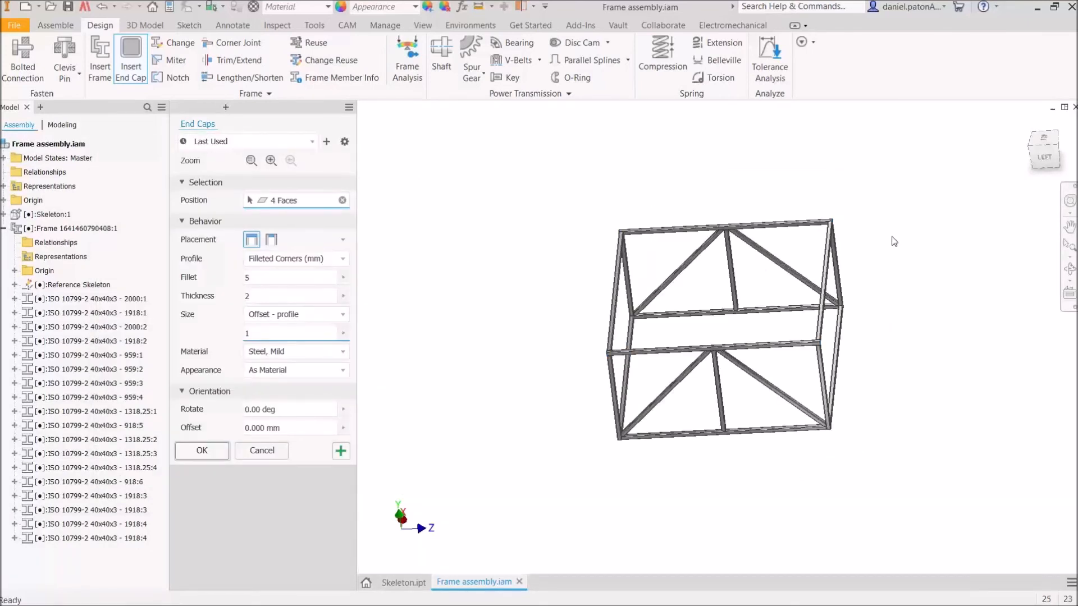
- Examine a finished end cap up close at an upper corner of the frame
middle_drag(655, 363, 702, 401)
shift+middle_drag(618, 405, 670, 394)
middle_drag(634, 393, 596, 314)
scroll(605, 333, down, 5)
scroll(596, 313, down, 8)
middle_drag(724, 301, 730, 326)
shift+middle_drag(708, 333, 710, 334)
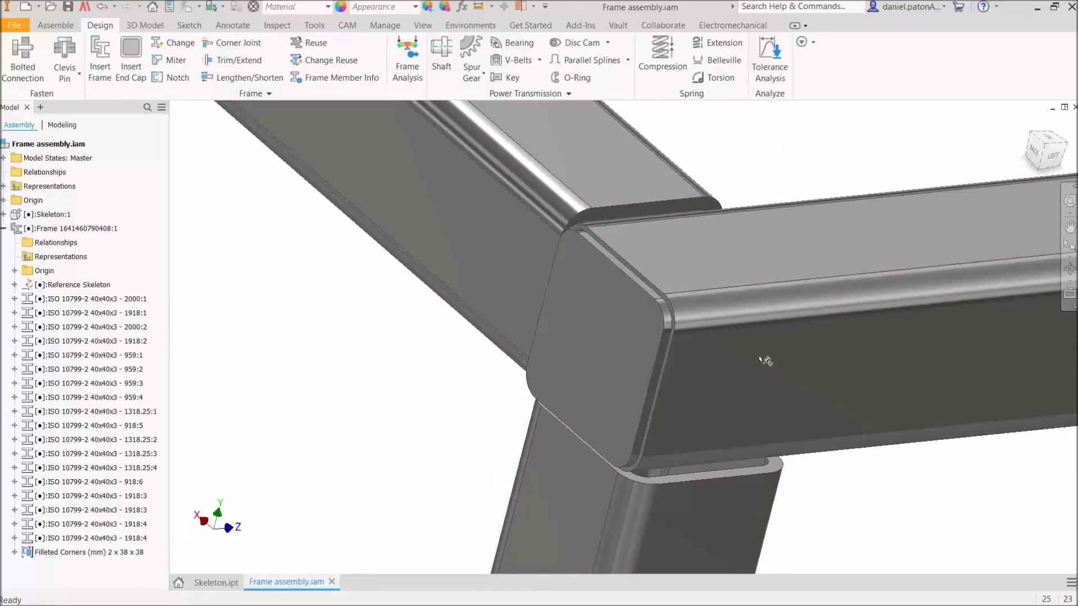
scroll(758, 392, down, 10)
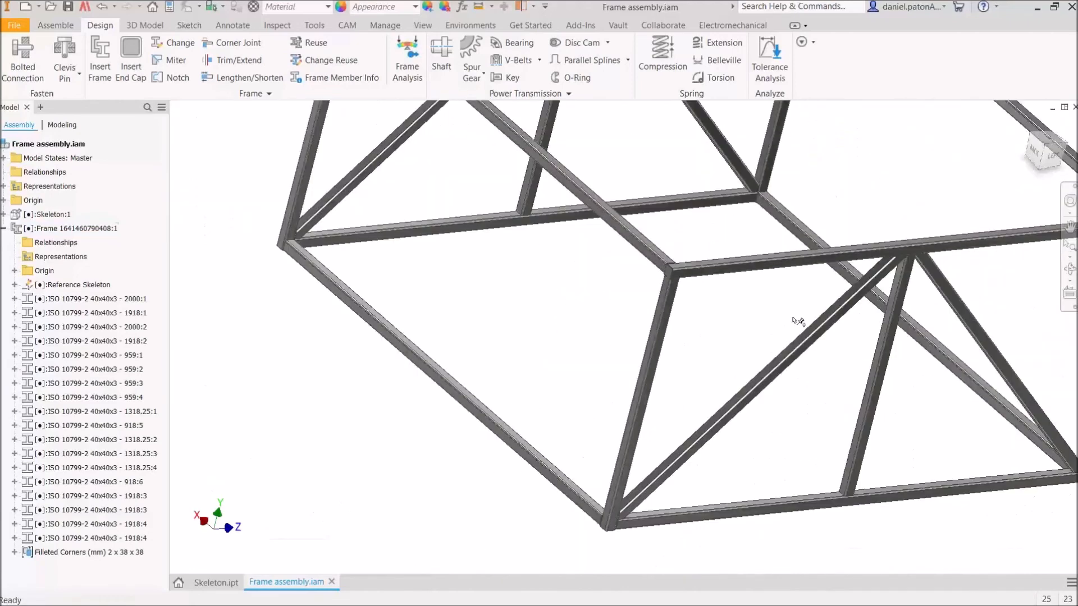
- Save the frame assembly together with all its modified dependent files
middle_drag(828, 371, 789, 417)
scroll(789, 416, down, 6)
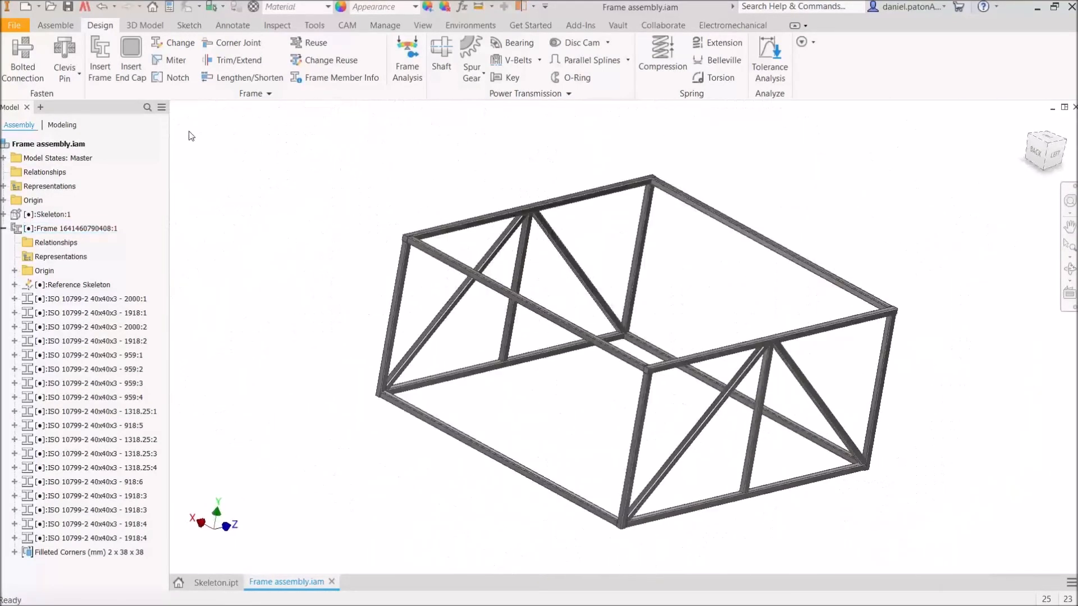
click(68, 7)
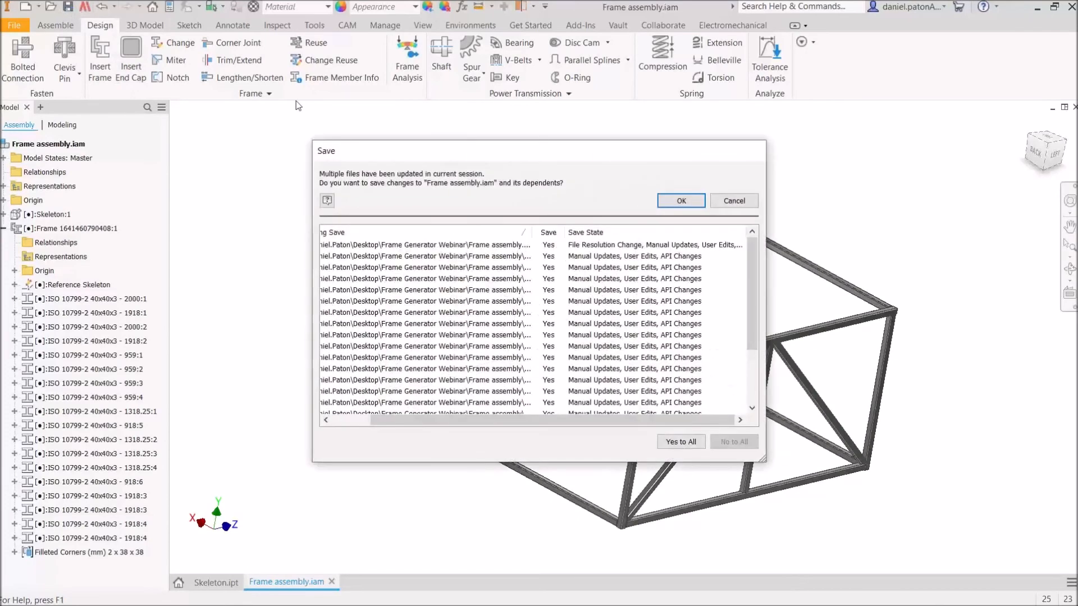
click(690, 203)
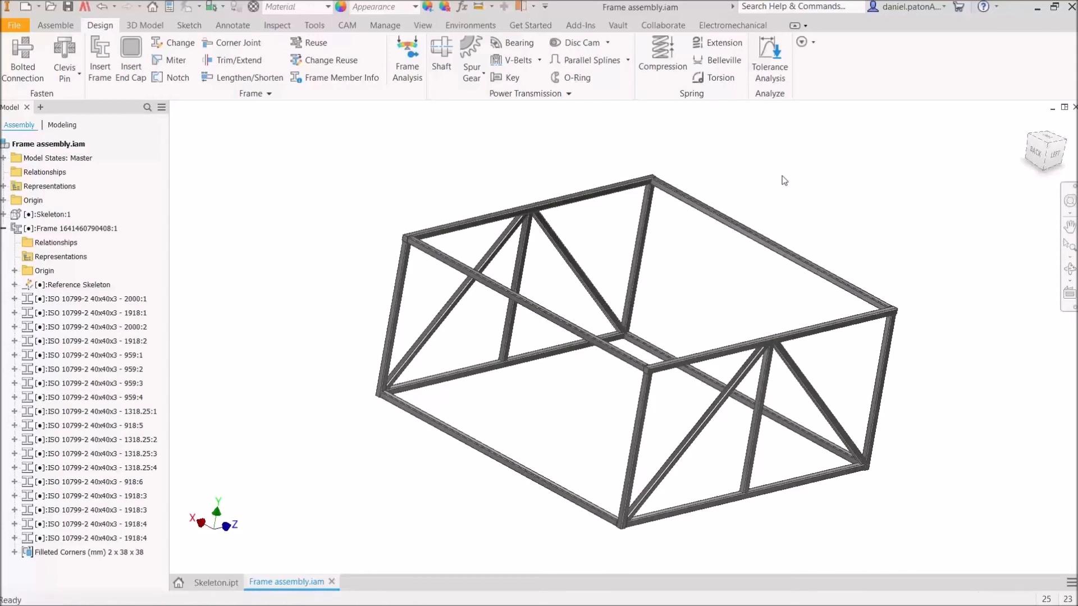
- Start a frame member change and select all four diagonal braces on both sides of the frame
shift+middle_drag(786, 207, 765, 256)
scroll(686, 294, up, 4)
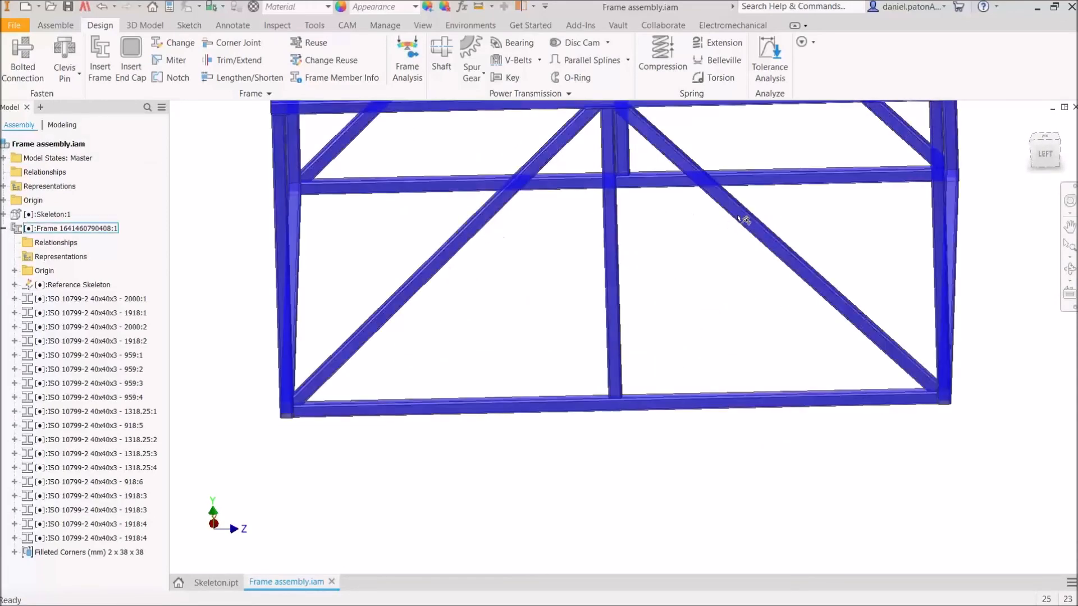
middle_drag(711, 269, 683, 370)
middle_drag(790, 130, 801, 255)
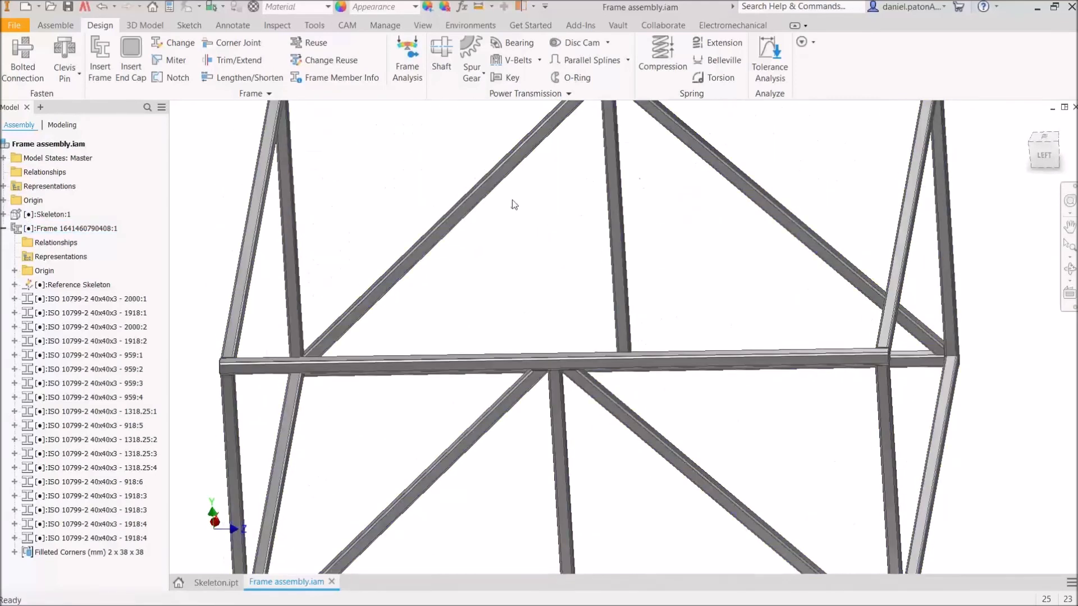
middle_drag(508, 306, 498, 355)
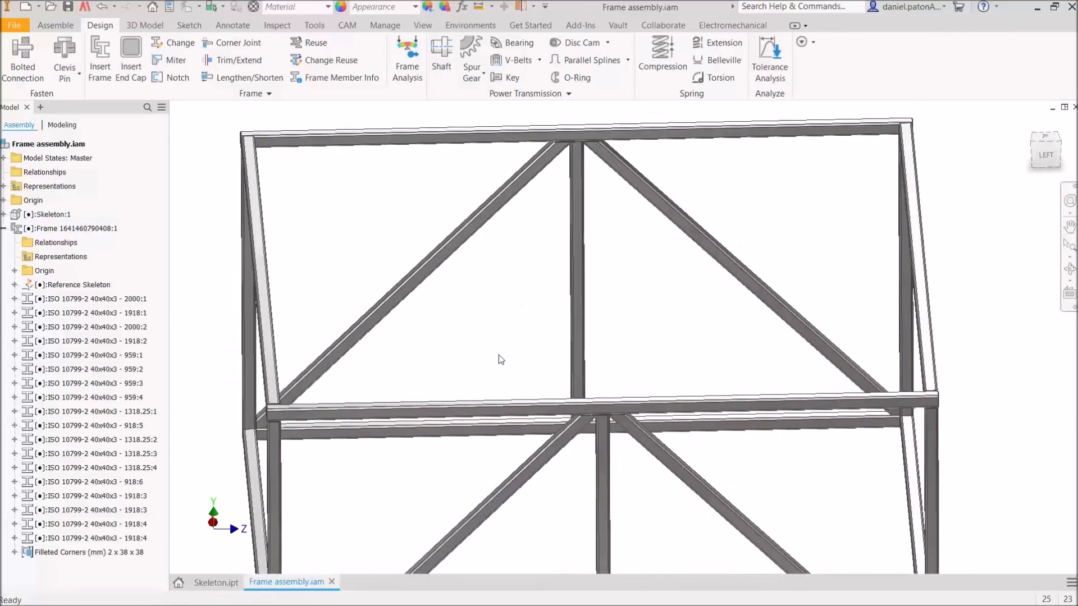
click(172, 43)
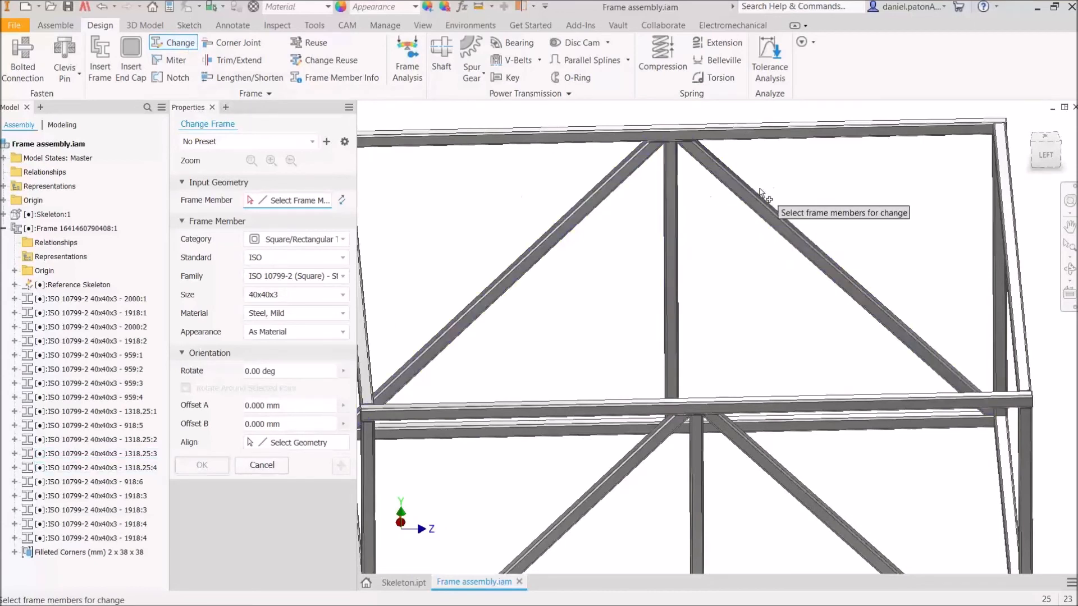
click(775, 223)
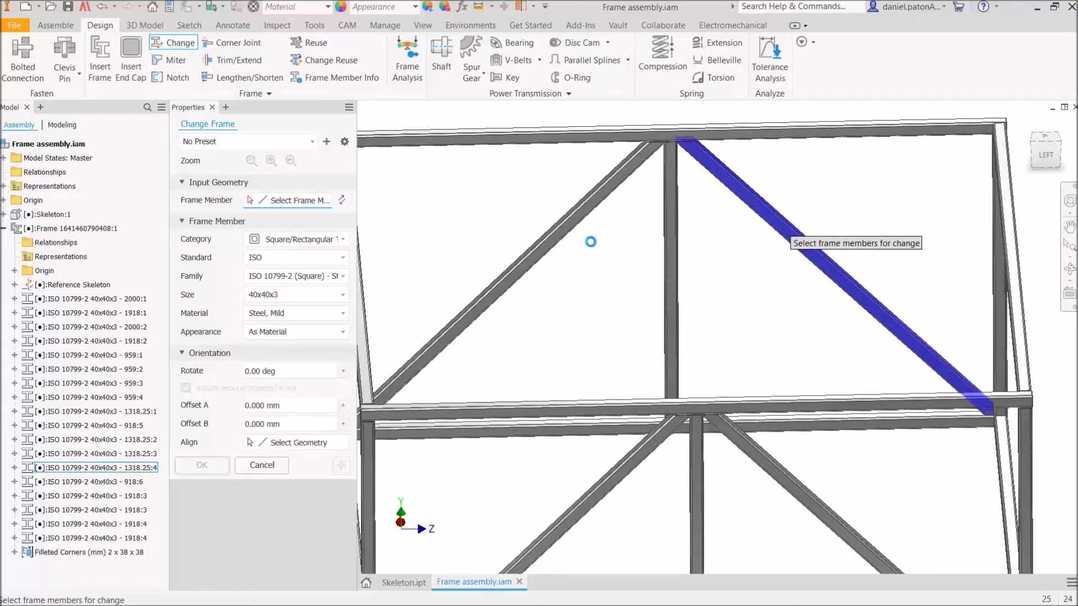
click(553, 229)
click(808, 491)
click(627, 460)
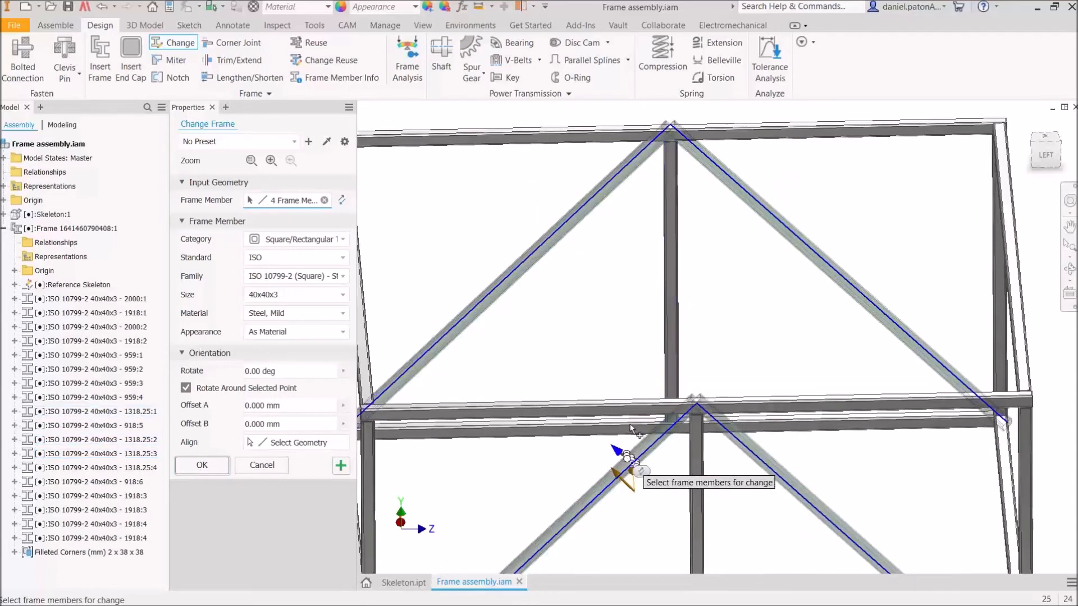
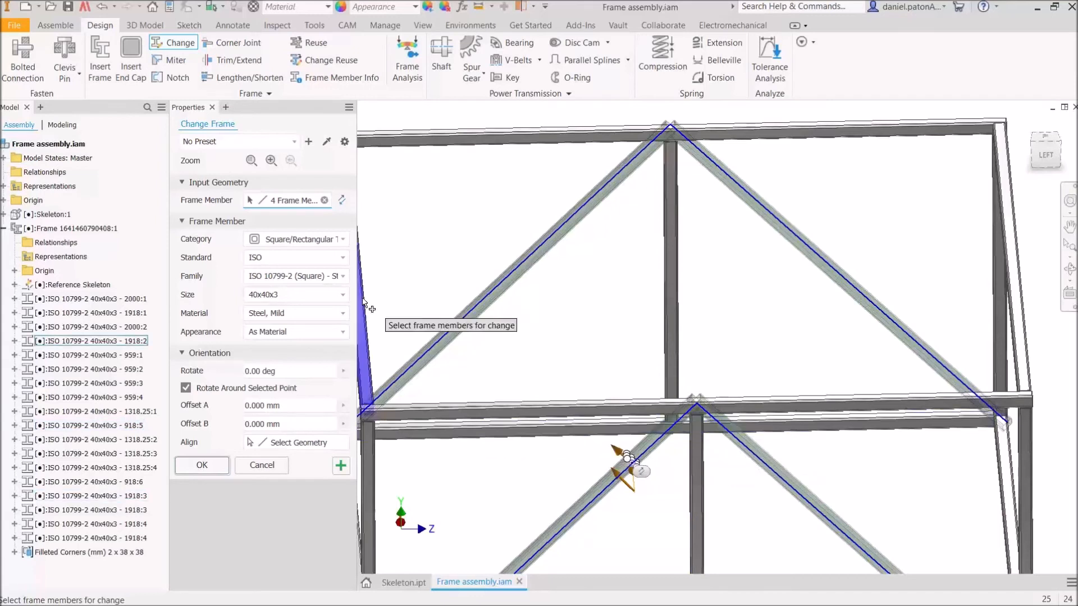
- Change the four diagonal braces to size 25x25x2, agreeing to replacement files and keeping the default member names
click(319, 299)
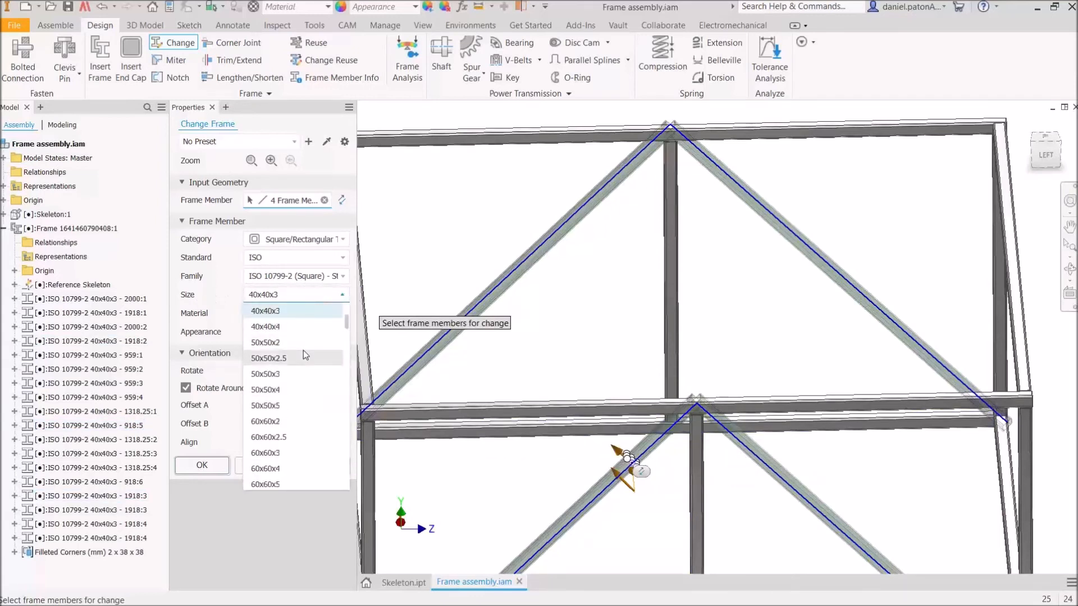
scroll(302, 363, up, 2)
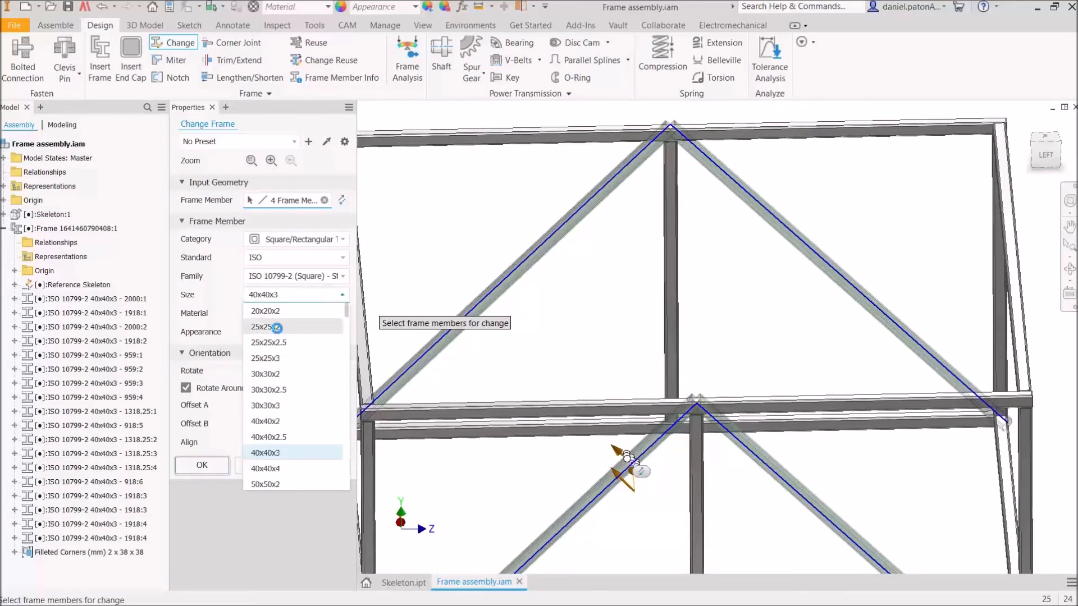
click(276, 327)
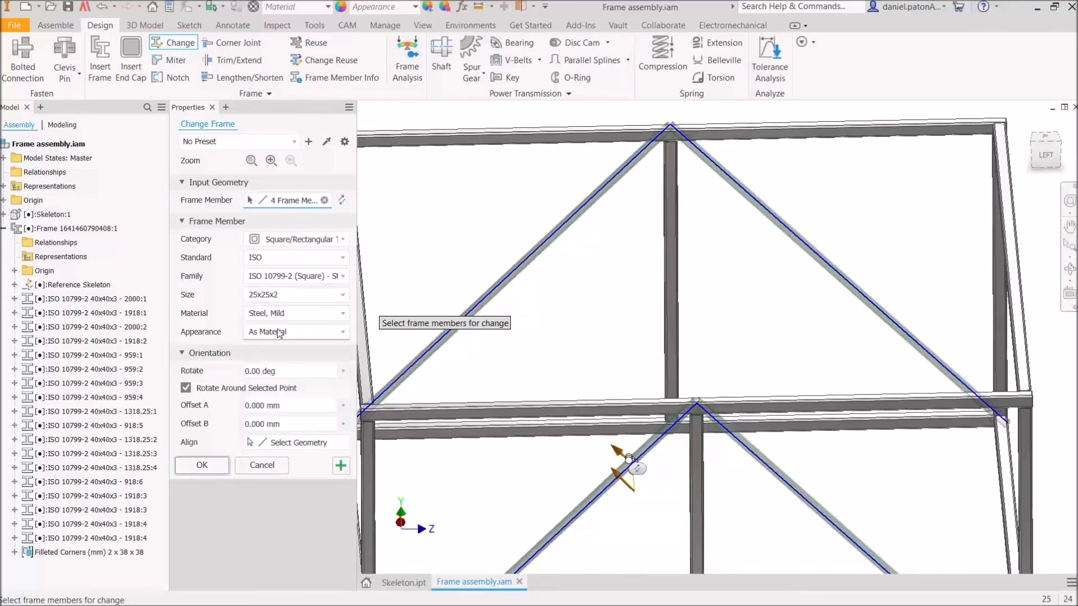
click(219, 467)
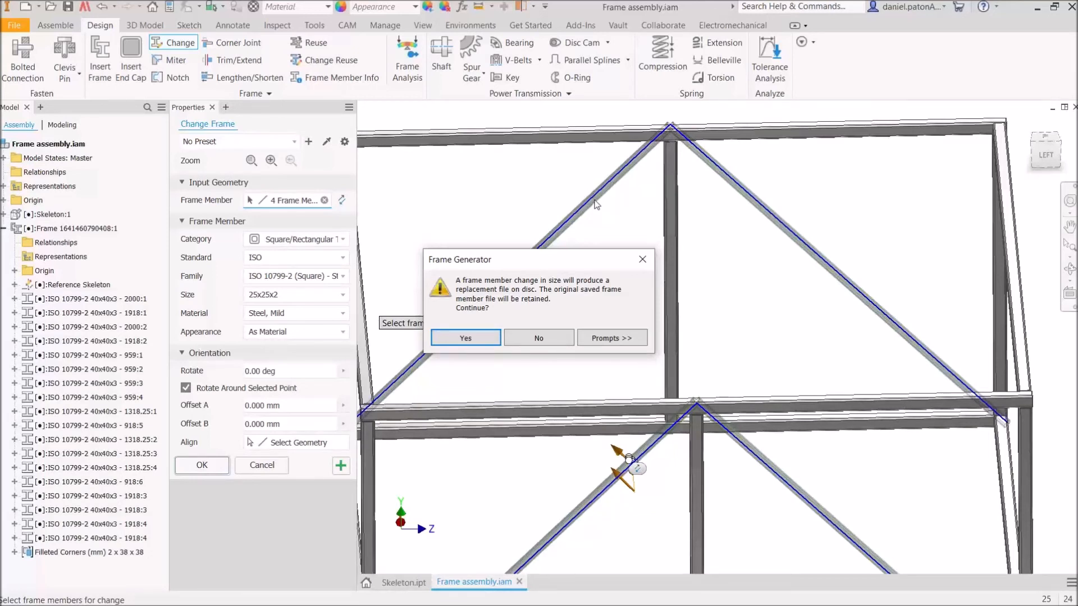
click(474, 343)
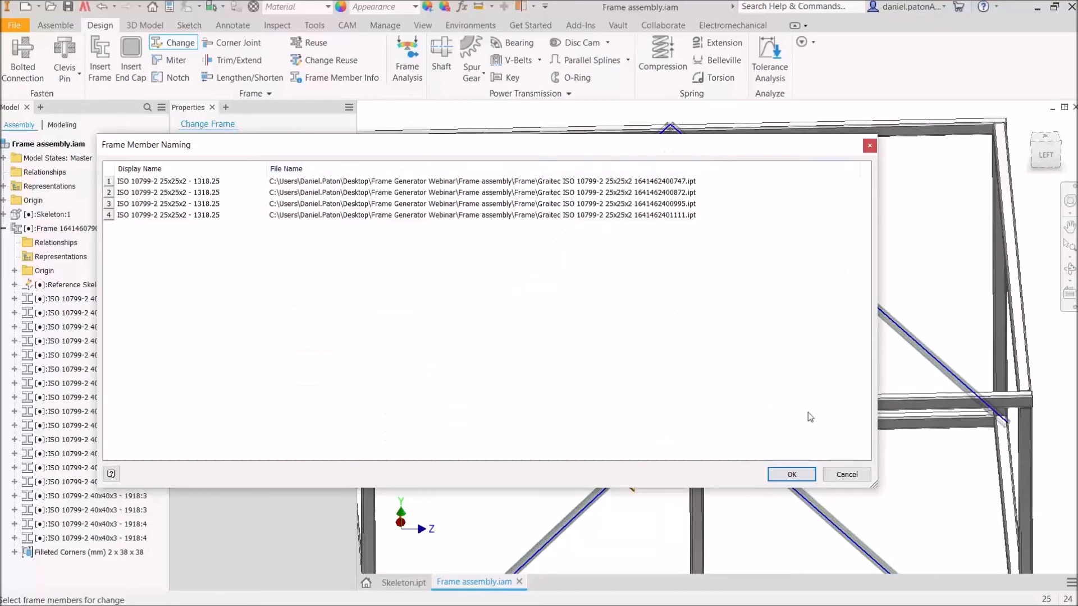
click(839, 478)
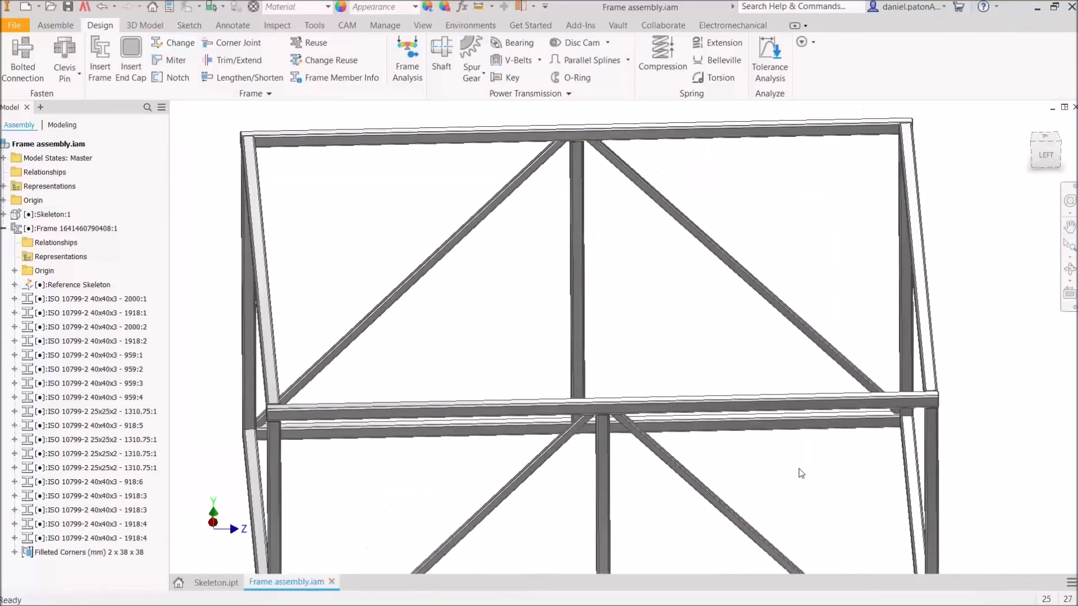
- Examine how the resized brace's lower end meets the upright and bottom rail, including from the left view
shift+middle_drag(582, 291, 529, 277)
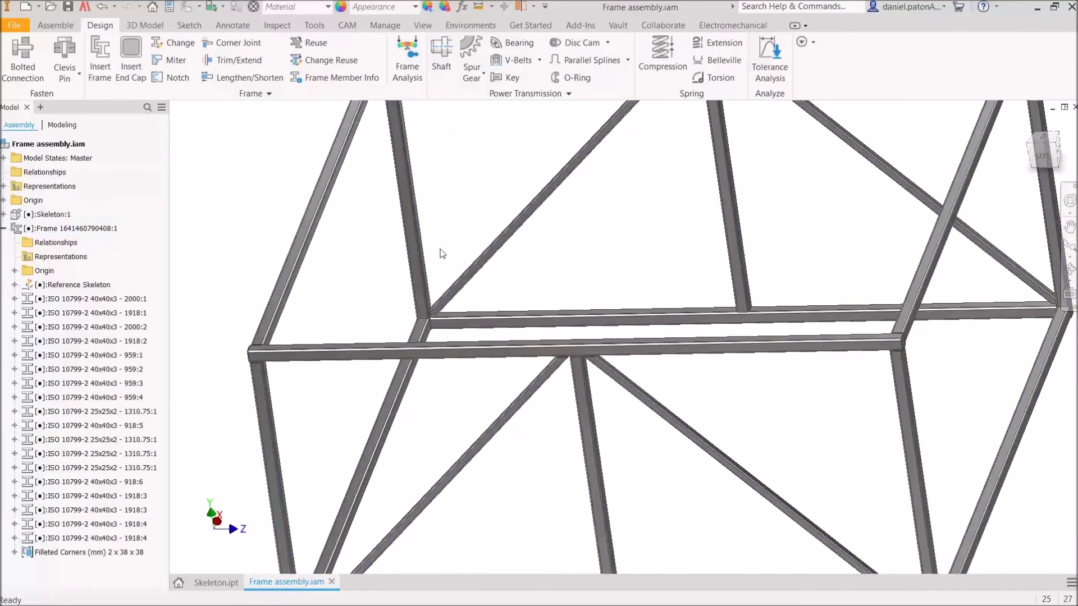
scroll(443, 254, up, 5)
scroll(469, 441, down, 1)
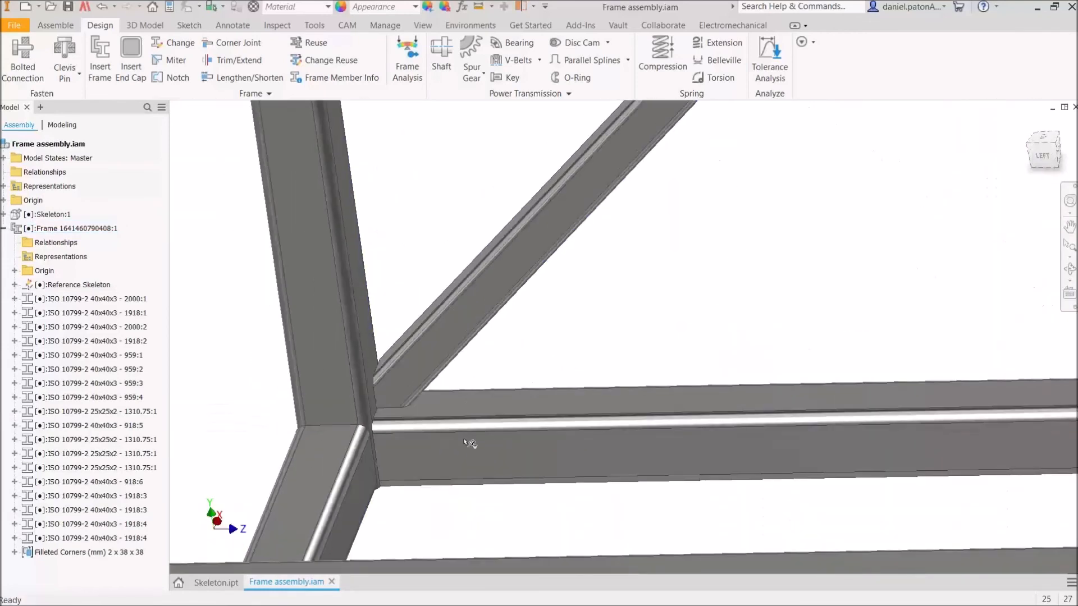
shift+middle_drag(469, 441, 472, 432)
scroll(580, 384, down, 3)
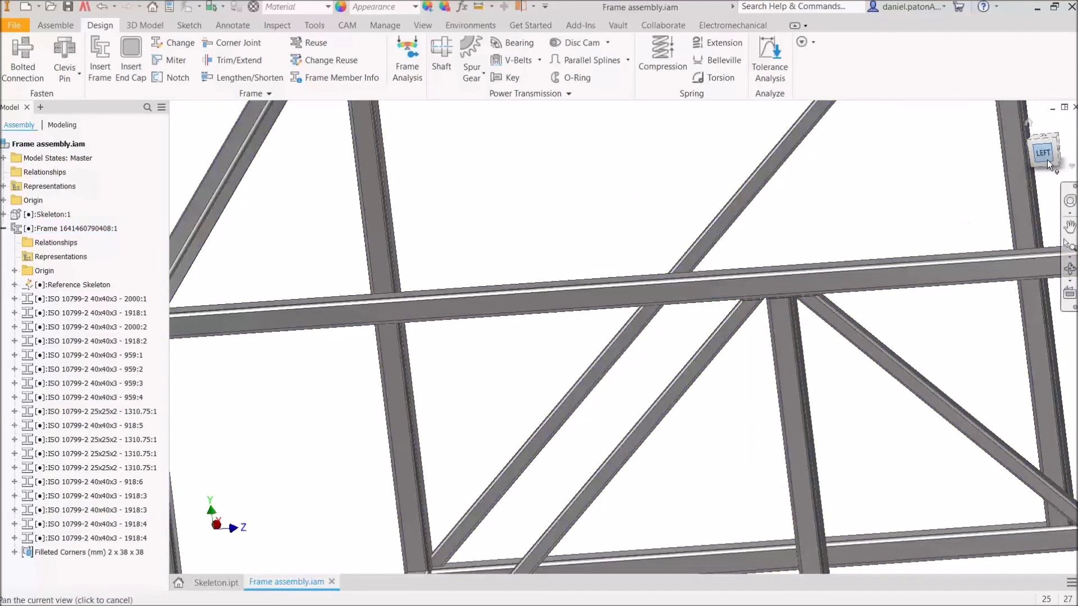
click(1045, 158)
scroll(540, 378, up, 5)
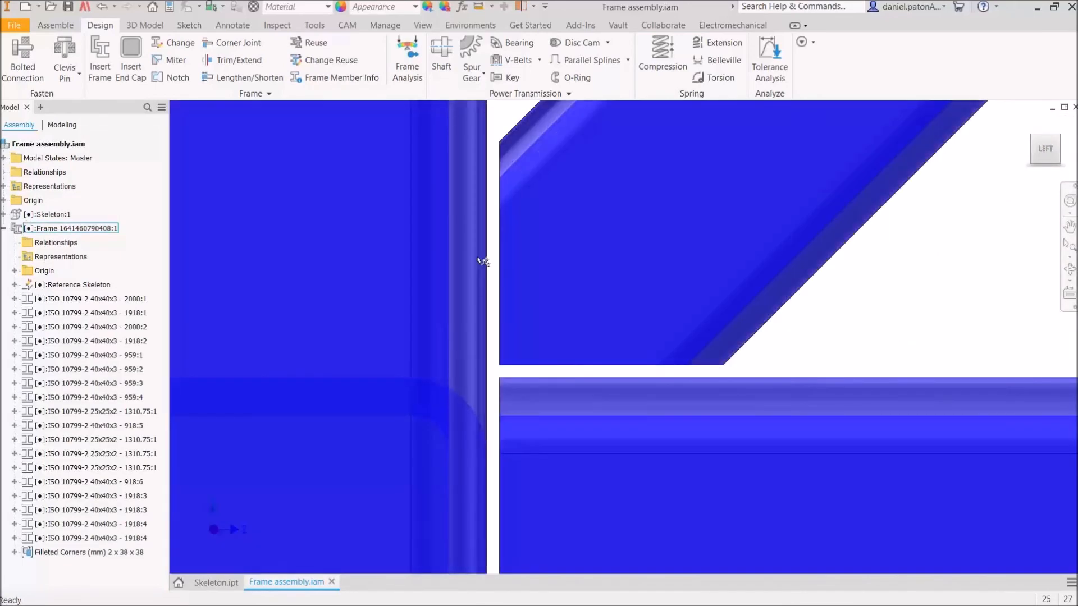
scroll(527, 168, down, 7)
- Examine the joints of the resized braces at the top rail beside the central upright
middle_drag(581, 196, 469, 490)
scroll(571, 390, down, 2)
middle_drag(800, 166, 638, 368)
scroll(642, 316, up, 2)
scroll(642, 280, up, 2)
middle_drag(833, 452, 671, 337)
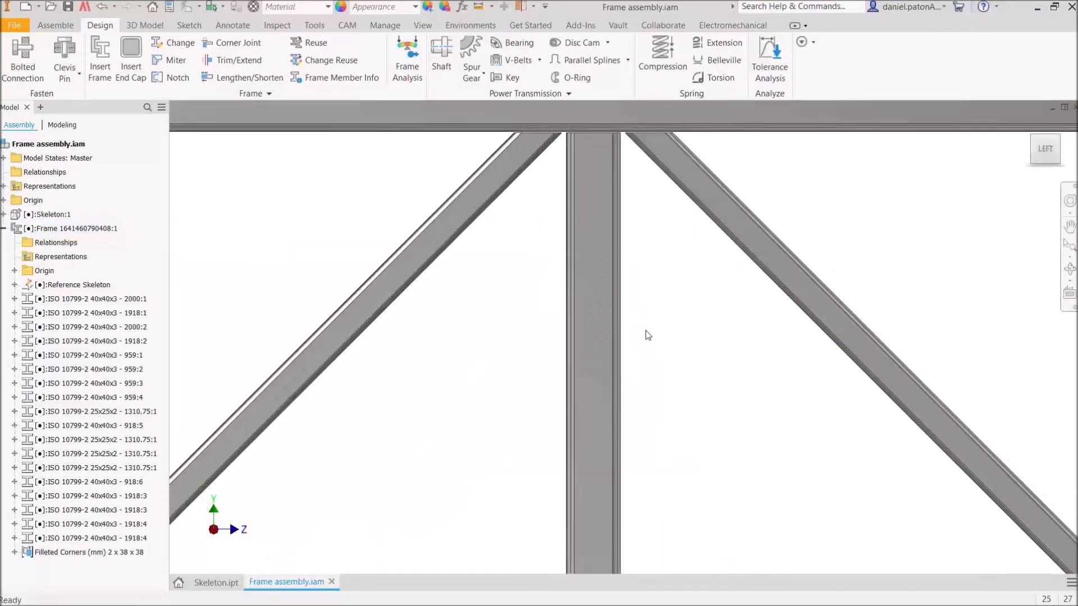
- Start another frame member change and select all four diagonal braces on both sides of the frame
scroll(645, 331, down, 3)
shift+middle_drag(657, 339, 682, 424)
middle_drag(724, 420, 682, 296)
scroll(854, 324, down, 3)
shift+middle_drag(864, 337, 861, 343)
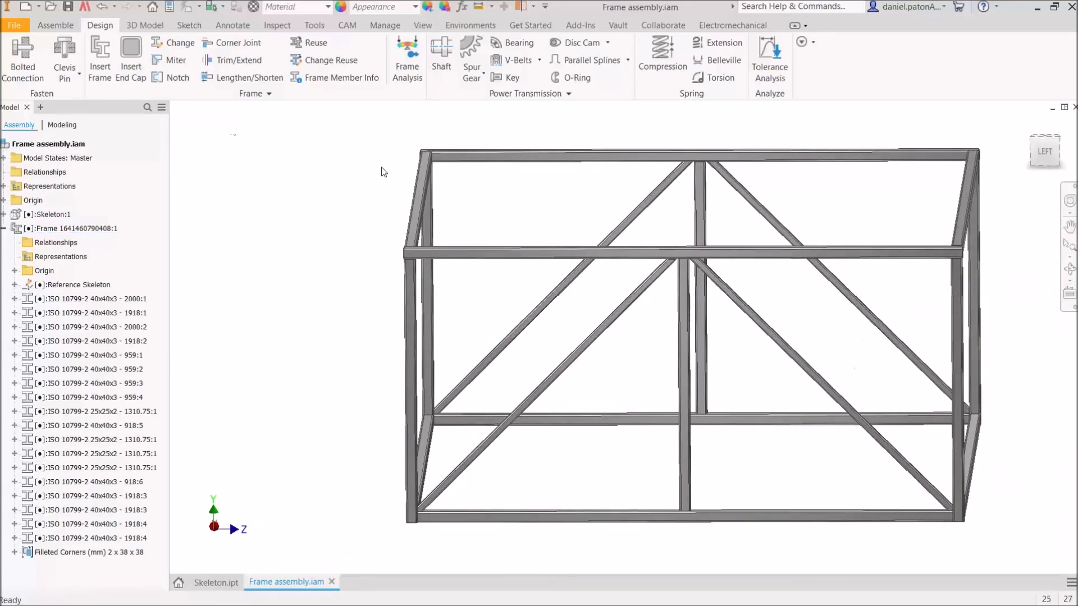
click(177, 47)
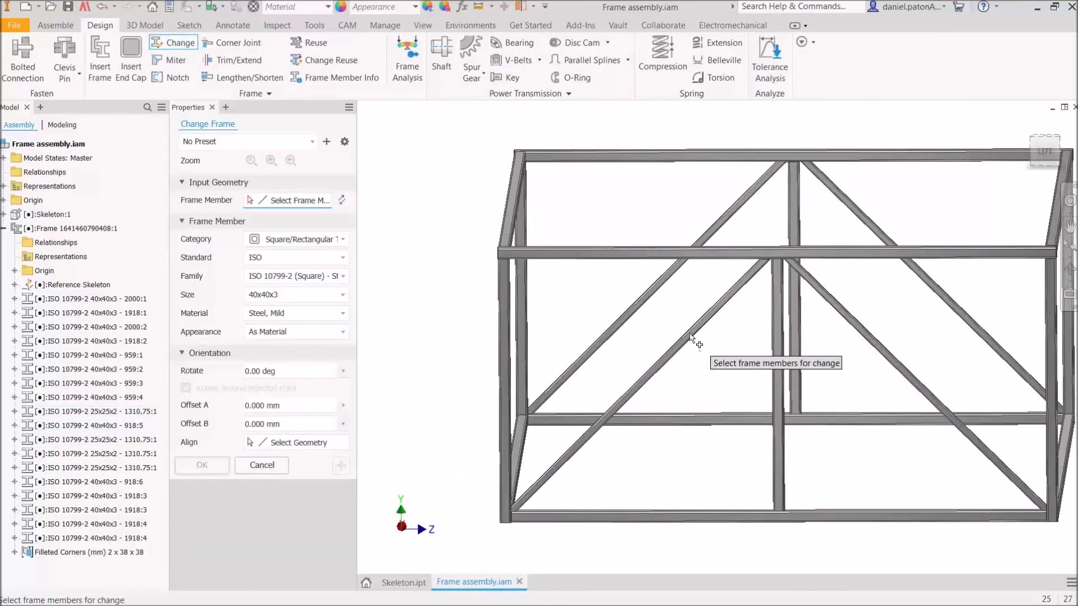
click(878, 347)
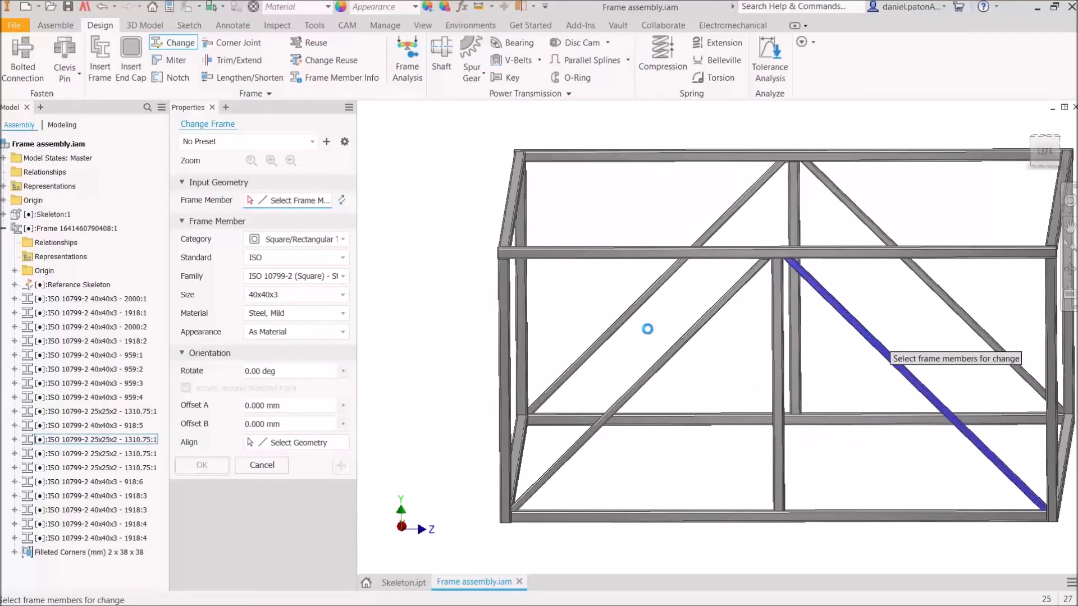
click(692, 337)
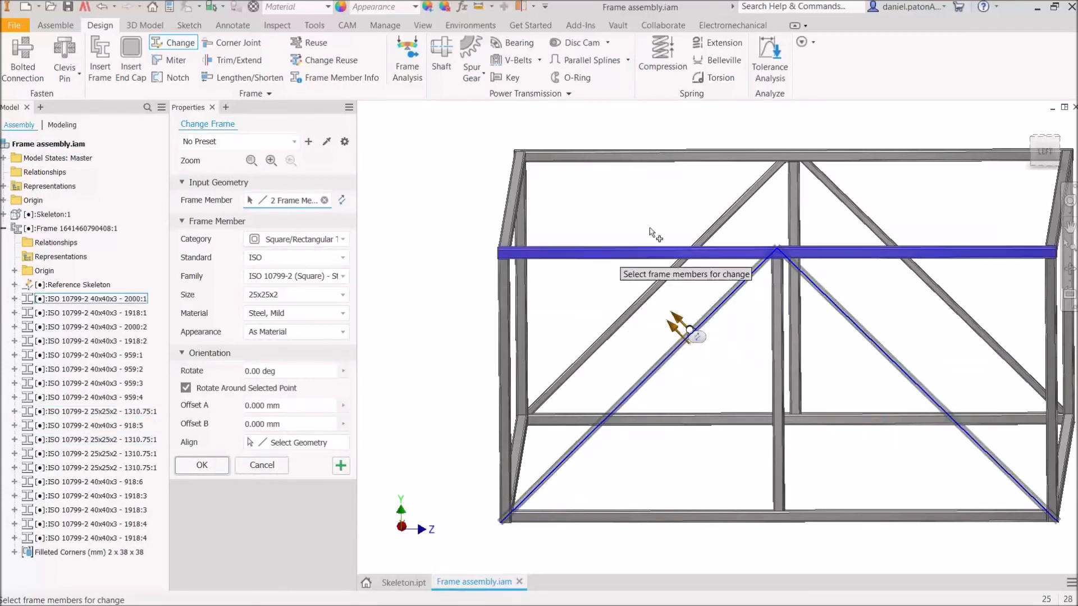
click(740, 208)
click(856, 209)
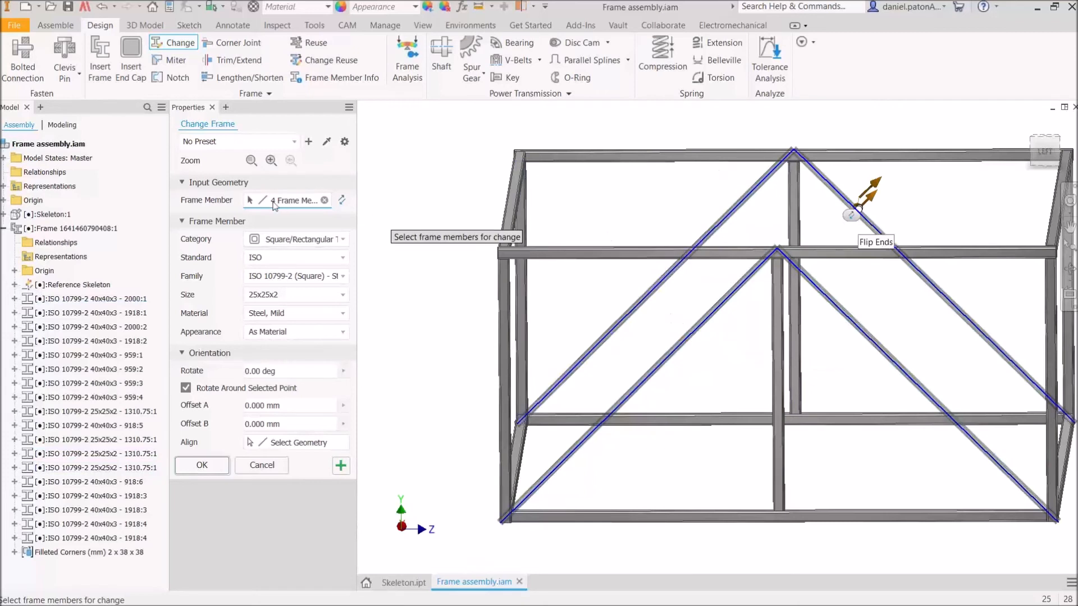
- Switch the four selected braces to the Angles category with size L30x30x3 and inspect the preview at the top rail
click(342, 239)
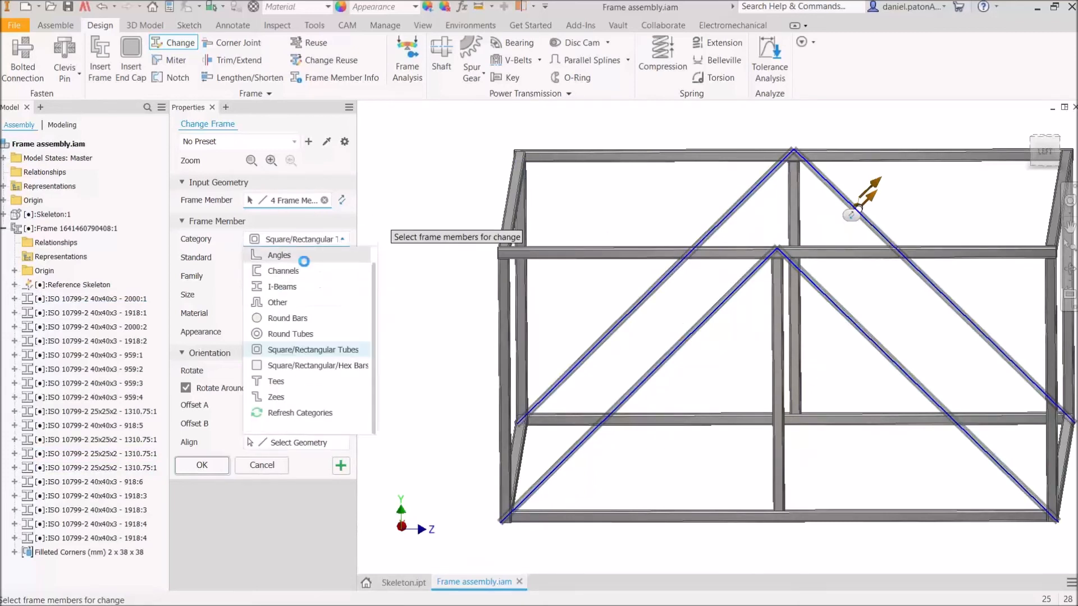
click(314, 256)
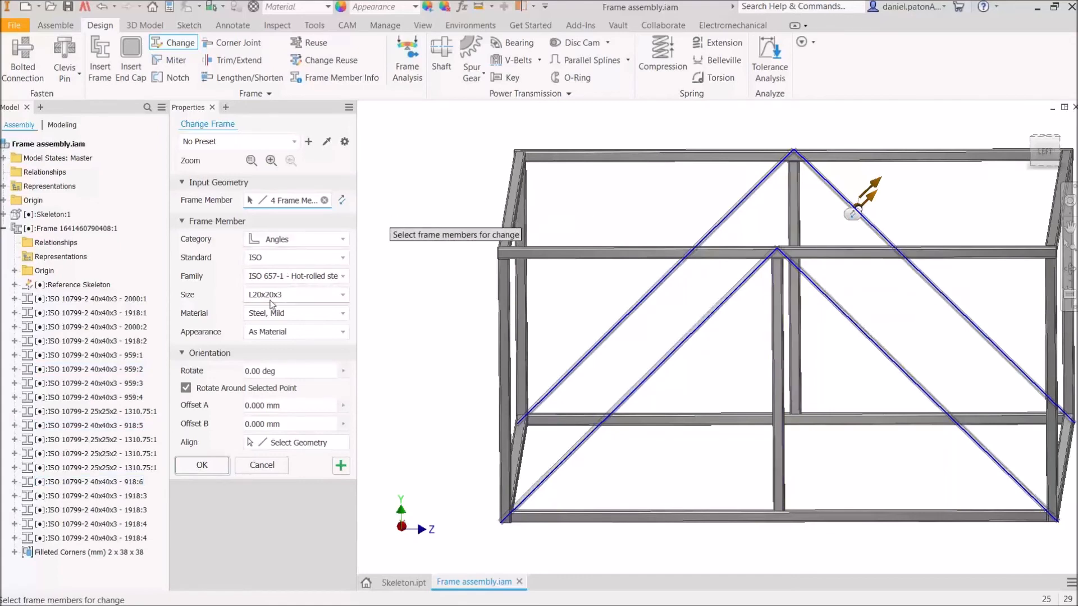
click(320, 298)
click(318, 299)
scroll(801, 271, up, 5)
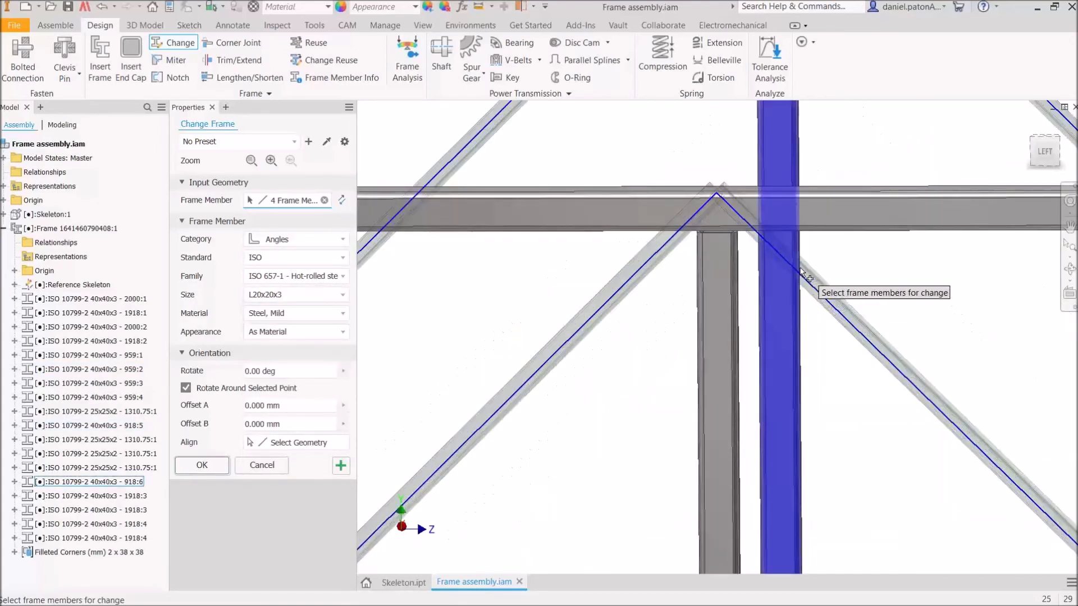
click(306, 294)
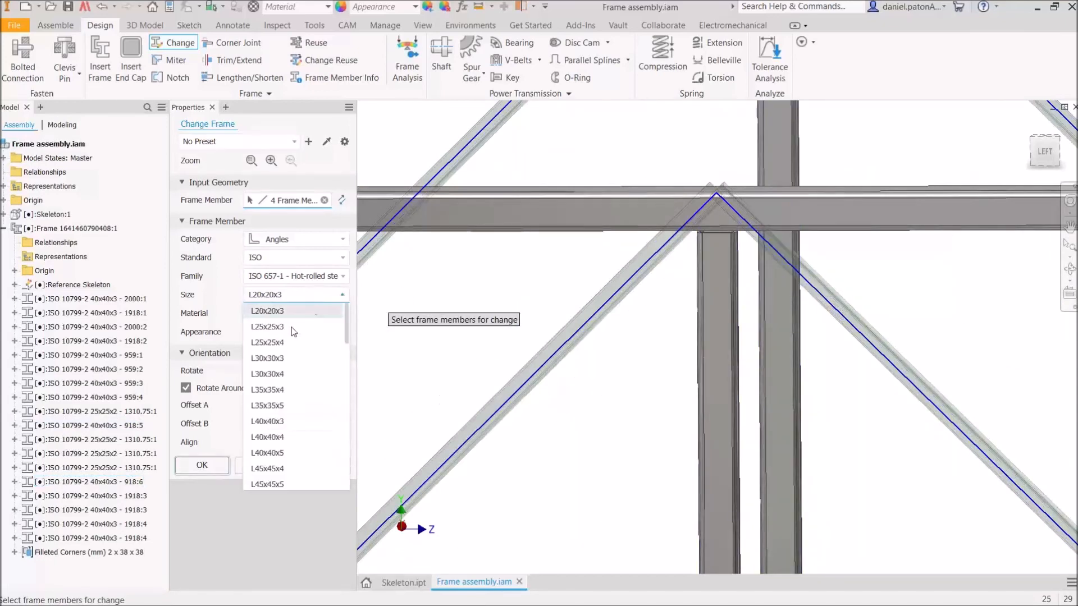
click(289, 364)
scroll(817, 378, down, 2)
shift+middle_drag(831, 379, 696, 359)
scroll(699, 453, up, 5)
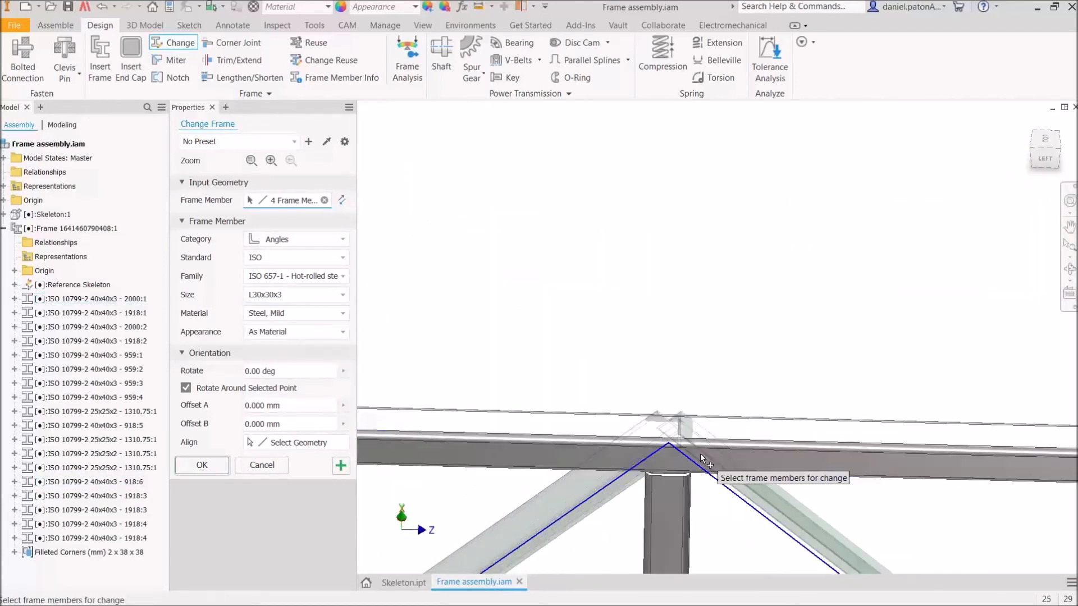
- Apply the L30x30x3 angle change to the four braces, agreeing to replacement files and keeping the default member names
scroll(730, 341, down, 5)
middle_drag(791, 409, 720, 556)
middle_drag(691, 208, 620, 313)
scroll(649, 311, up, 5)
scroll(709, 361, down, 2)
scroll(710, 375, down, 3)
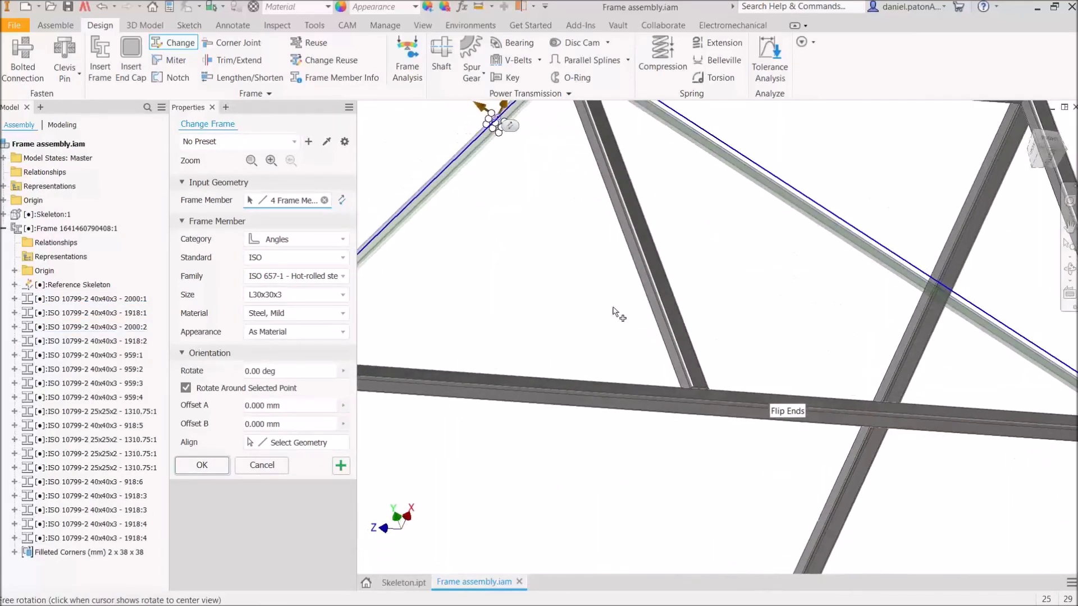
click(200, 470)
click(471, 342)
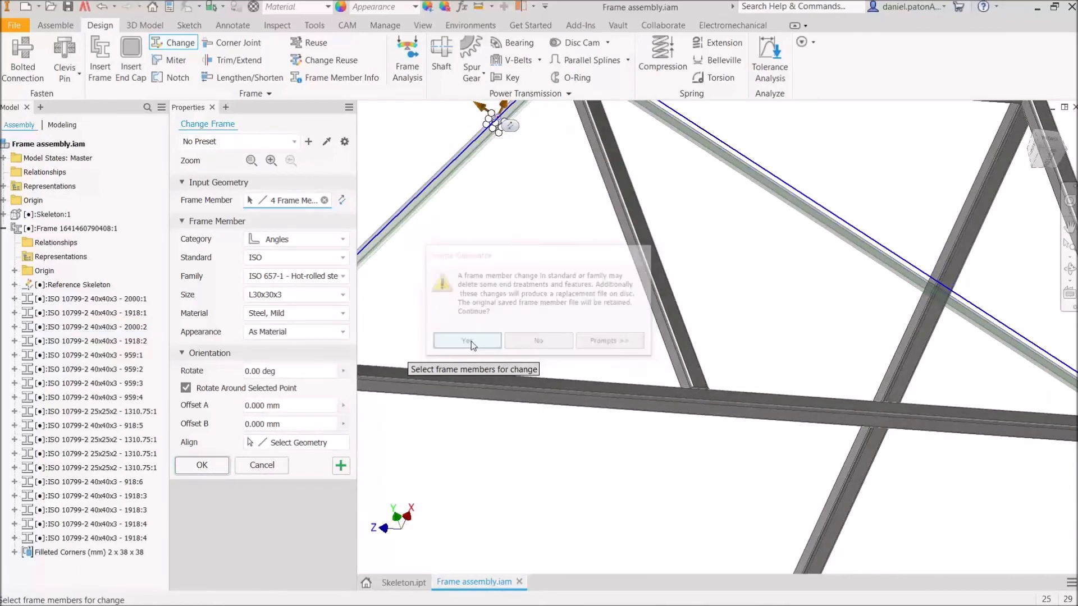
click(470, 342)
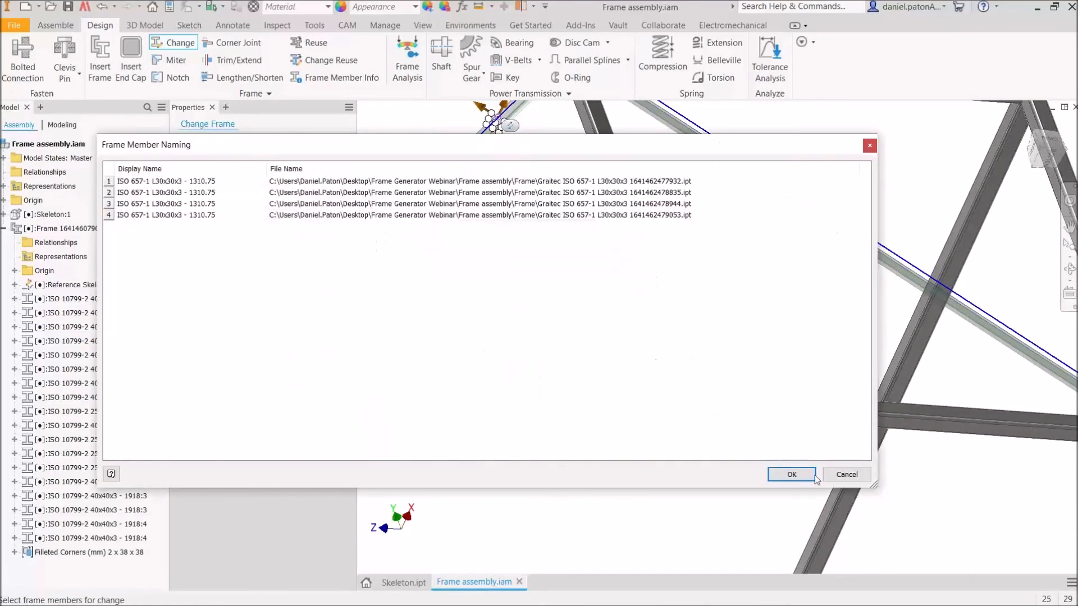
click(790, 474)
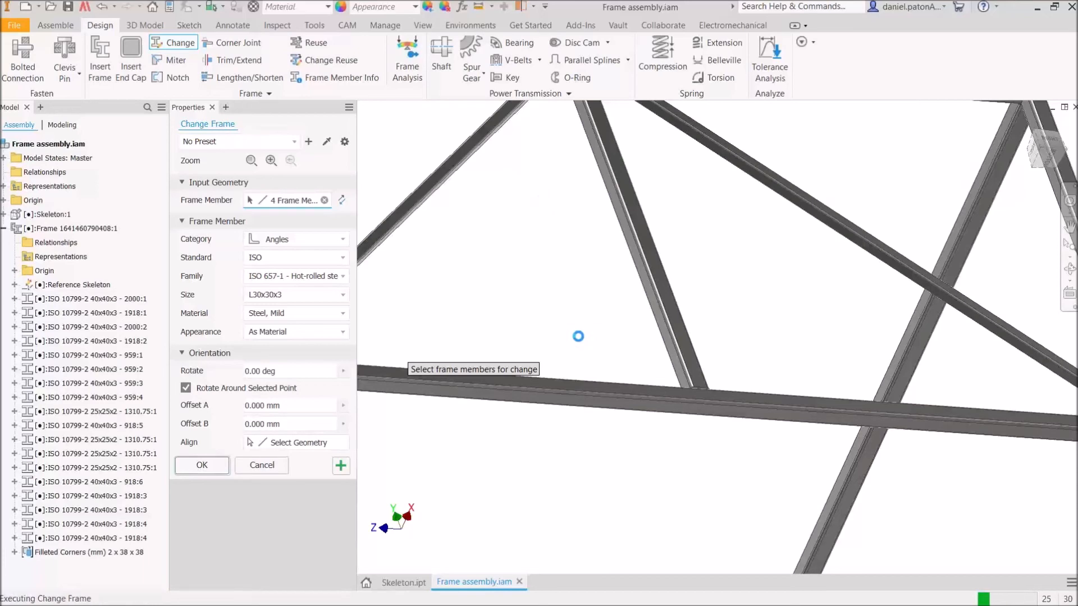
- Examine how the angle braces meet the top rail and central upright, including from the right view
middle_drag(565, 346, 575, 521)
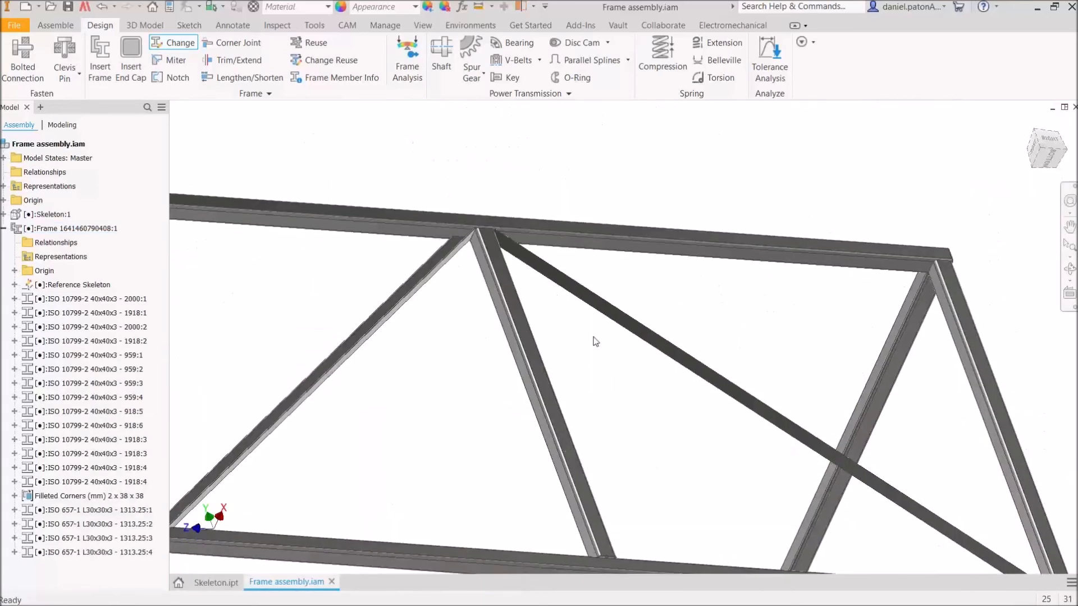
shift+middle_drag(568, 319, 469, 240)
scroll(431, 266, up, 6)
scroll(456, 312, down, 4)
scroll(353, 328, up, 5)
shift+middle_drag(353, 328, 353, 343)
scroll(353, 343, down, 4)
scroll(381, 469, up, 3)
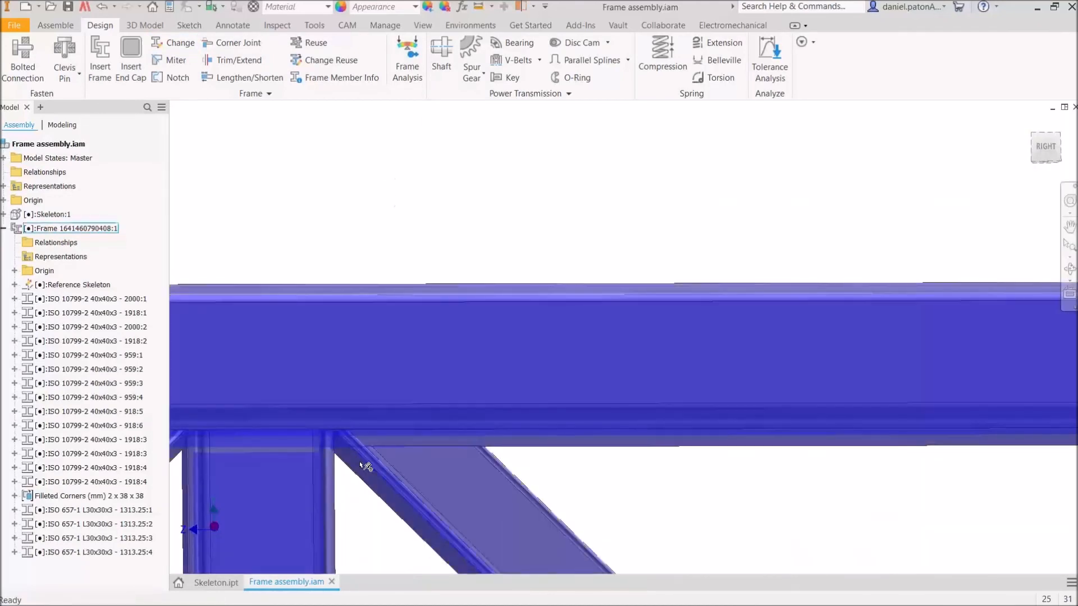
scroll(362, 464, up, 1)
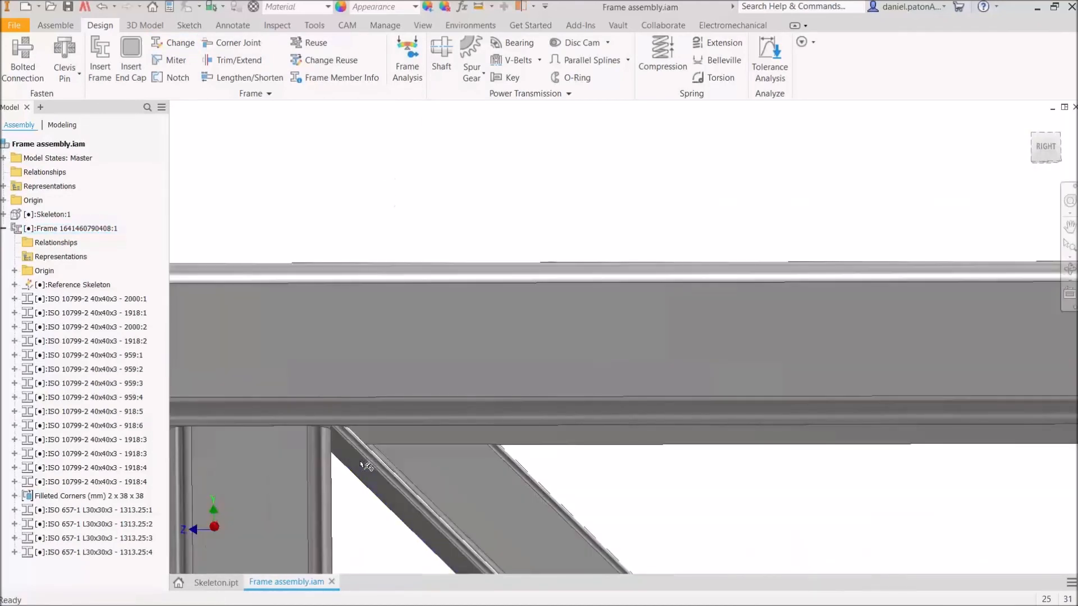
click(1045, 148)
scroll(623, 303, up, 5)
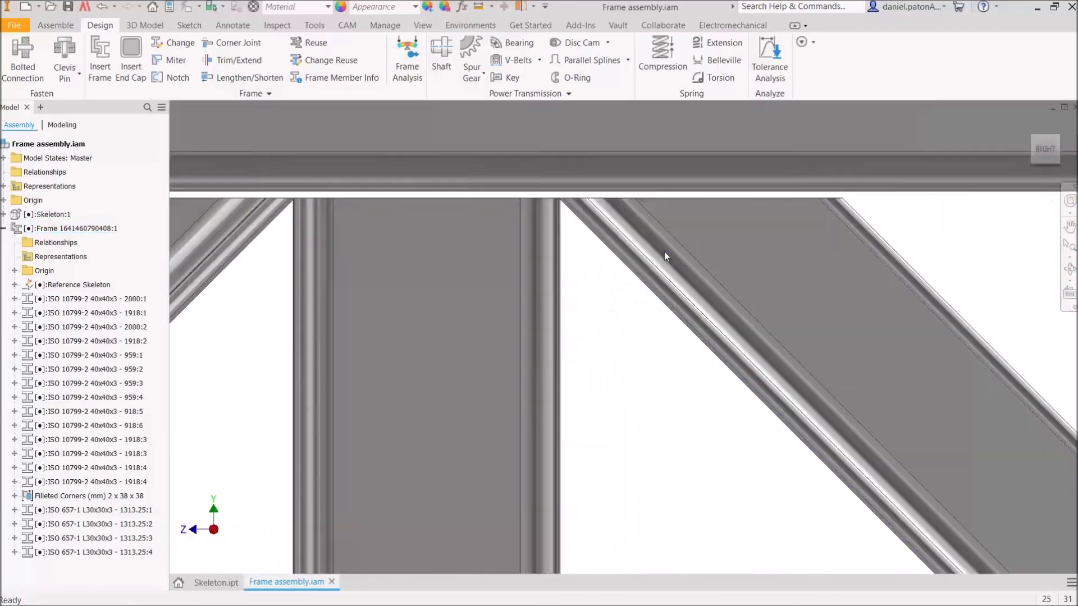
click(651, 226)
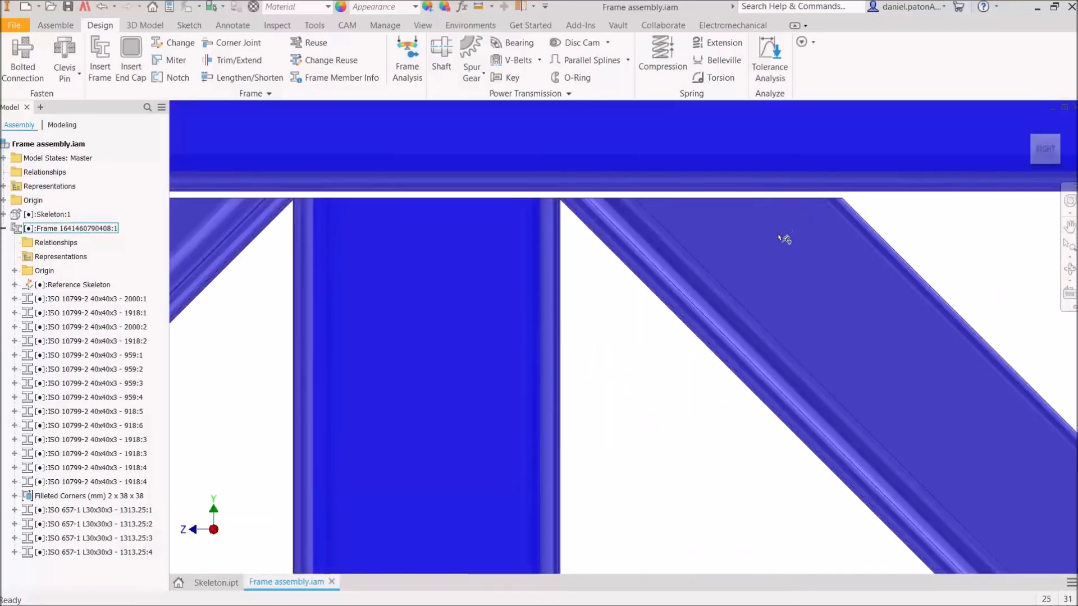
- Check the angle brace's lower corner joint and undo the four braces' change to angles
scroll(778, 235, down, 5)
shift+middle_drag(751, 193, 635, 257)
scroll(839, 385, up, 4)
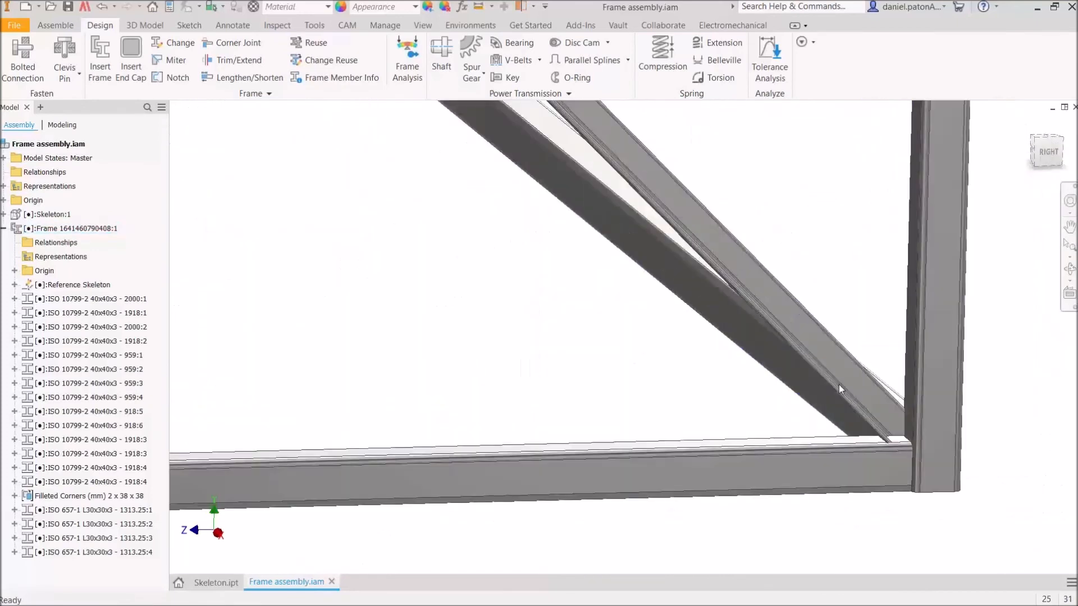
key(ctrl+z)
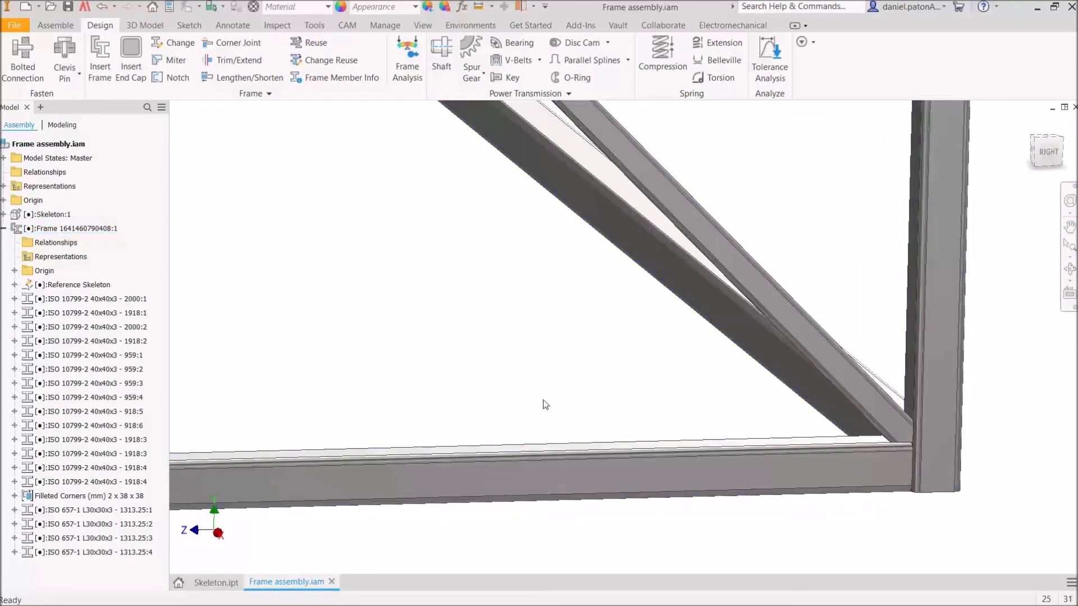
- Start a frame member change on one right-side diagonal brace and set its category to Angles, size L20x20x3
scroll(451, 370, down, 5)
middle_drag(403, 327, 540, 409)
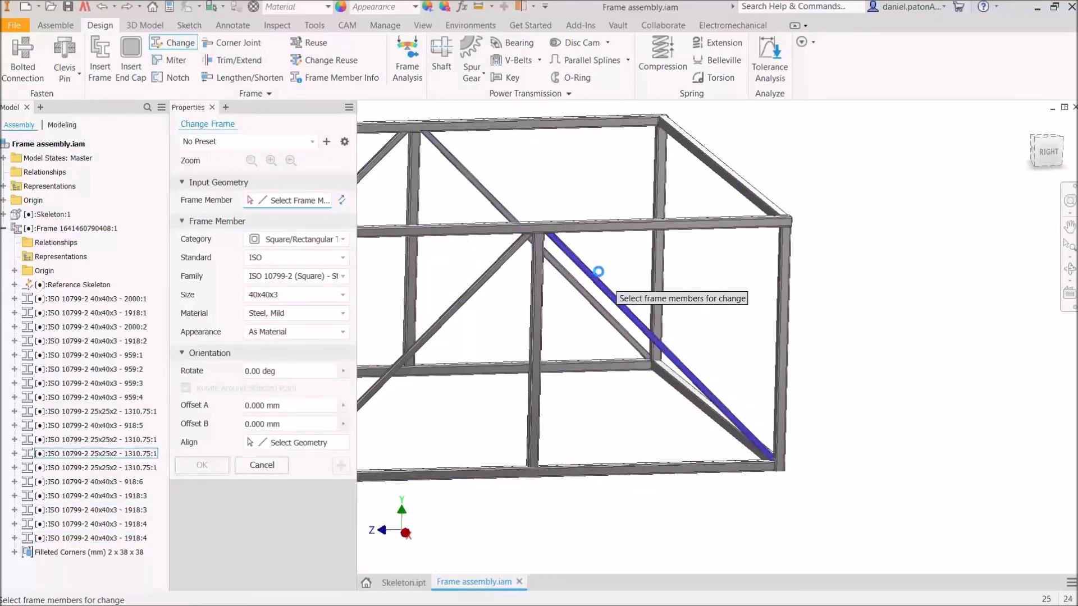
click(598, 272)
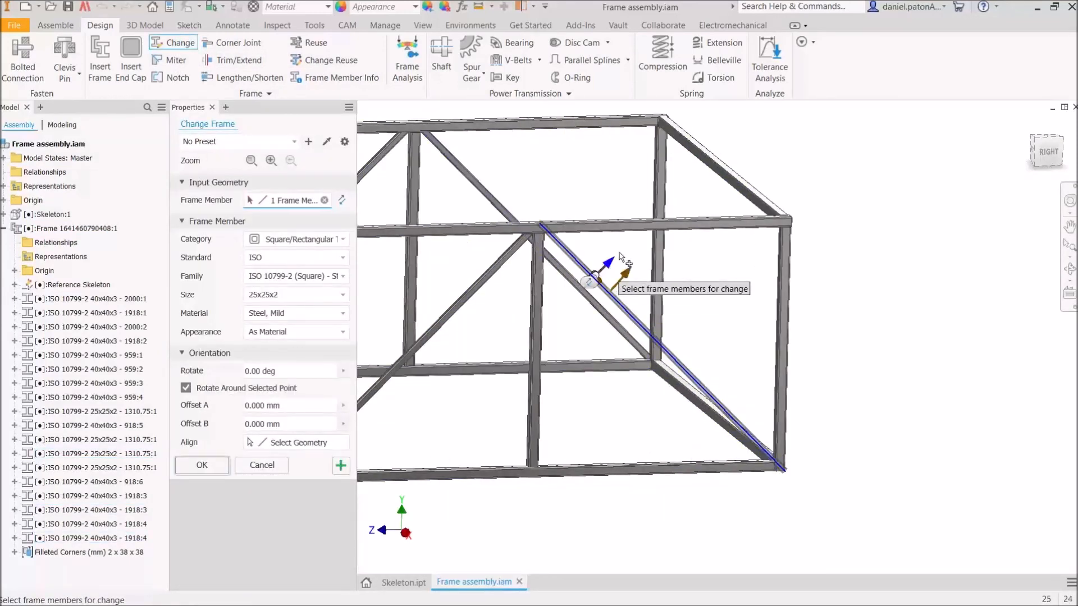
click(322, 243)
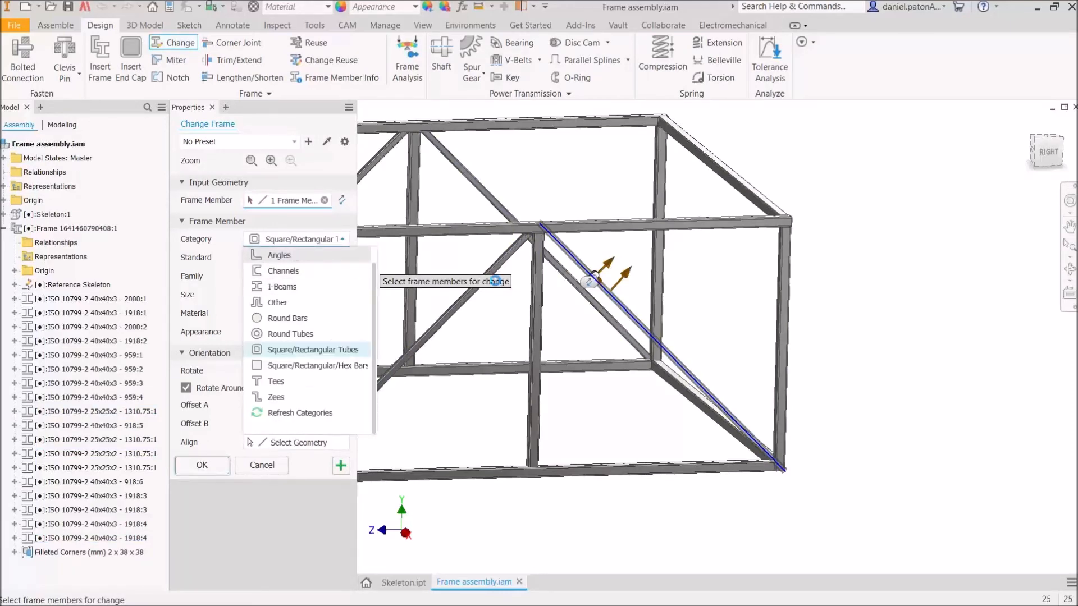
shift+middle_drag(636, 358, 616, 371)
scroll(528, 303, up, 3)
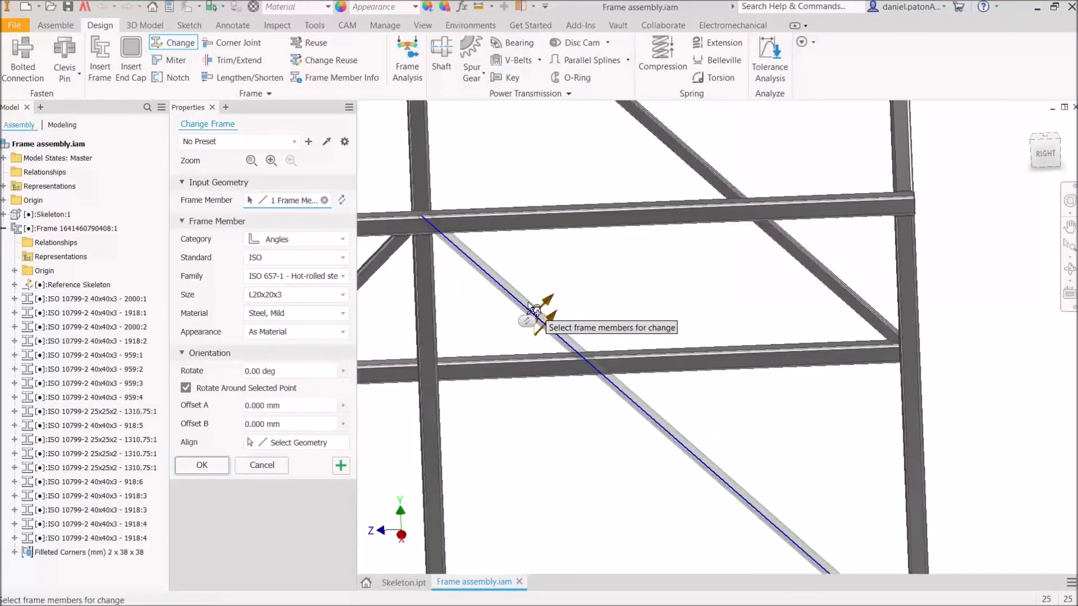
- Rotate the selected angle brace's profile to 180 degrees about its selected point
scroll(531, 309, down, 2)
scroll(620, 341, up, 3)
drag(639, 365, 488, 377)
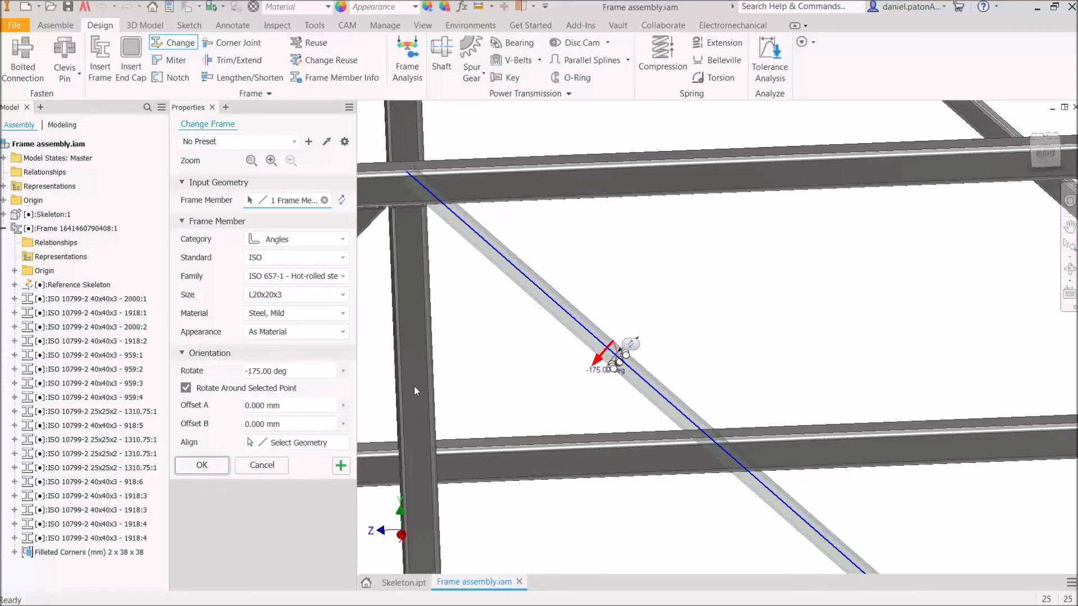
drag(507, 370, 521, 345)
- Apply the single brace's change to an L20x20x3 angle, agreeing to the replacement file and keeping the default member name
scroll(572, 355, down, 3)
shift+middle_drag(556, 371, 637, 221)
middle_drag(659, 378, 584, 241)
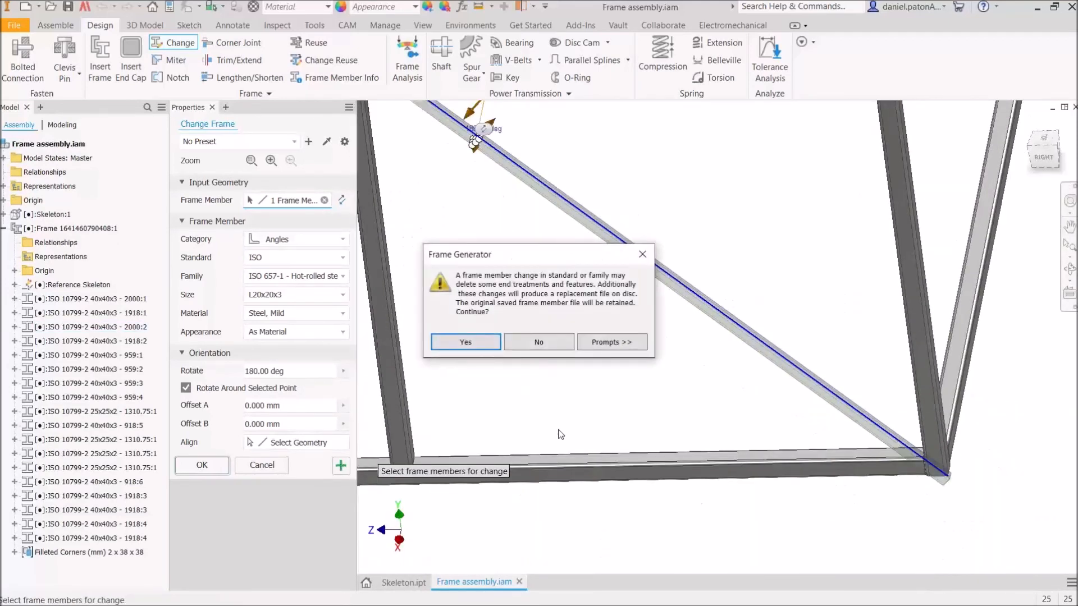
click(477, 343)
click(783, 474)
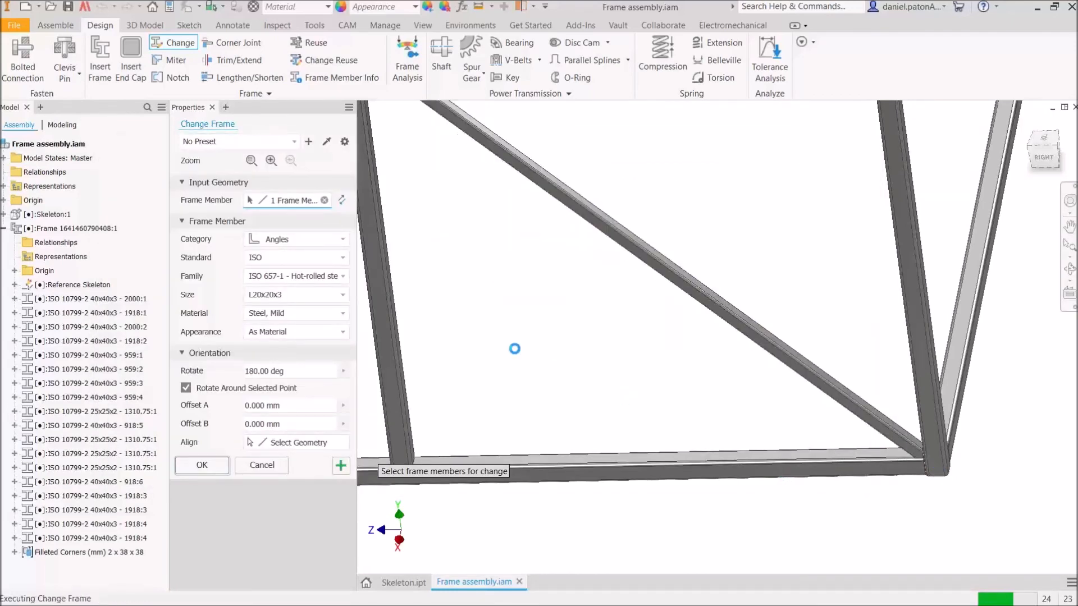
- Examine the angle brace's upper end beside the central upright and top rail, closing the frame member change
middle_drag(522, 356, 694, 451)
middle_drag(693, 452, 628, 323)
scroll(577, 253, up, 3)
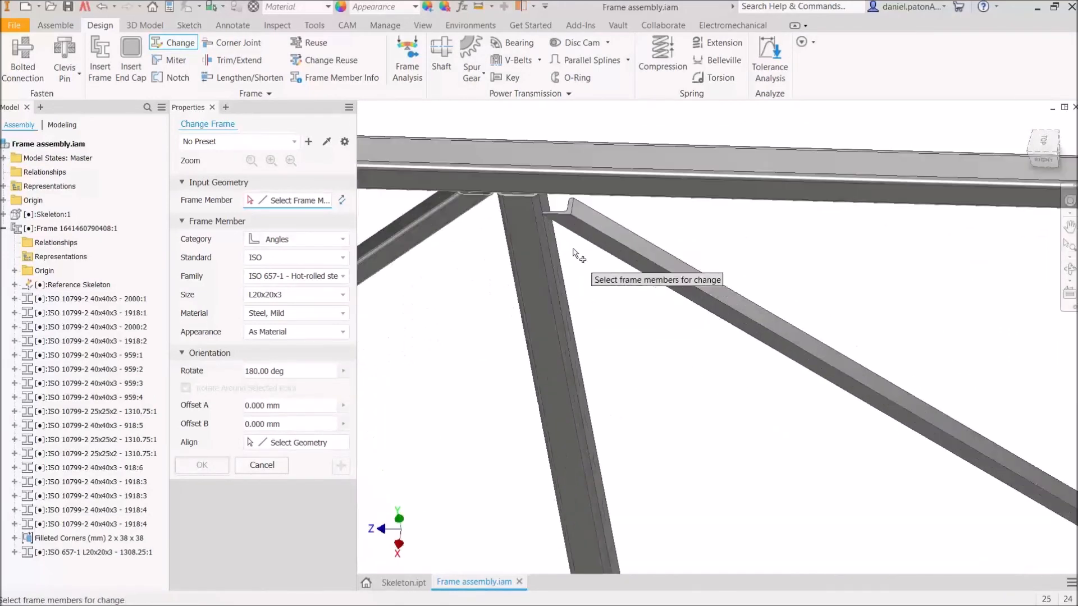
scroll(562, 217, up, 3)
click(269, 467)
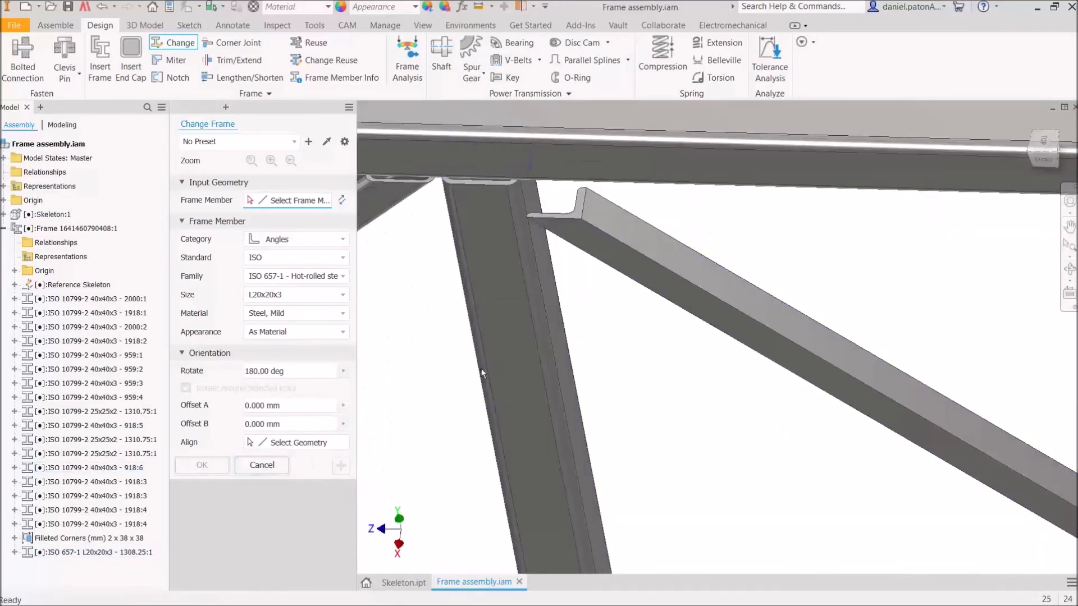
click(577, 283)
scroll(555, 359, down, 3)
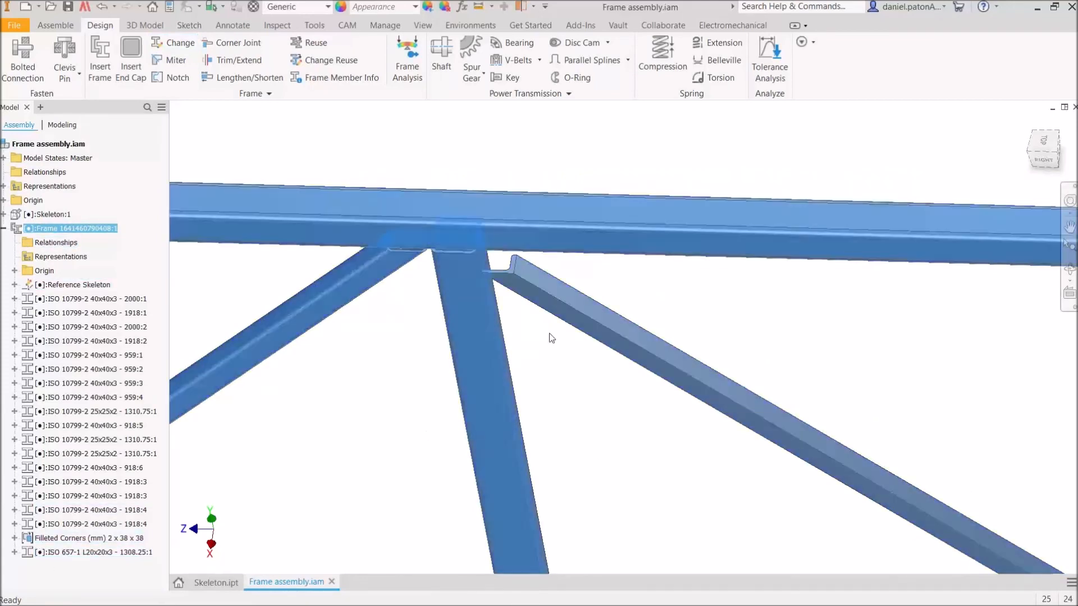
click(578, 321)
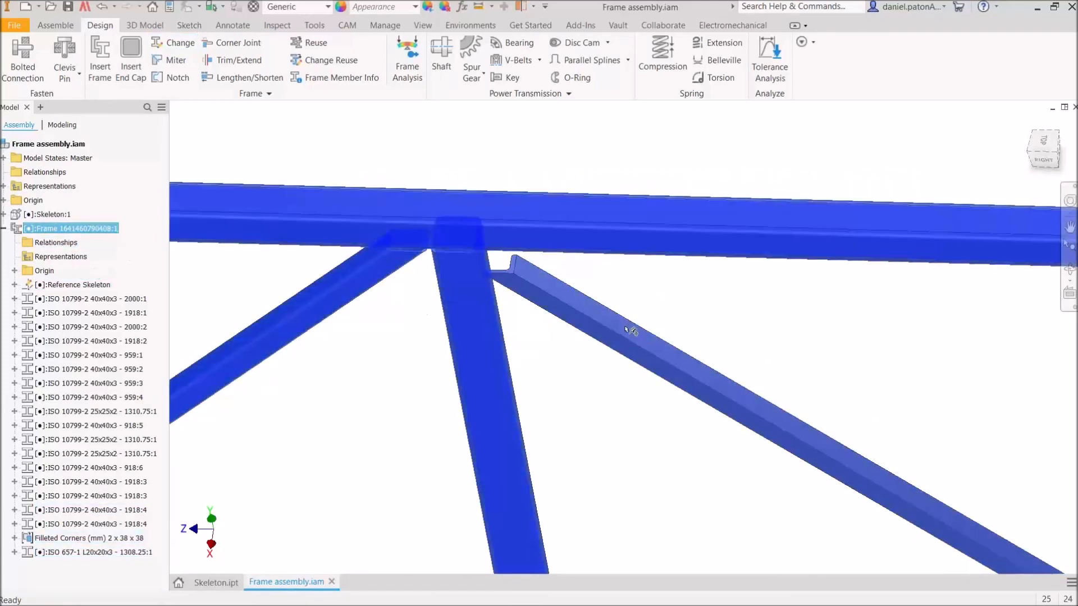
- Reapply the frame member change to the angle brace with size L20x20x3 and 180 degrees rotation, and close the command
click(185, 43)
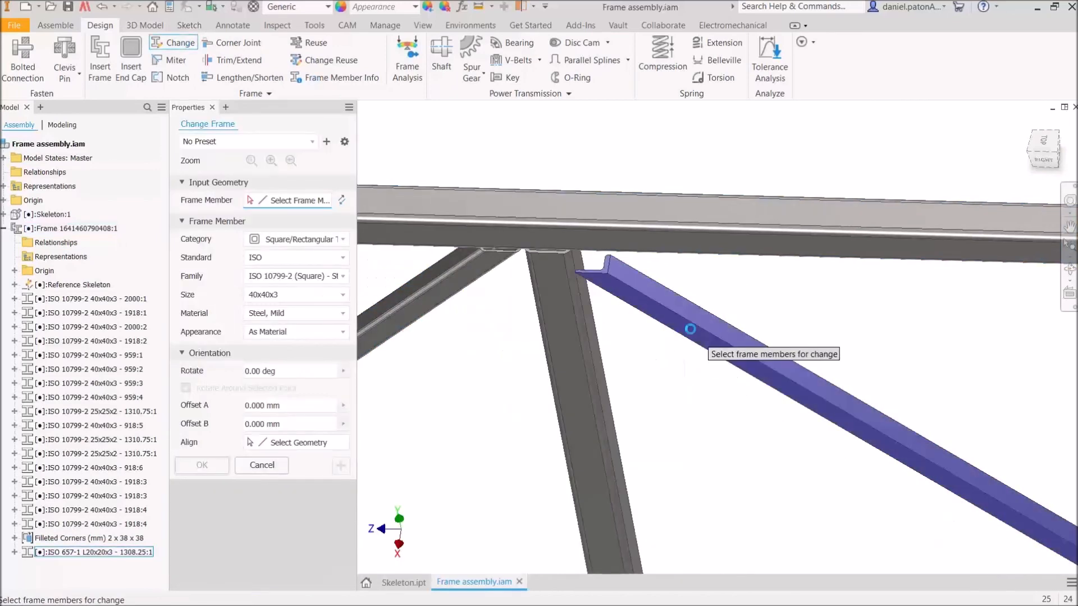
click(689, 329)
scroll(691, 327, up, 2)
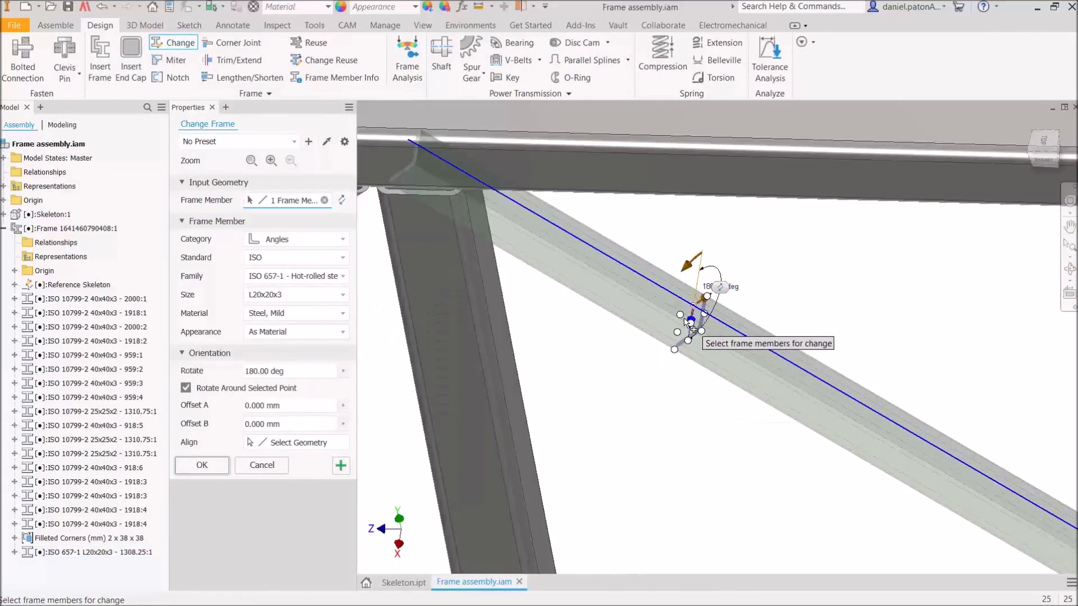
scroll(687, 322, up, 2)
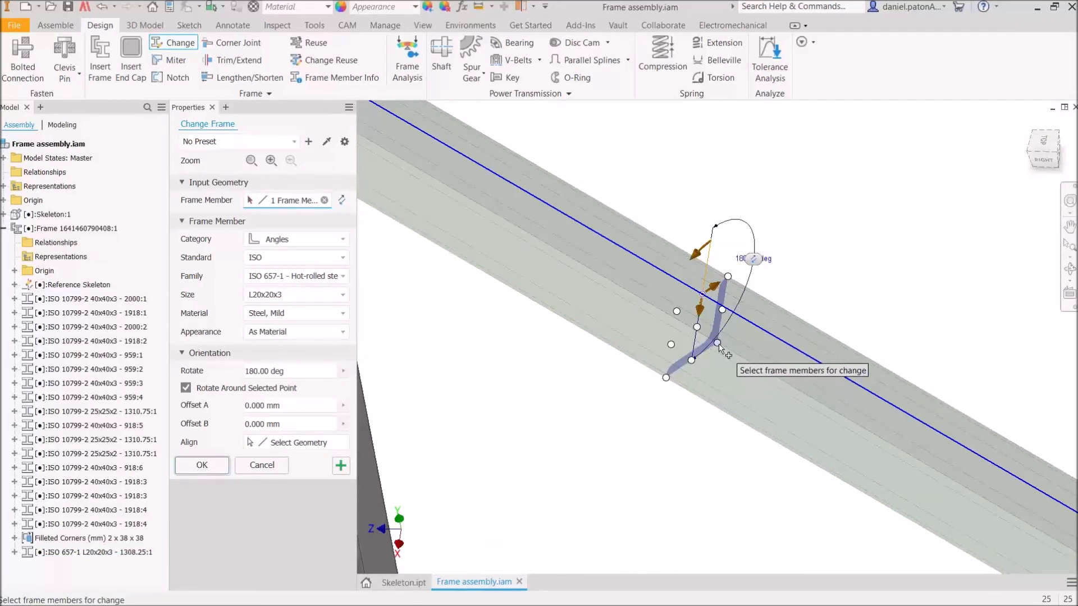
scroll(719, 344, down, 4)
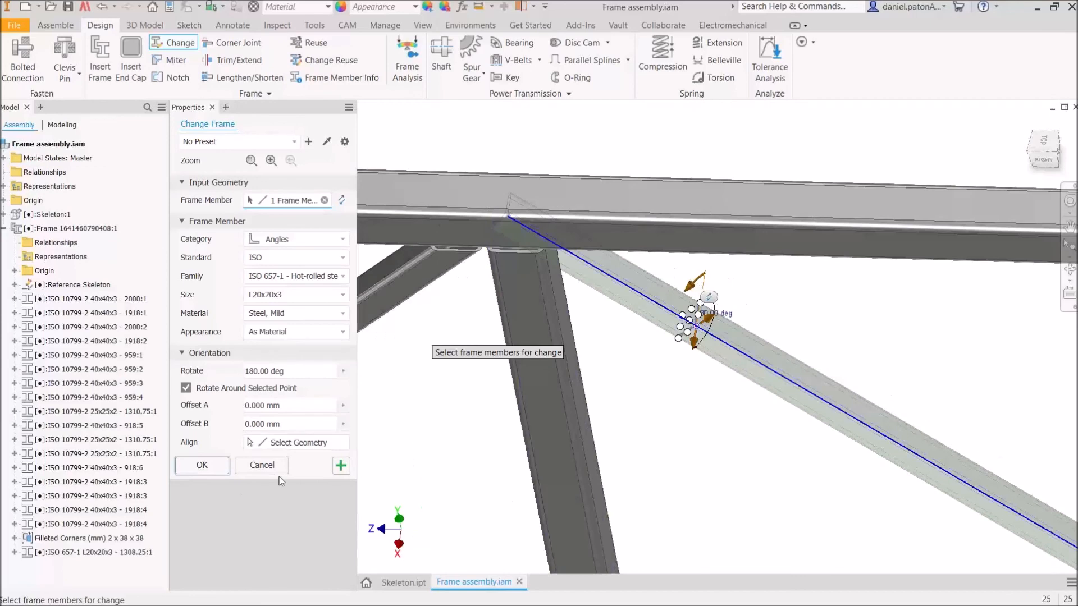
click(341, 465)
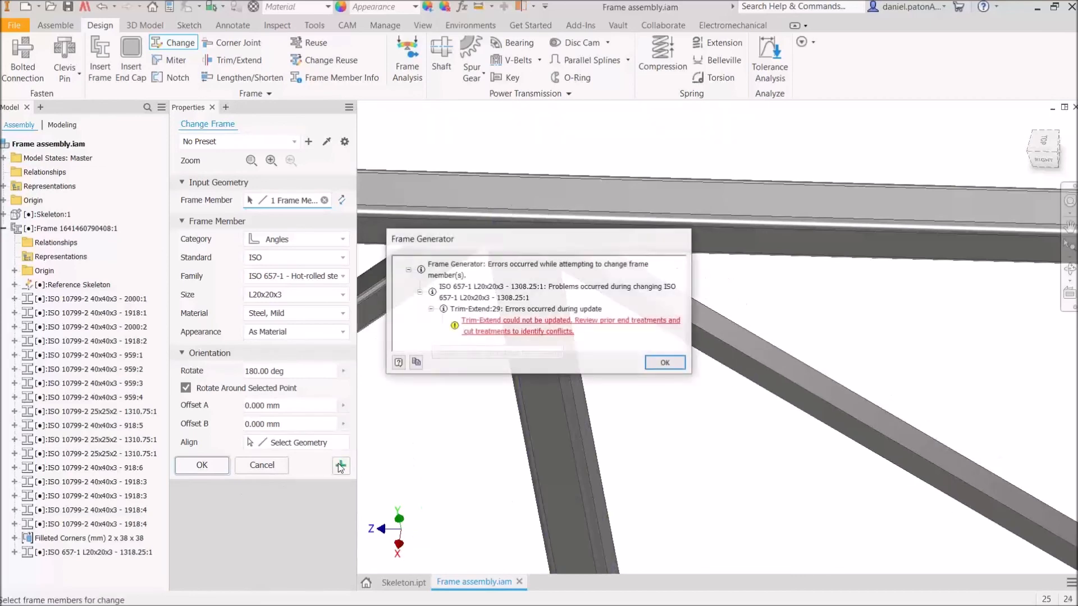
click(665, 363)
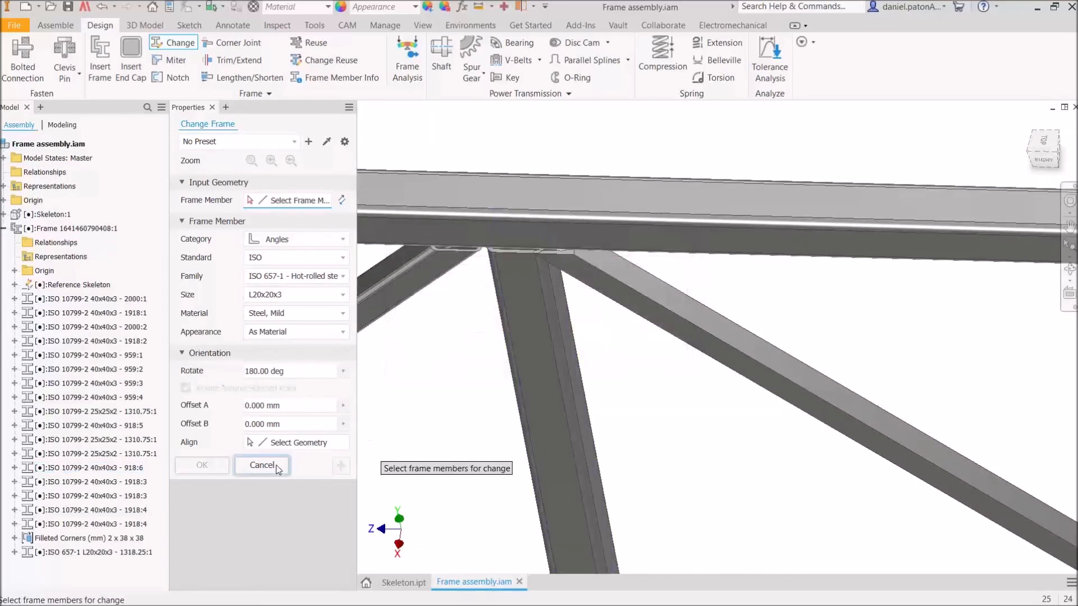
click(278, 469)
- Examine the angle brace's joint with the central upright and top rail from several angles, including the straight right-side view
mouse_move(605, 441)
shift+middle_down()
mouse_move(617, 431)
mouse_move(609, 500)
mouse_move(614, 448)
shift+middle_up()
scroll(618, 431, down, 3)
scroll(540, 164, up, 5)
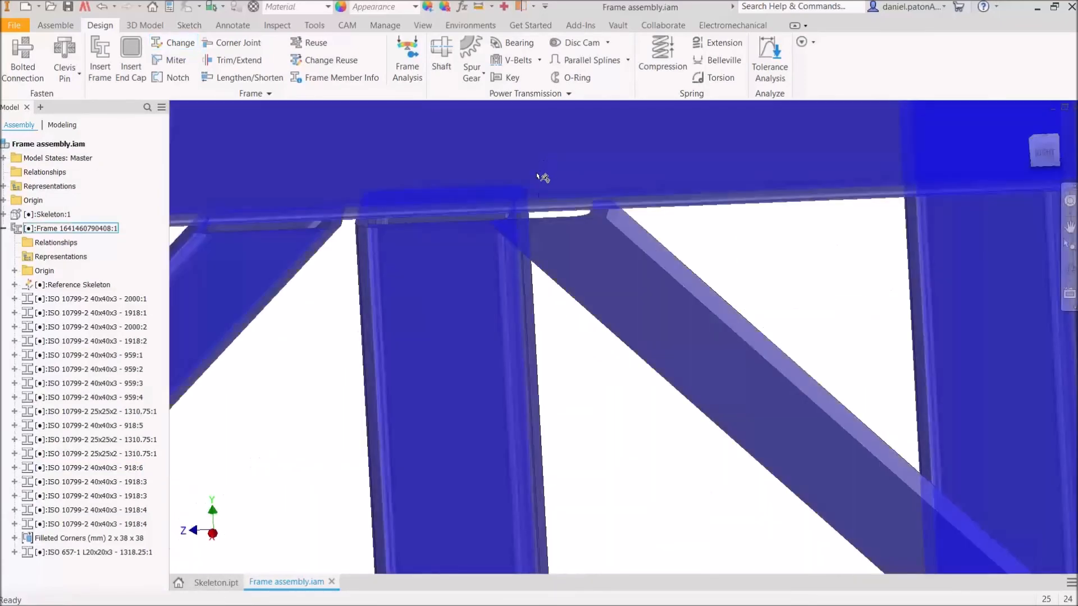
scroll(571, 249, down, 5)
mouse_move(589, 286)
shift+middle_down()
mouse_move(623, 313)
mouse_move(493, 409)
mouse_move(575, 402)
mouse_move(450, 471)
shift+middle_up()
middle_drag(655, 399, 844, 285)
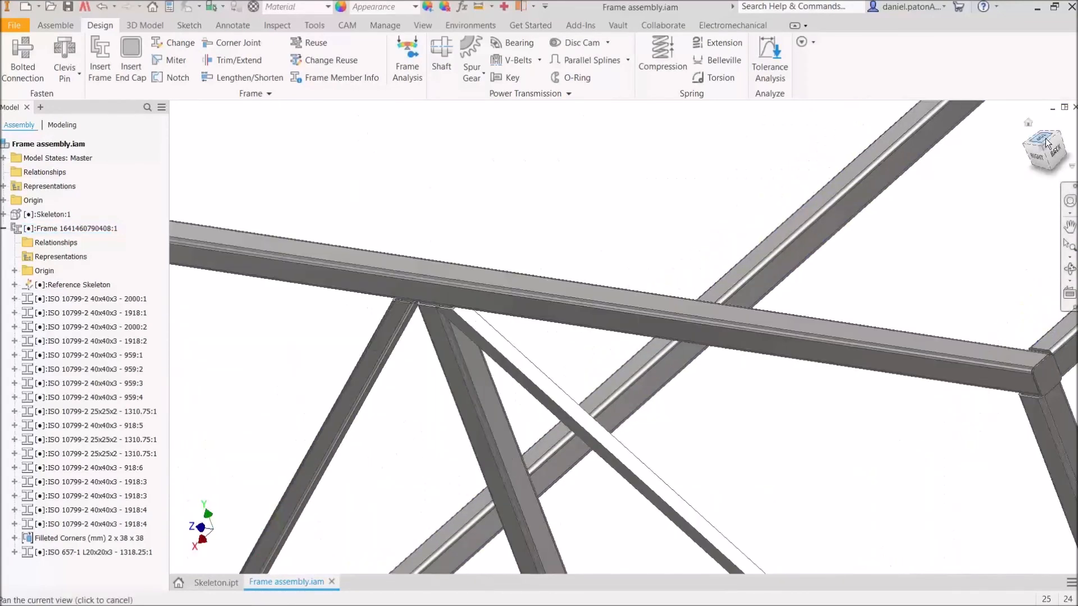
click(1038, 158)
scroll(699, 382, up, 8)
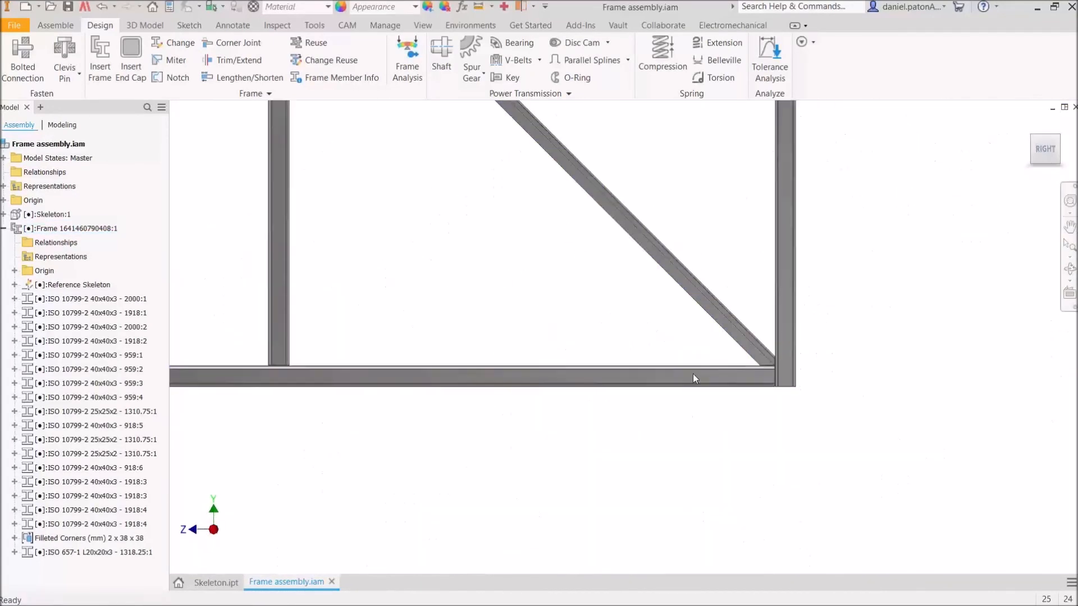
scroll(772, 364, up, 4)
scroll(660, 396, down, 7)
middle_drag(490, 327, 752, 562)
scroll(598, 363, down, 1)
scroll(494, 196, up, 8)
middle_drag(311, 320, 530, 318)
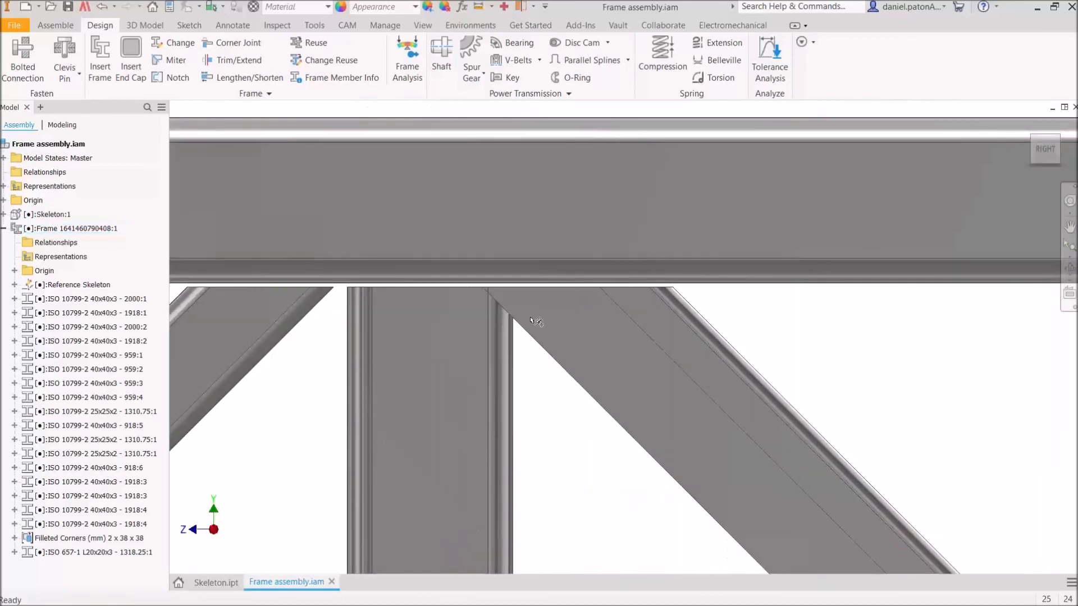
scroll(492, 304, up, 4)
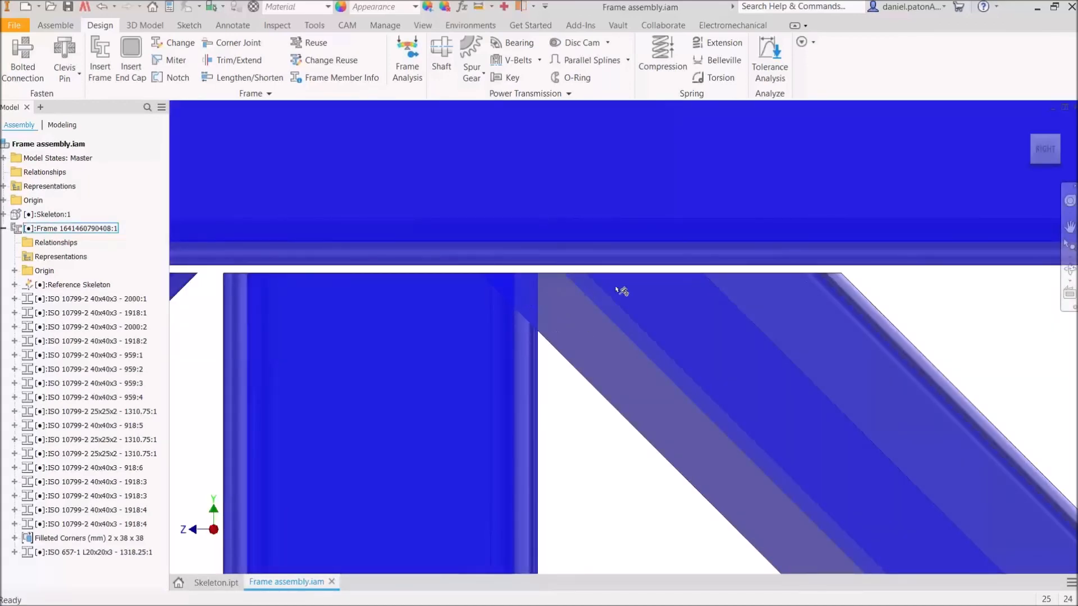
scroll(697, 424, down, 8)
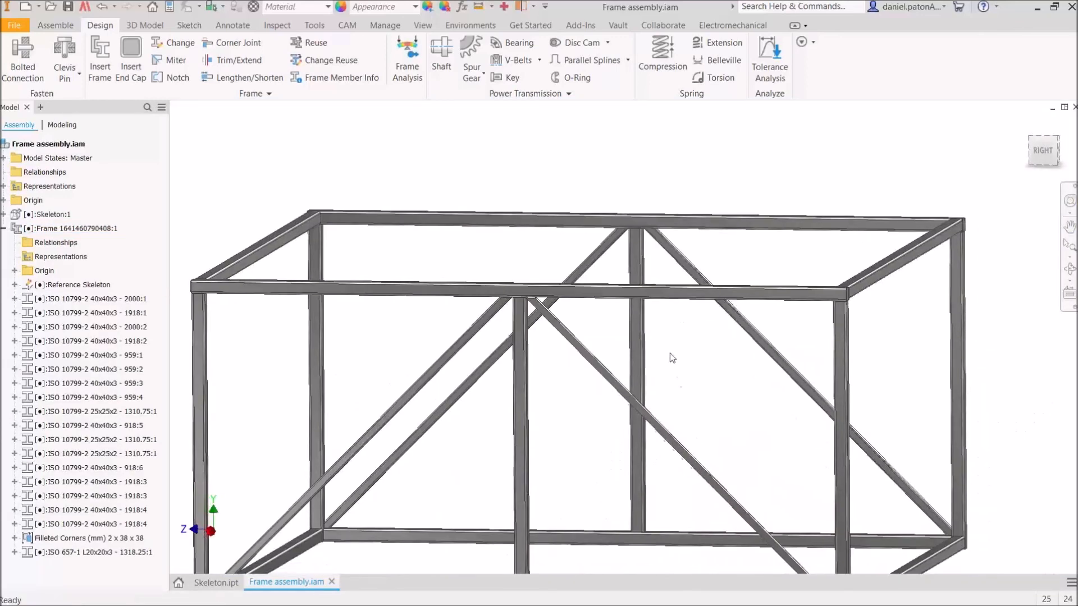
- Undo the angle profile changes on the right-side diagonal brace to restore its 25x25x2 square tube
scroll(736, 400, up, 5)
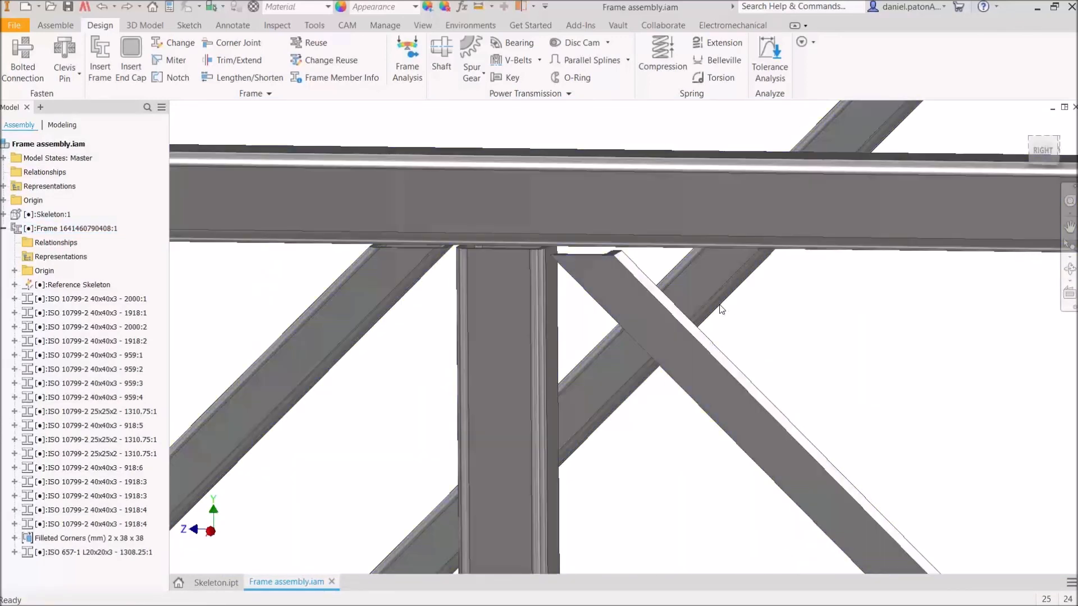
middle_drag(897, 409, 753, 305)
scroll(658, 414, down, 3)
scroll(657, 414, down, 3)
middle_drag(658, 414, 498, 254)
scroll(528, 315, up, 8)
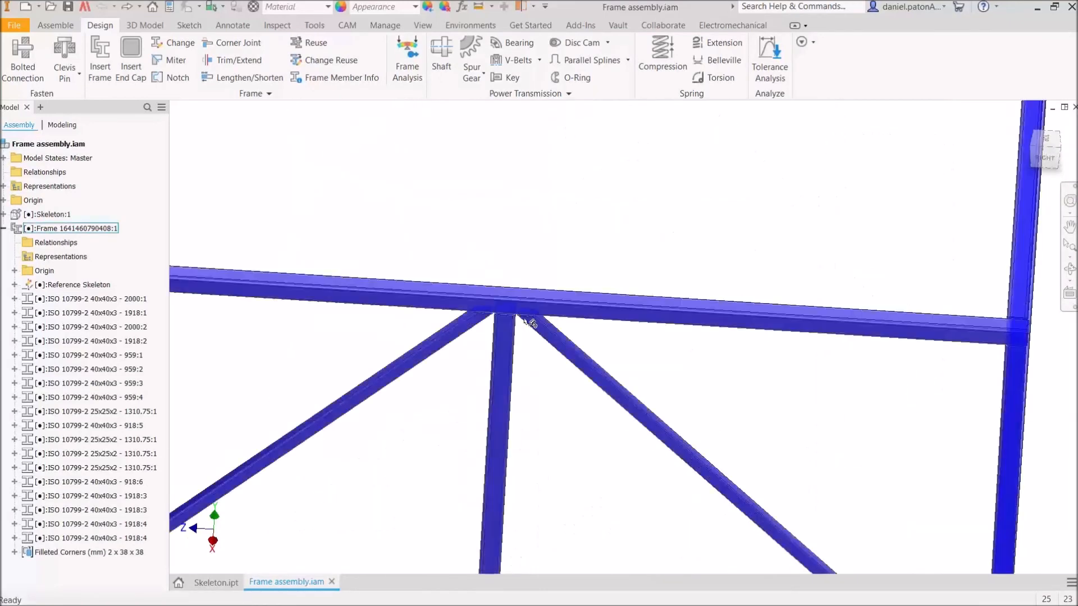
- Examine the diagonal braces and their joints on both sides of the frame, then the whole frame
scroll(696, 402, down, 6)
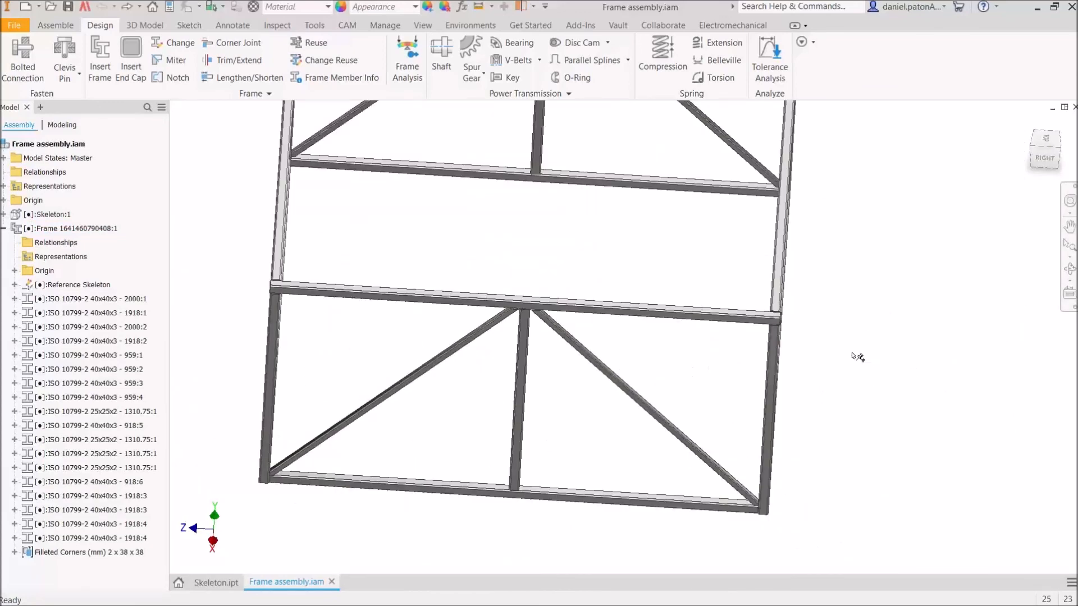
middle_drag(705, 101, 728, 286)
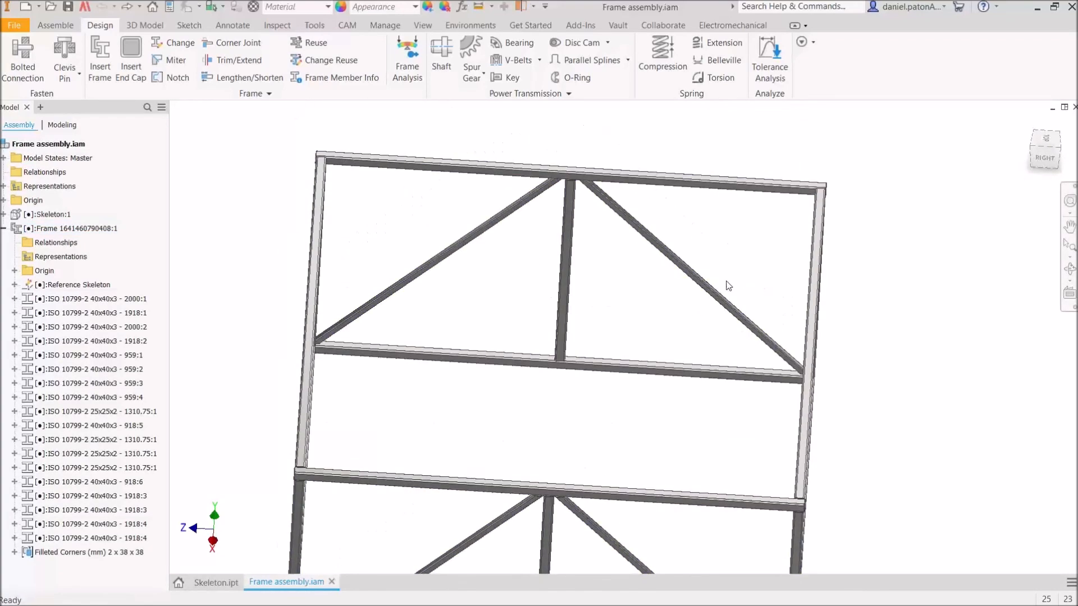
middle_drag(627, 482, 554, 384)
shift+middle_drag(656, 392, 613, 394)
scroll(613, 394, down, 5)
scroll(620, 399, up, 7)
middle_drag(561, 443, 632, 395)
scroll(427, 345, up, 8)
scroll(476, 345, down, 7)
middle_drag(566, 395, 484, 422)
middle_drag(644, 292, 604, 337)
scroll(685, 452, down, 6)
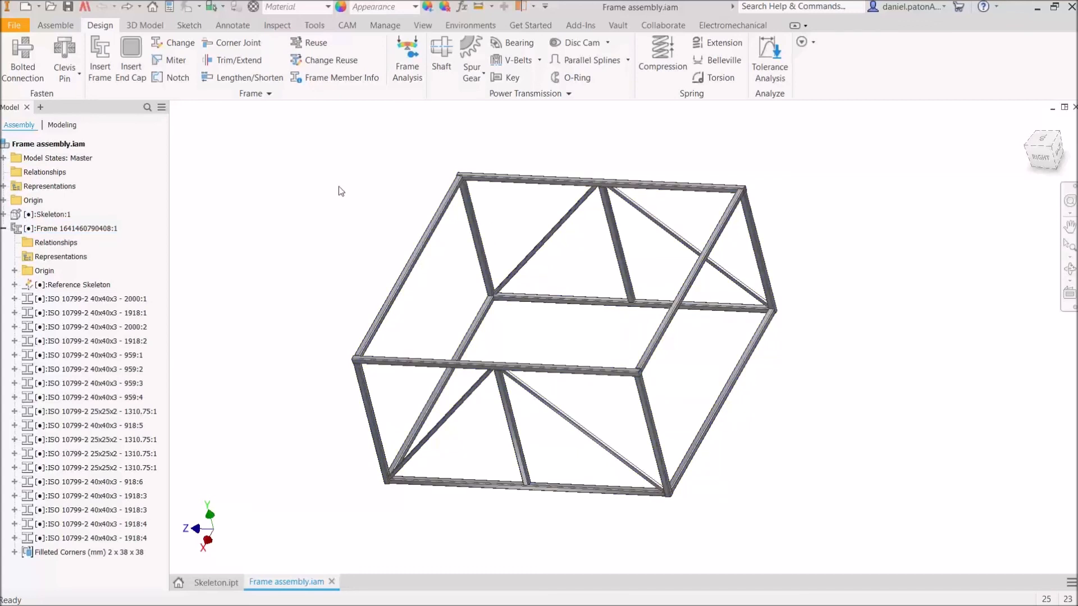
click(304, 41)
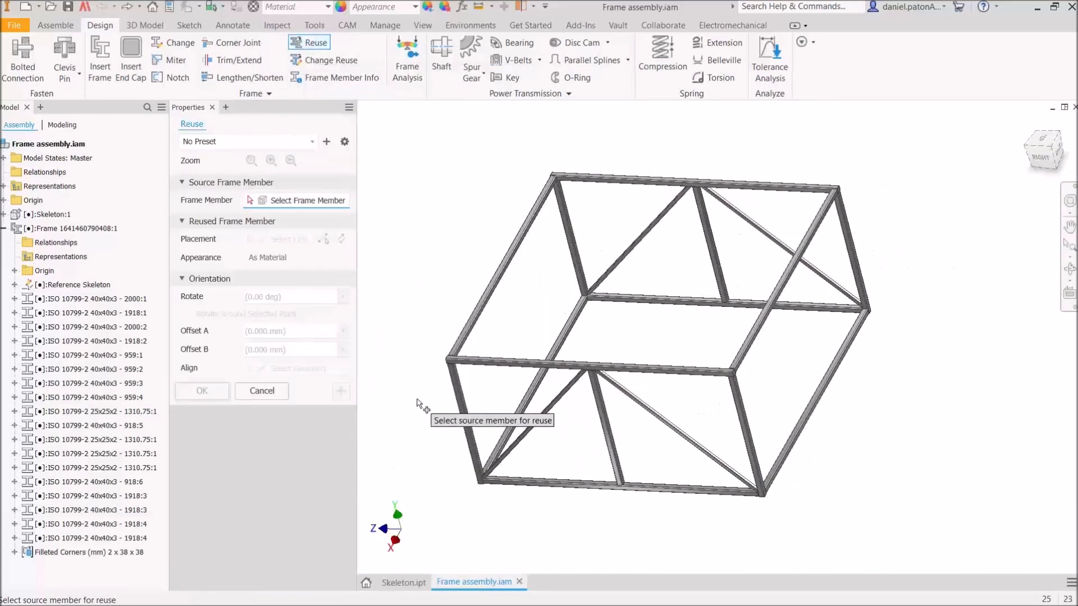
shift+middle_drag(478, 510, 530, 495)
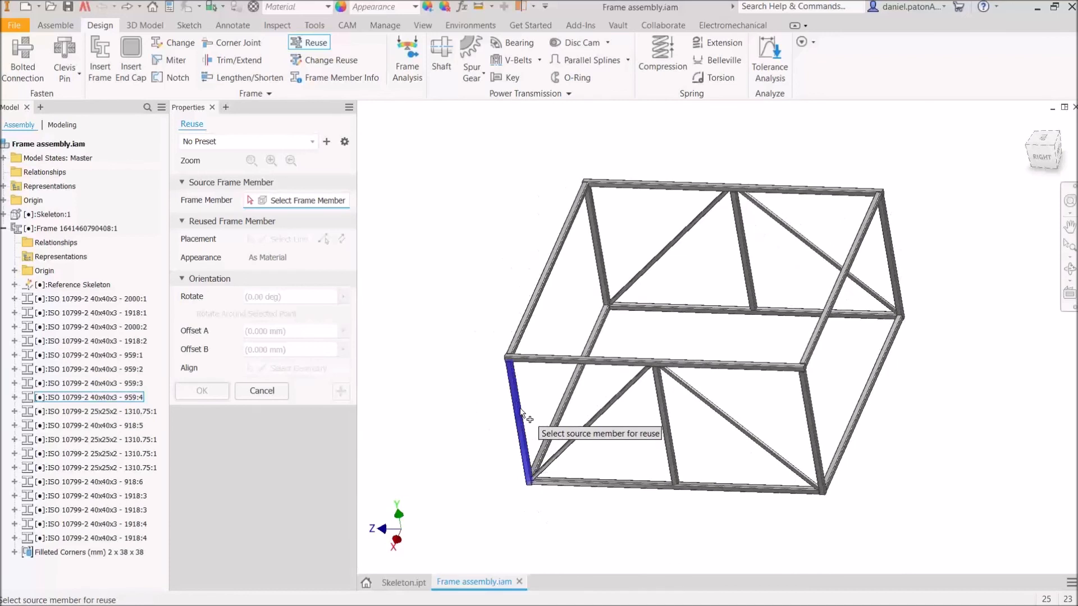
click(522, 414)
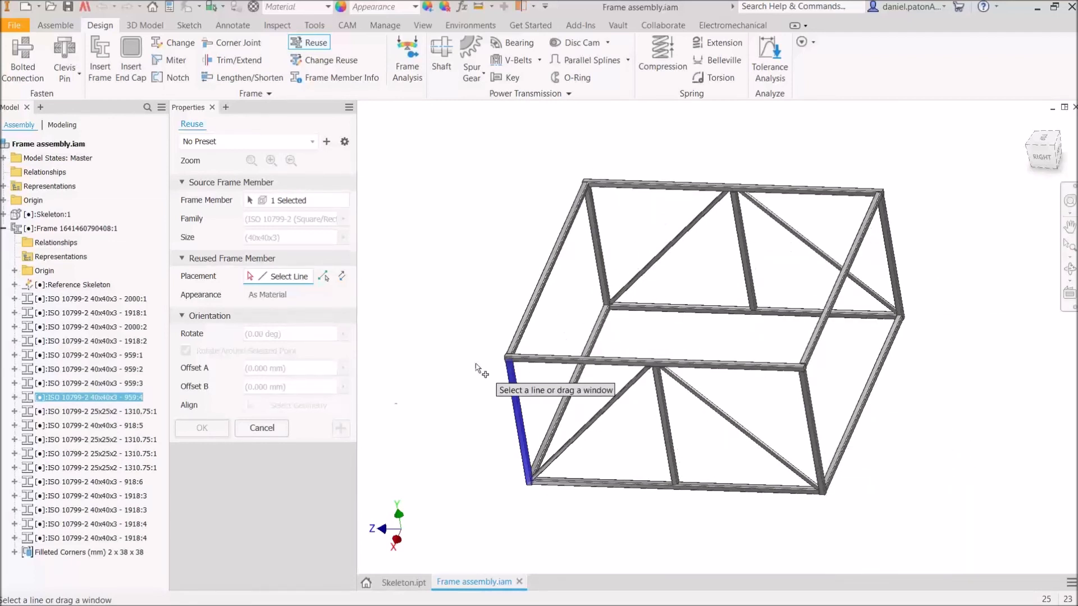
key(Escape)
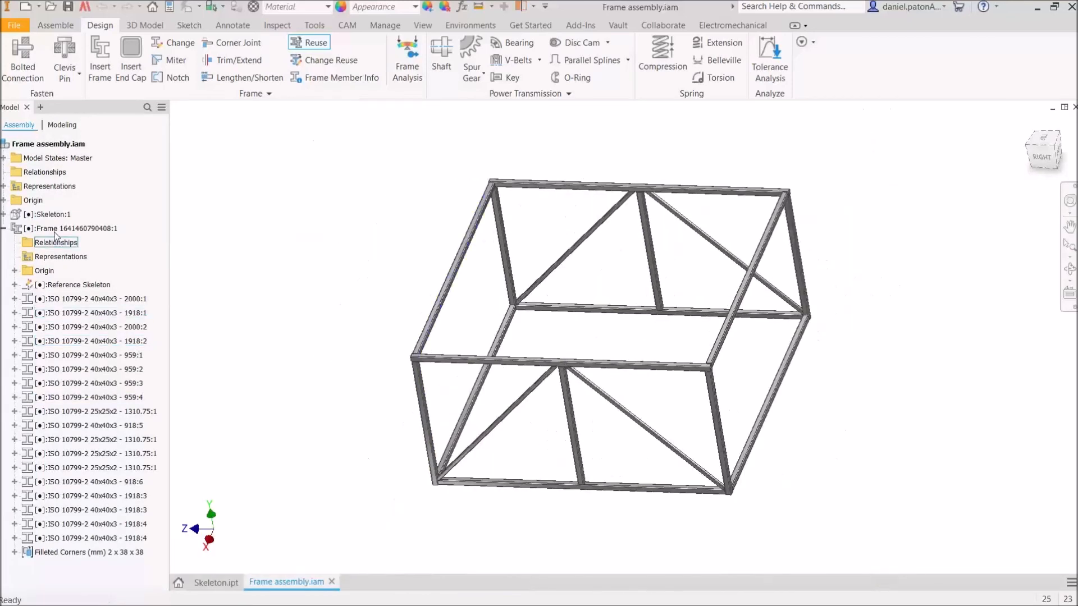
- Make the skeleton visible and choose the right side's front corner upright as the source frame member for Reuse
right_click(52, 216)
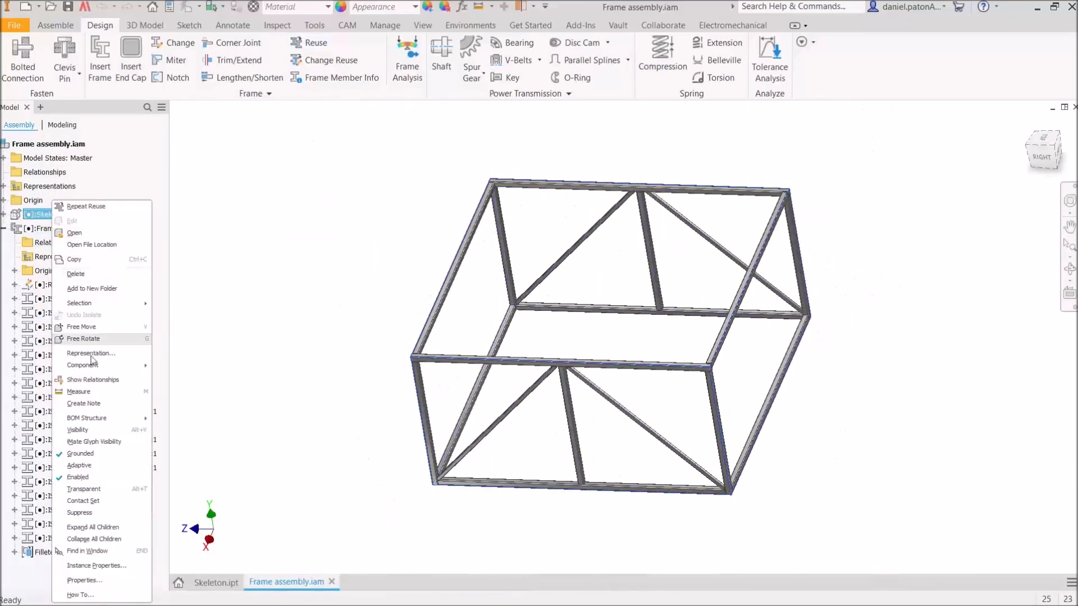
click(87, 431)
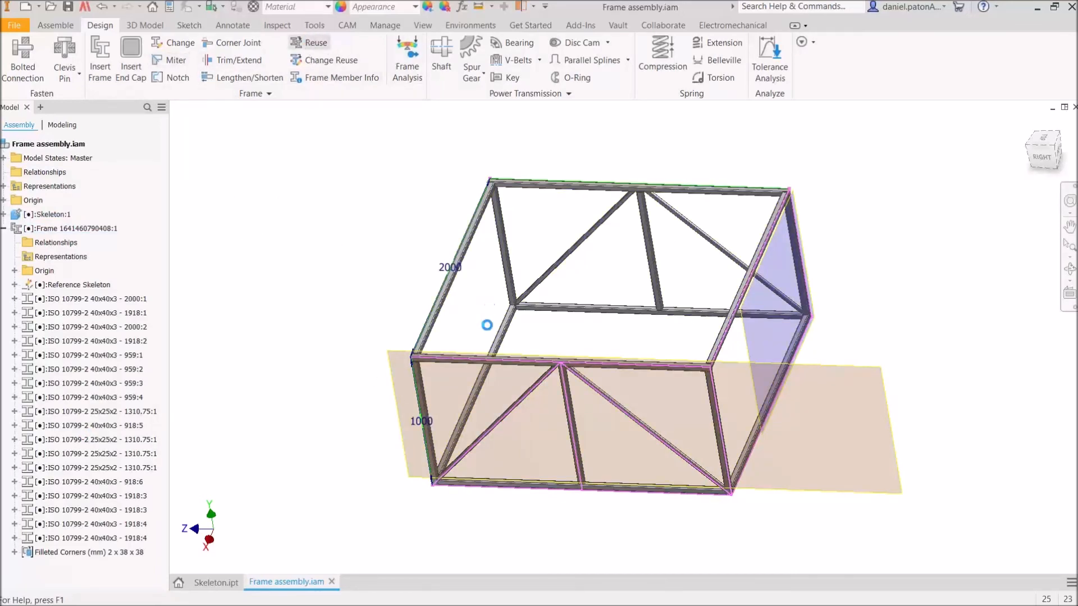
click(513, 401)
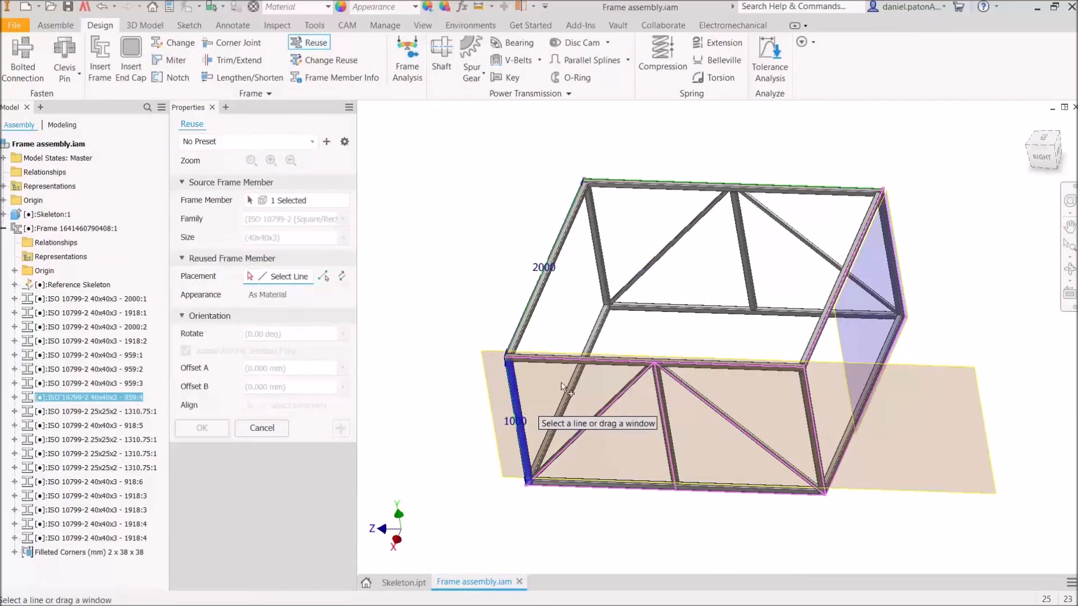
- Place the reused upright on the skeleton's other front vertical corner line and rotate its profile to 90 degrees
shift+middle_drag(560, 382, 523, 214)
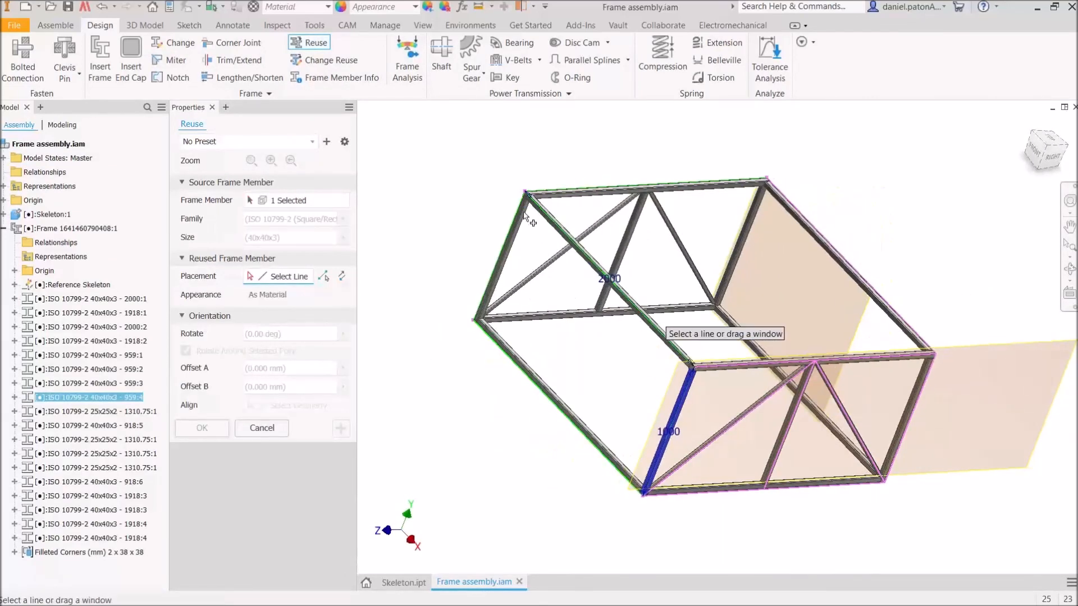
scroll(524, 215, up, 3)
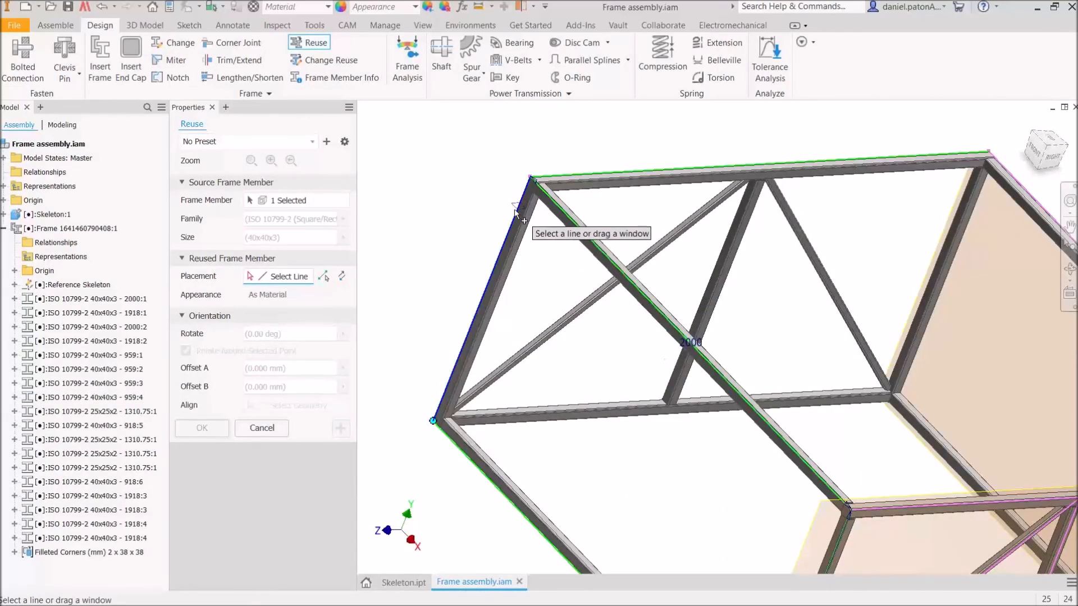
click(514, 210)
scroll(457, 241, up, 3)
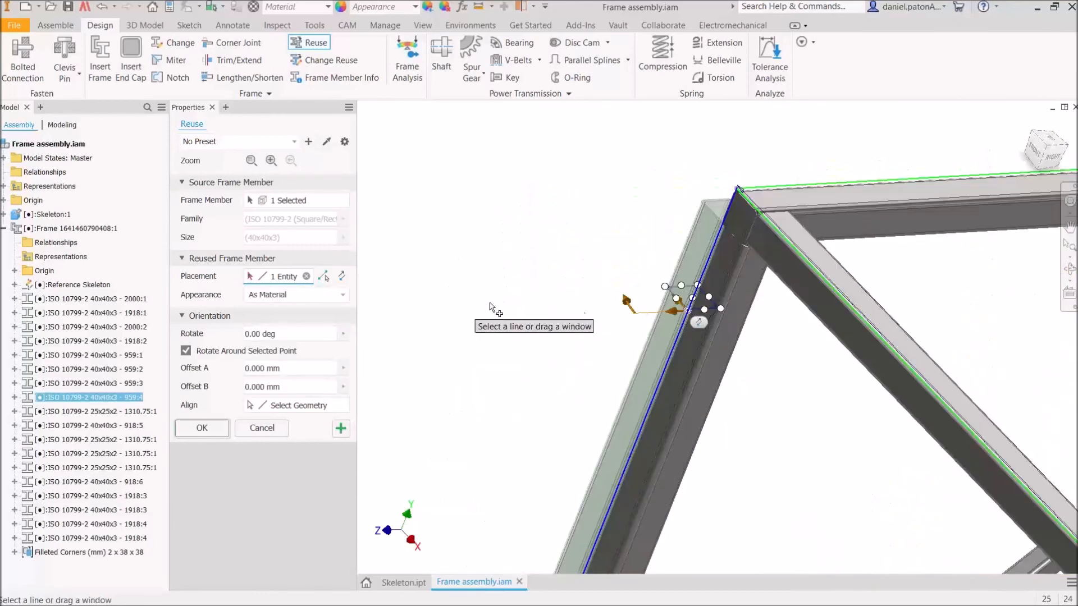
drag(628, 299, 682, 270)
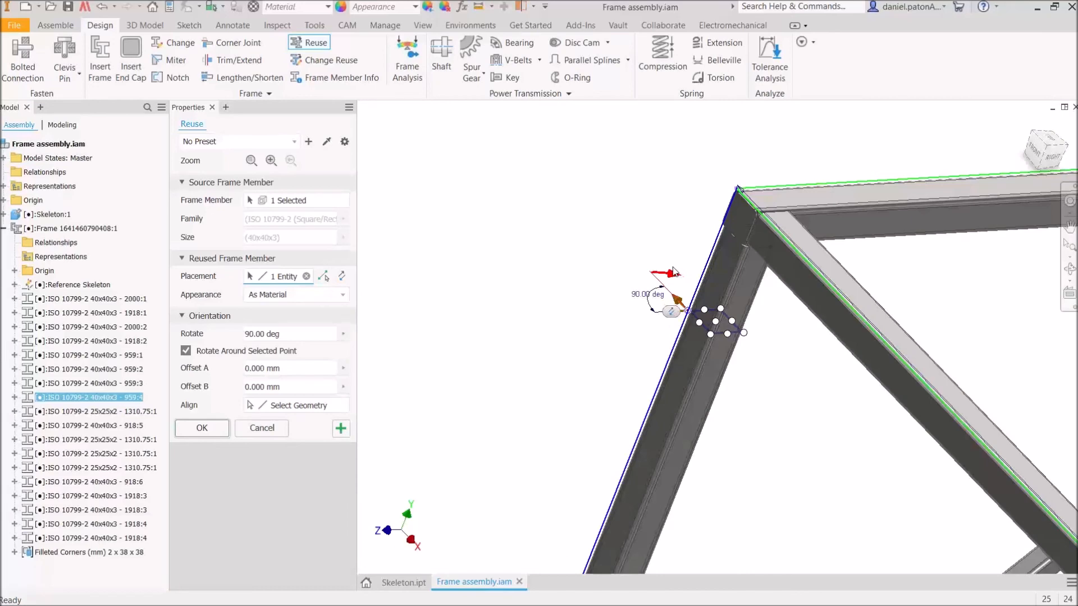
- Add the two remaining vertical corner lines as placements for the reused upright, and finish the reuse
scroll(730, 303, down, 5)
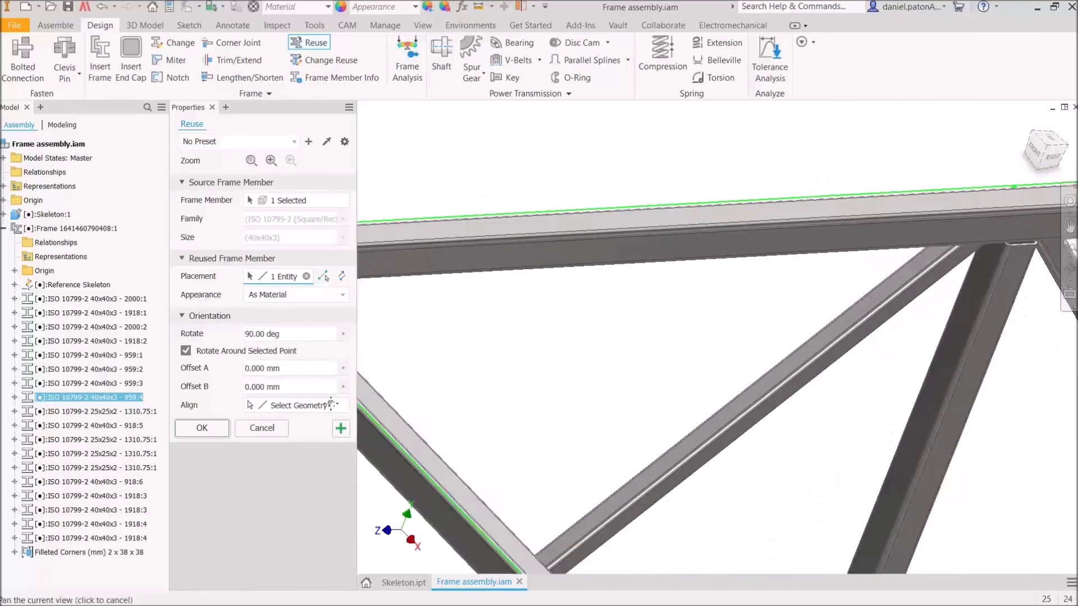
shift+middle_drag(803, 359, 679, 375)
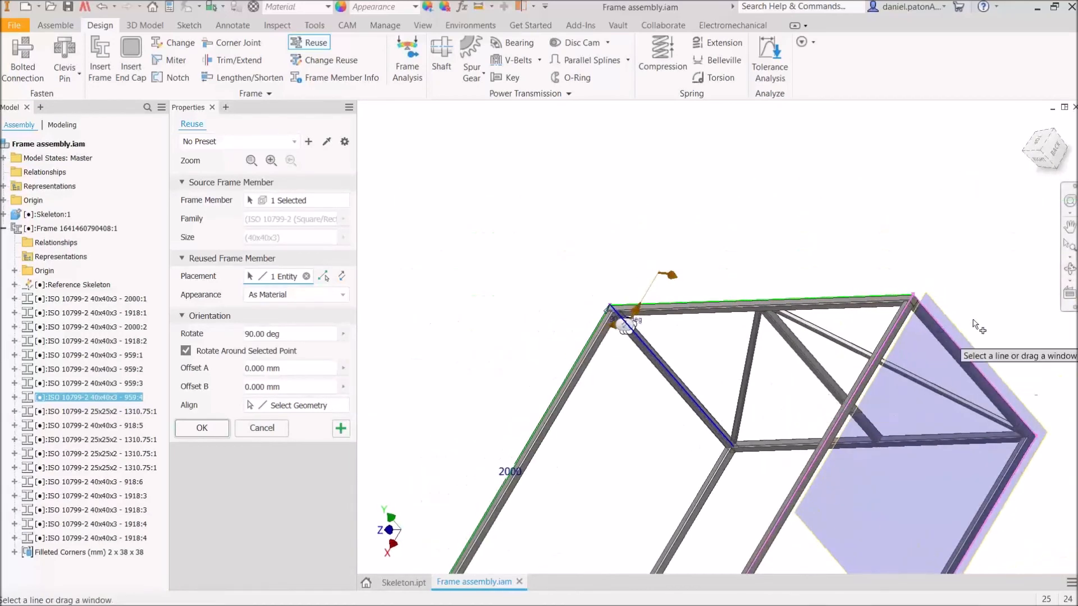
scroll(934, 296, up, 4)
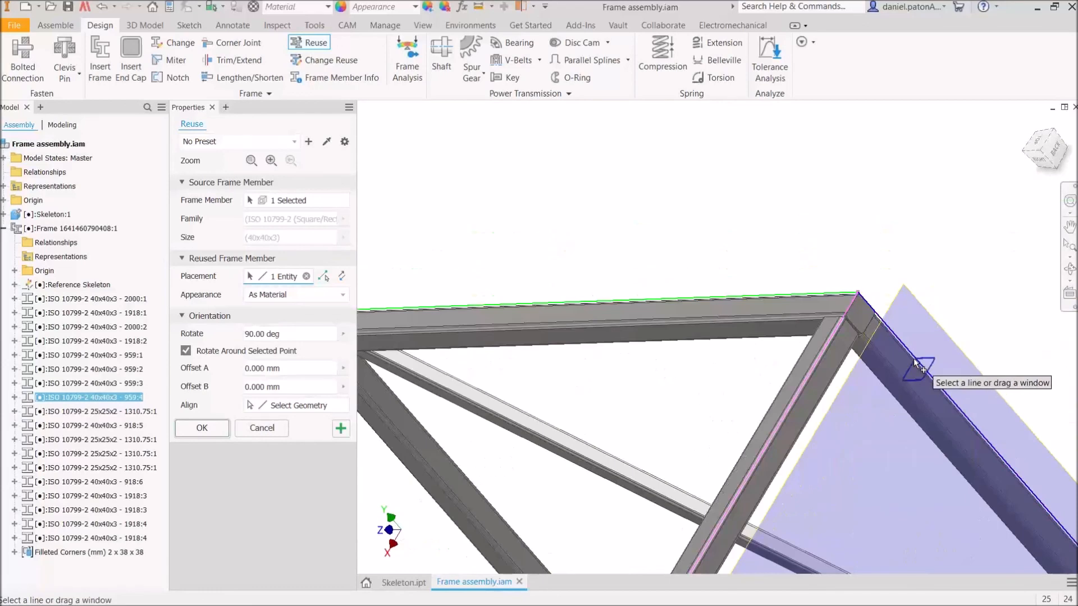
scroll(717, 496, down, 4)
middle_drag(714, 510, 851, 323)
middle_drag(468, 382, 655, 289)
scroll(655, 289, down, 3)
click(769, 487)
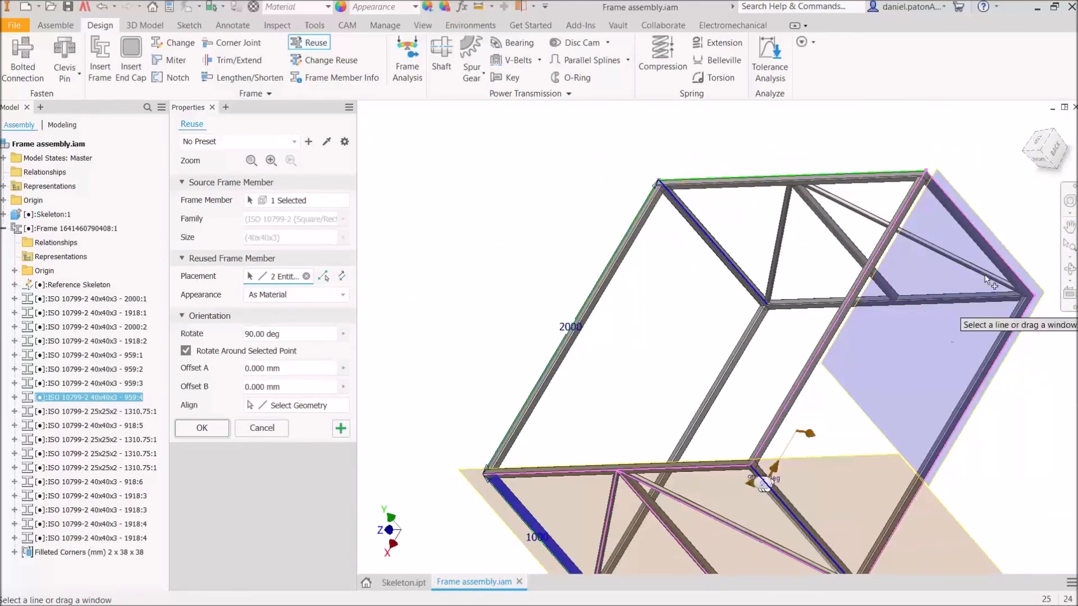
click(969, 223)
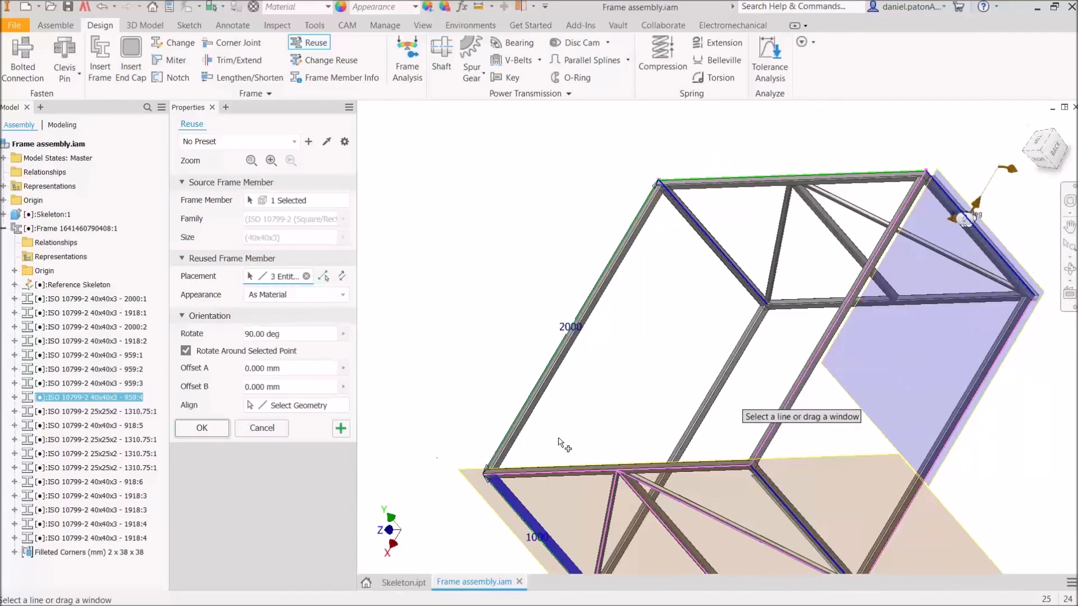
click(216, 429)
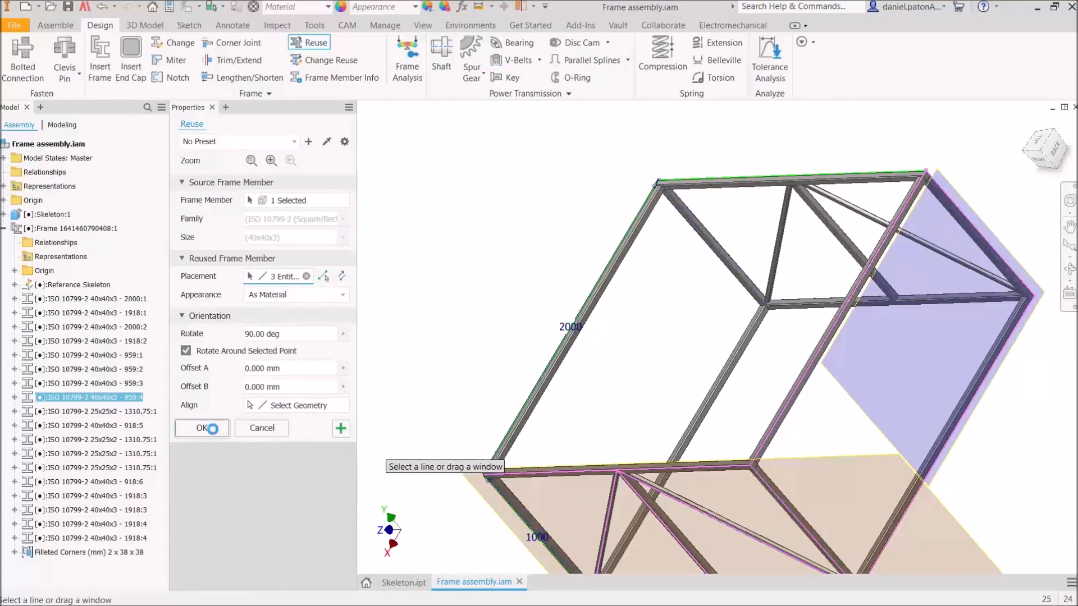
shift+middle_drag(428, 338, 552, 164)
click(552, 165)
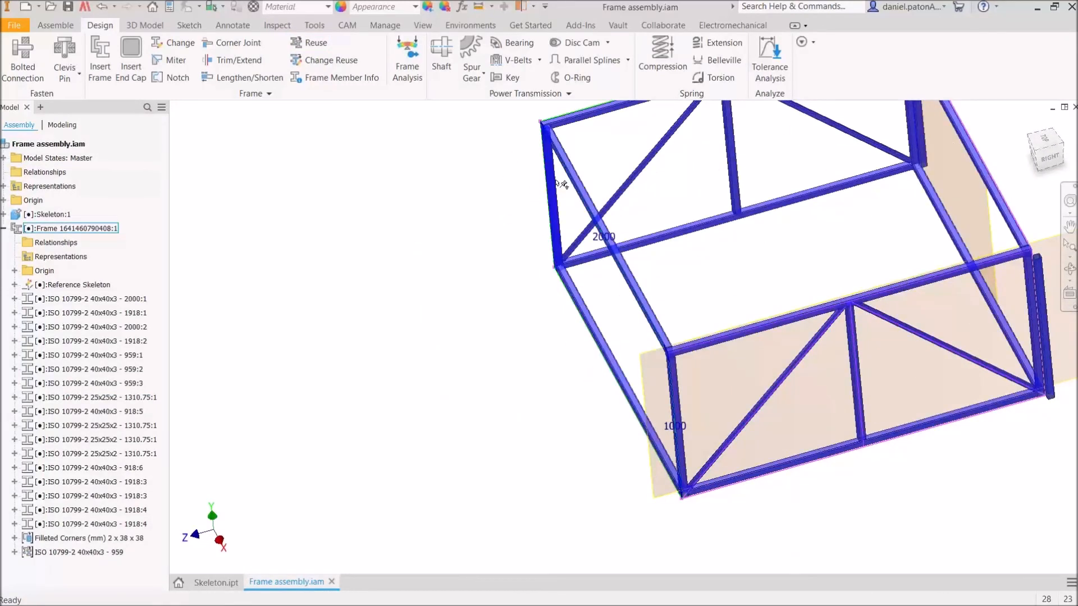
- Edit the frame subassembly in place and remove the original upright at the left side's front corner with Delete with Frame Generator
middle_drag(612, 184, 592, 269)
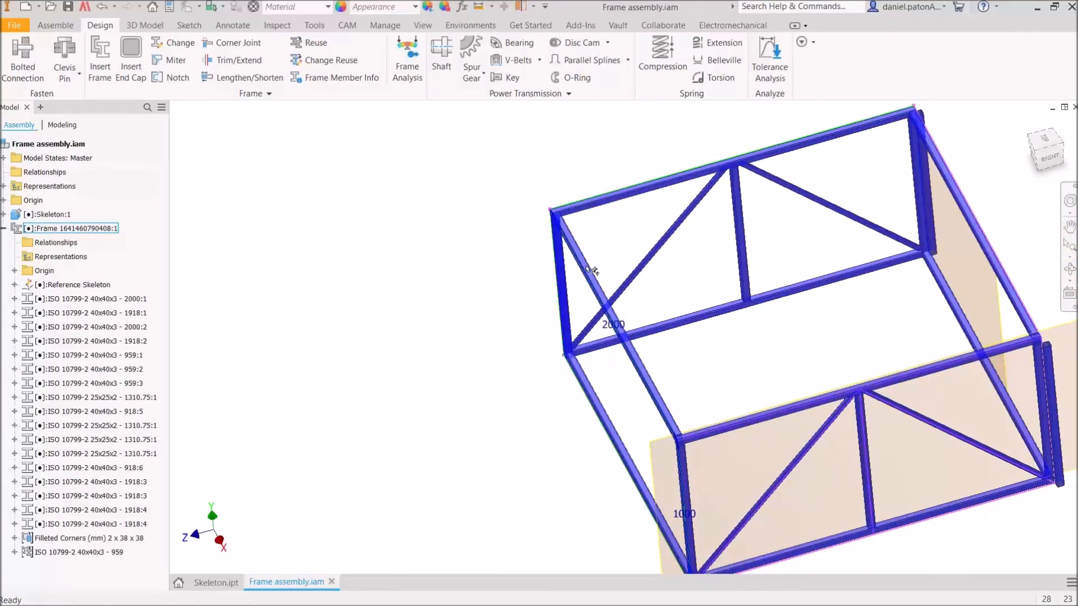
double_click(592, 270)
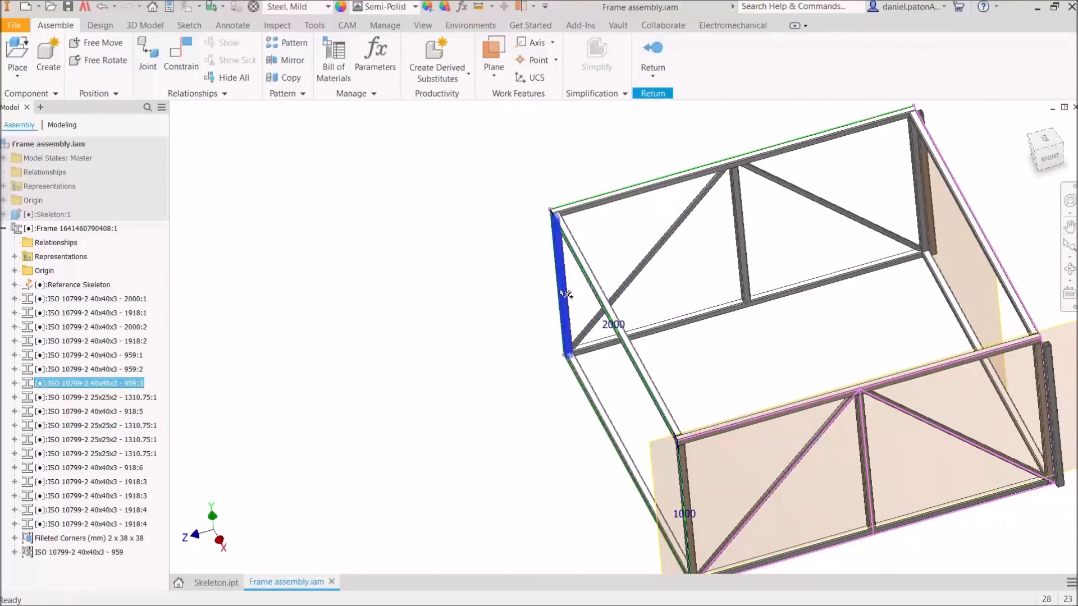
right_click(505, 291)
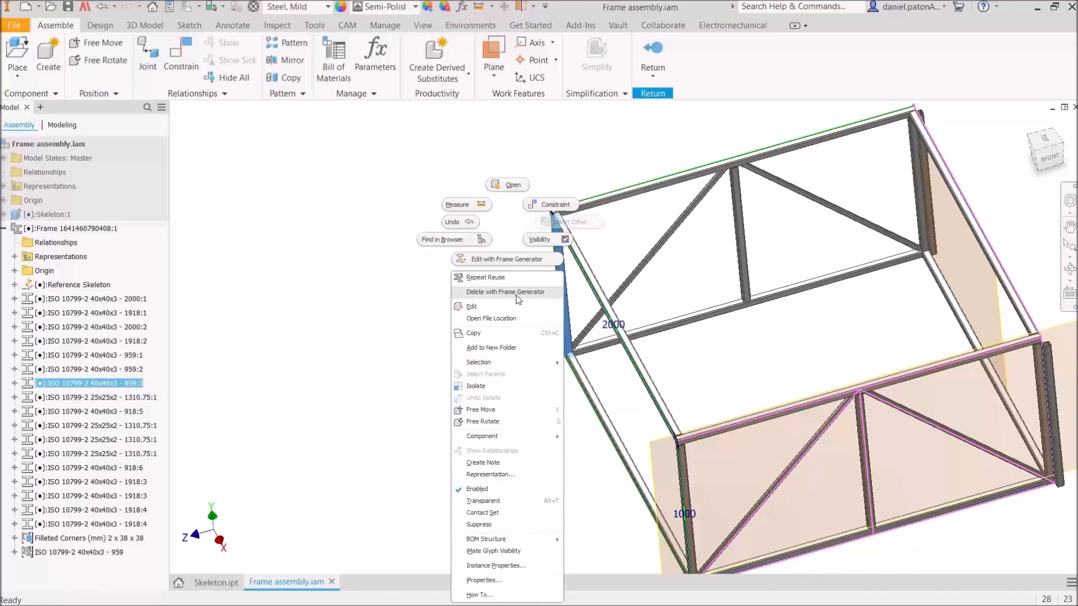
click(516, 295)
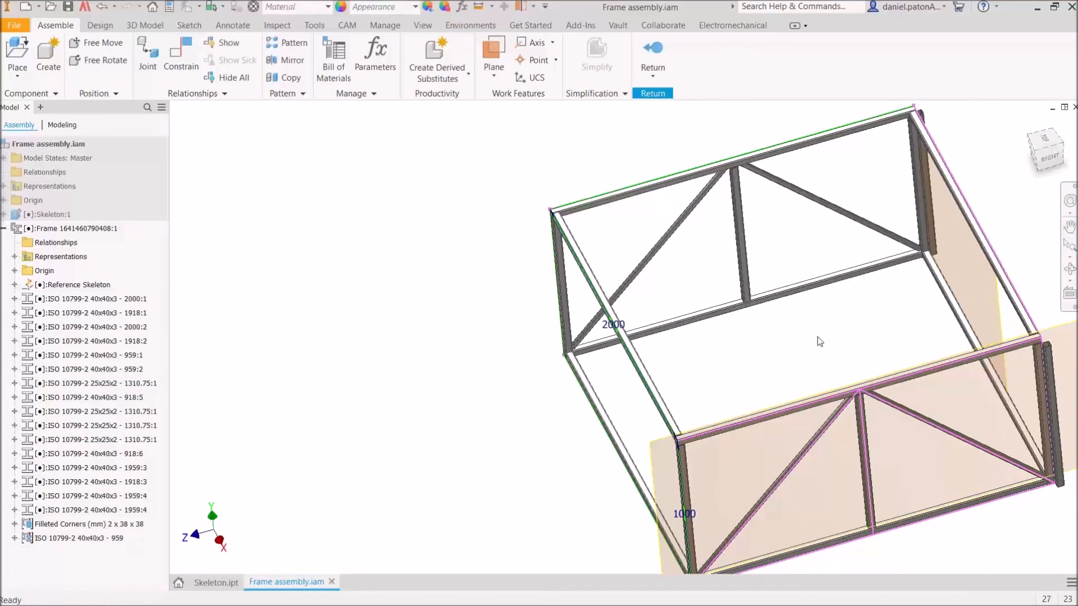
- Delete the original uprights at both rear corners with Frame Generator, and return to the top-level assembly
click(916, 184)
ctrl+click(1042, 401)
right_click(1042, 402)
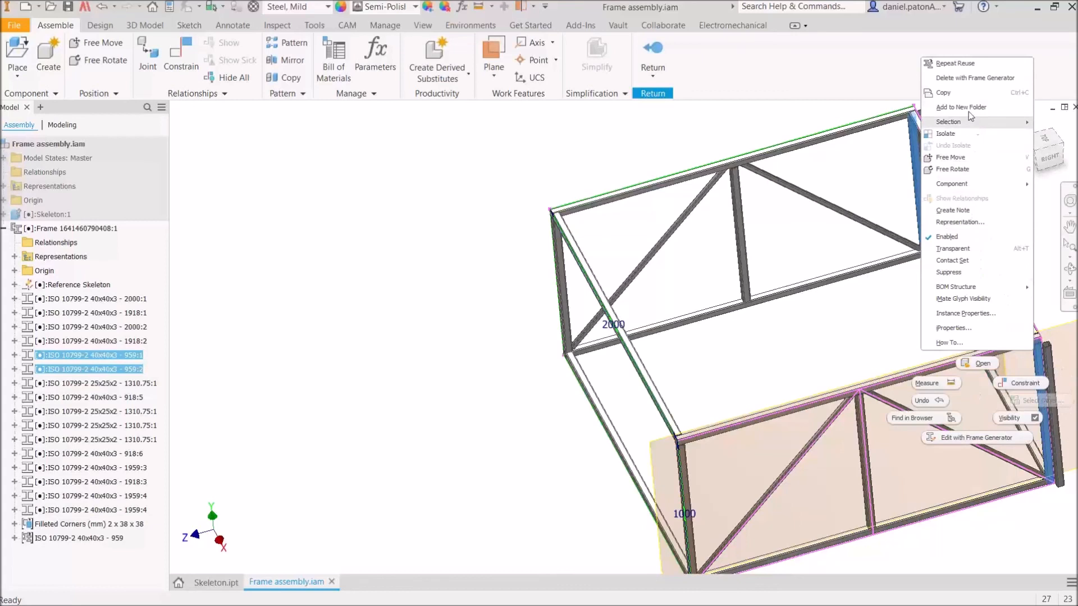
click(966, 77)
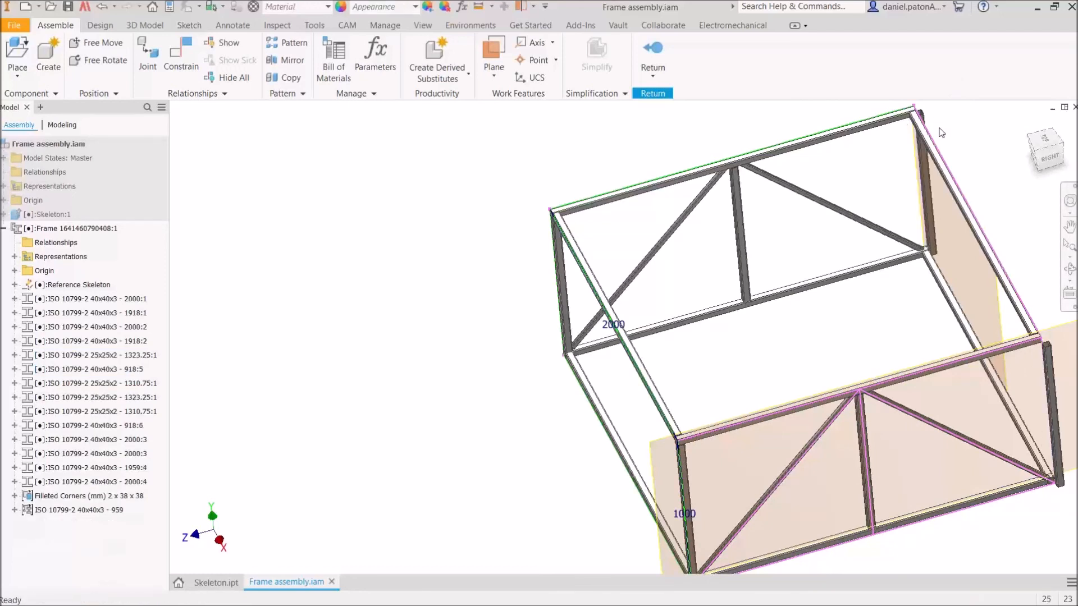
click(651, 56)
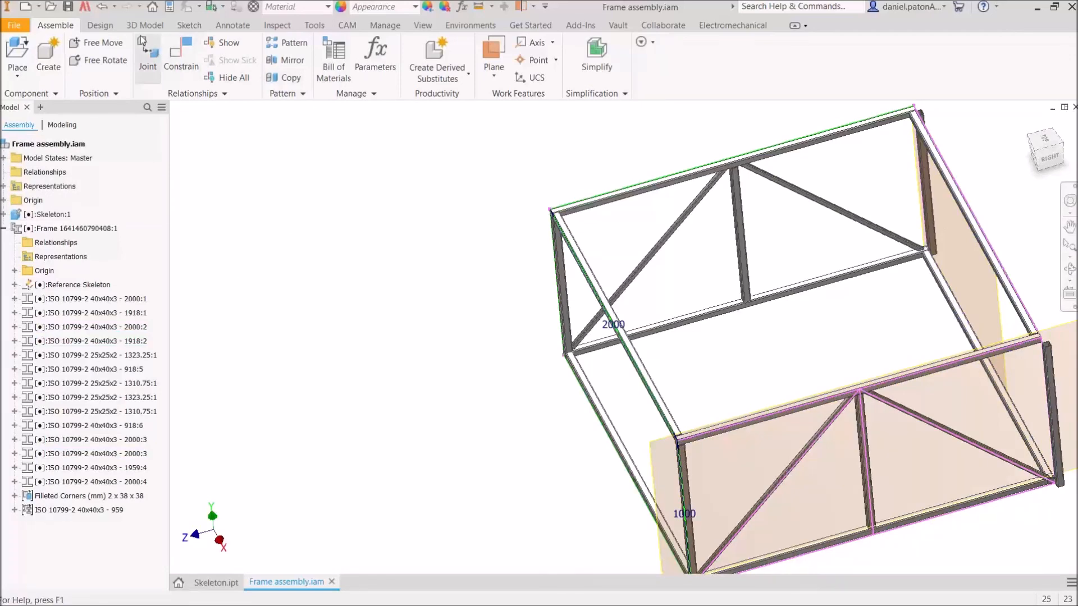
click(100, 25)
click(190, 46)
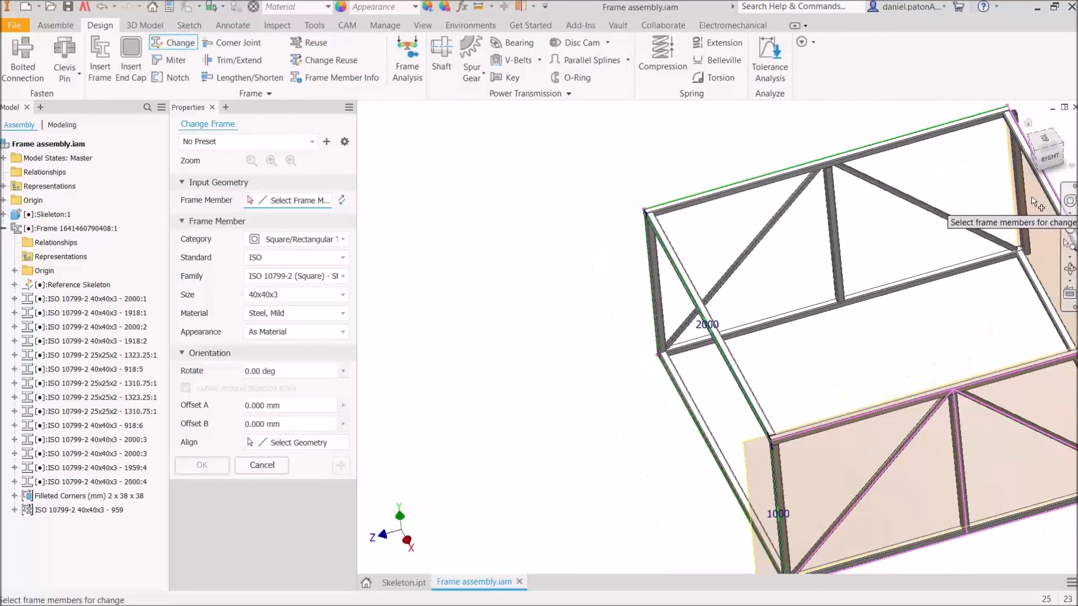
click(1014, 185)
middle_drag(599, 301, 547, 308)
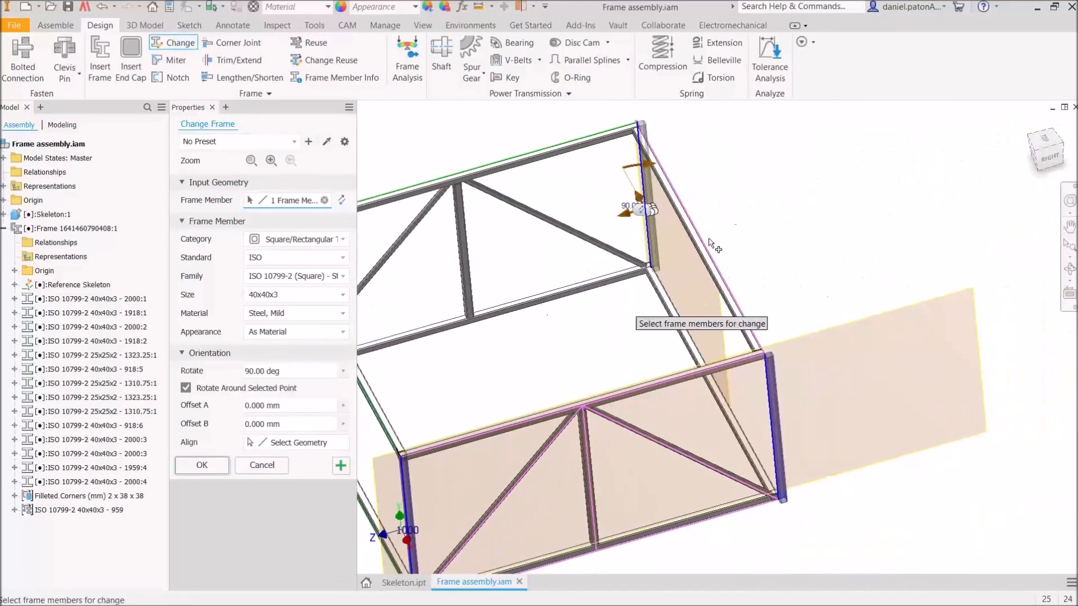
click(661, 172)
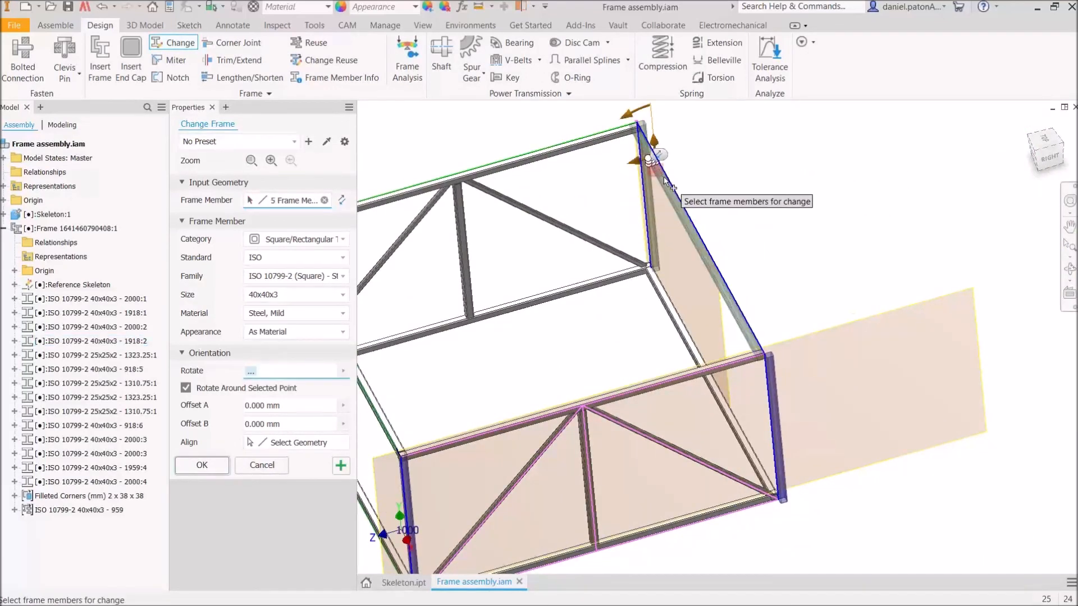
click(279, 470)
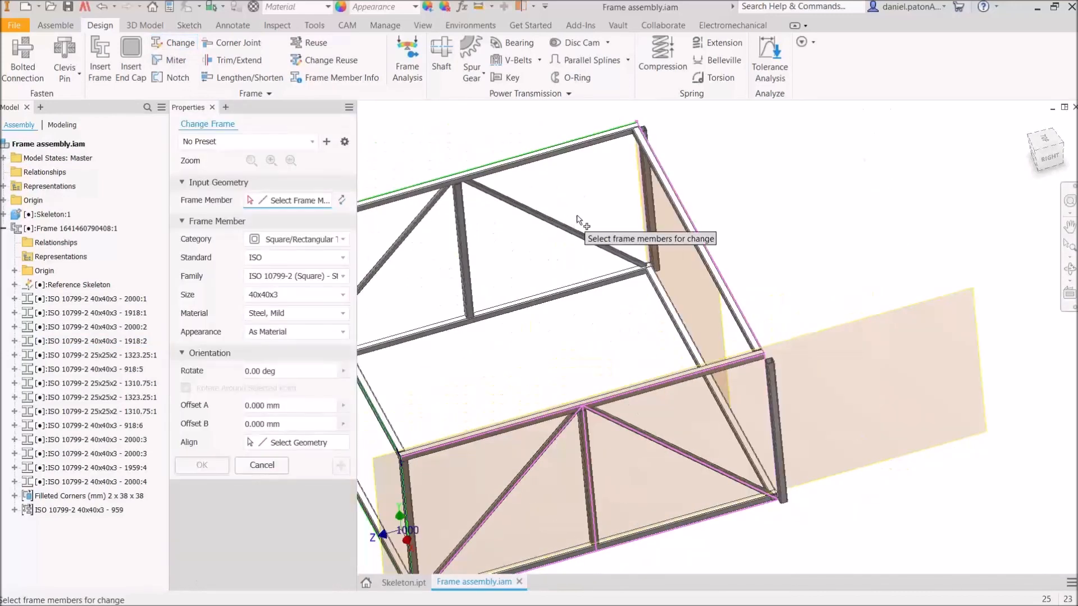
- Rotate the reused upright at the left side's rear corner to 180 degrees with Change, and apply it while keeping the command active
shift+middle_drag(709, 226, 683, 248)
middle_drag(738, 152, 748, 284)
drag(743, 213, 767, 286)
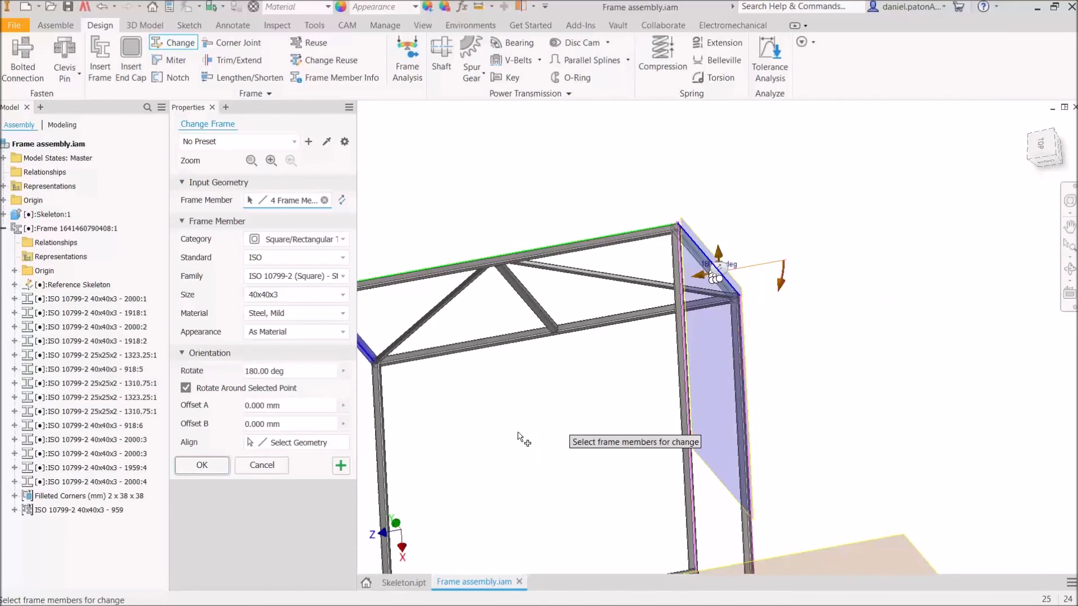
click(343, 469)
- Rotate the reused upright at the right side's rear corner to -90 degrees and finish the frame change
middle_drag(781, 421, 734, 124)
click(687, 319)
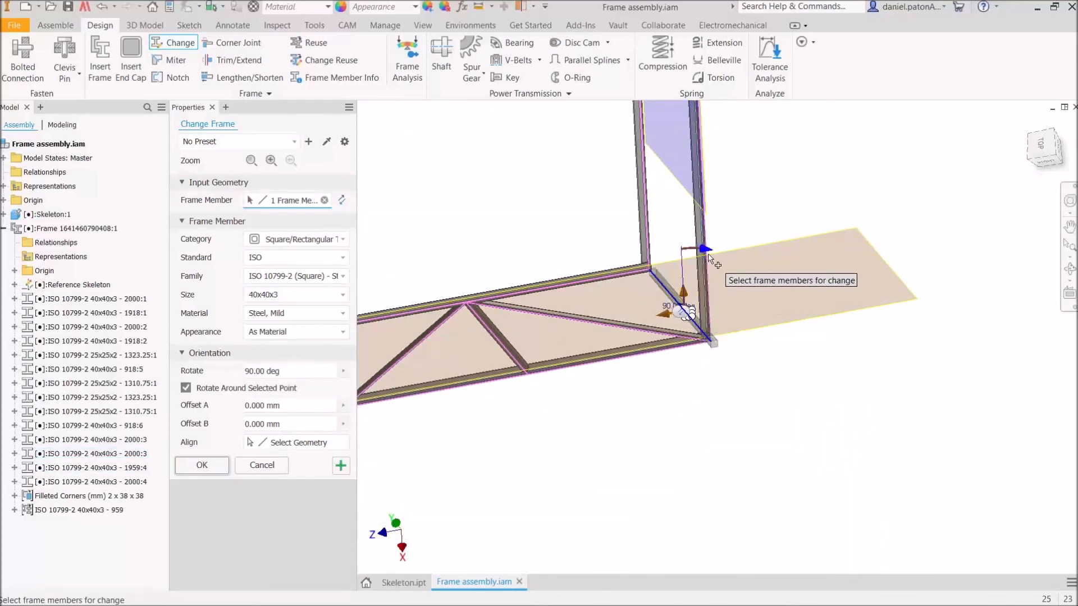
drag(700, 257, 638, 299)
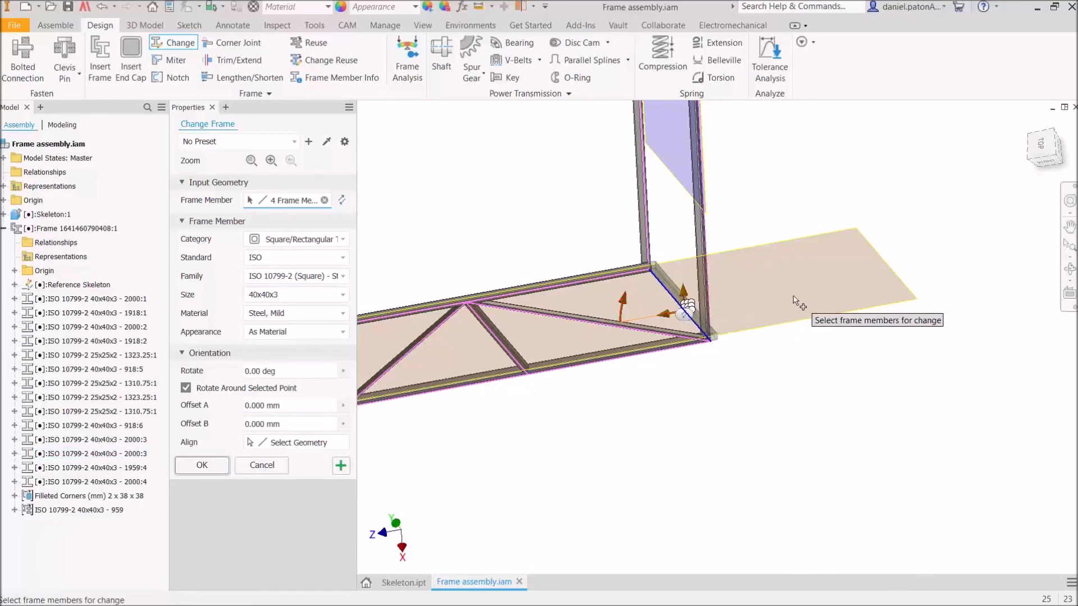
shift+middle_drag(794, 297, 807, 299)
scroll(710, 308, up, 3)
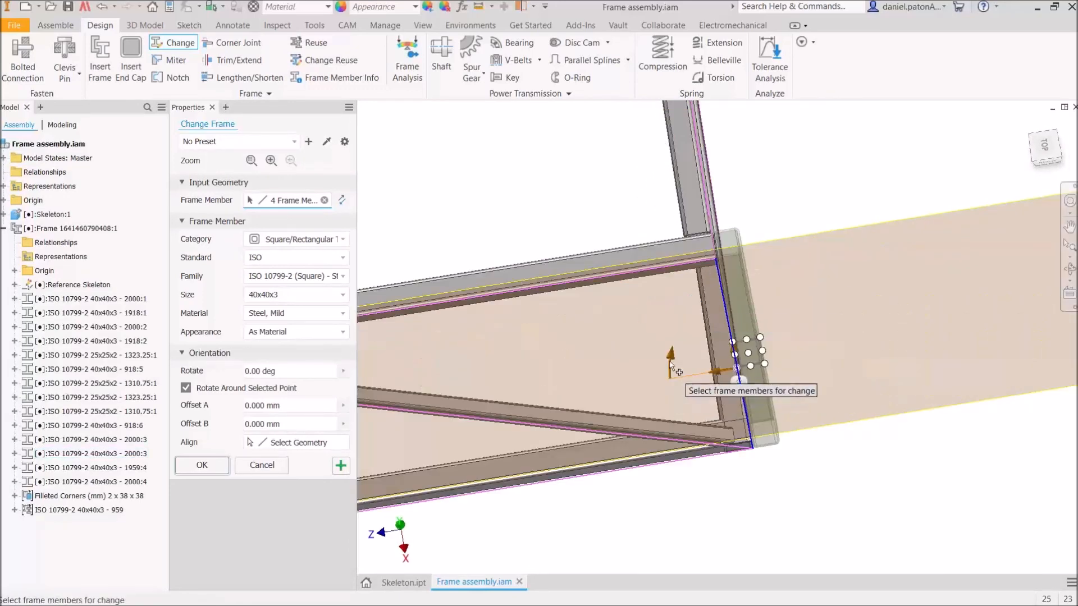
drag(672, 375, 724, 459)
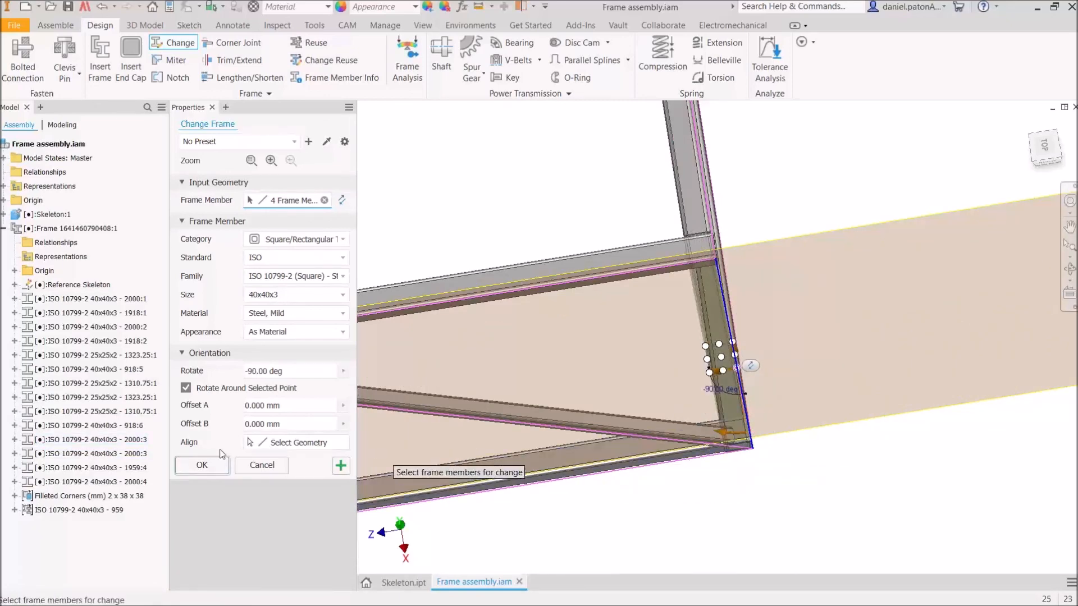
click(202, 465)
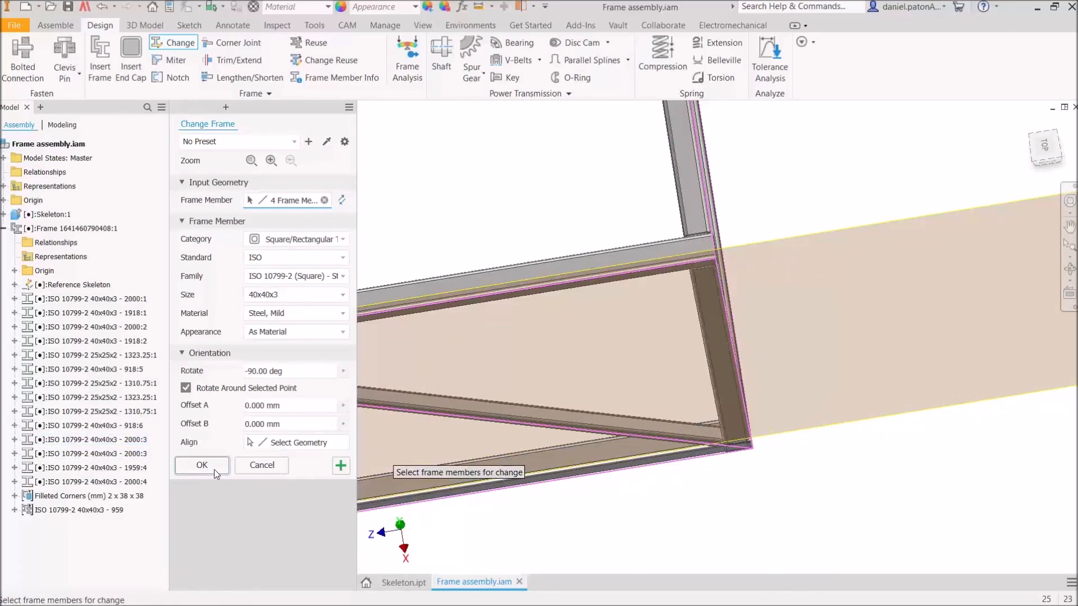
- Hide the skeleton so that only the frame members show, and view the whole frame
shift+middle_drag(601, 515, 616, 534)
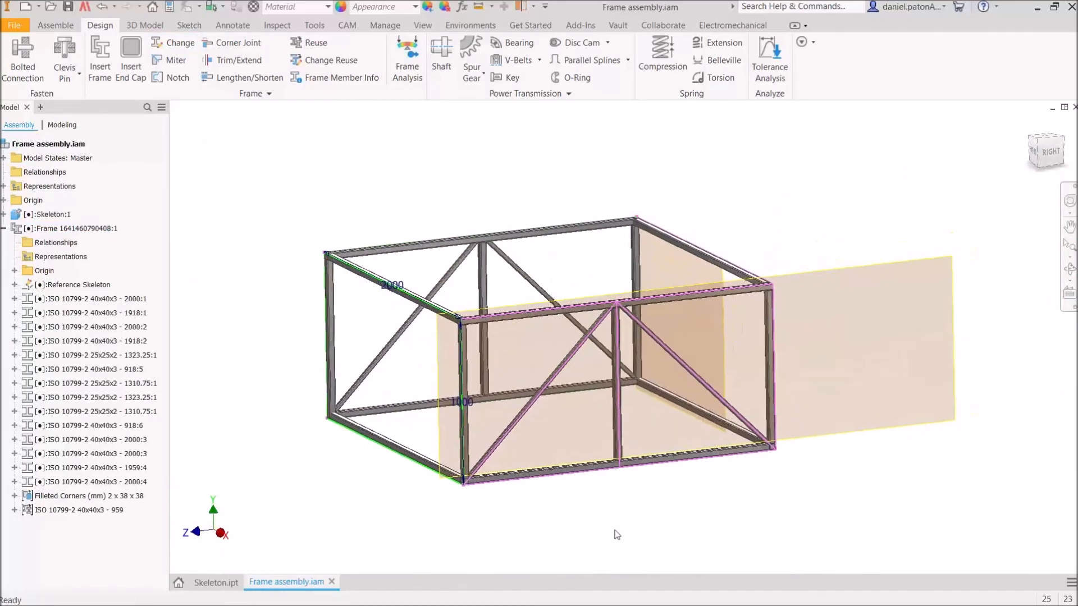
shift+middle_drag(486, 500, 617, 472)
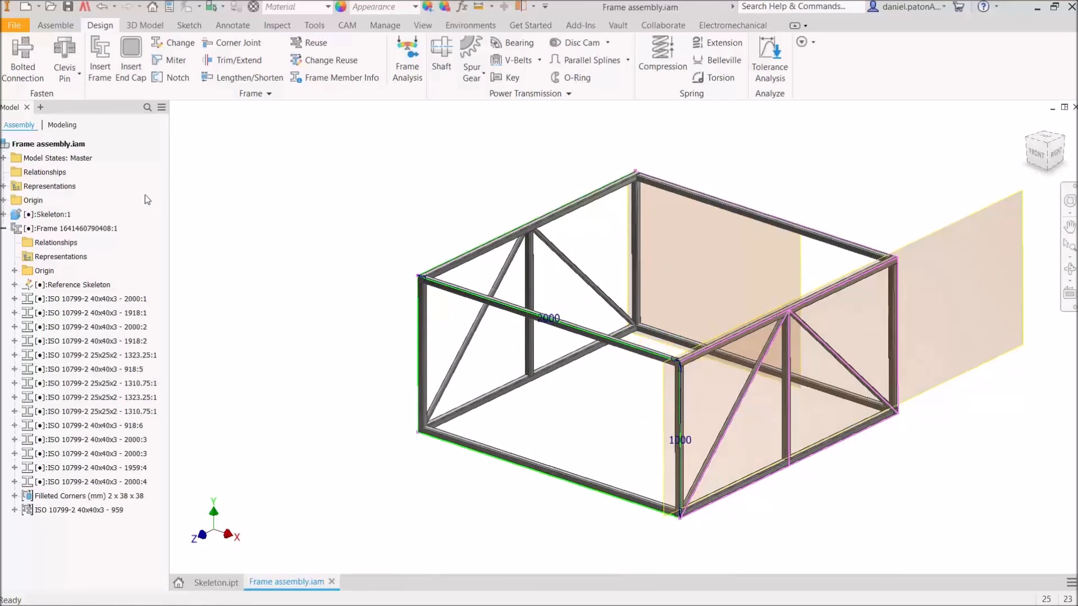
right_click(32, 213)
click(83, 434)
shift+middle_drag(389, 179, 522, 284)
scroll(507, 296, down, 5)
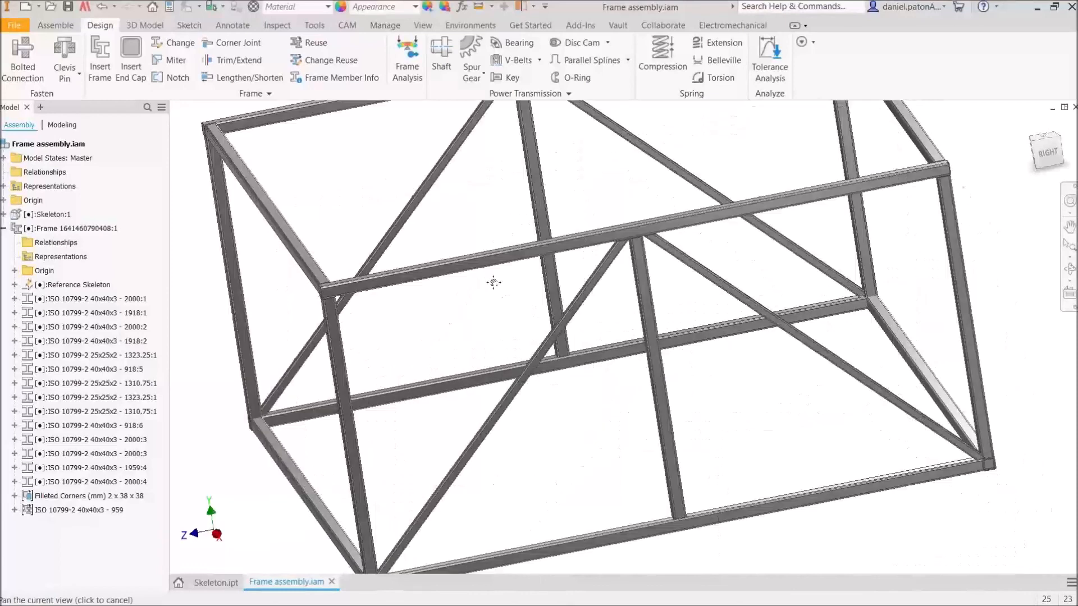
click(446, 370)
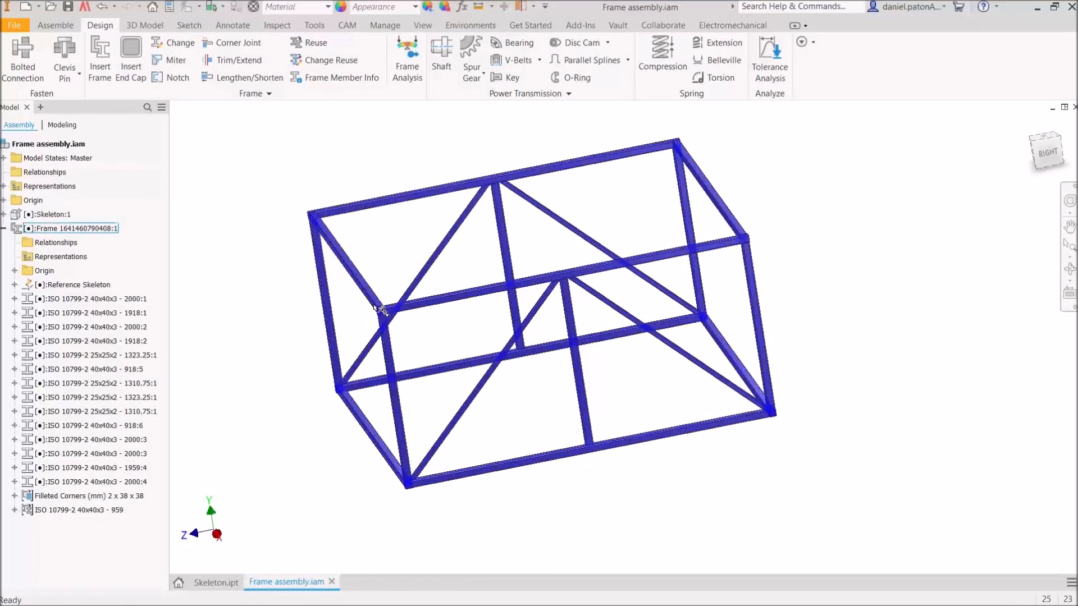
middle_drag(498, 415, 577, 432)
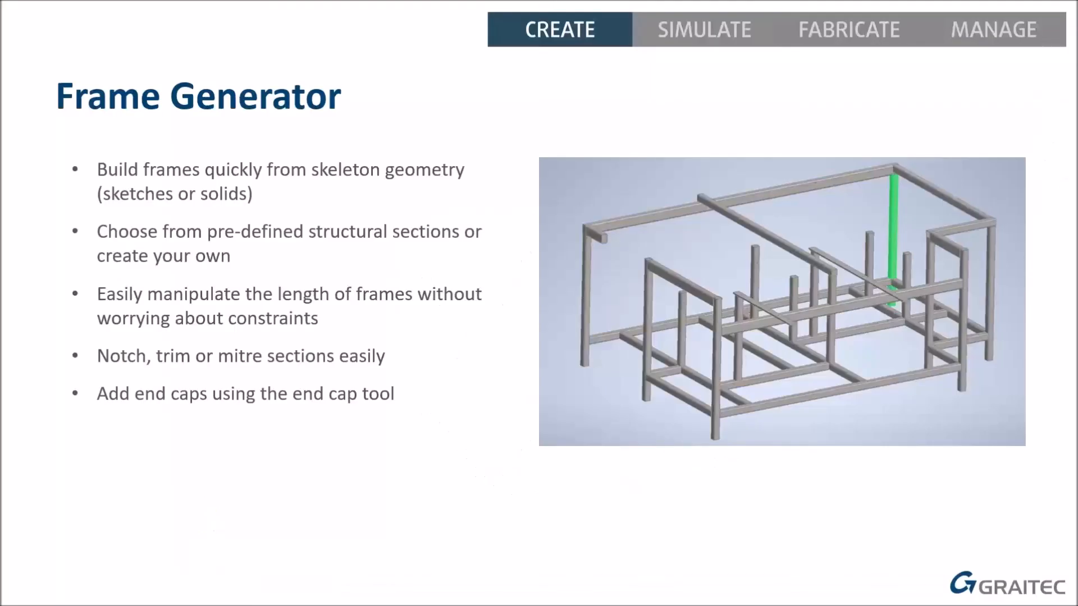
click(711, 243)
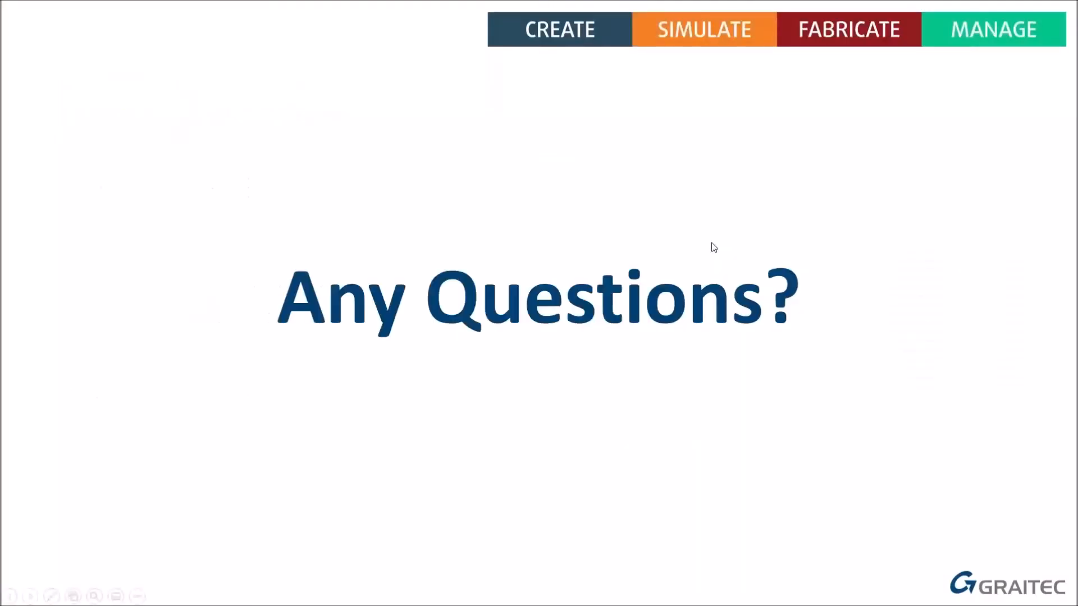